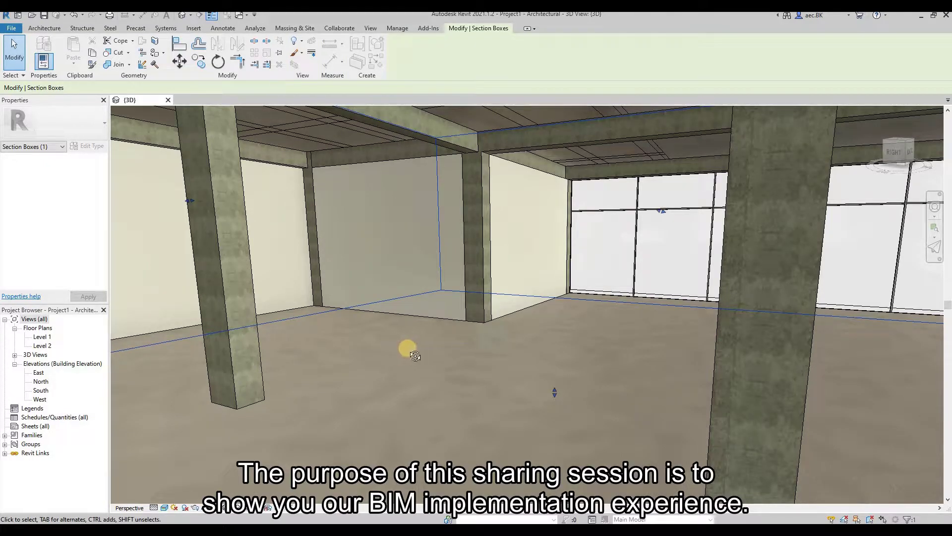
# Step: Orbit the section-boxed 3D view to inspect the interior between the concrete columns
pyautogui.moveTo(415, 356)
pyautogui.keyDown('shift'); pyautogui.mouseDown(button='middle')
pyautogui.moveTo(549, 358)
pyautogui.moveTo(612, 345)
pyautogui.moveTo(691, 355)
pyautogui.moveTo(742, 345)
pyautogui.moveTo(291, 349)
pyautogui.moveTo(284, 341)
pyautogui.mouseUp(button='middle'); pyautogui.keyUp('shift')
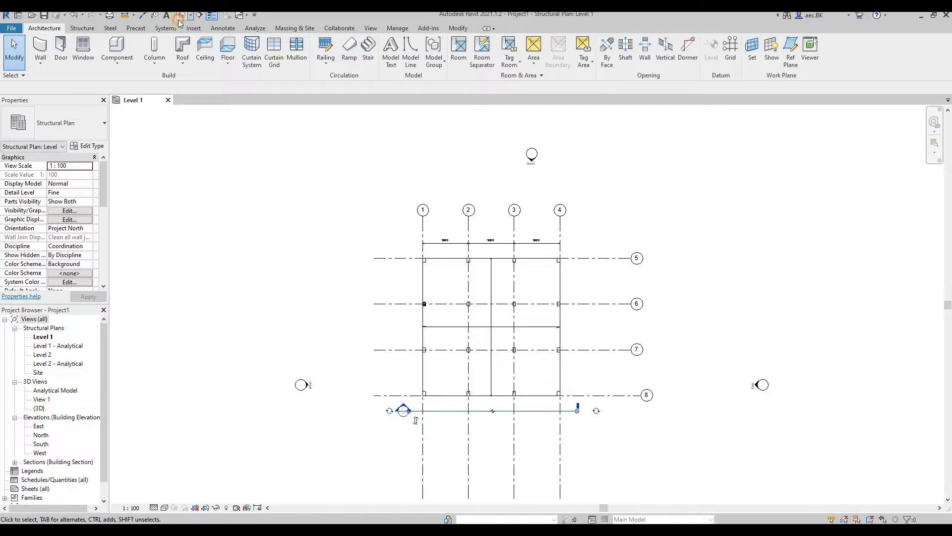
# Step: Inspect Level 2 in the default 3D view from low and elevated angles
pyautogui.click(180, 20)
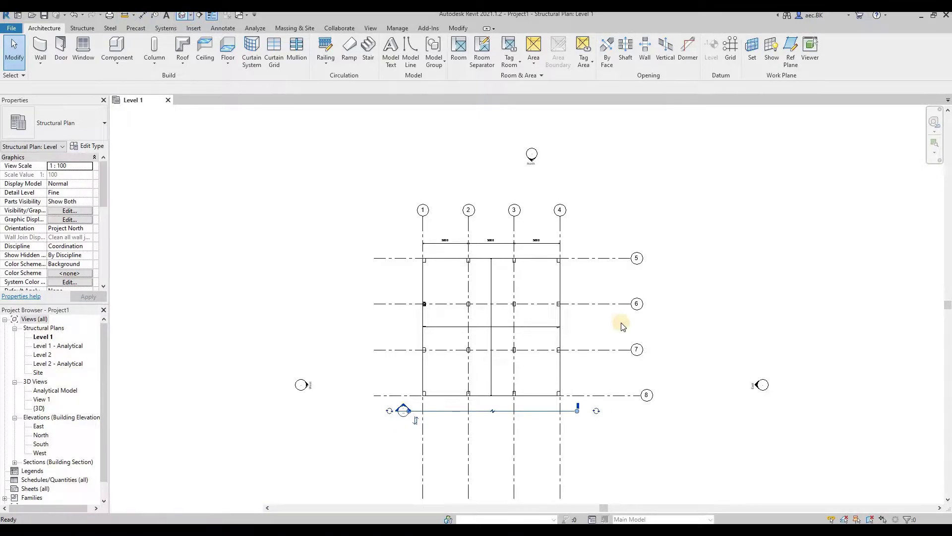
pyautogui.moveTo(621, 399)
pyautogui.keyDown('shift'); pyautogui.mouseDown(button='middle')
pyautogui.moveTo(457, 334)
pyautogui.moveTo(505, 355)
pyautogui.moveTo(220, 277)
pyautogui.mouseUp(button='middle'); pyautogui.keyUp('shift')
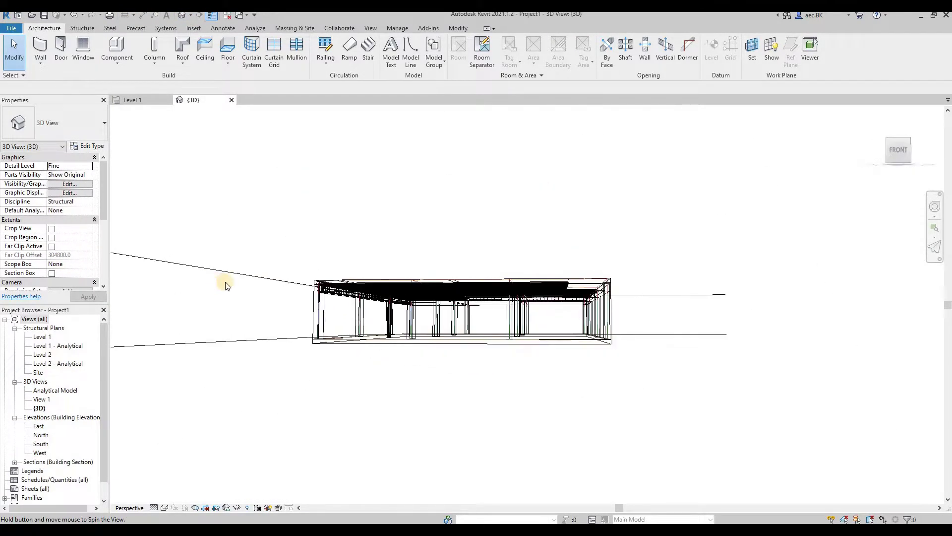
pyautogui.click(241, 274)
pyautogui.moveTo(481, 352)
pyautogui.keyDown('shift'); pyautogui.mouseDown(button='middle')
pyautogui.moveTo(516, 362)
pyautogui.moveTo(493, 240)
pyautogui.mouseUp(button='middle'); pyautogui.keyUp('shift')
pyautogui.click(141, 101)
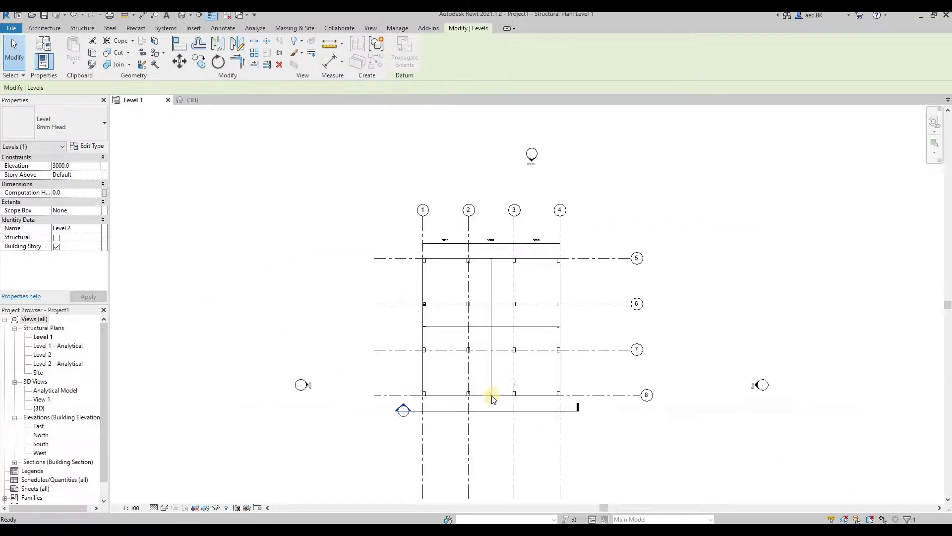
# Step: In the Section 1 view, change Level 2's elevation to 4000 mm
pyautogui.click(503, 413)
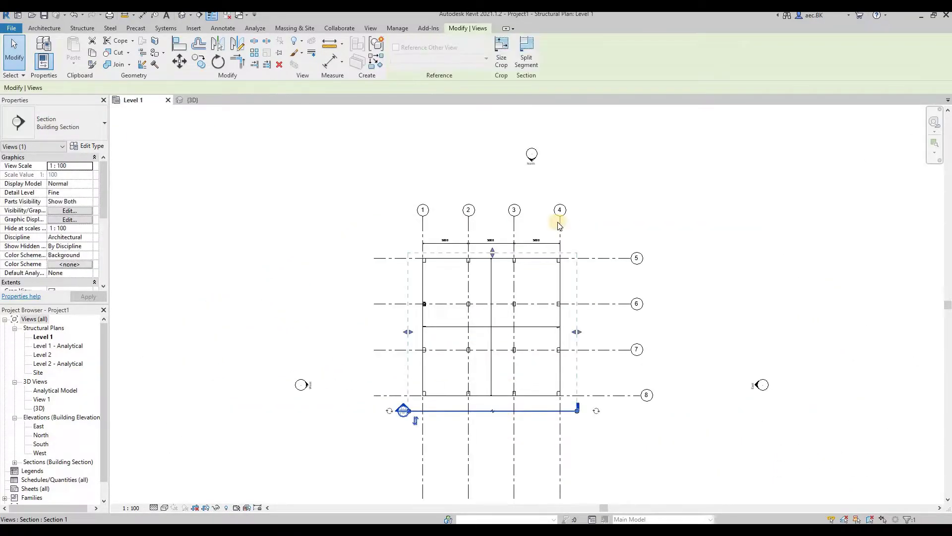
pyautogui.rightClick(502, 415)
pyautogui.click(552, 209)
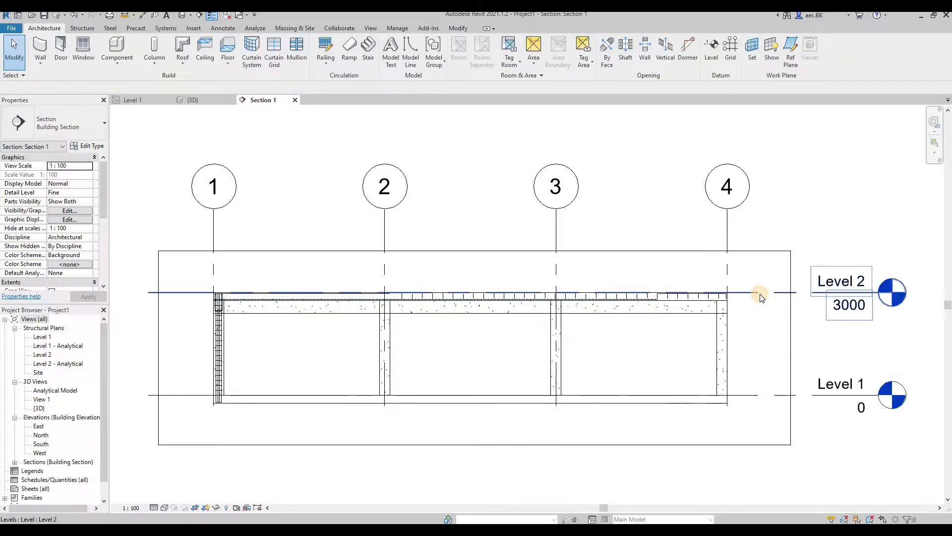
pyautogui.click(757, 293)
pyautogui.click(839, 304)
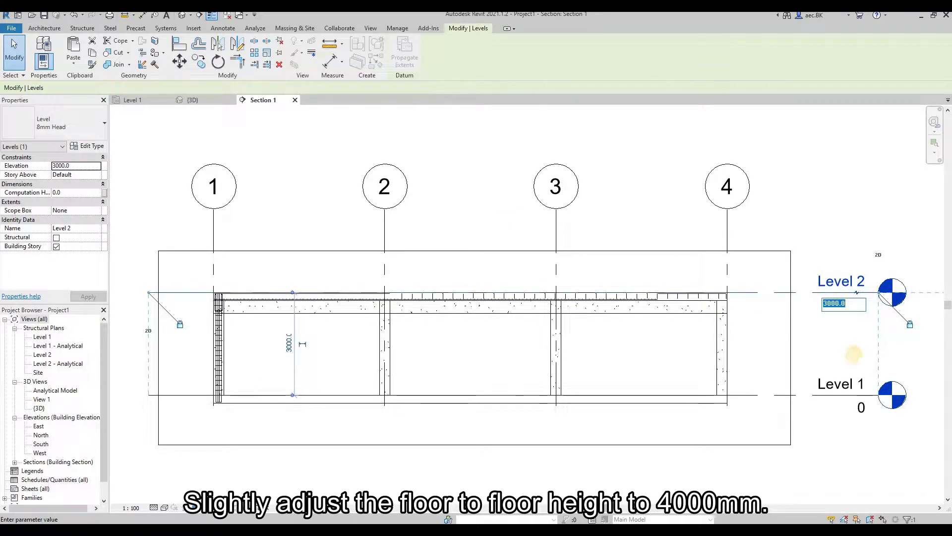
pyautogui.write('4000')
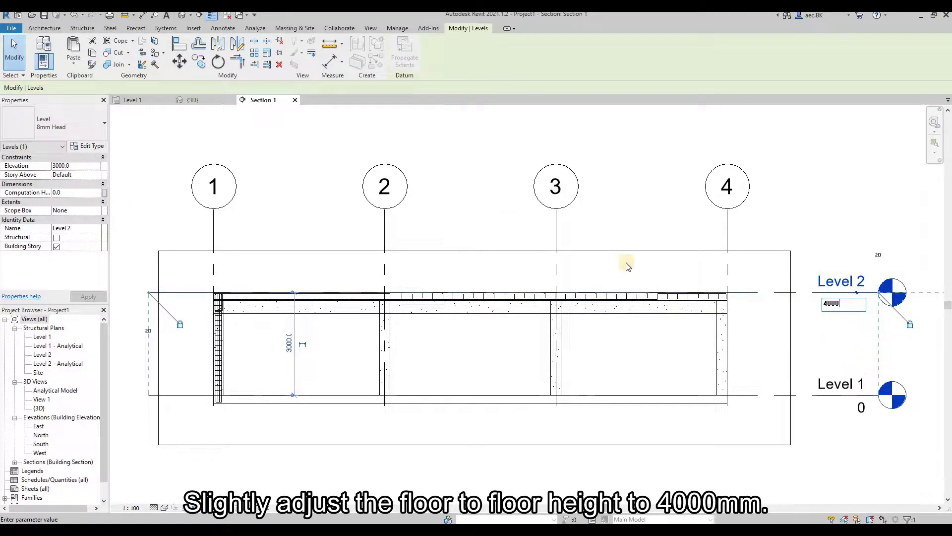
pyautogui.press('Return')
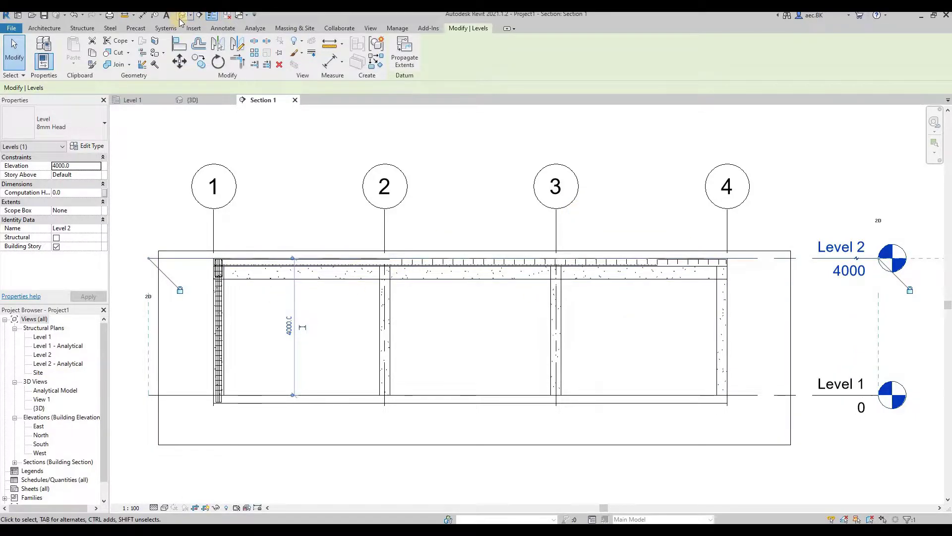
pyautogui.click(182, 15)
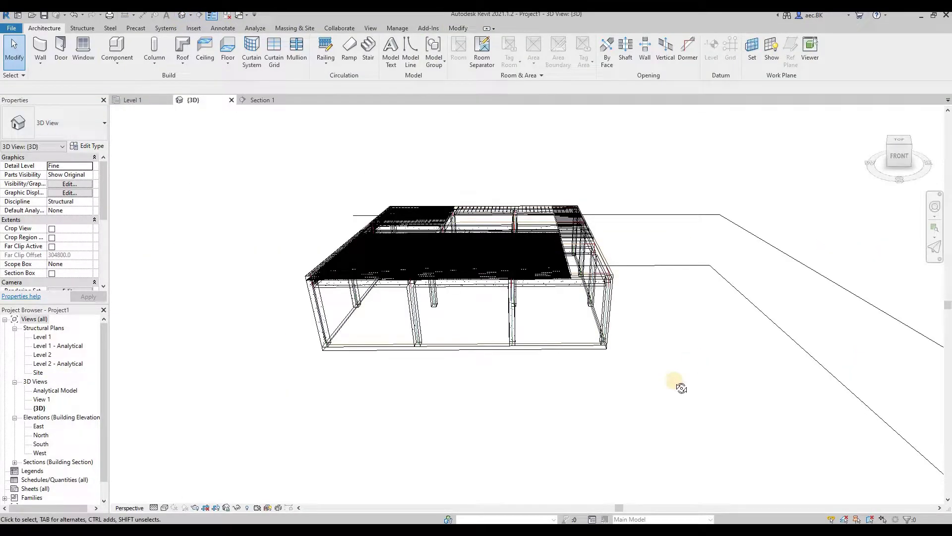
# Step: Switch the 3D view's visual style from wireframe to Shaded and orbit the model
pyautogui.keyDown('shift'); pyautogui.moveTo(681, 387); pyautogui.dragTo(734, 340, button='middle'); pyautogui.keyUp('shift')
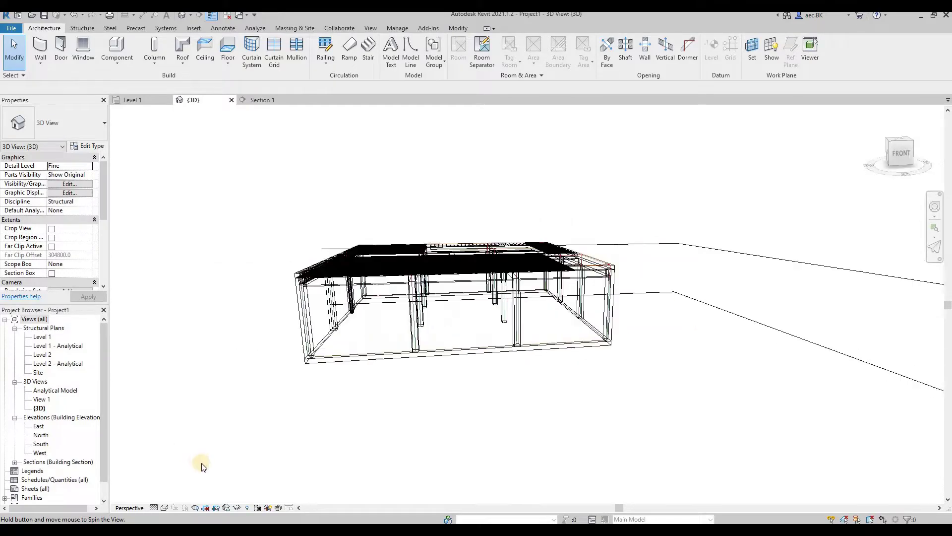
pyautogui.keyDown('shift'); pyautogui.moveTo(202, 466); pyautogui.dragTo(167, 508, button='middle'); pyautogui.keyUp('shift')
pyautogui.click(165, 507)
pyautogui.click(199, 478)
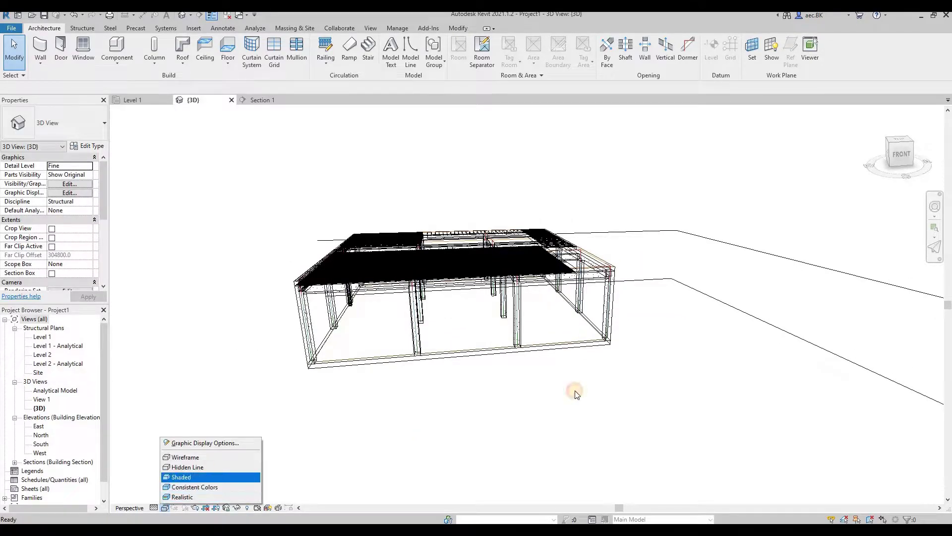
pyautogui.moveTo(654, 395)
pyautogui.keyDown('shift'); pyautogui.mouseDown(button='middle')
pyautogui.moveTo(454, 381)
pyautogui.moveTo(676, 393)
pyautogui.moveTo(273, 111)
pyautogui.mouseUp(button='middle'); pyautogui.keyUp('shift')
# Step: Save the structural model and close the 3D and Section 1 views
pyautogui.click(44, 17)
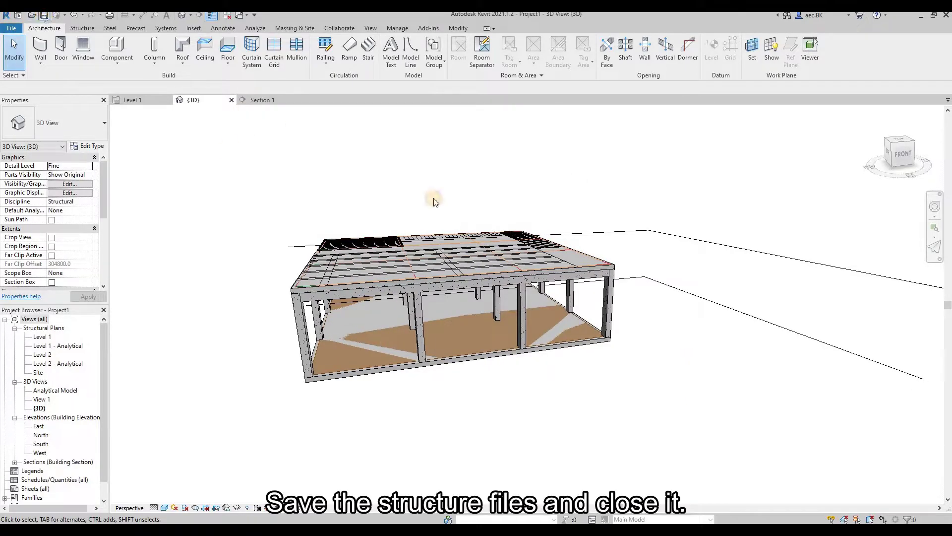
pyautogui.click(232, 100)
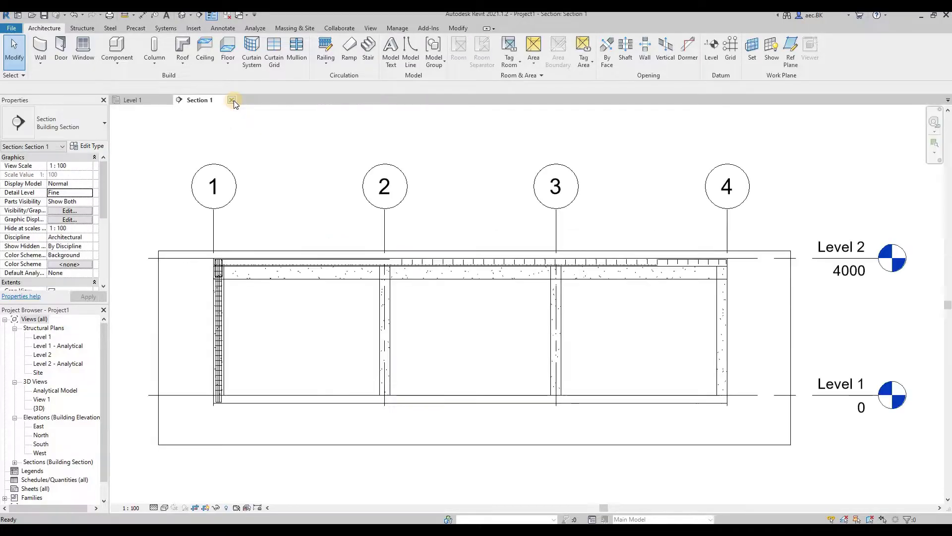
pyautogui.click(231, 100)
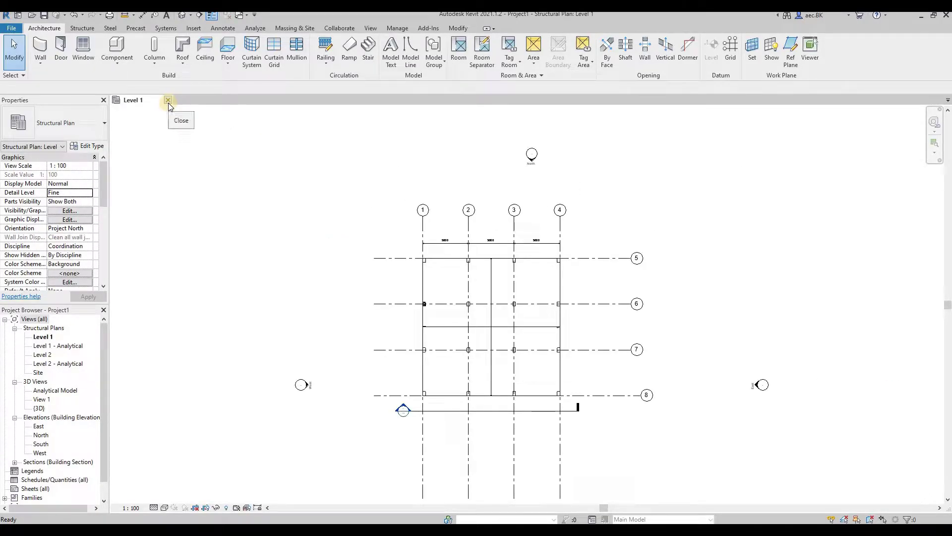
# Step: Create a new project from the Metric-Architectural Template
pyautogui.click(168, 101)
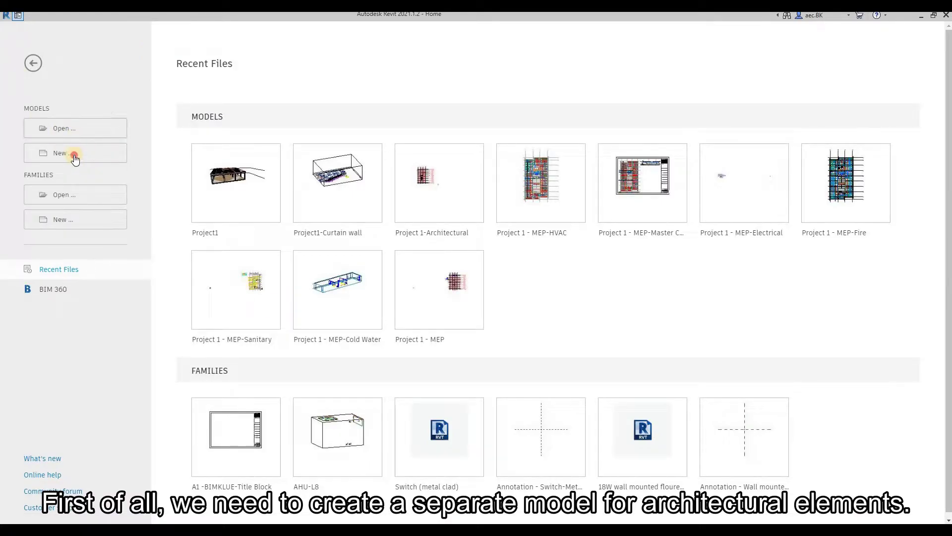
pyautogui.click(73, 155)
pyautogui.click(280, 199)
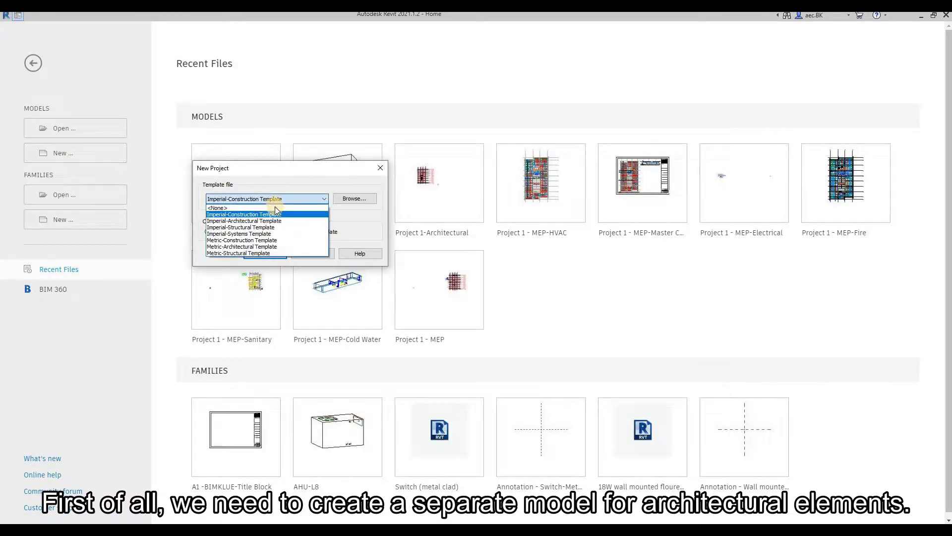
pyautogui.click(271, 251)
pyautogui.click(271, 251)
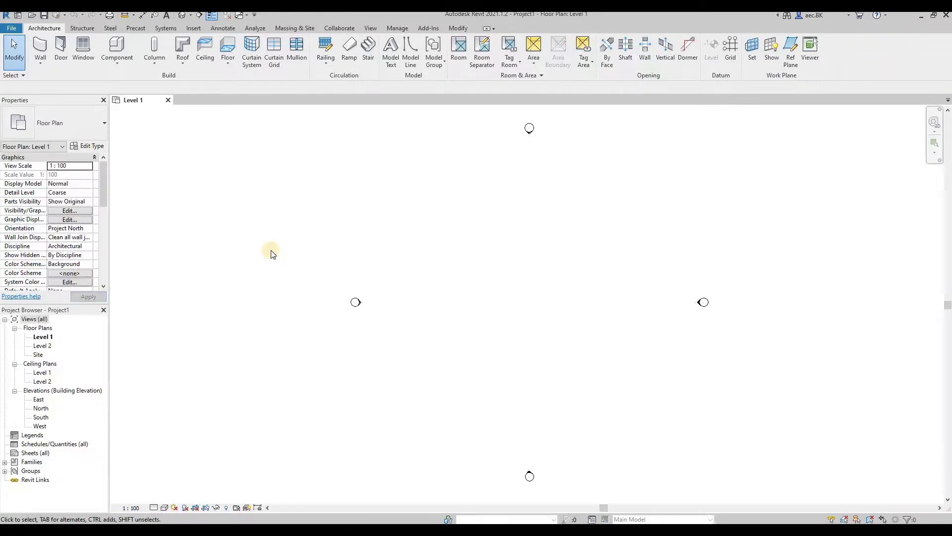
# Step: Link Project1.rvt into the project, internal origin to internal origin
pyautogui.click(193, 28)
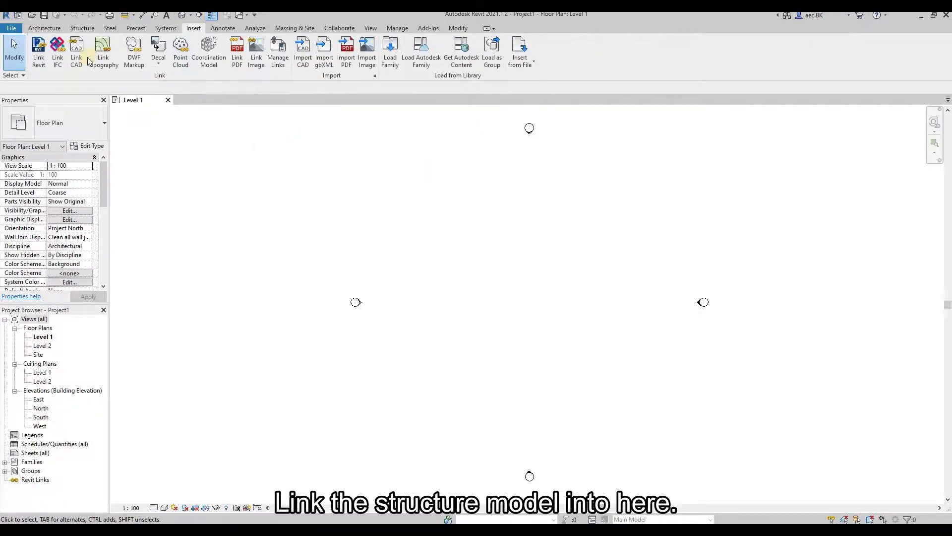
pyautogui.click(38, 49)
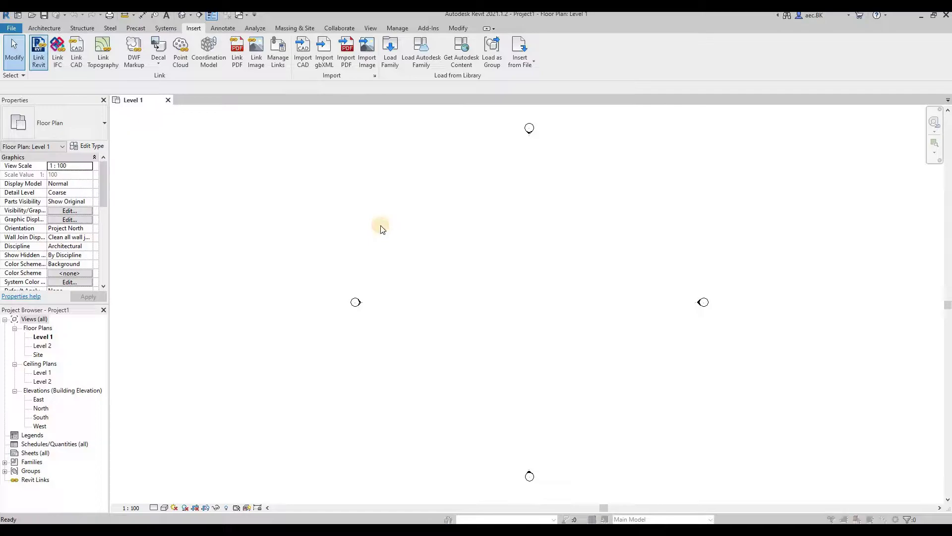
pyautogui.click(467, 236)
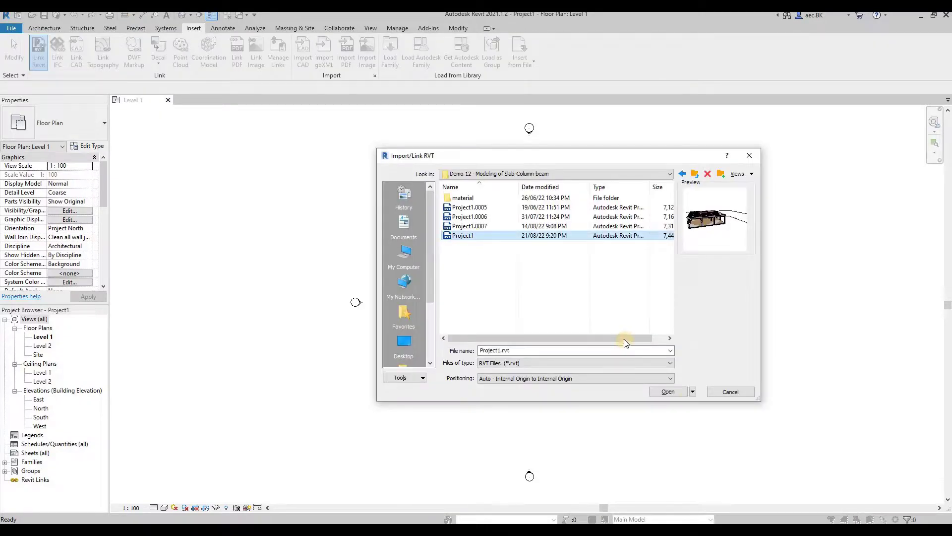
pyautogui.click(673, 392)
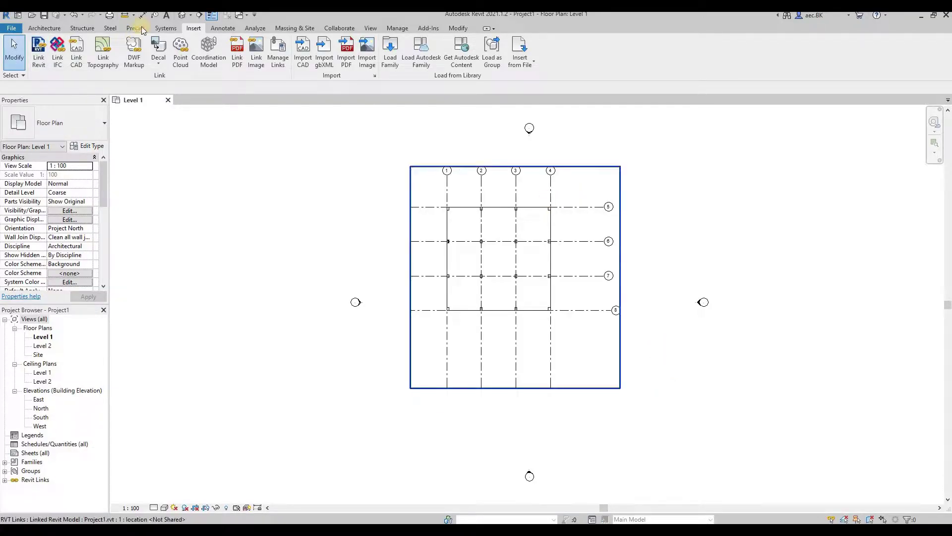
# Step: Orbit the linked structure in 3D, then return to the Level 1 floor plan
pyautogui.click(182, 16)
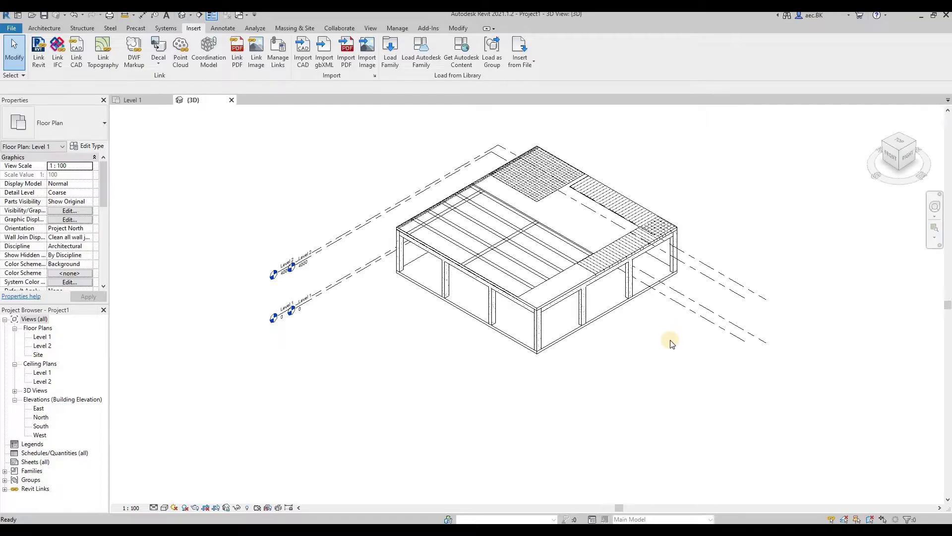
pyautogui.moveTo(555, 295)
pyautogui.keyDown('shift'); pyautogui.mouseDown(button='middle')
pyautogui.moveTo(562, 302)
pyautogui.moveTo(569, 269)
pyautogui.moveTo(425, 276)
pyautogui.moveTo(453, 308)
pyautogui.moveTo(467, 309)
pyautogui.moveTo(366, 224)
pyautogui.mouseUp(button='middle'); pyautogui.keyUp('shift')
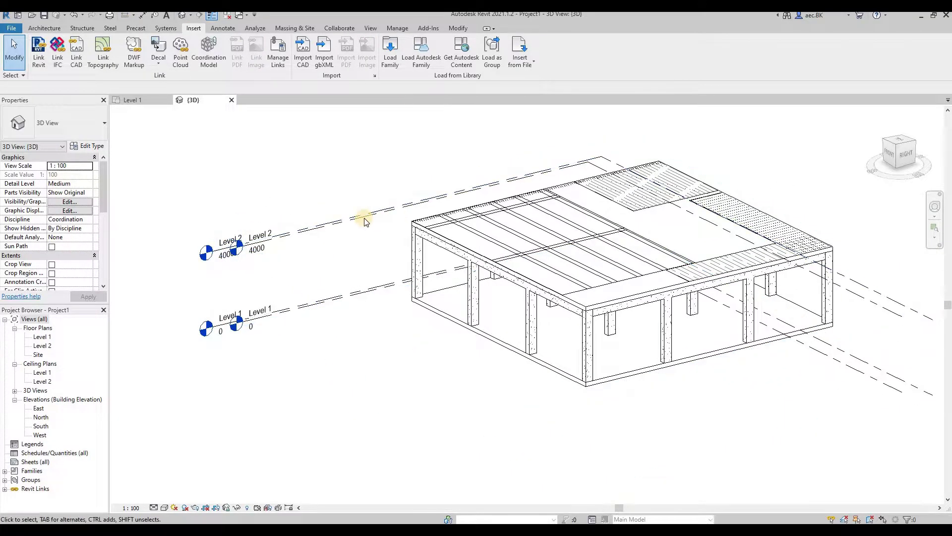
pyautogui.keyDown('shift'); pyautogui.moveTo(422, 276); pyautogui.dragTo(347, 238, button='middle'); pyautogui.keyUp('shift')
pyautogui.click(132, 100)
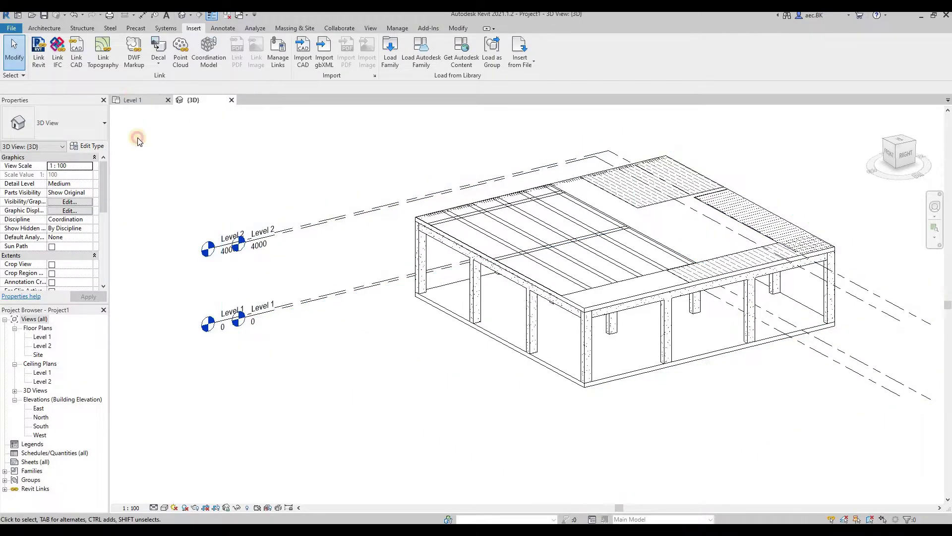
pyautogui.scroll(2, 543, 205)
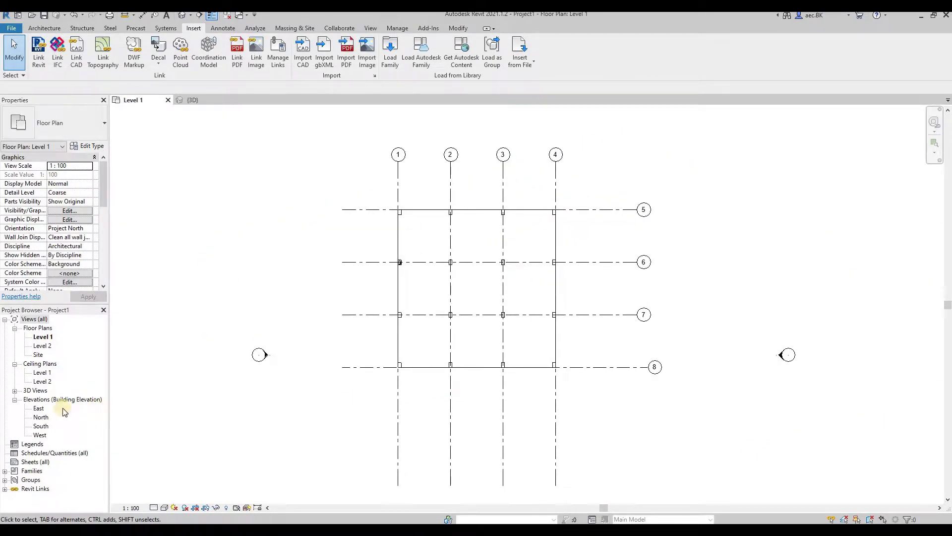
# Step: Check the host's Level 1 and Level 2 against the linked levels in the South elevation
pyautogui.doubleClick(42, 426)
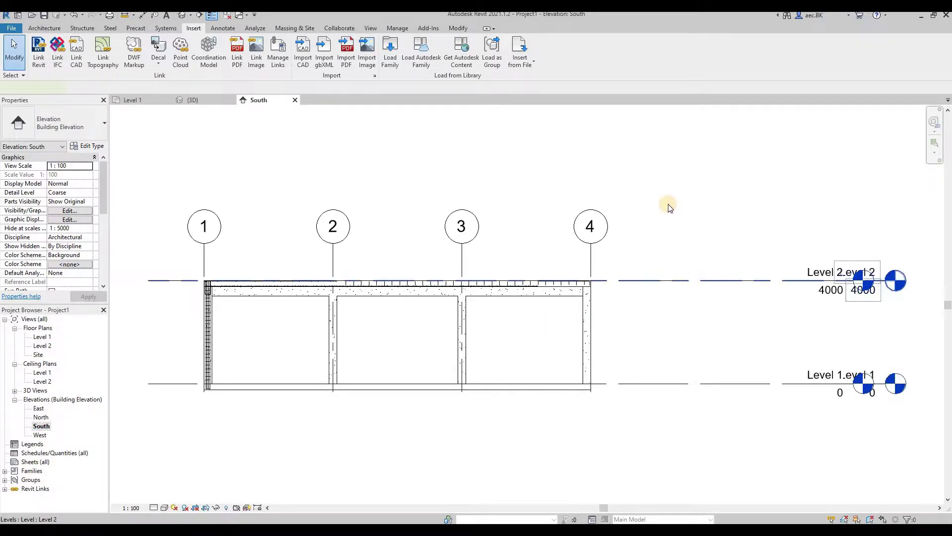
pyautogui.click(662, 278)
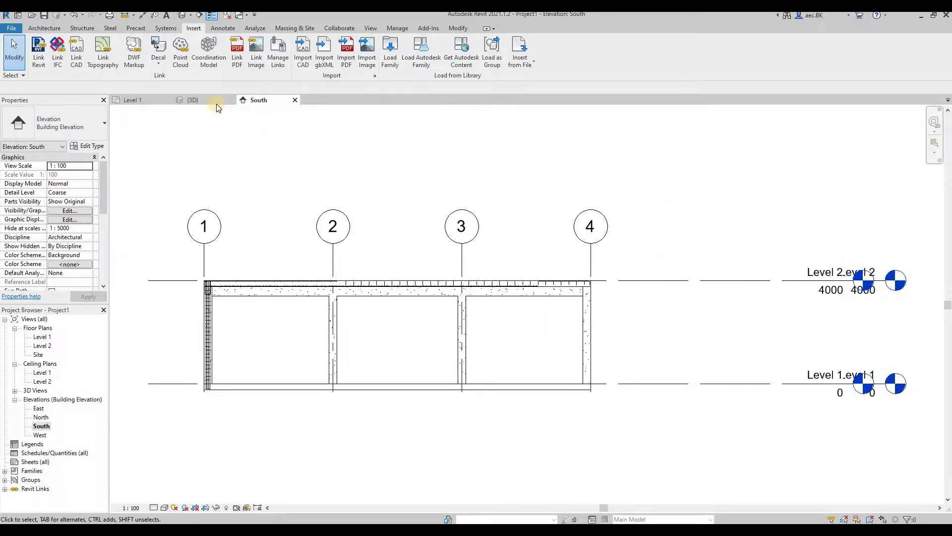
pyautogui.click(665, 387)
pyautogui.click(207, 102)
pyautogui.moveTo(436, 270)
pyautogui.keyDown('shift'); pyautogui.mouseDown(button='middle')
pyautogui.moveTo(404, 213)
pyautogui.moveTo(144, 109)
pyautogui.mouseUp(button='middle'); pyautogui.keyUp('shift')
pyautogui.click(131, 101)
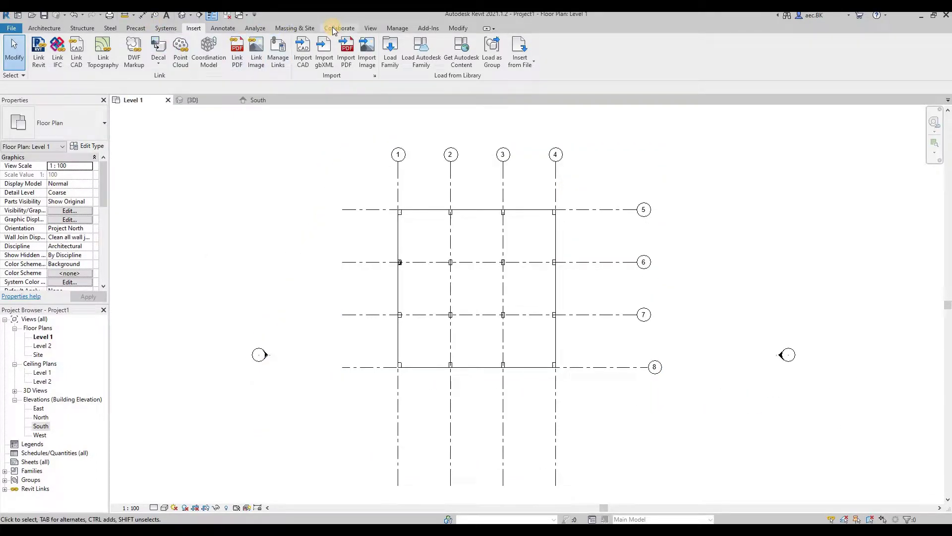
# Step: Copy/Monitor grids 2, 5, 6, 7 and 8 from the linked structural model
pyautogui.click(333, 28)
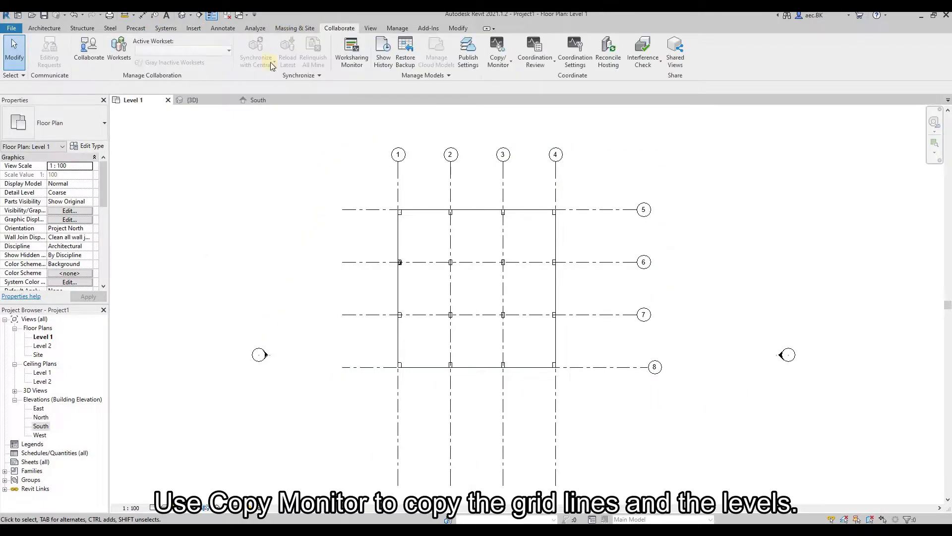
pyautogui.click(486, 67)
pyautogui.click(517, 101)
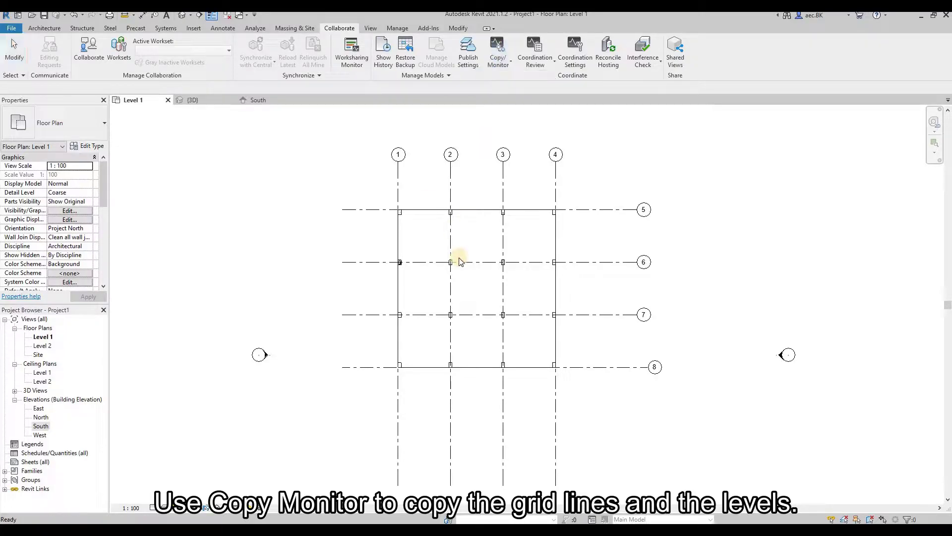
pyautogui.click(495, 252)
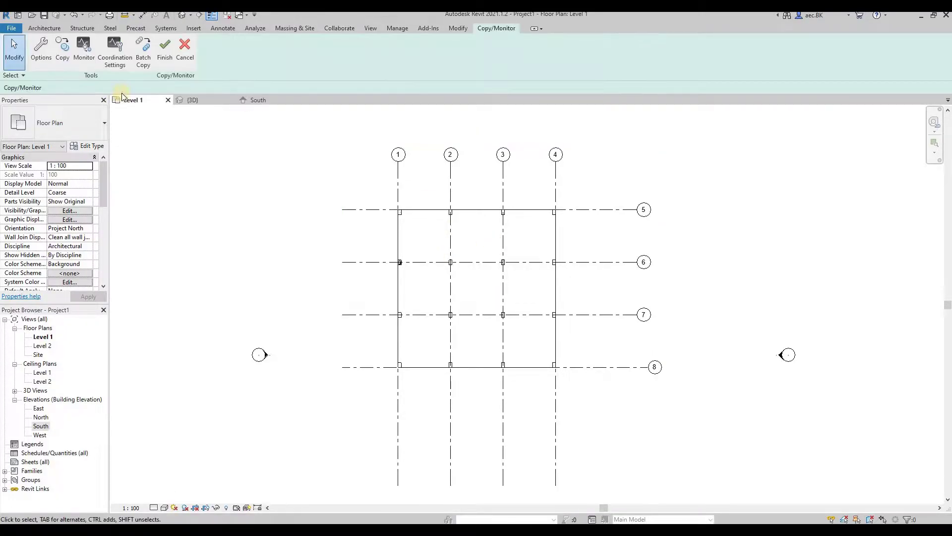
pyautogui.click(66, 54)
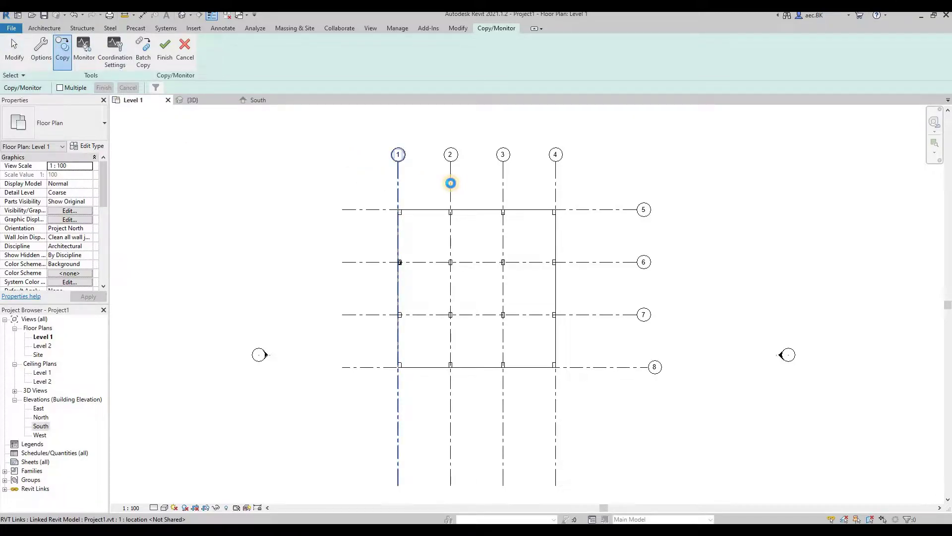
pyautogui.click(450, 183)
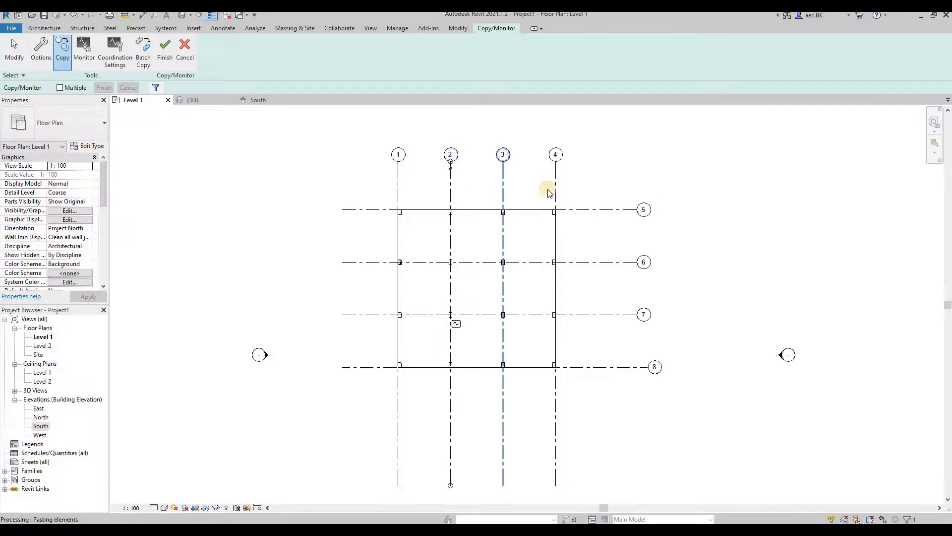
pyautogui.click(610, 210)
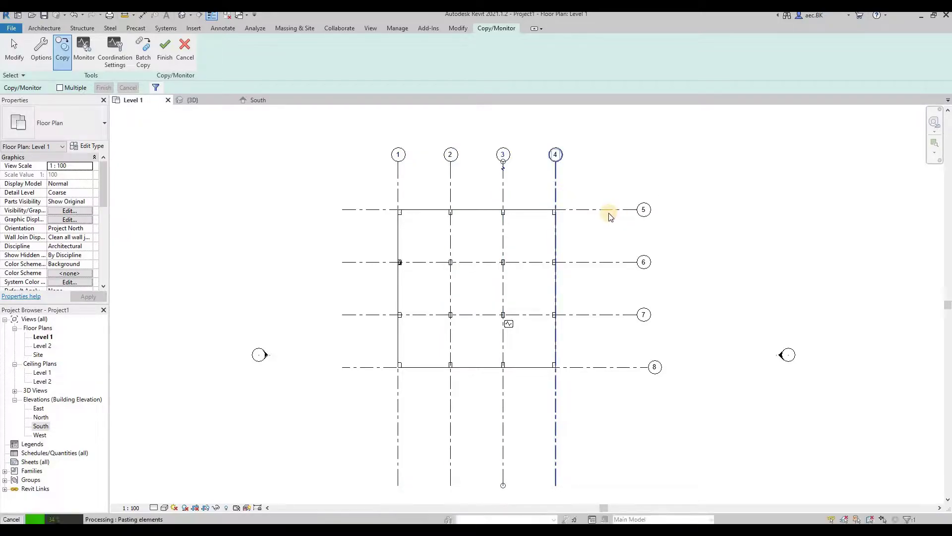
pyautogui.click(600, 263)
pyautogui.click(605, 315)
pyautogui.click(598, 367)
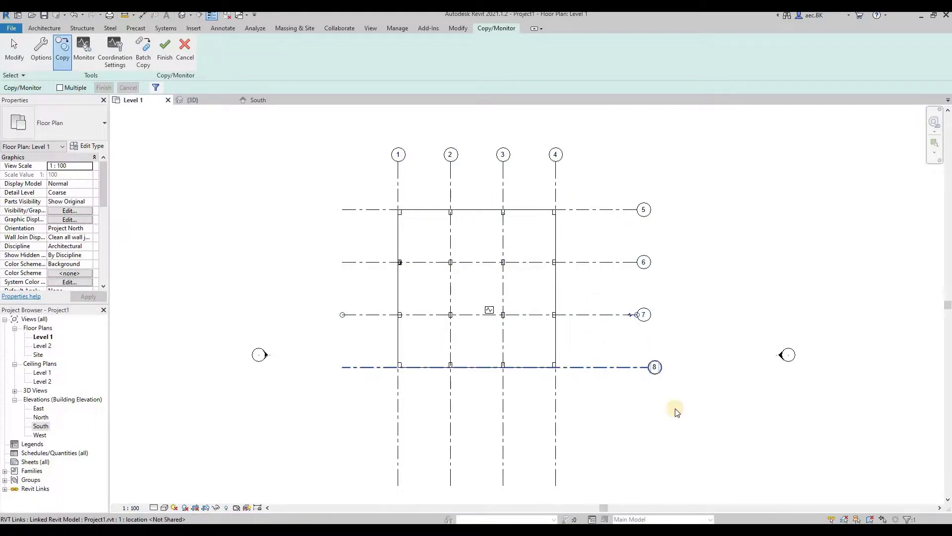
pyautogui.click(165, 49)
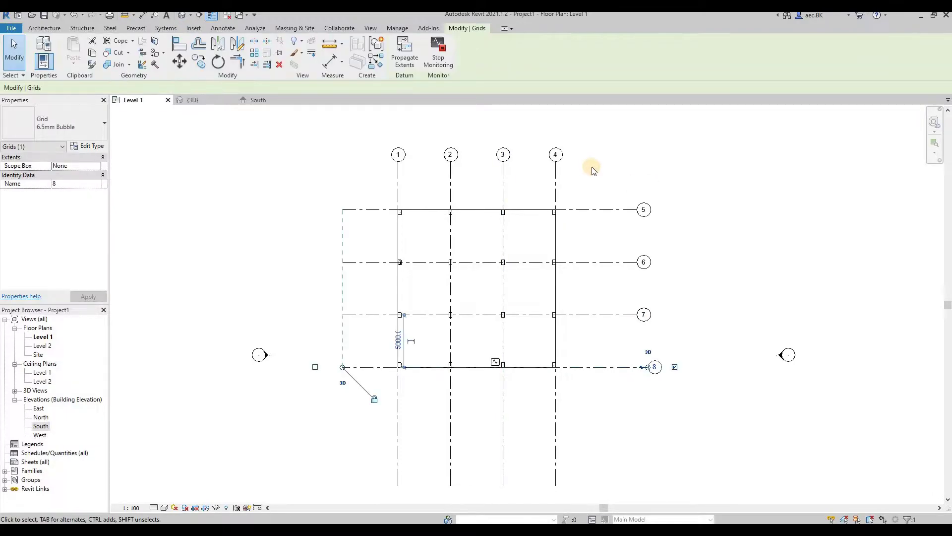
# Step: In the North elevation, unlock and delete the project's own Level 2 and its views
pyautogui.click(41, 417)
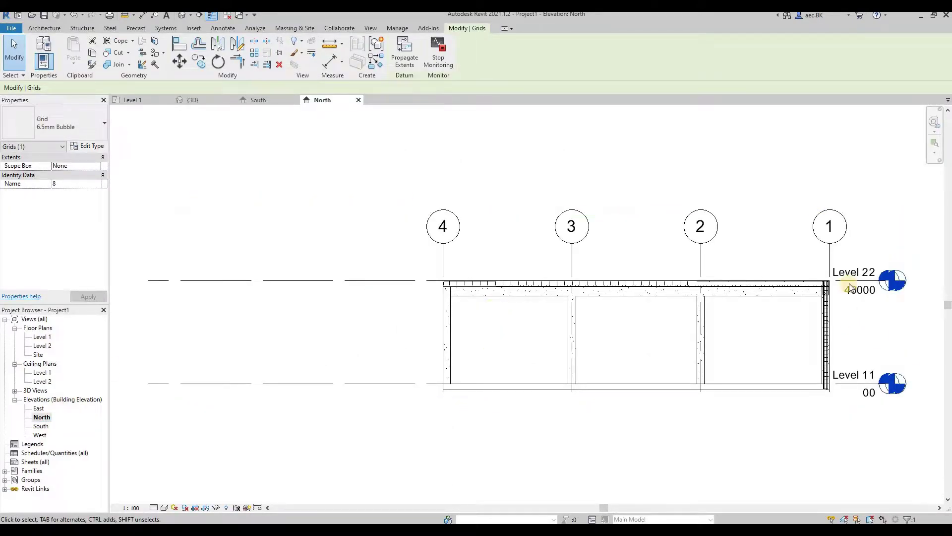
pyautogui.click(838, 296)
pyautogui.moveTo(913, 357); pyautogui.dragTo(728, 357, button='middle')
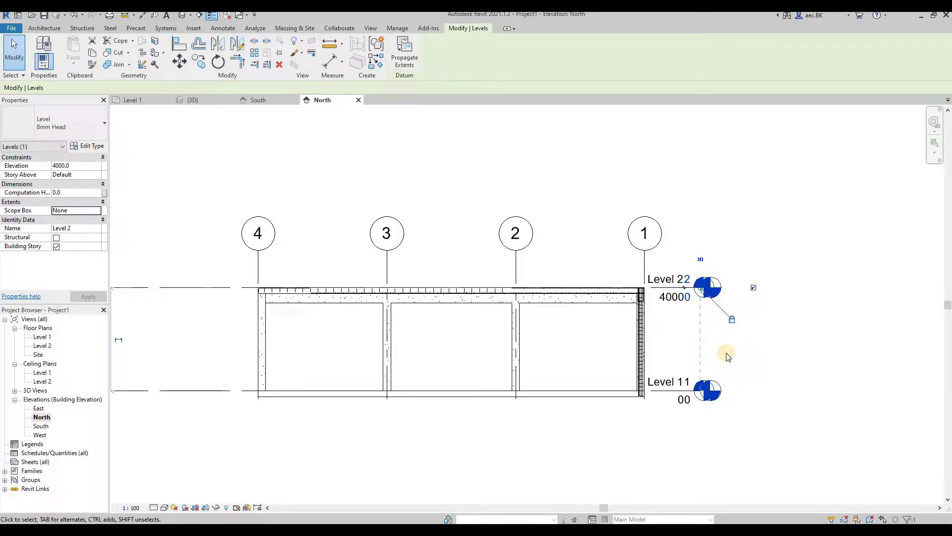
pyautogui.click(733, 319)
pyautogui.press('Delete')
pyautogui.click(517, 306)
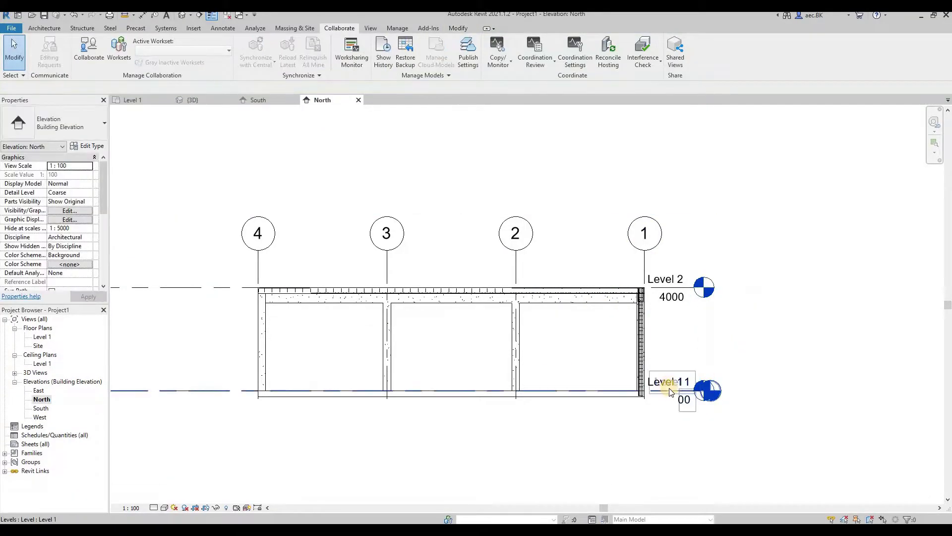
# Step: Select the host Level 1 and the linked model, comparing them in 3D and the North elevation
pyautogui.click(774, 427)
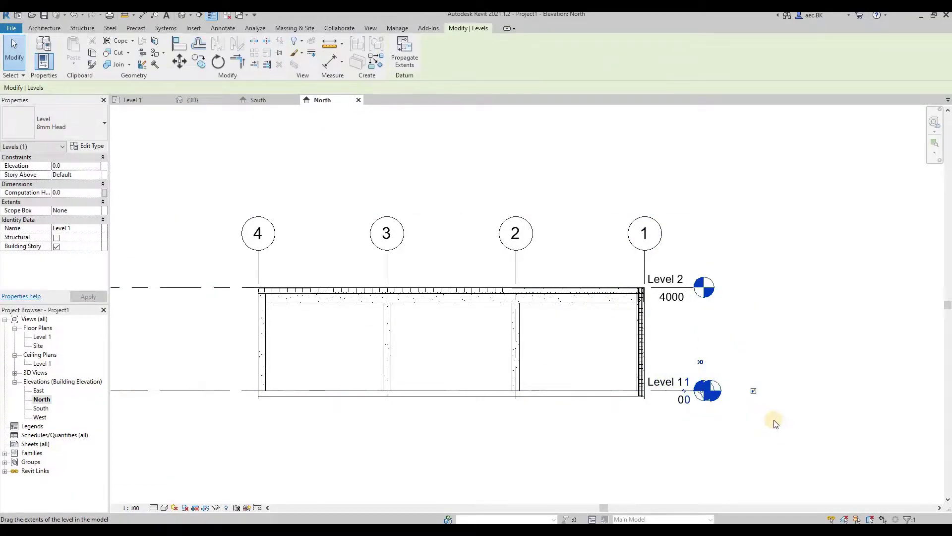
pyautogui.scroll(-2, 744, 380)
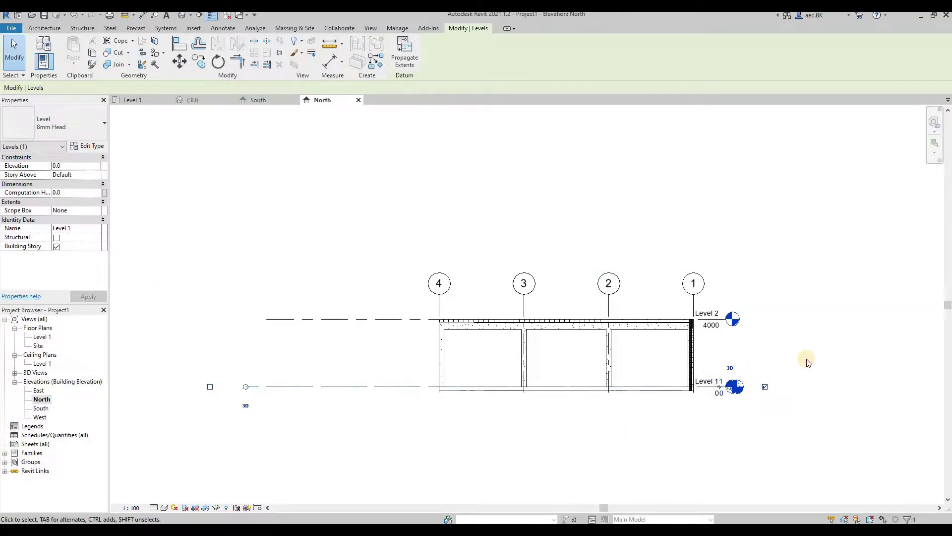
pyautogui.click(711, 404)
pyautogui.click(741, 399)
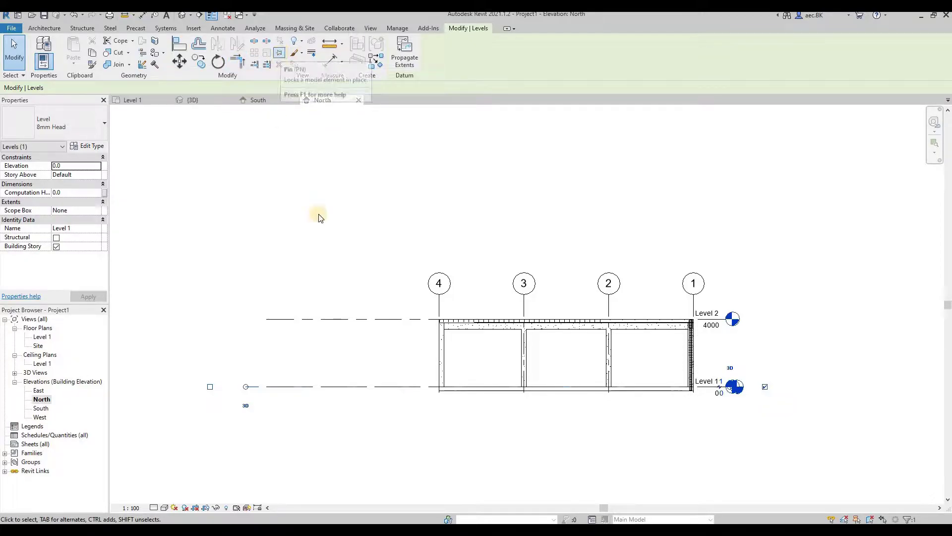
pyautogui.click(357, 317)
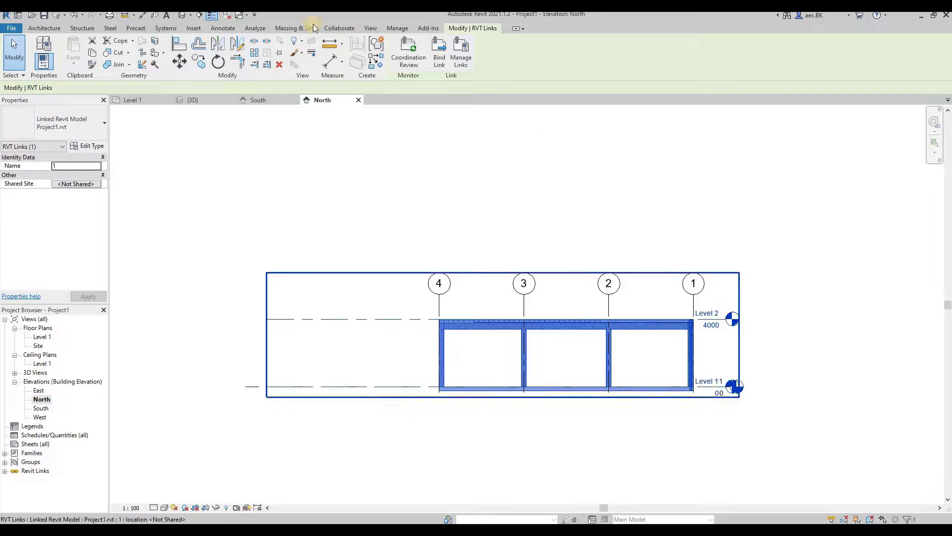
pyautogui.click(181, 17)
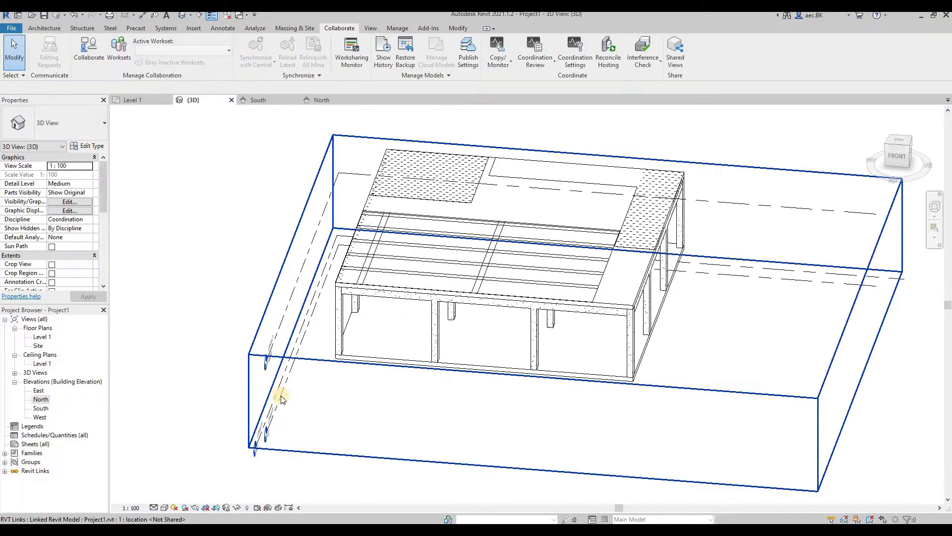
pyautogui.click(168, 99)
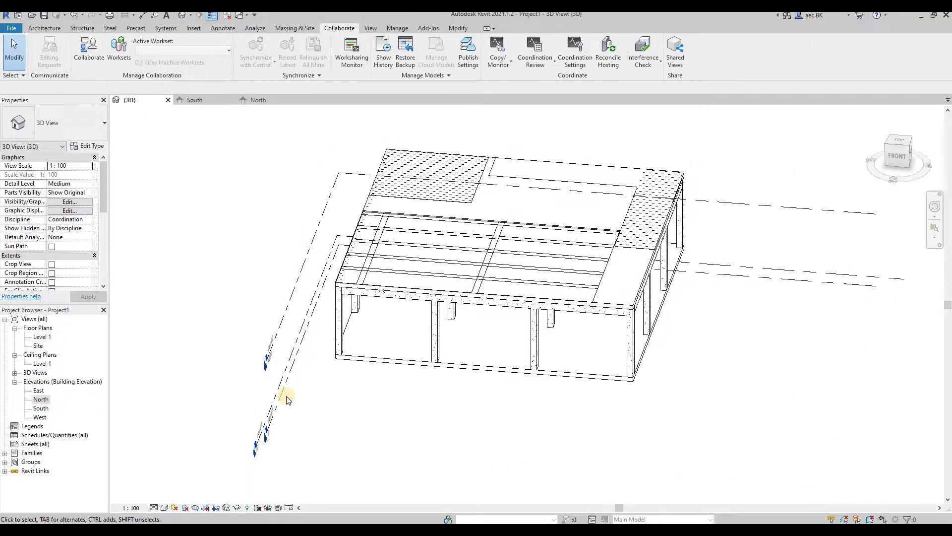
pyautogui.click(260, 102)
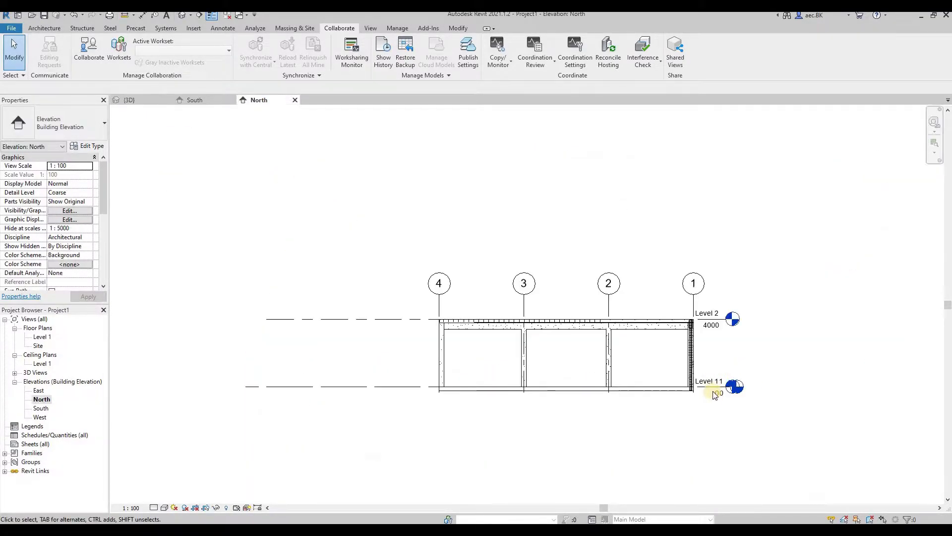
pyautogui.click(712, 390)
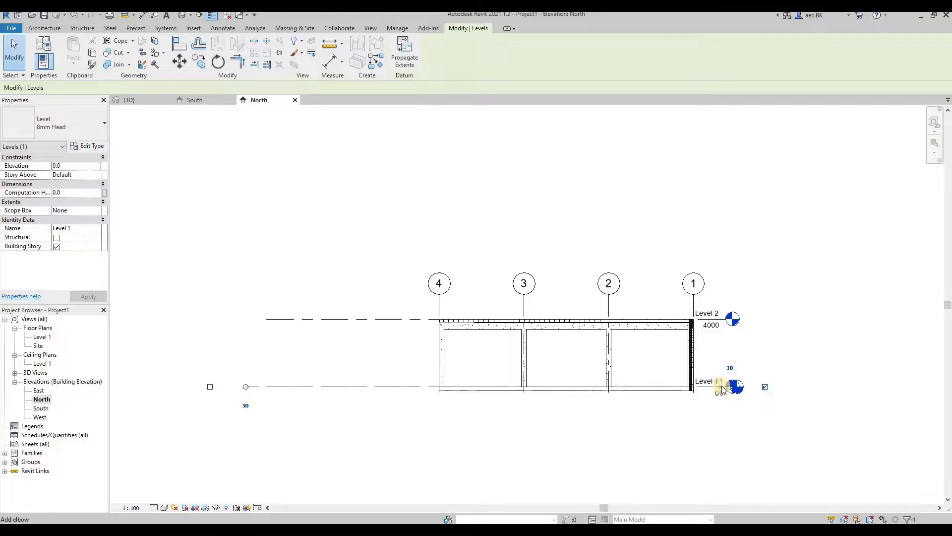
pyautogui.click(370, 321)
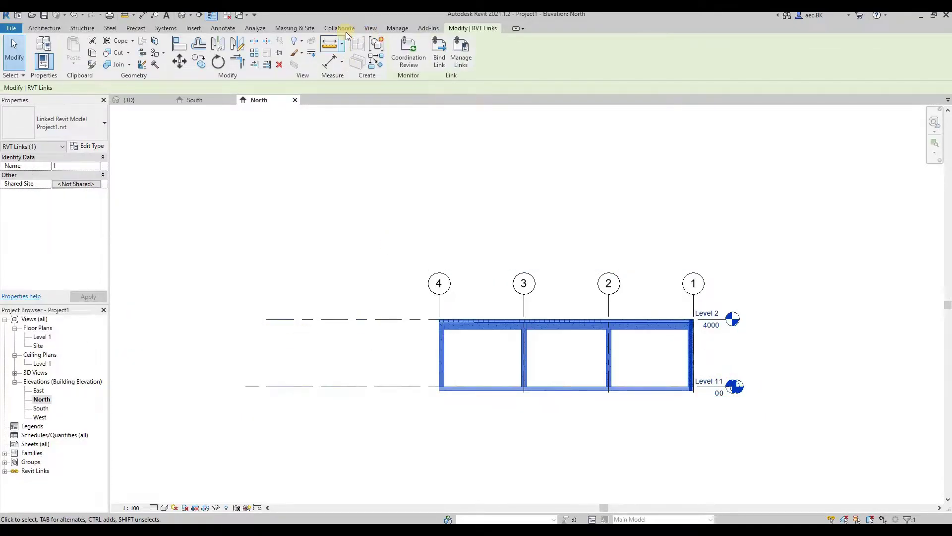
# Step: Copy/Monitor Level 2 from the linked model, then delete the selected host level and its views
pyautogui.click(340, 28)
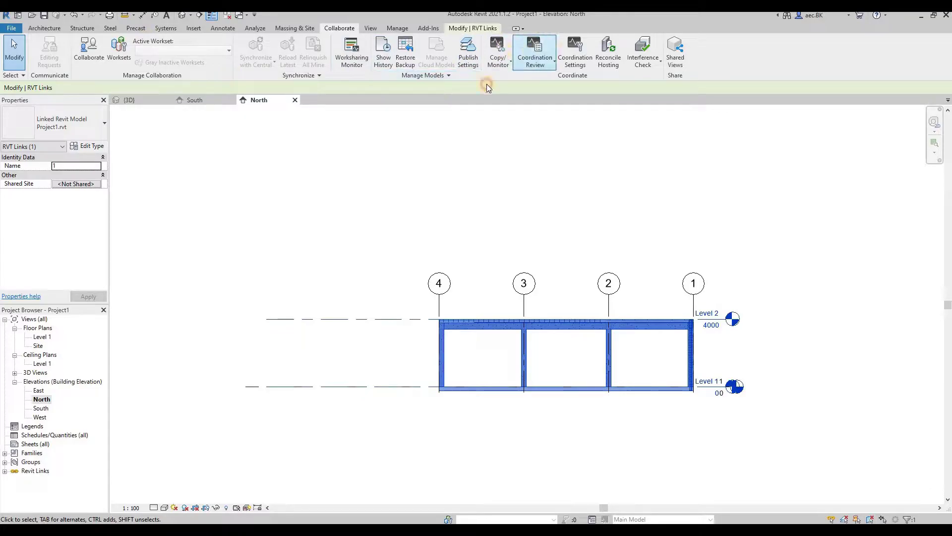
pyautogui.click(498, 56)
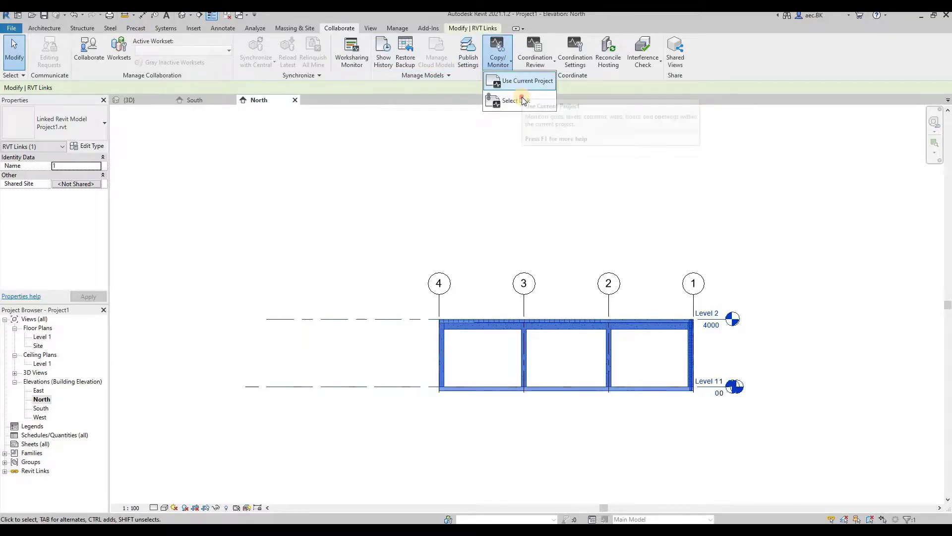
pyautogui.click(522, 81)
pyautogui.click(438, 343)
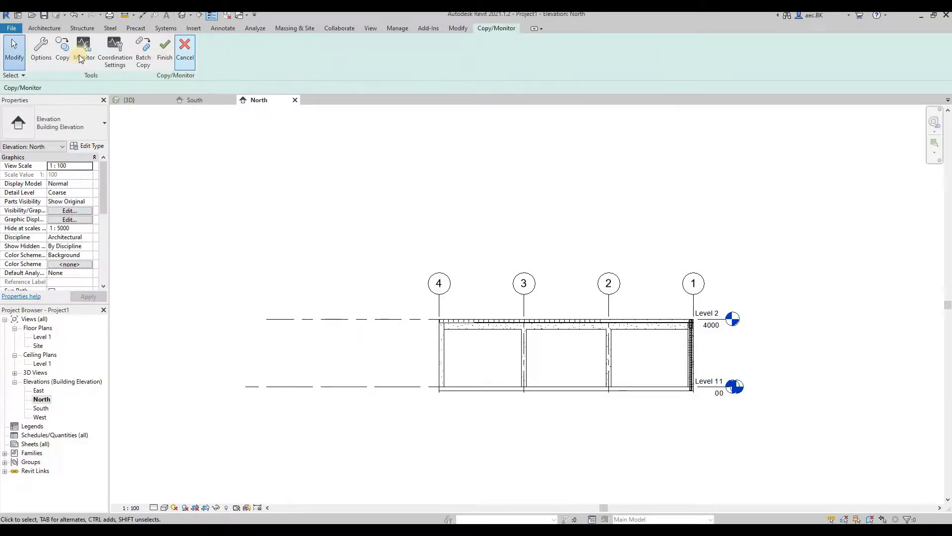
pyautogui.click(410, 320)
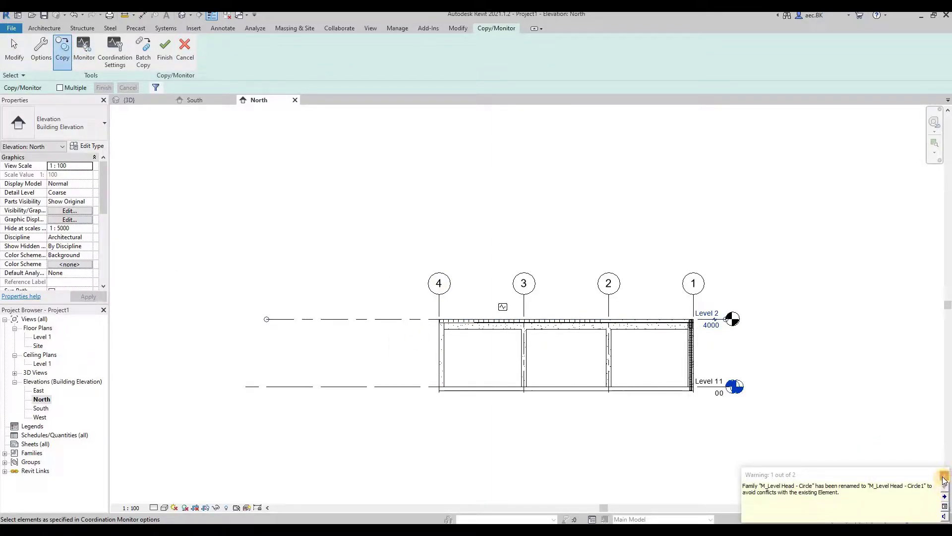
pyautogui.click(164, 50)
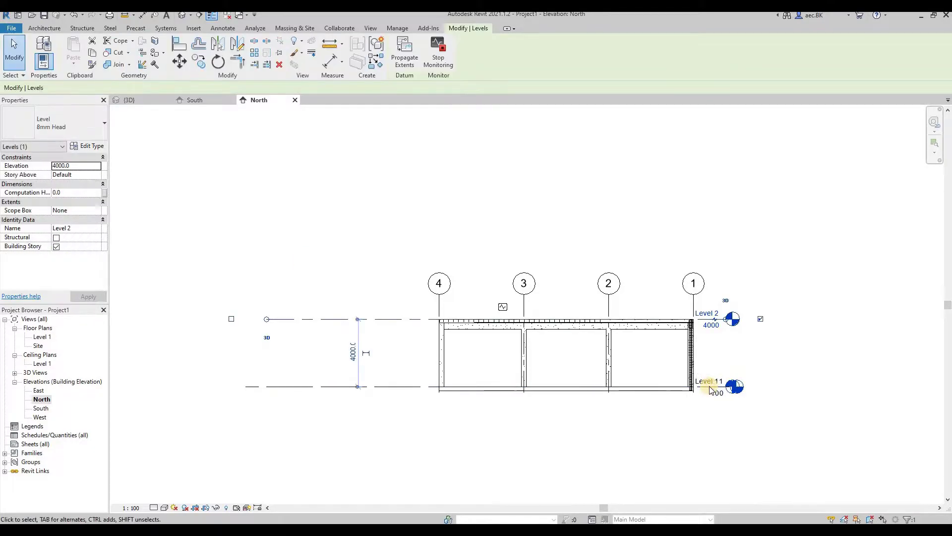
pyautogui.press('Delete')
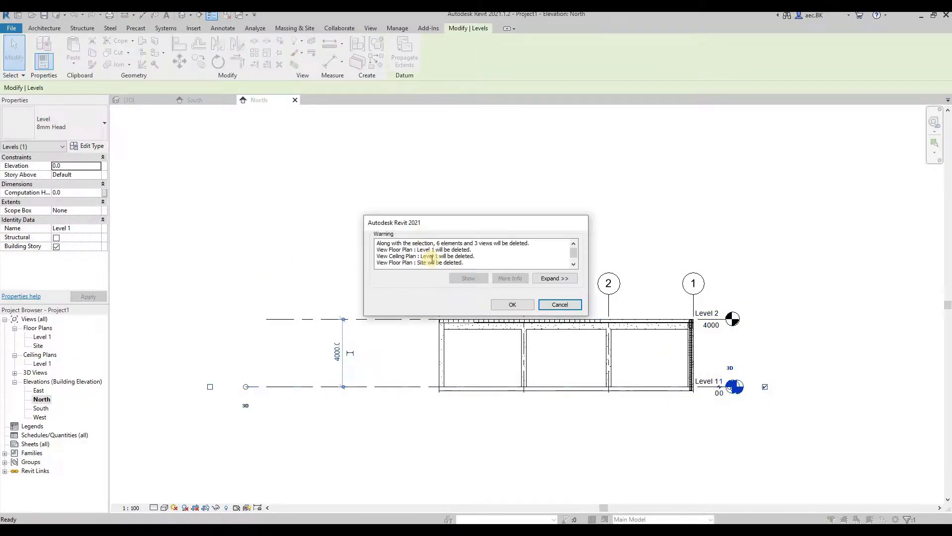
pyautogui.click(511, 304)
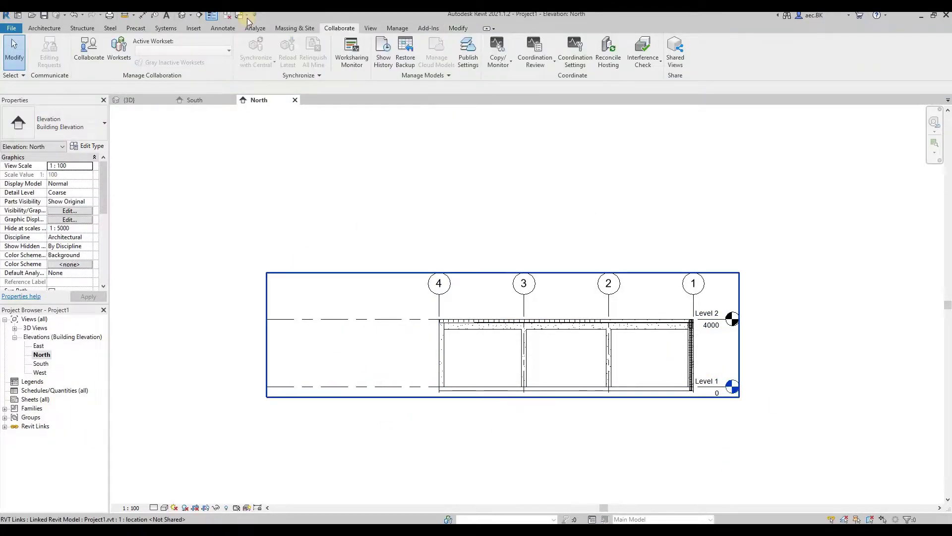
# Step: Copy/Monitor Level 1 from the linked structural model into the project
pyautogui.click(498, 52)
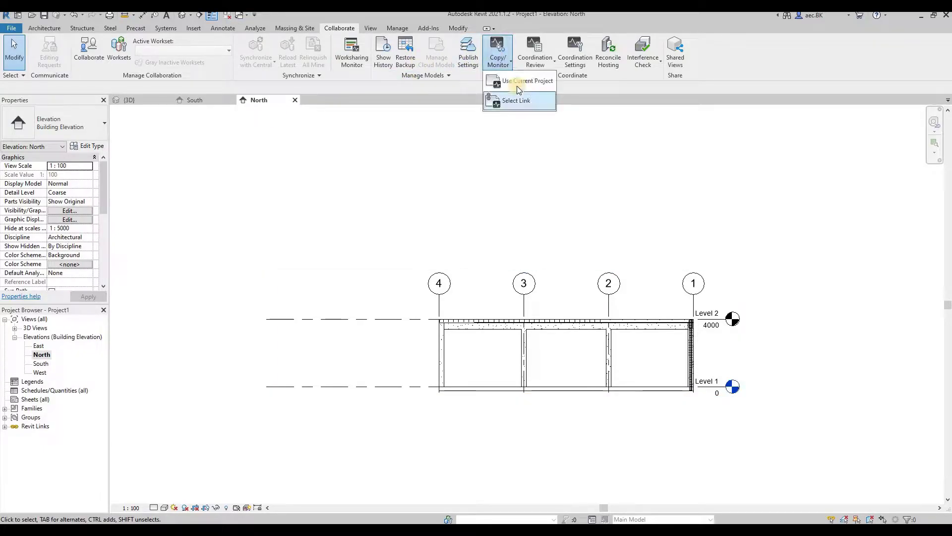
pyautogui.click(513, 100)
pyautogui.click(443, 350)
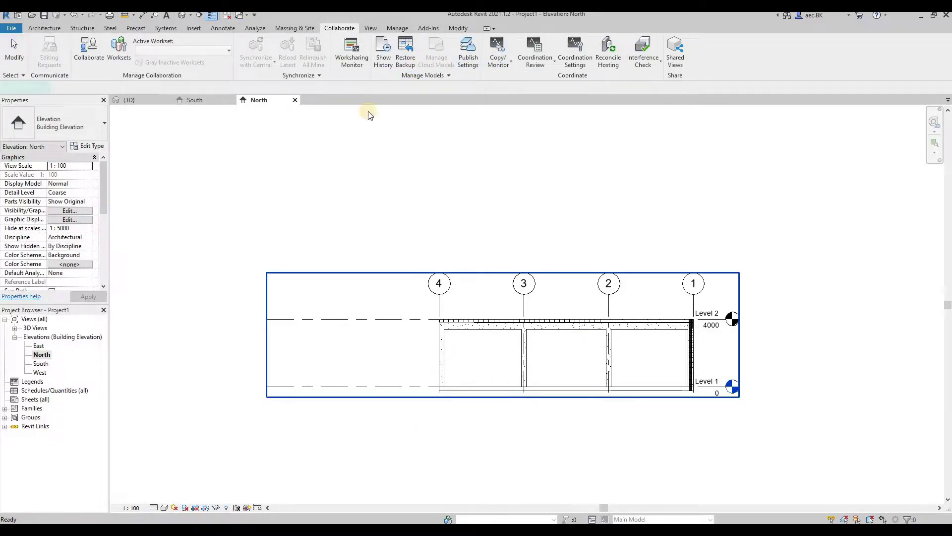
pyautogui.click(63, 52)
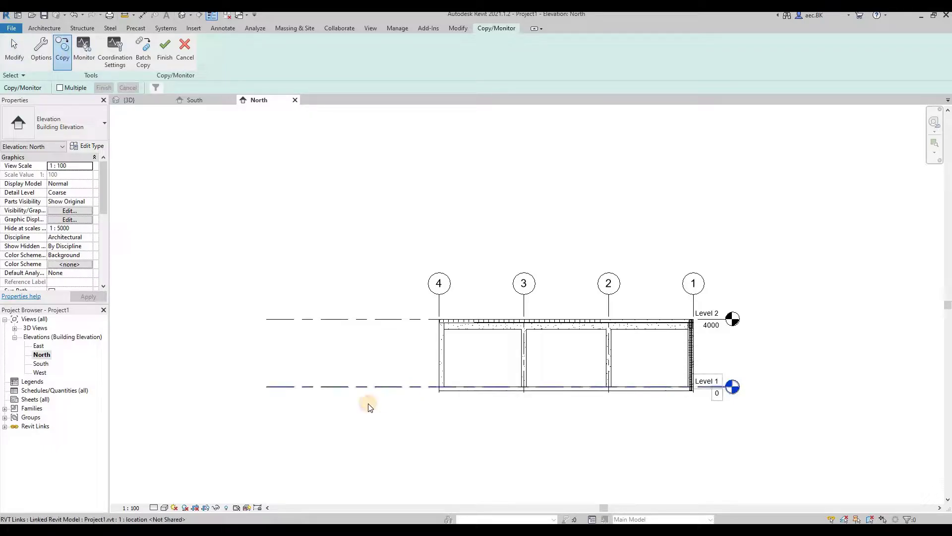
pyautogui.click(369, 387)
pyautogui.press('Return')
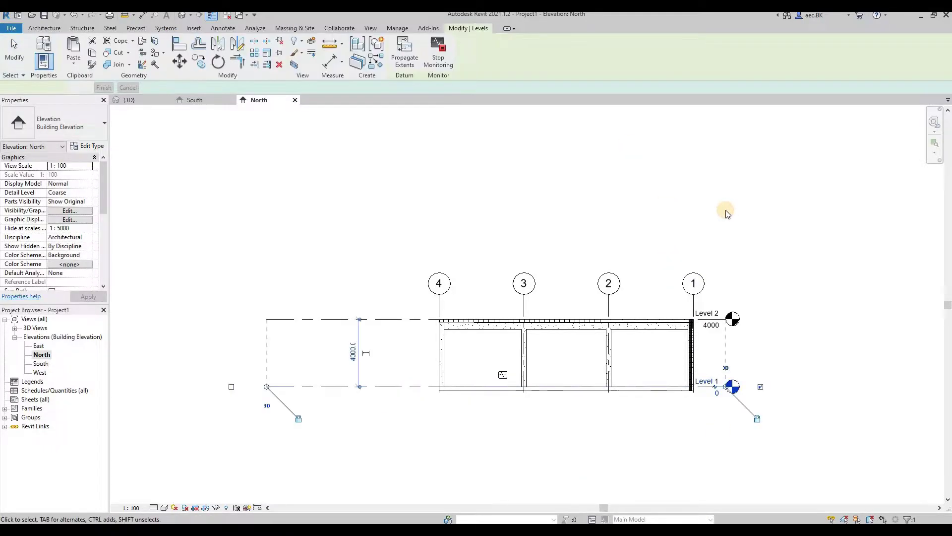
pyautogui.click(537, 192)
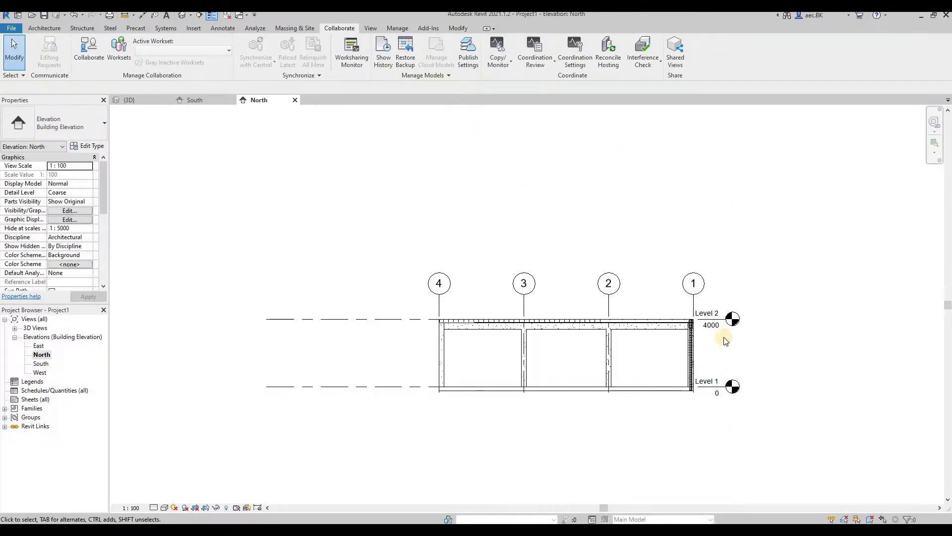
pyautogui.click(184, 17)
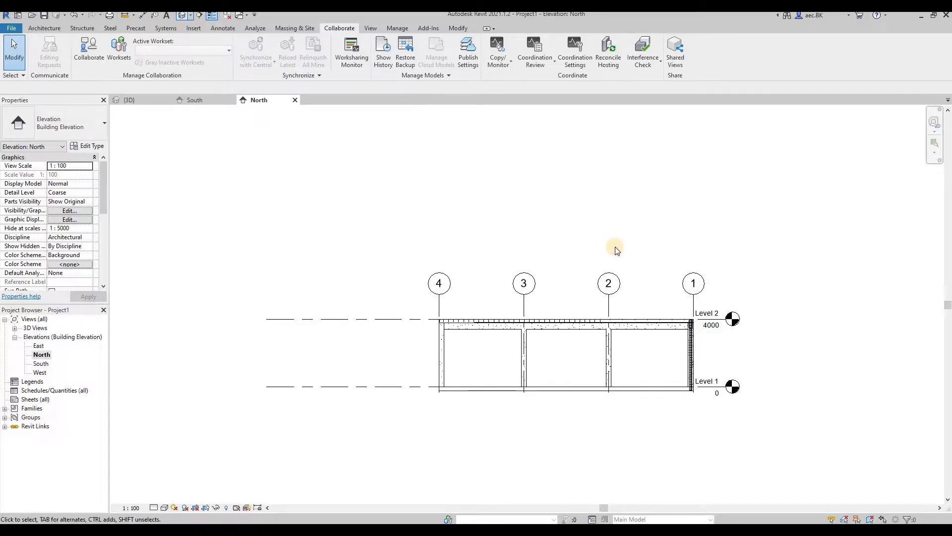
# Step: Set the 3D view to Fine detail with shaded style and orbit the linked structure
pyautogui.moveTo(460, 282)
pyautogui.keyDown('shift'); pyautogui.mouseDown(button='middle')
pyautogui.moveTo(428, 324)
pyautogui.moveTo(377, 357)
pyautogui.mouseUp(button='middle'); pyautogui.keyUp('shift')
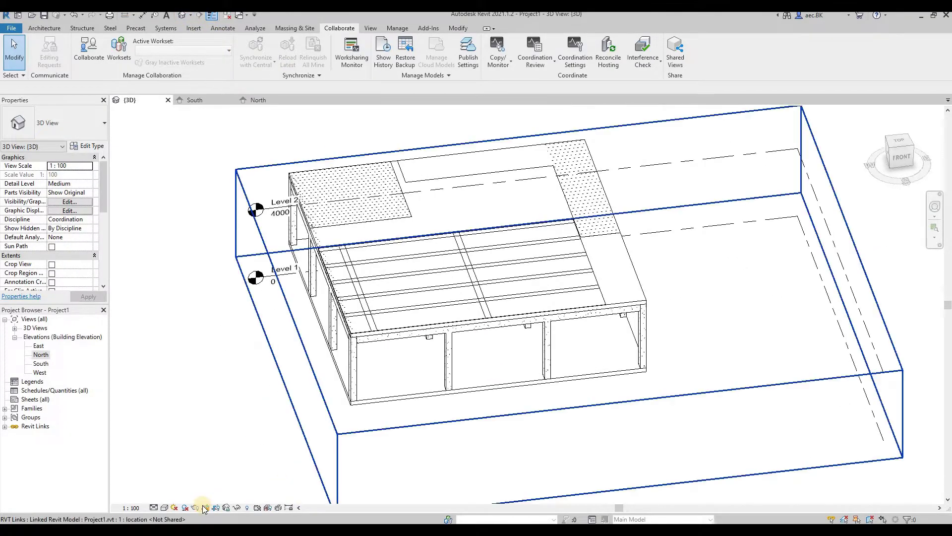
pyautogui.click(153, 507)
pyautogui.click(181, 495)
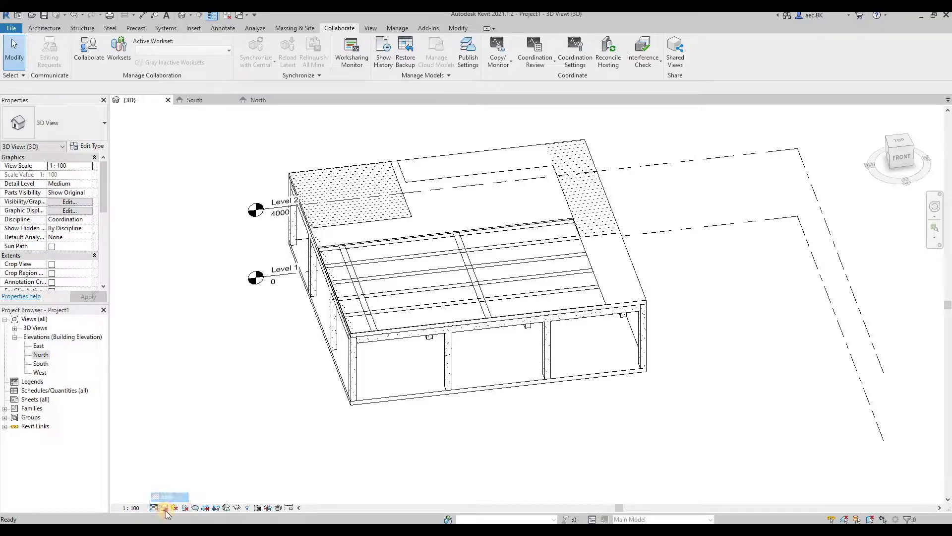
pyautogui.click(164, 507)
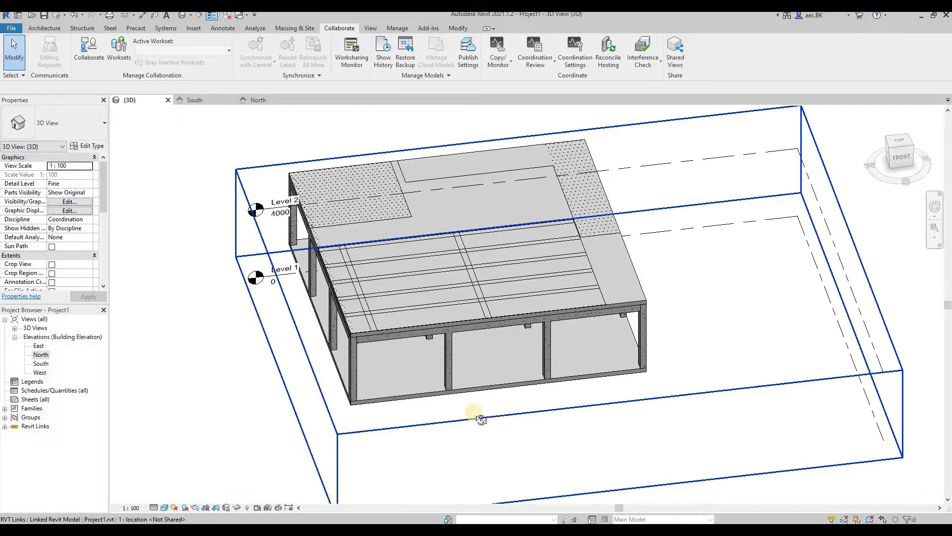
pyautogui.keyDown('shift'); pyautogui.moveTo(480, 416); pyautogui.dragTo(487, 380, button='middle'); pyautogui.keyUp('shift')
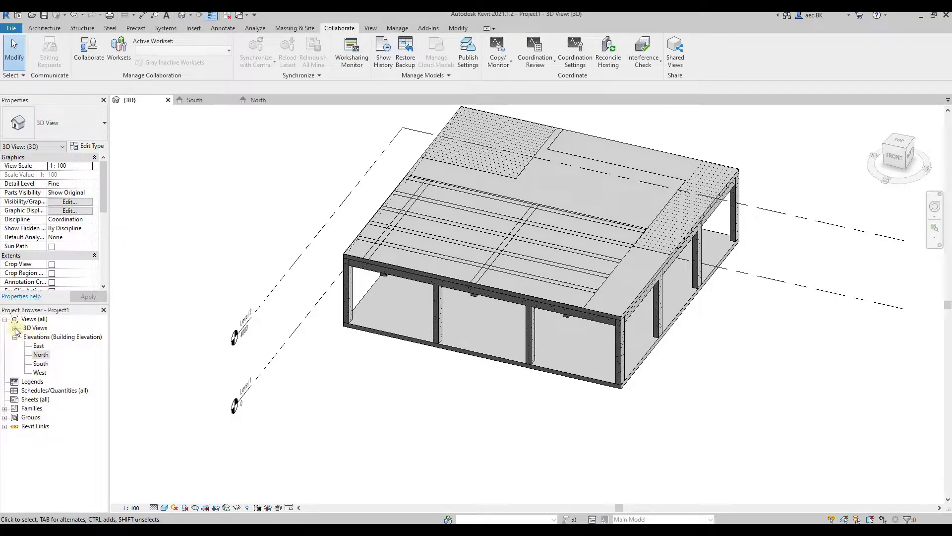
# Step: Create floor plan views for Level 1 and Level 2
pyautogui.click(371, 28)
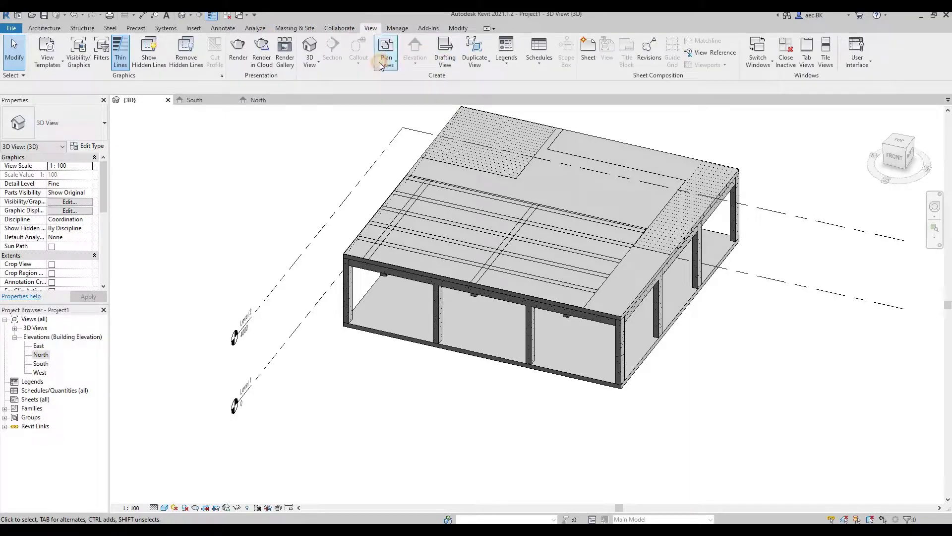
pyautogui.click(387, 52)
pyautogui.click(416, 81)
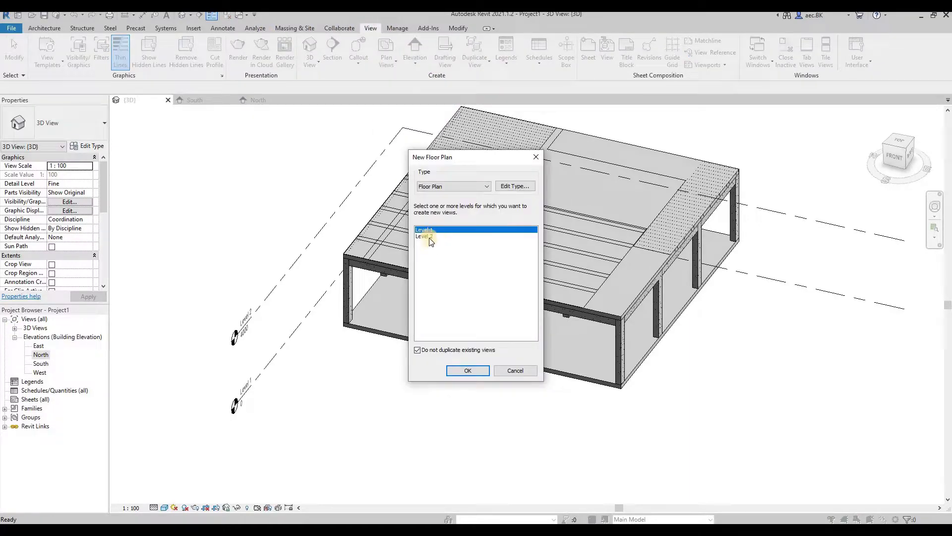
pyautogui.keyDown('shift'); pyautogui.click(425, 237); pyautogui.keyUp('shift')
pyautogui.click(466, 371)
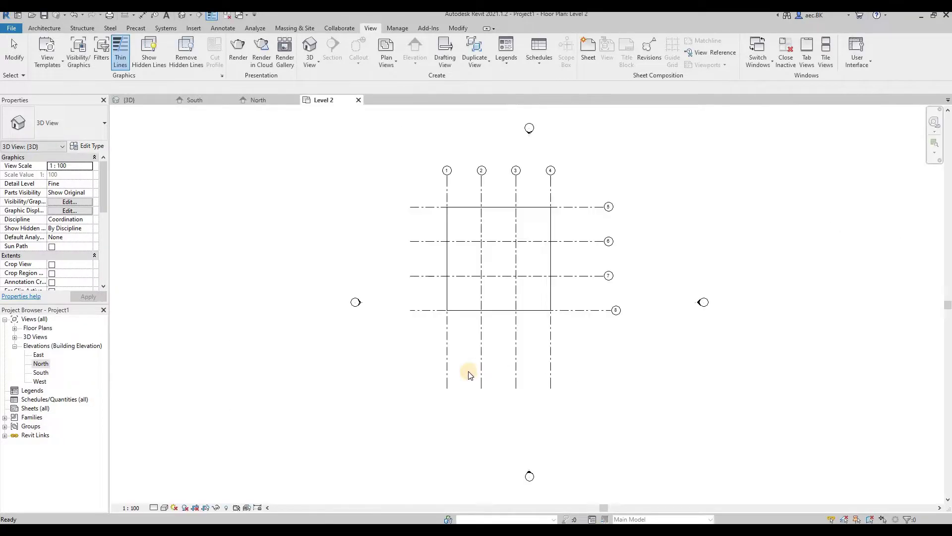
# Step: Open the Level 1 floor plan from the Project Browser and zoom out to the grids
pyautogui.click(14, 329)
pyautogui.doubleClick(43, 337)
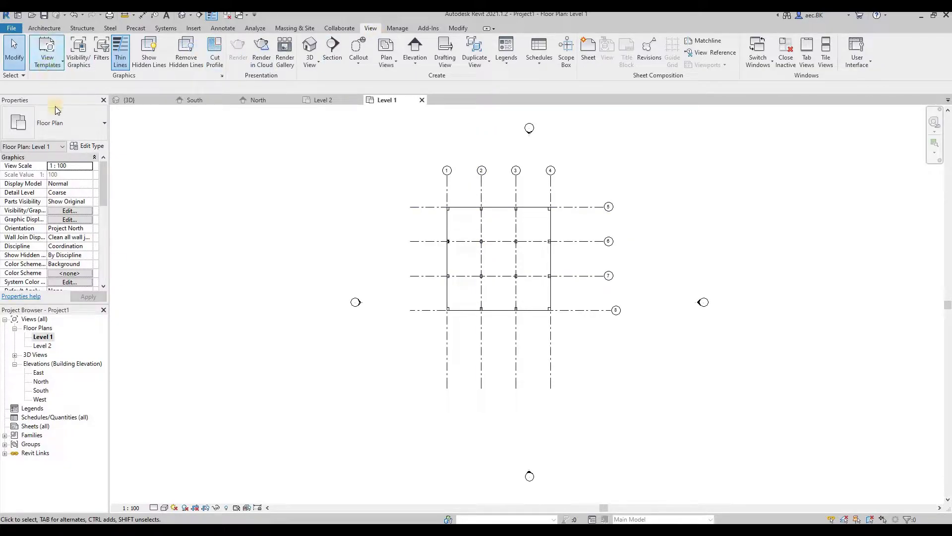
pyautogui.scroll(-3, 79, 210)
pyautogui.scroll(-1, 79, 211)
pyautogui.scroll(-2, 79, 214)
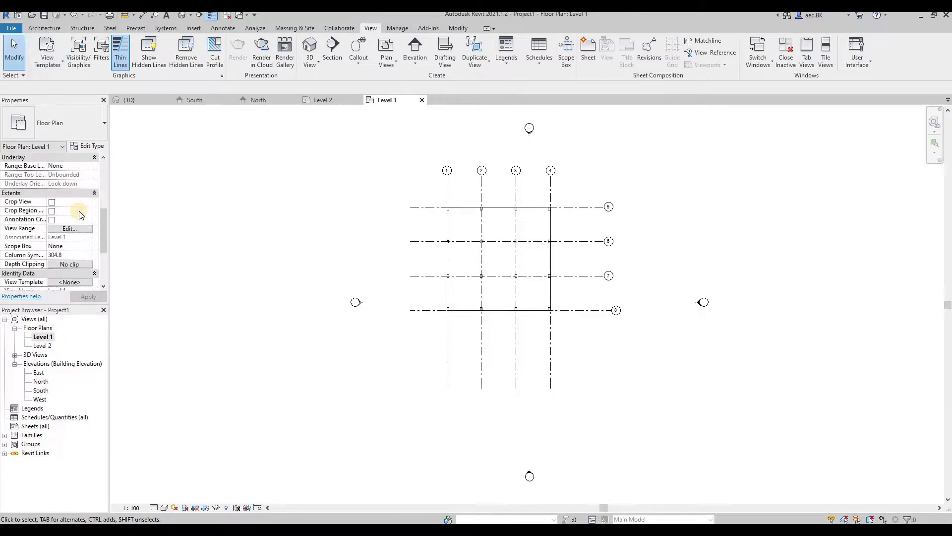
# Step: Set the Level 1 view range top offset to 4000 and confirm the change
pyautogui.click(78, 228)
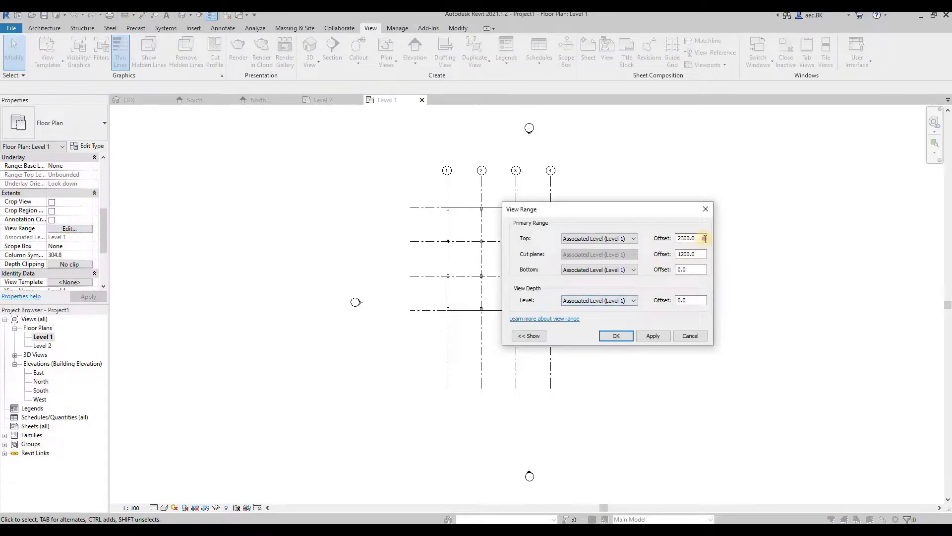
pyautogui.moveTo(705, 239); pyautogui.dragTo(621, 240)
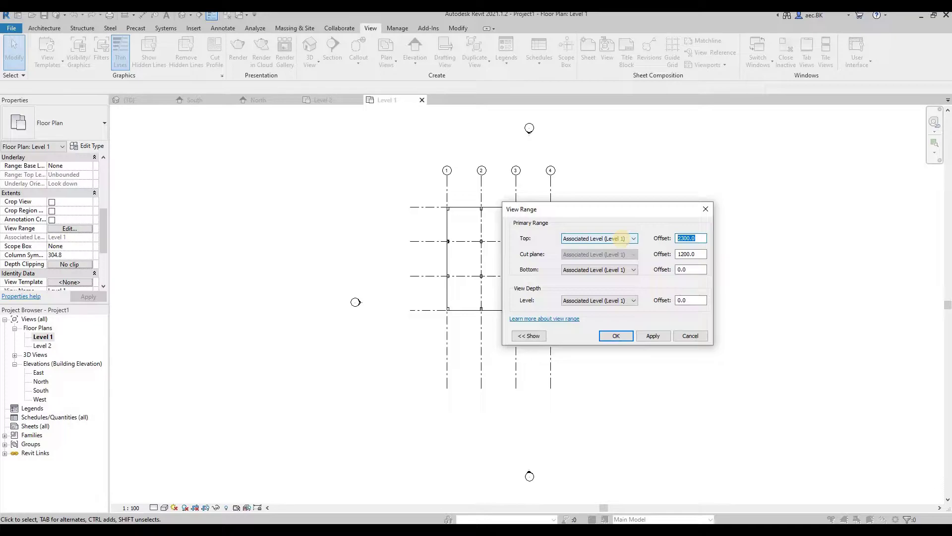
pyautogui.write('4')
pyautogui.write('0')
pyautogui.click(704, 254)
pyautogui.write('4000')
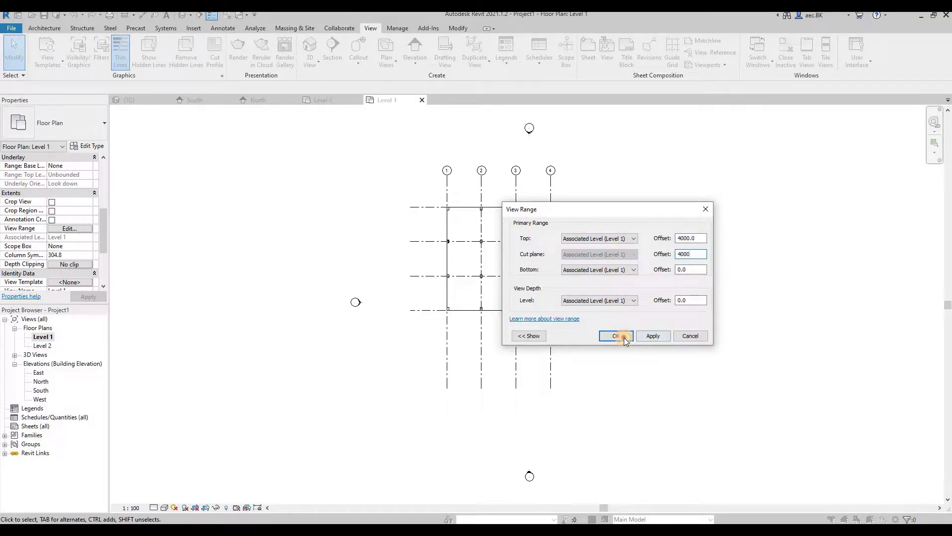
pyautogui.click(624, 337)
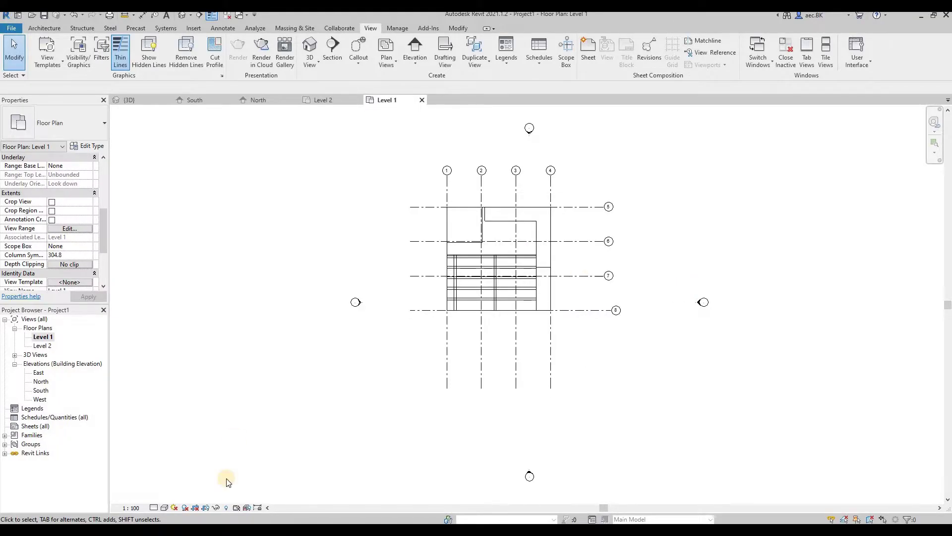
# Step: Switch the Level 1 plan's visual style to Wireframe to reveal the linked structure
pyautogui.click(165, 507)
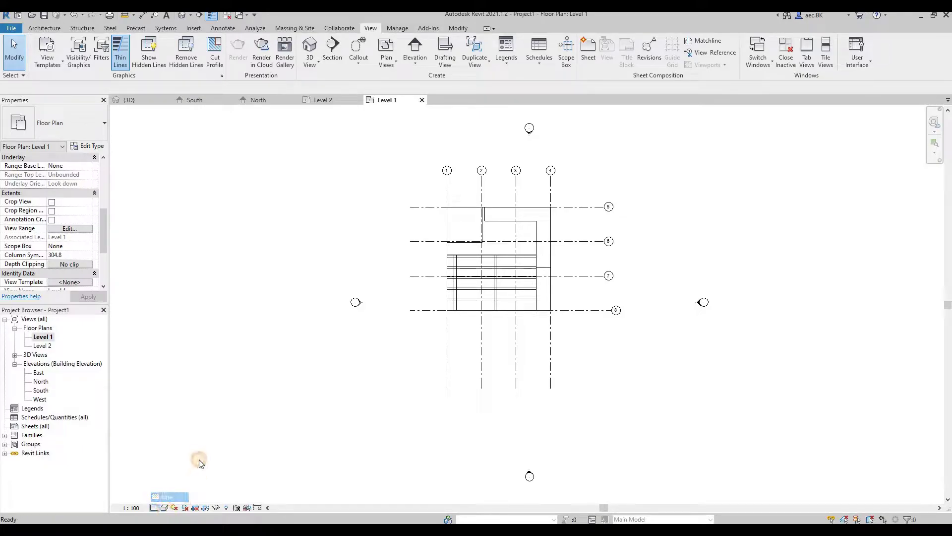
pyautogui.click(199, 457)
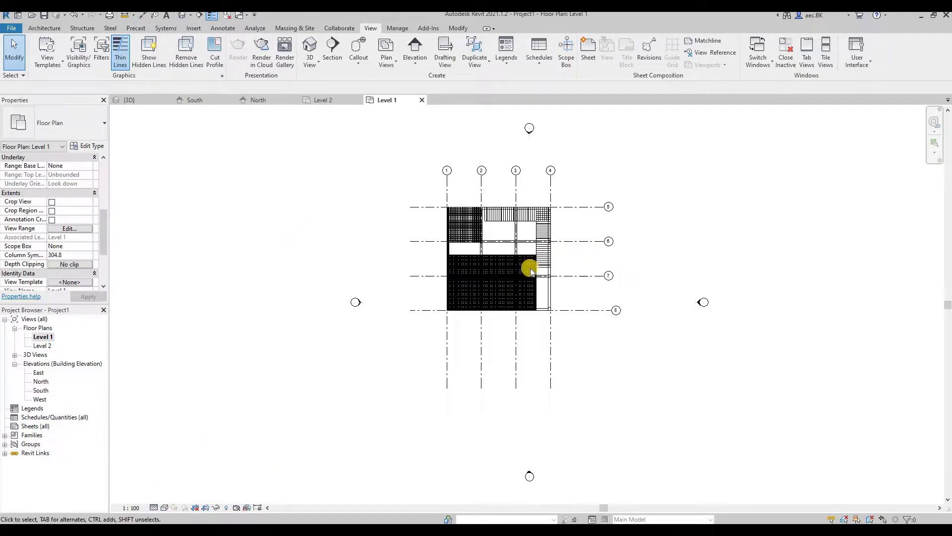
pyautogui.scroll(2, 530, 270)
pyautogui.scroll(3, 530, 270)
pyautogui.scroll(-2, 530, 270)
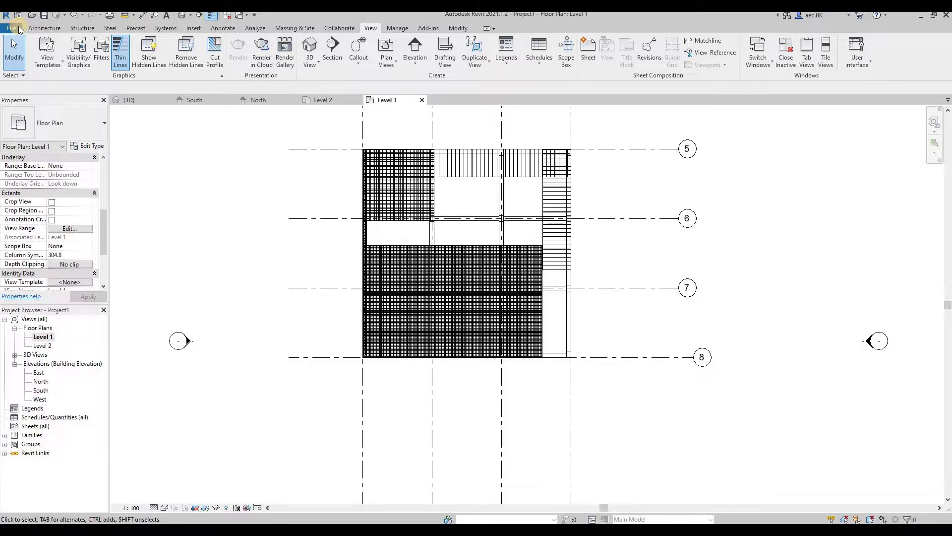
# Step: Save a copy of the project under the file name 'Project1 - Architectural'
pyautogui.click(20, 30)
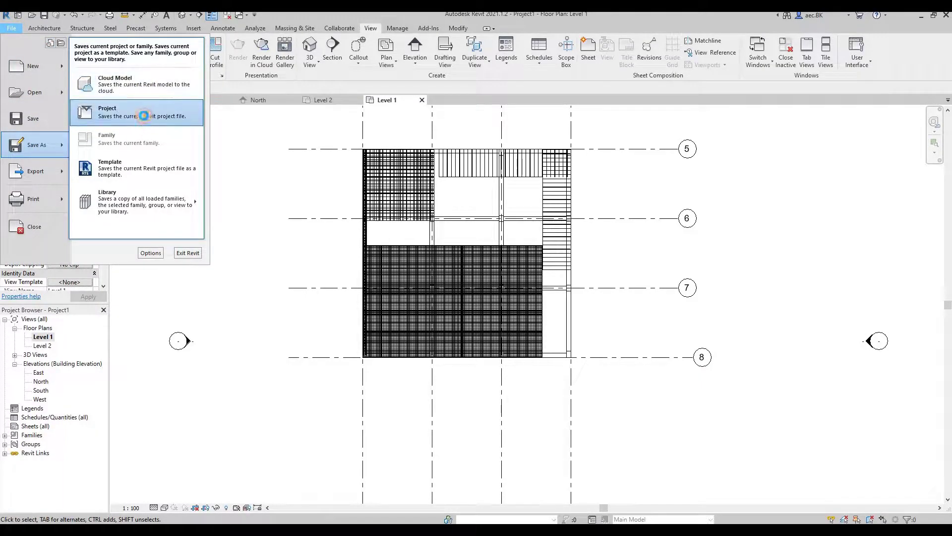
pyautogui.click(467, 243)
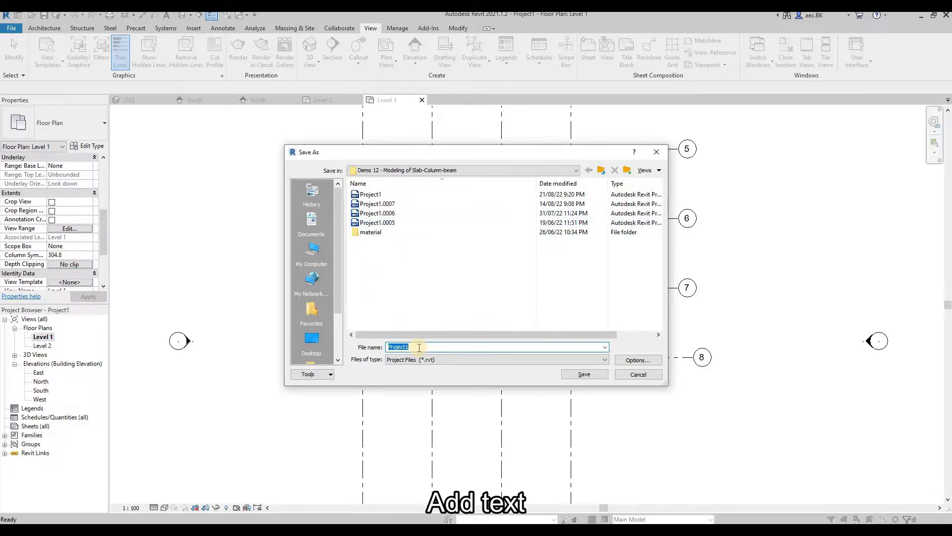
pyautogui.click(420, 348)
pyautogui.write('- Architectural')
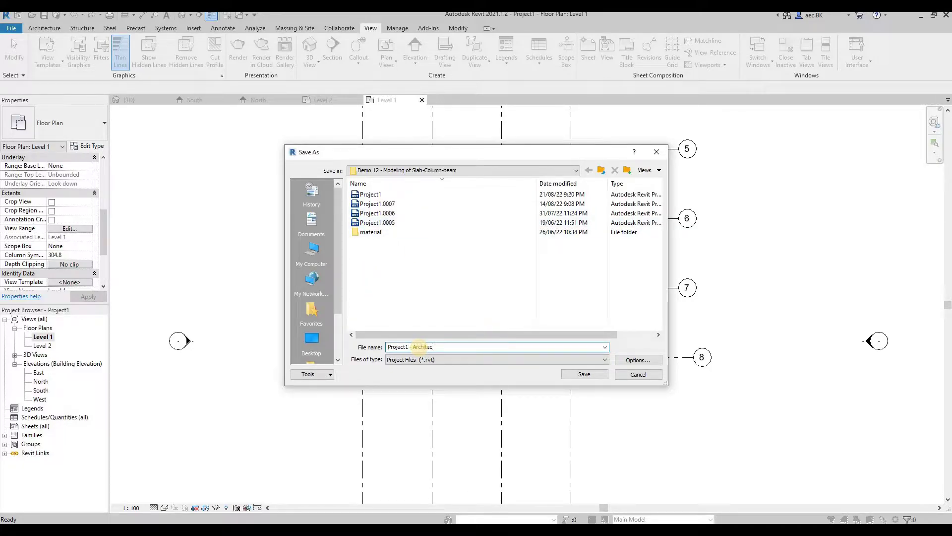
pyautogui.click(586, 374)
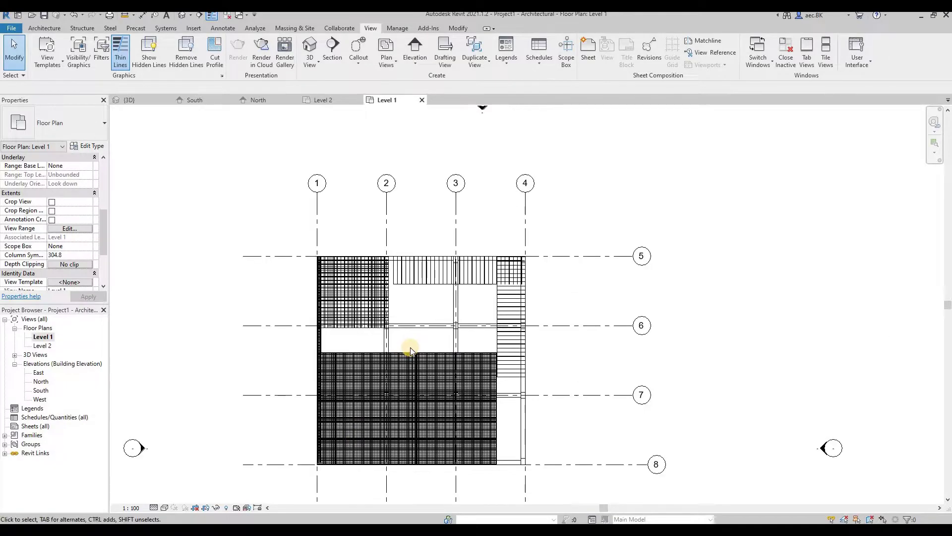
# Step: Check the view template manager, then reopen Visibility/Graphics for Level 1 with VG
pyautogui.press('v')
pyautogui.press('g')
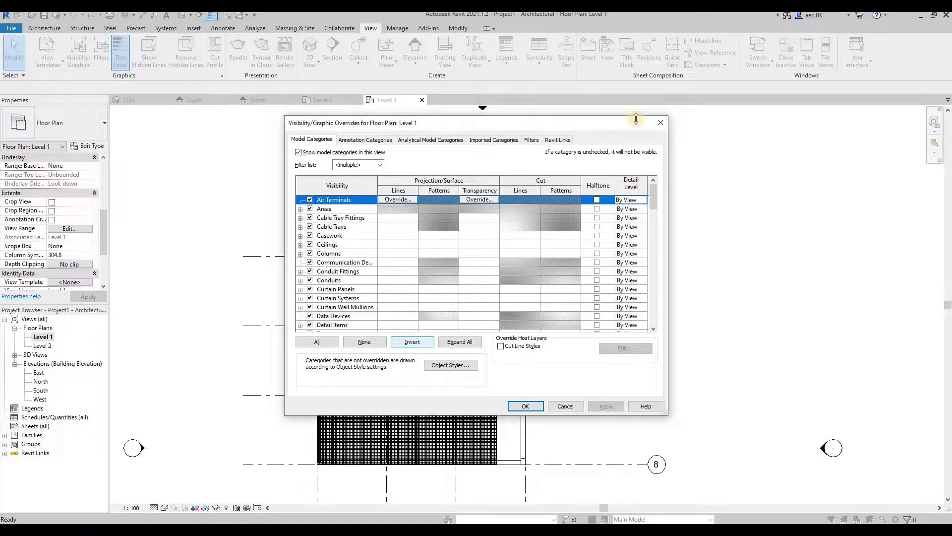
pyautogui.click(662, 123)
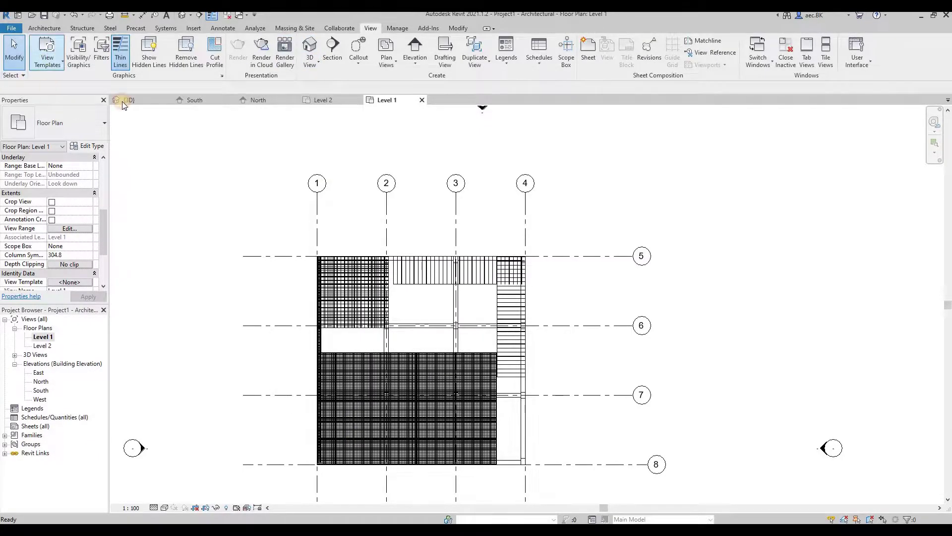
pyautogui.click(47, 57)
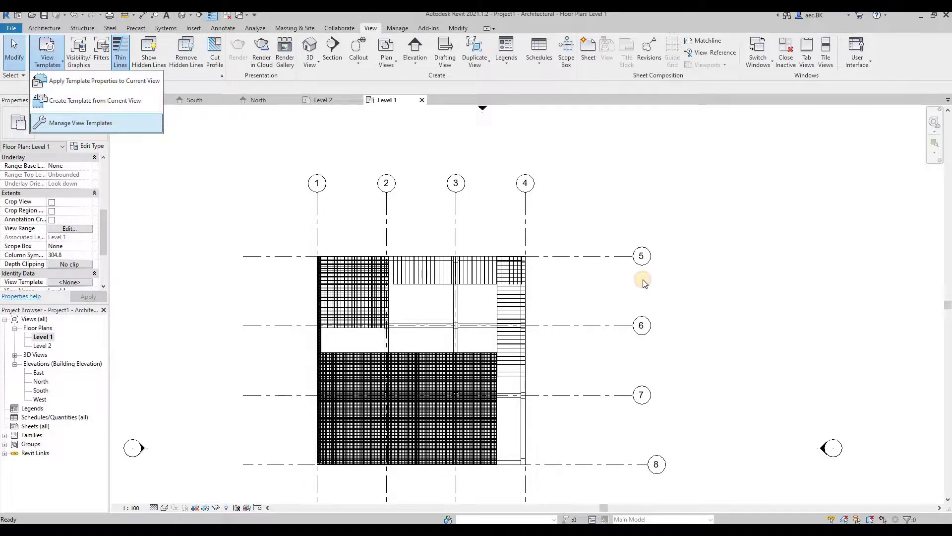
pyautogui.click(84, 122)
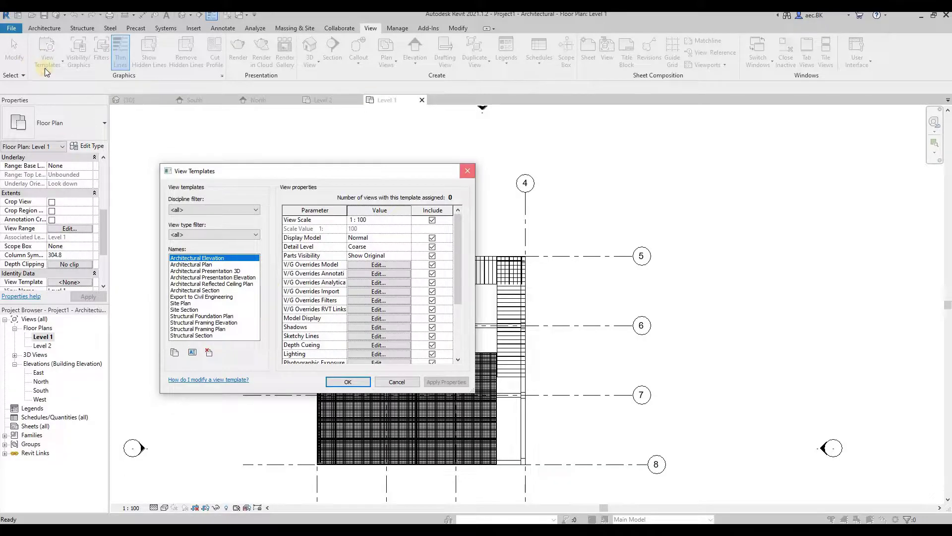
pyautogui.click(467, 170)
pyautogui.press('v')
pyautogui.press('g')
# Step: Uncheck Structural Fabric Areas, Structural Fabric Reinforcement and Structural Rebar, then apply and confirm
pyautogui.scroll(-1, 414, 278)
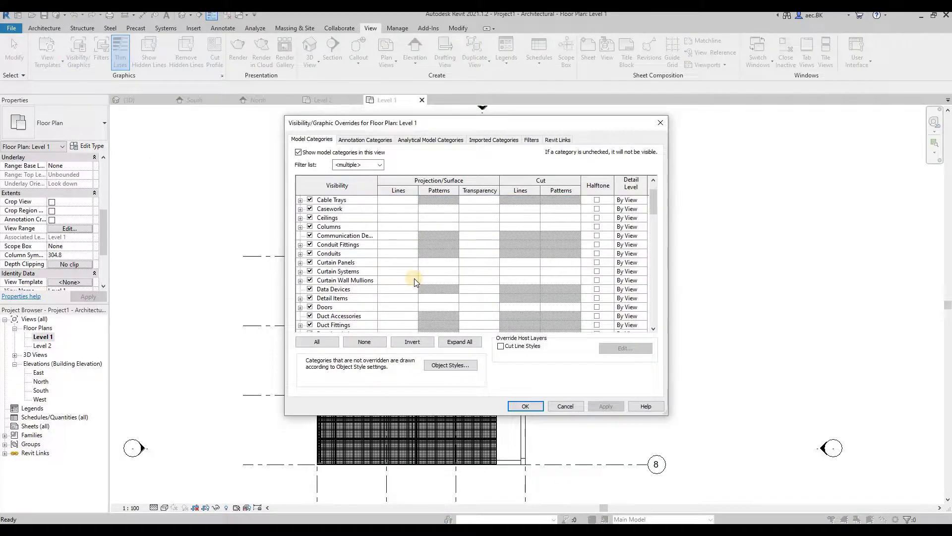
pyautogui.scroll(-3, 415, 278)
pyautogui.scroll(-4, 415, 278)
pyautogui.scroll(-4, 415, 279)
pyautogui.scroll(-3, 415, 279)
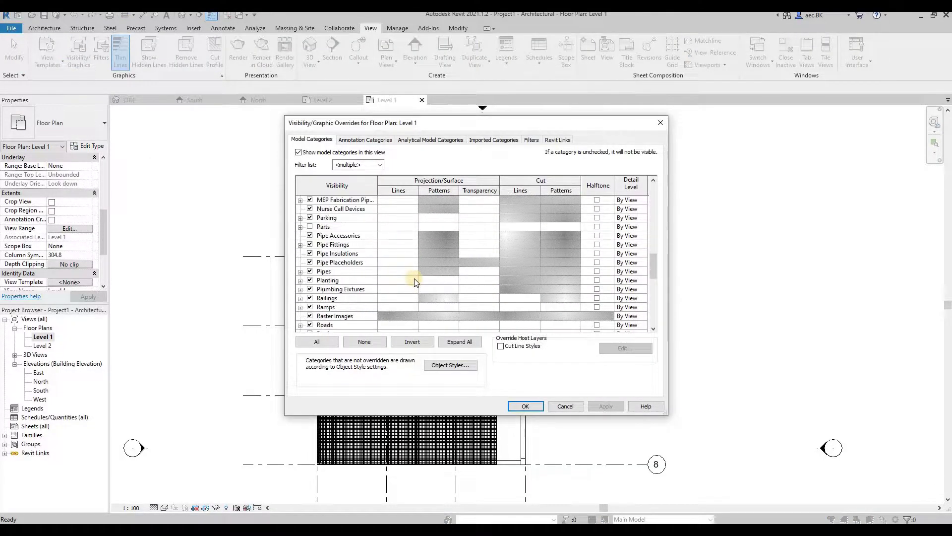
pyautogui.scroll(-4, 414, 278)
pyautogui.scroll(-1, 308, 297)
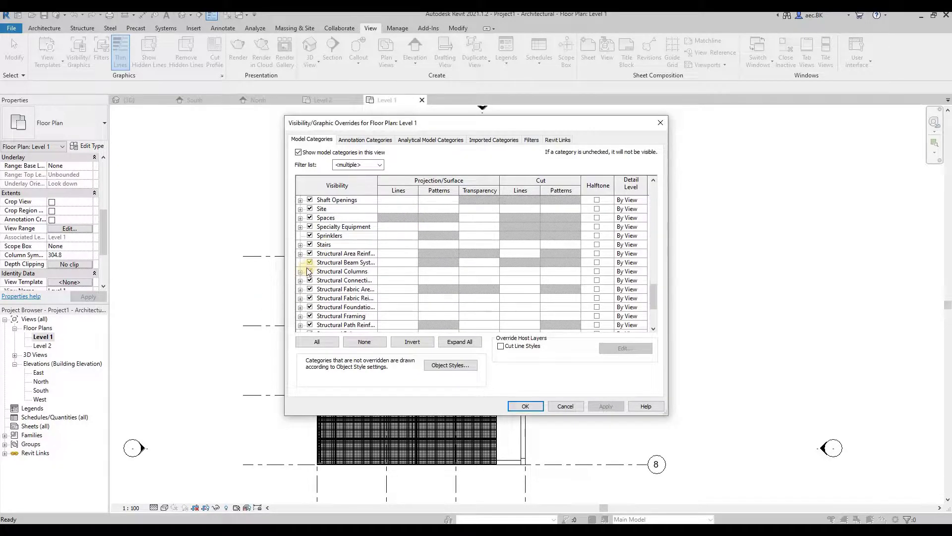
pyautogui.scroll(-1, 306, 287)
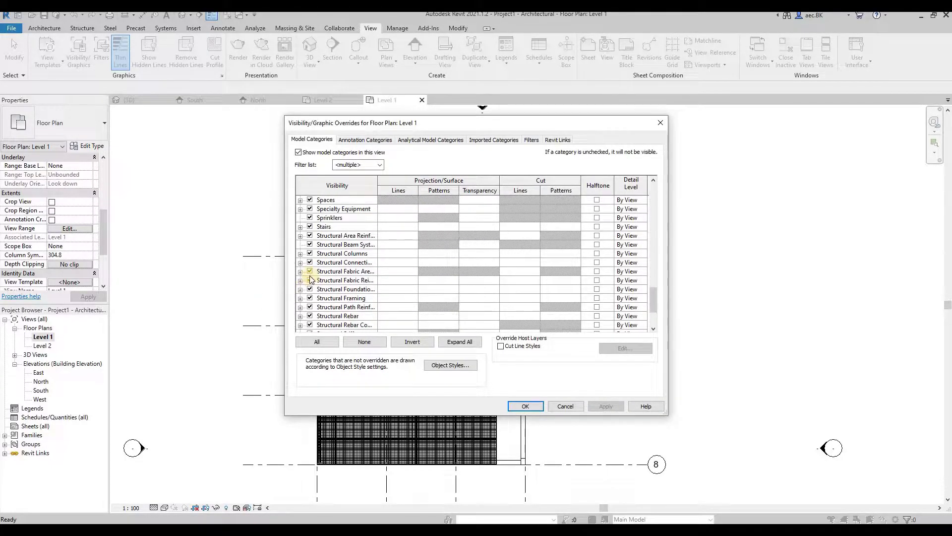
pyautogui.click(309, 271)
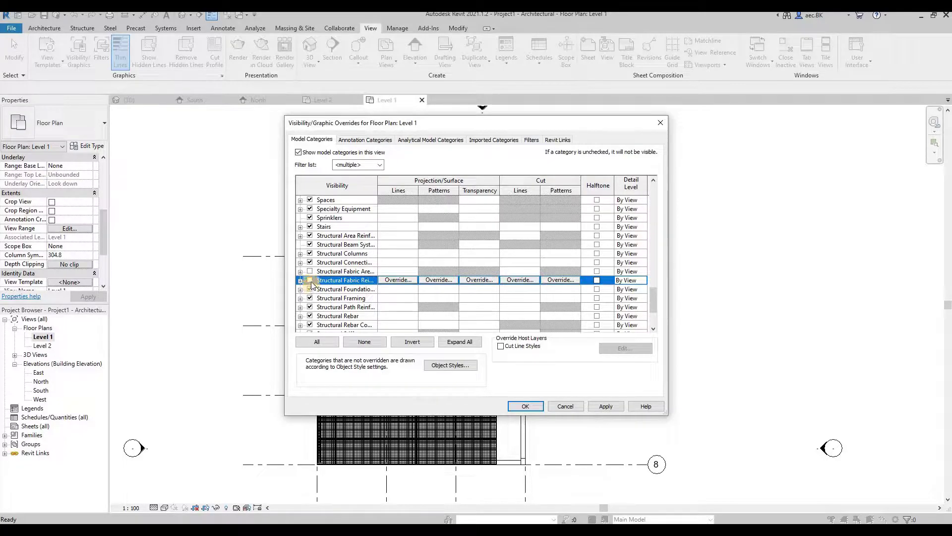
pyautogui.scroll(-1, 310, 290)
pyautogui.click(310, 289)
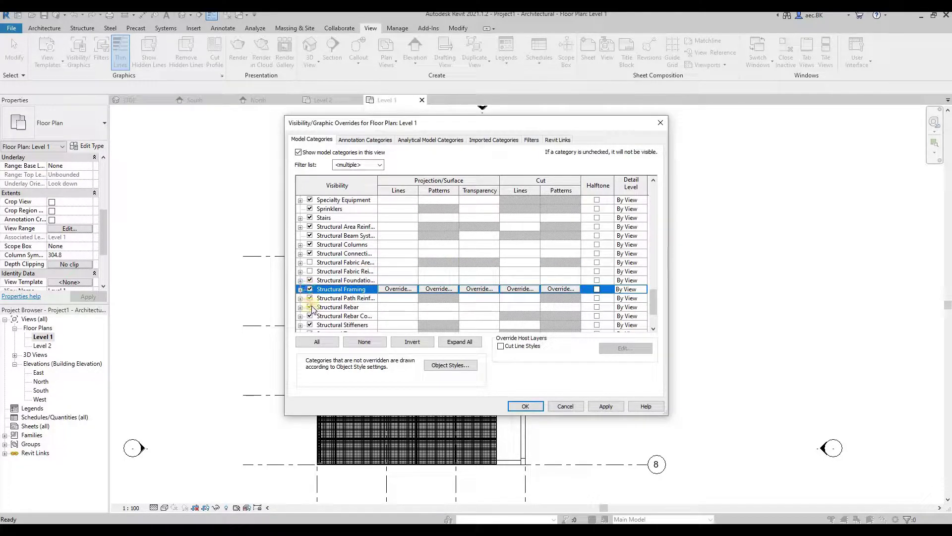
pyautogui.click(309, 306)
pyautogui.scroll(-1, 347, 312)
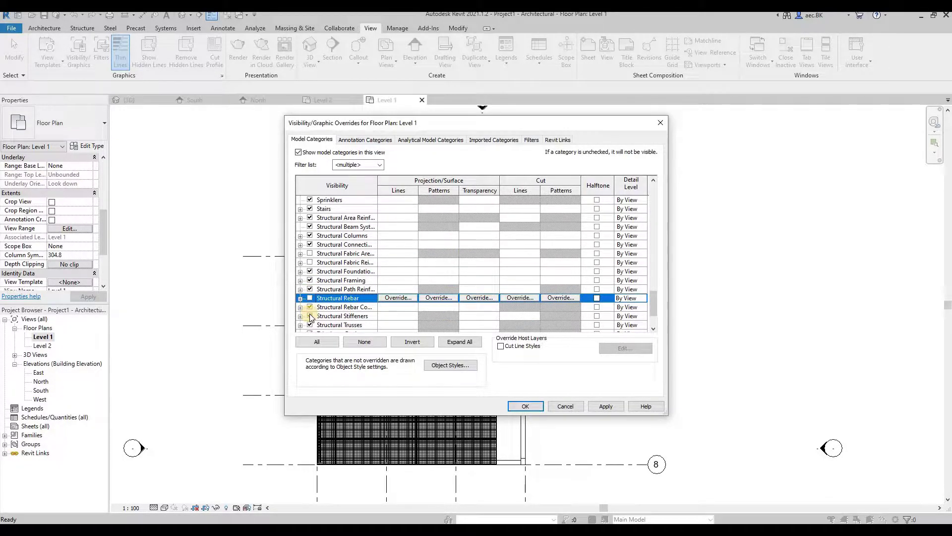
pyautogui.scroll(-1, 422, 328)
pyautogui.scroll(-1, 377, 322)
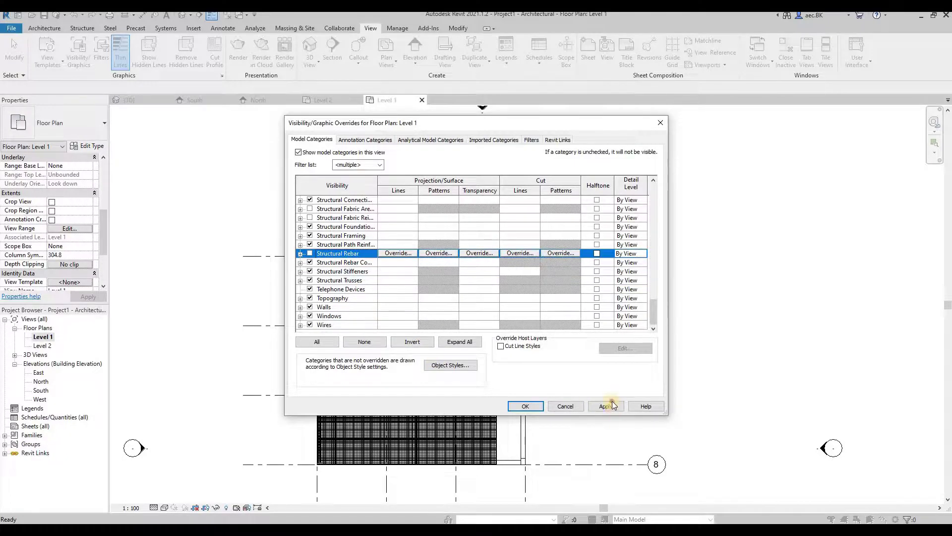
pyautogui.click(612, 404)
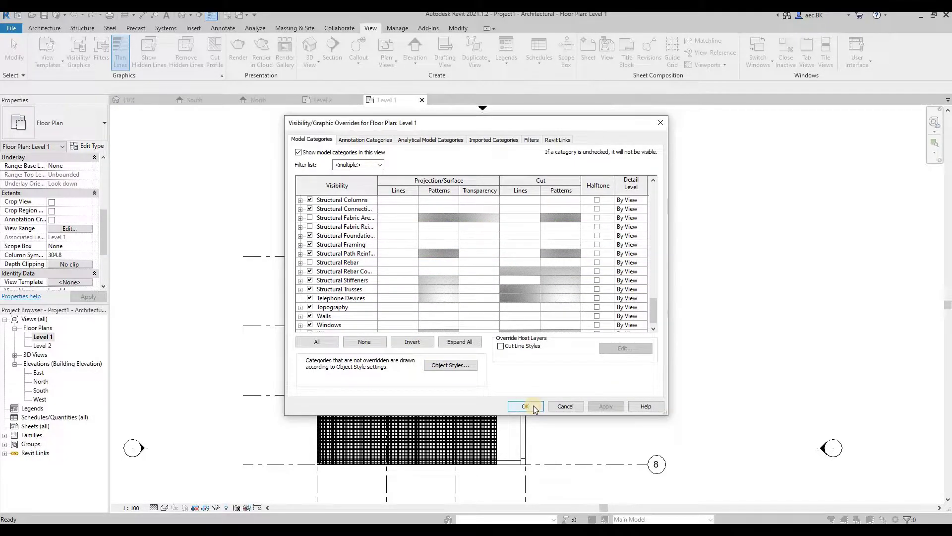
pyautogui.click(526, 406)
# Step: Select the linked structural model, then clear the selection
pyautogui.click(510, 362)
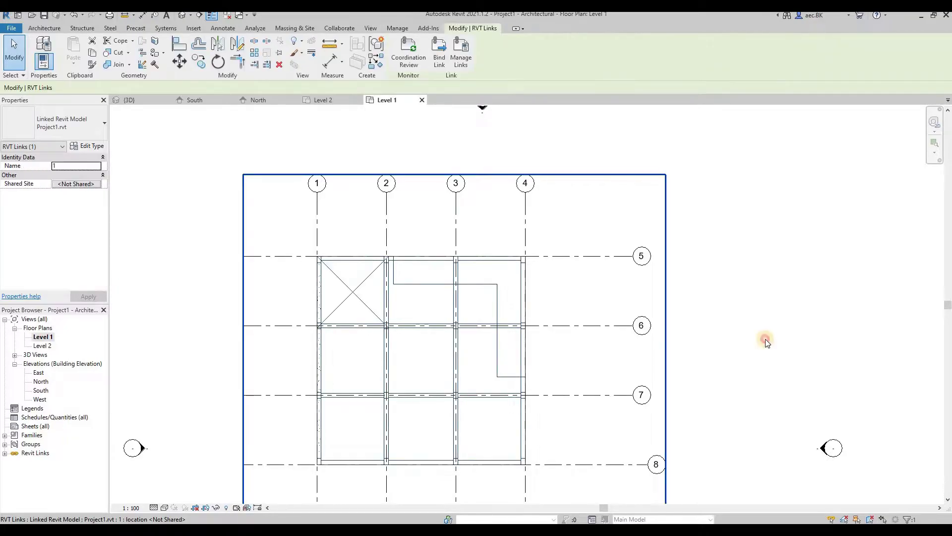
pyautogui.click(766, 341)
pyautogui.scroll(2, 489, 313)
pyautogui.scroll(2, 393, 273)
pyautogui.click(397, 274)
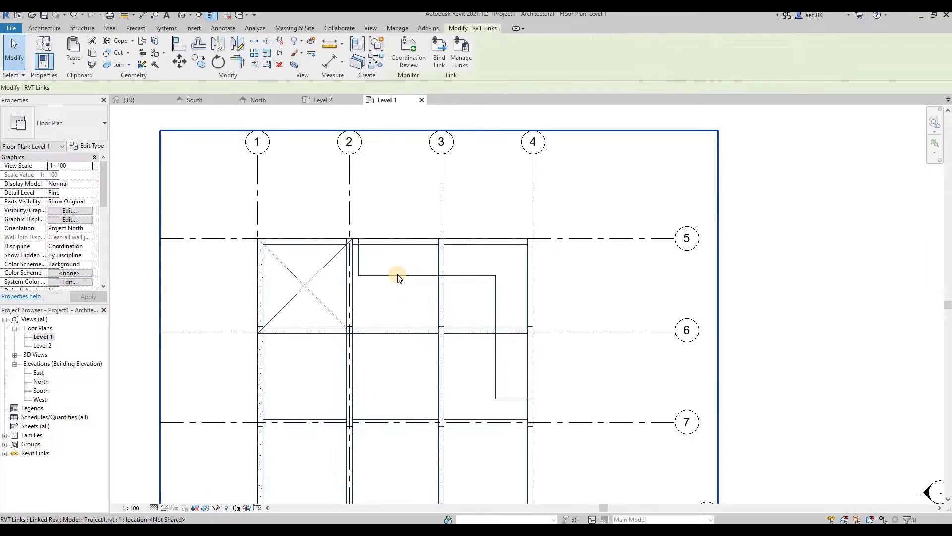
pyautogui.click(251, 255)
pyautogui.scroll(-2, 404, 217)
pyautogui.scroll(2, 349, 366)
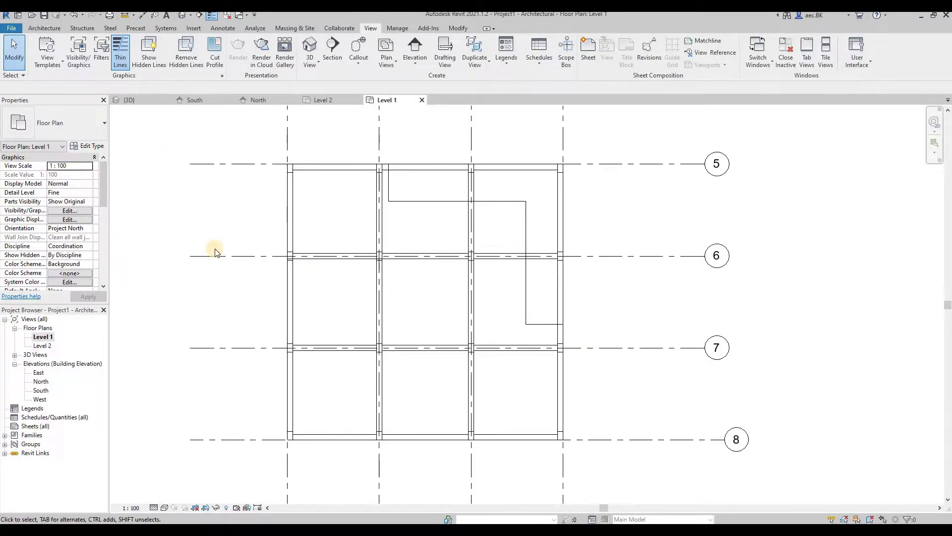
# Step: Start the Architecture Wall tool with Generic - 90mm Brick and open its Type Properties
pyautogui.click(45, 28)
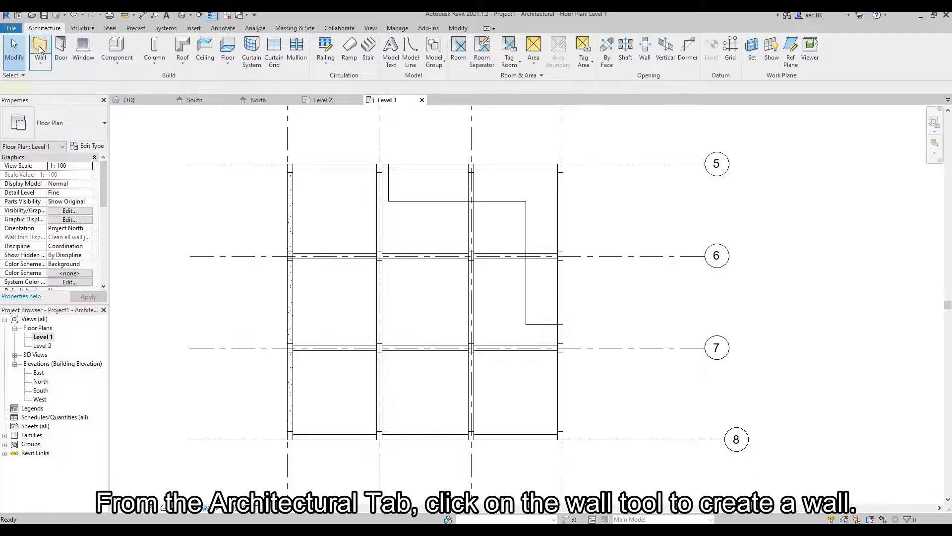
pyautogui.click(39, 46)
pyautogui.click(68, 130)
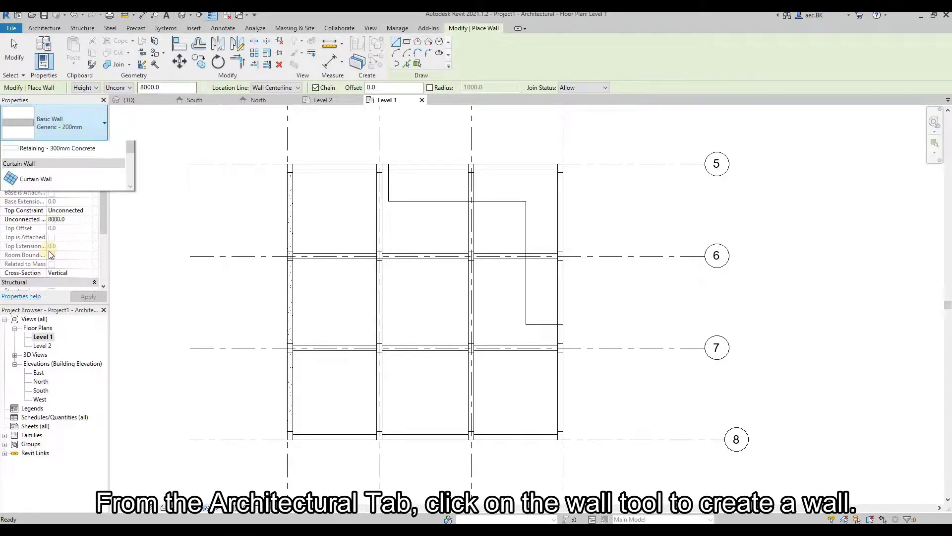
pyautogui.scroll(2, 68, 277)
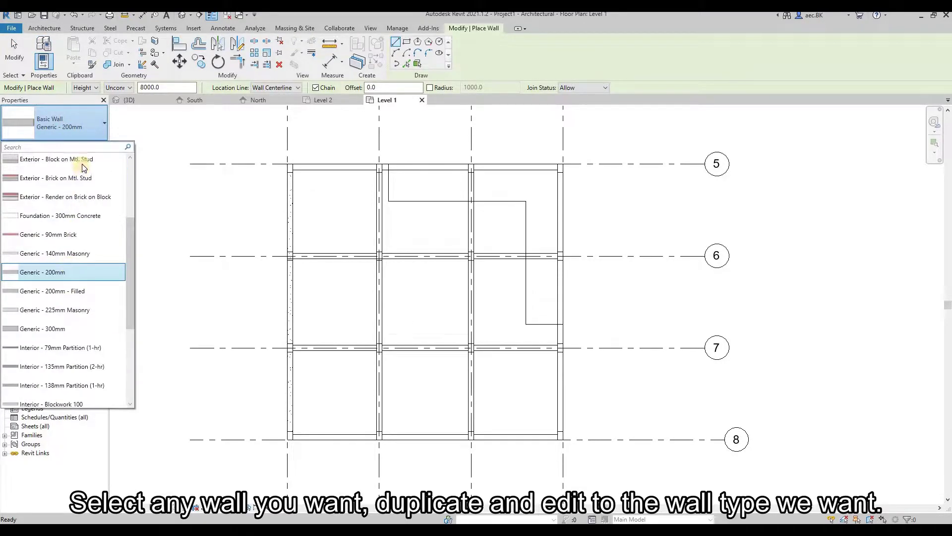
pyautogui.moveTo(47, 234)
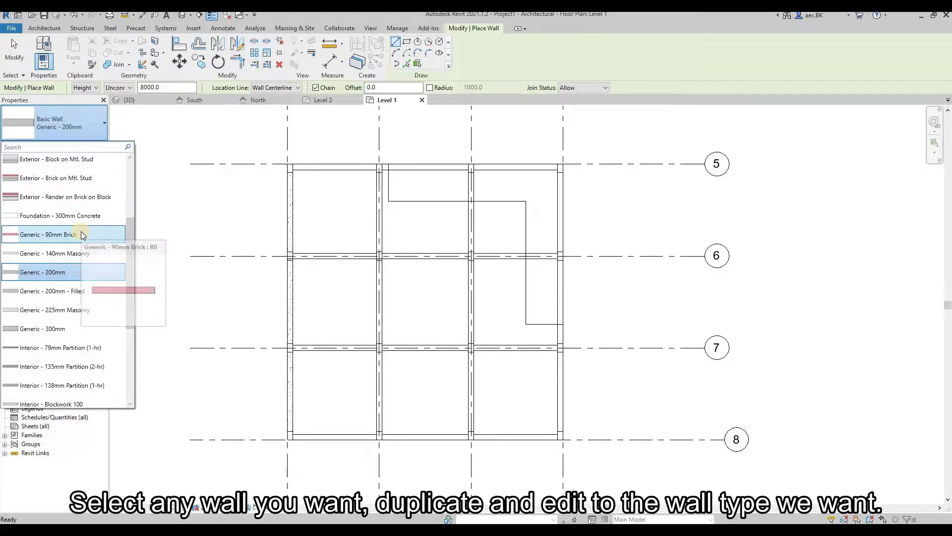
pyautogui.click(82, 234)
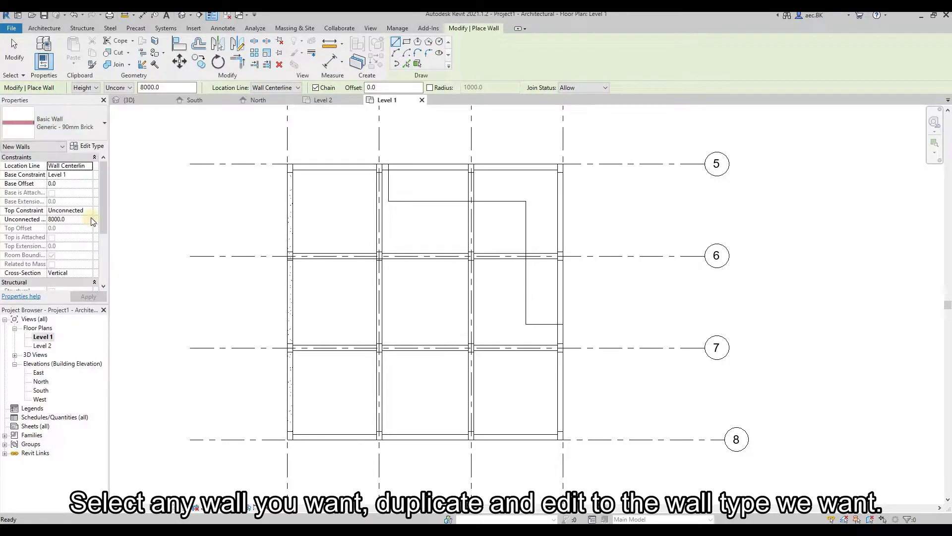
pyautogui.click(97, 146)
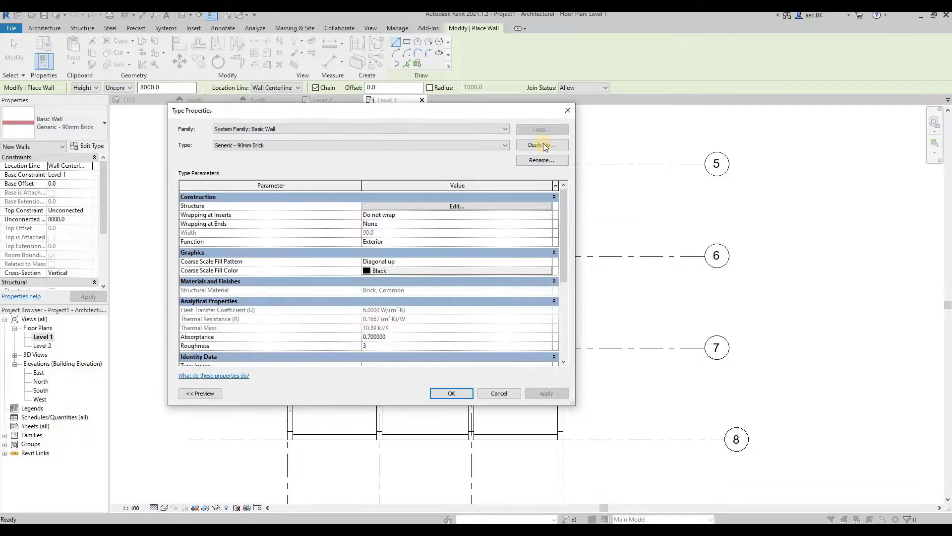
# Step: Duplicate Generic - 90mm Brick as a new wall type named 'Brickwall - 125mm'
pyautogui.click(543, 145)
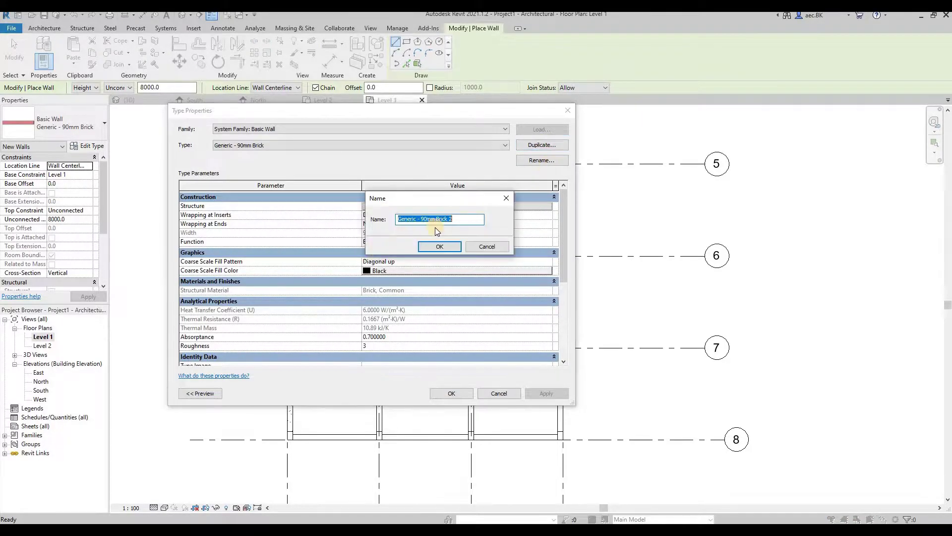
pyautogui.moveTo(461, 219)
pyautogui.mouseDown()
pyautogui.moveTo(425, 218)
pyautogui.moveTo(452, 219)
pyautogui.mouseUp()
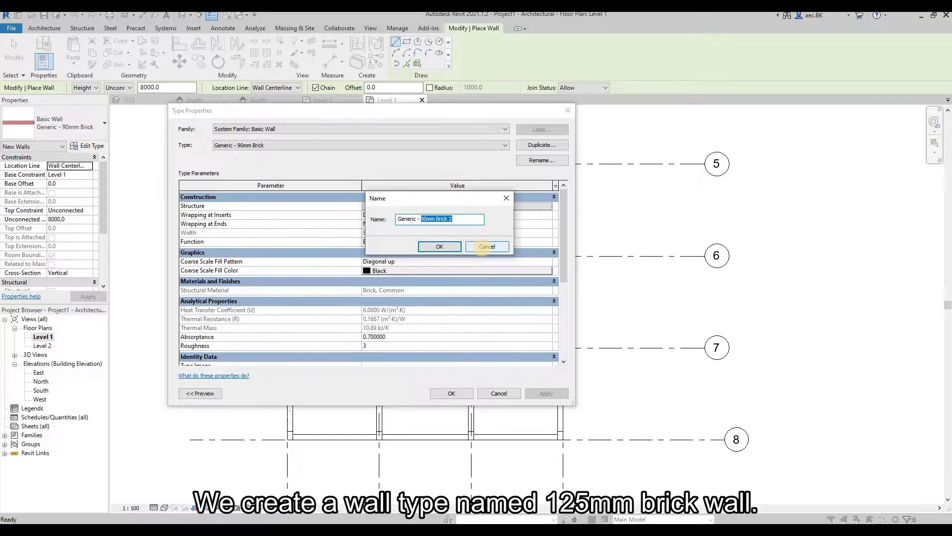
pyautogui.write('125')
pyautogui.hotkey('ctrl', 'a')
pyautogui.write('B')
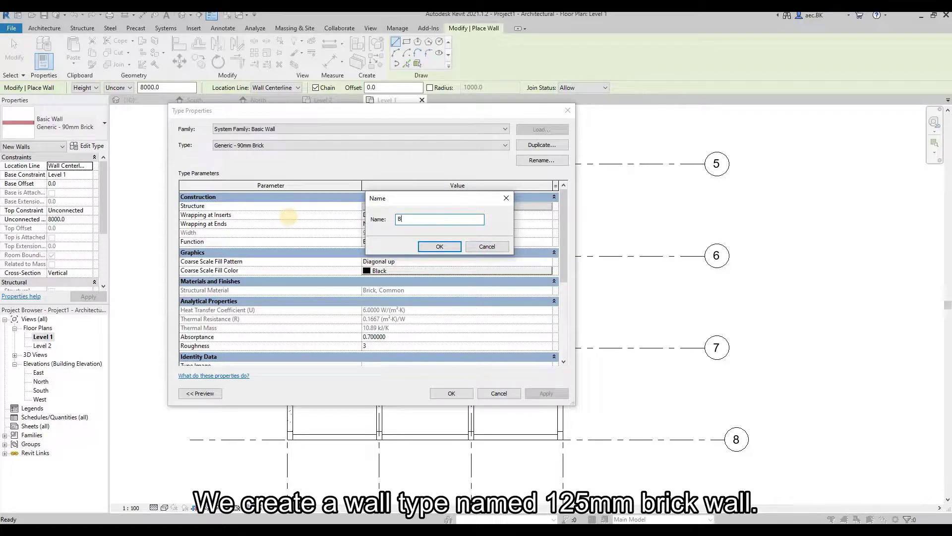
pyautogui.write('rickwall - 125mm')
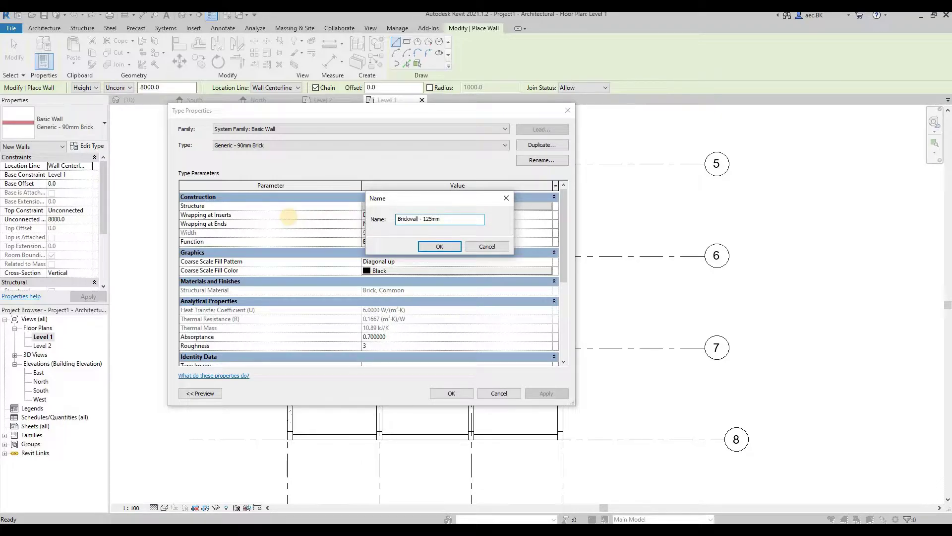
pyautogui.click(440, 246)
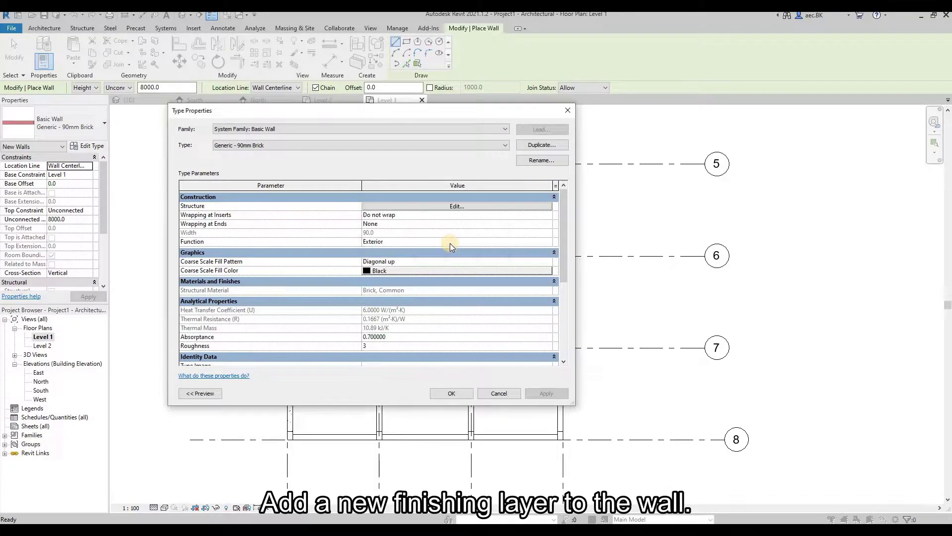
pyautogui.click(457, 207)
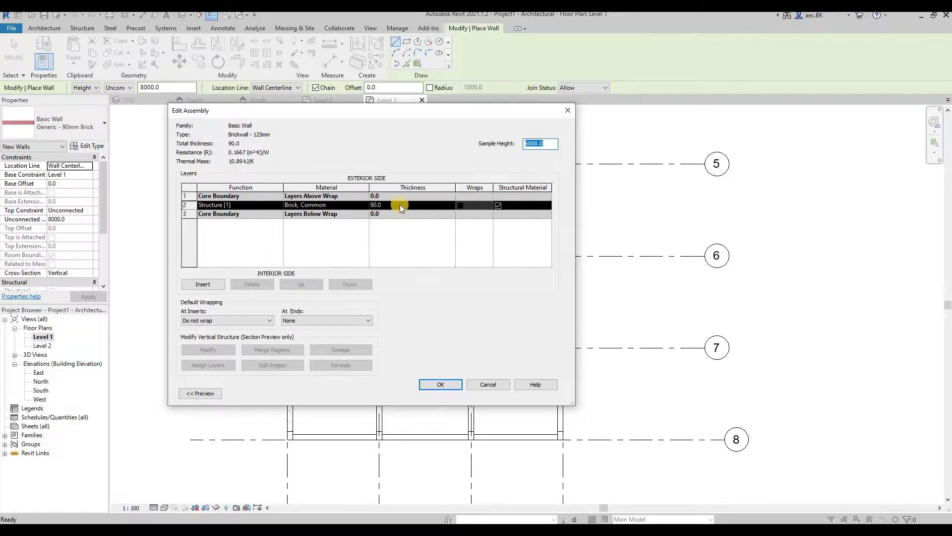
# Step: Insert two layers, set both to Finish 1, and place one on each side of the brick core
pyautogui.click(203, 284)
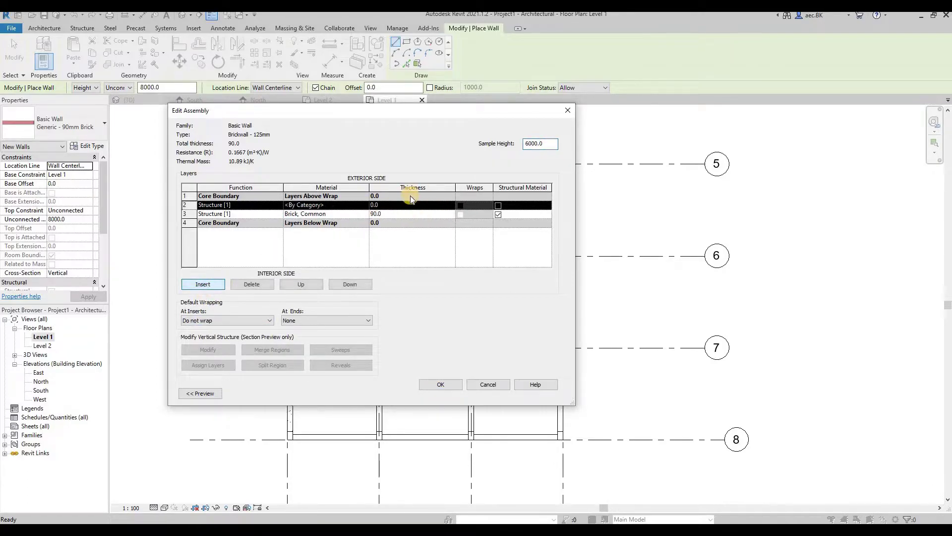
pyautogui.click(302, 285)
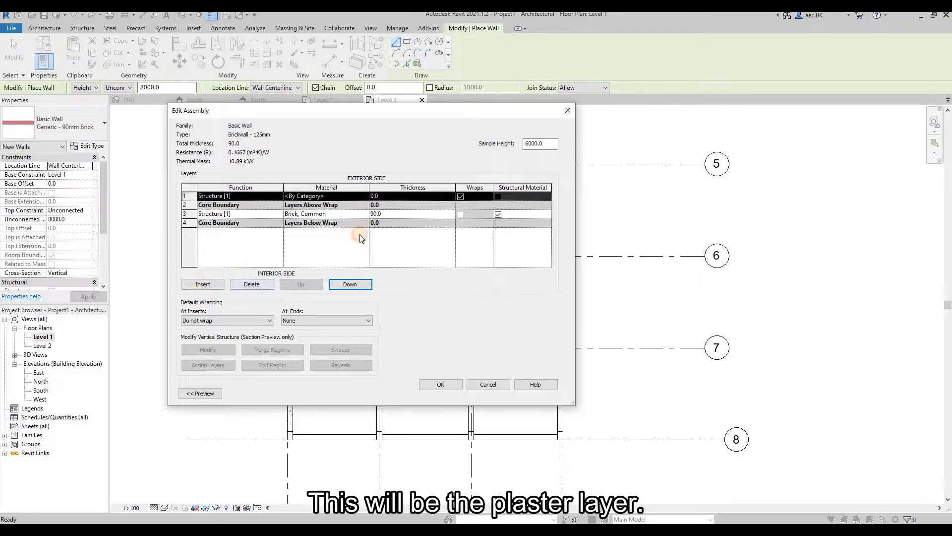
pyautogui.click(202, 284)
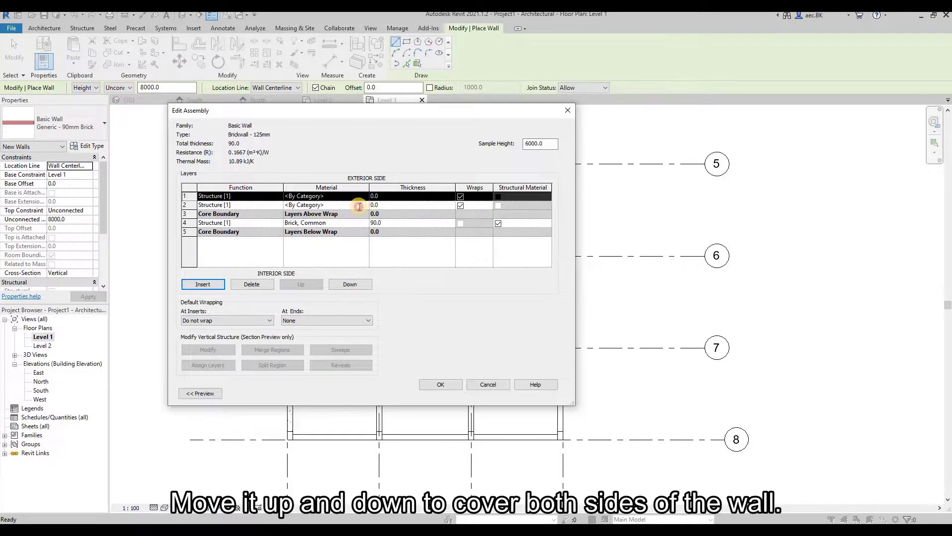
pyautogui.click(318, 206)
pyautogui.click(258, 196)
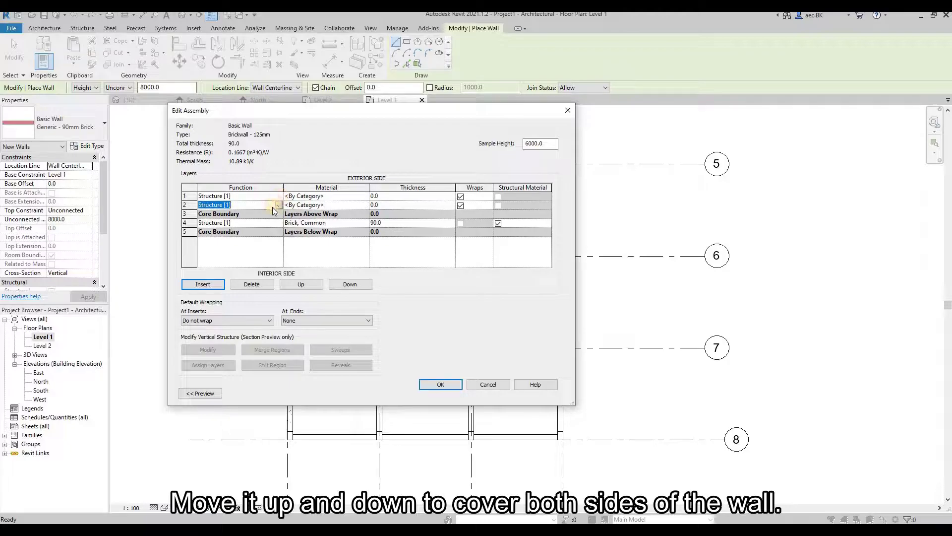
pyautogui.click(278, 196)
pyautogui.click(252, 227)
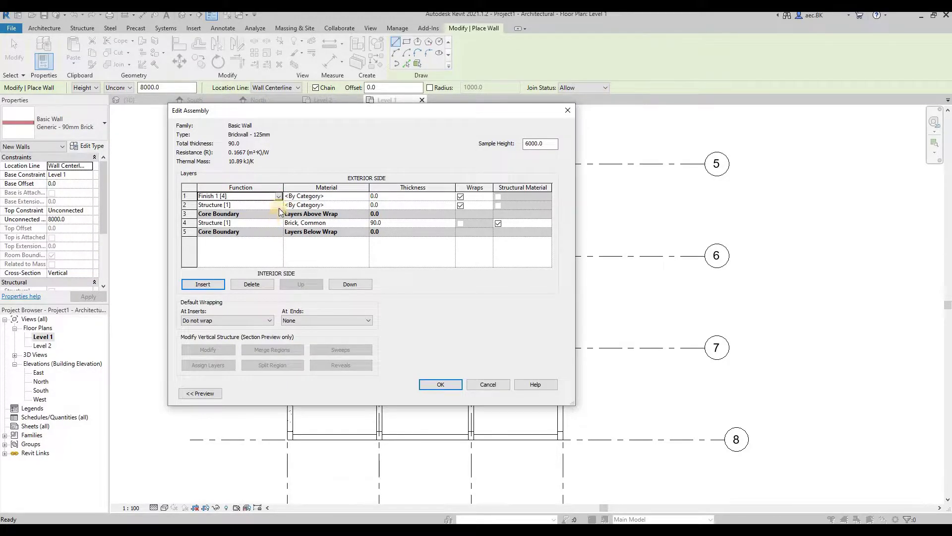
pyautogui.click(278, 205)
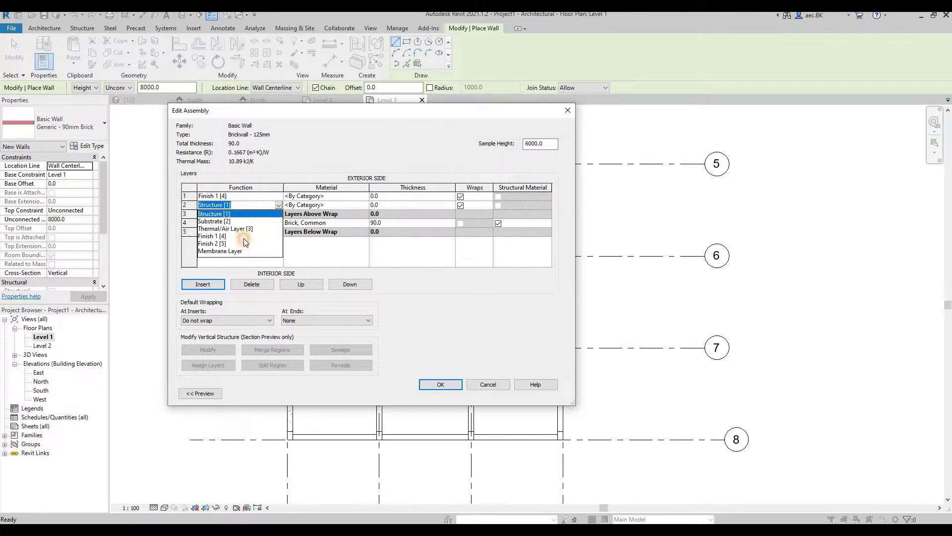
pyautogui.click(243, 237)
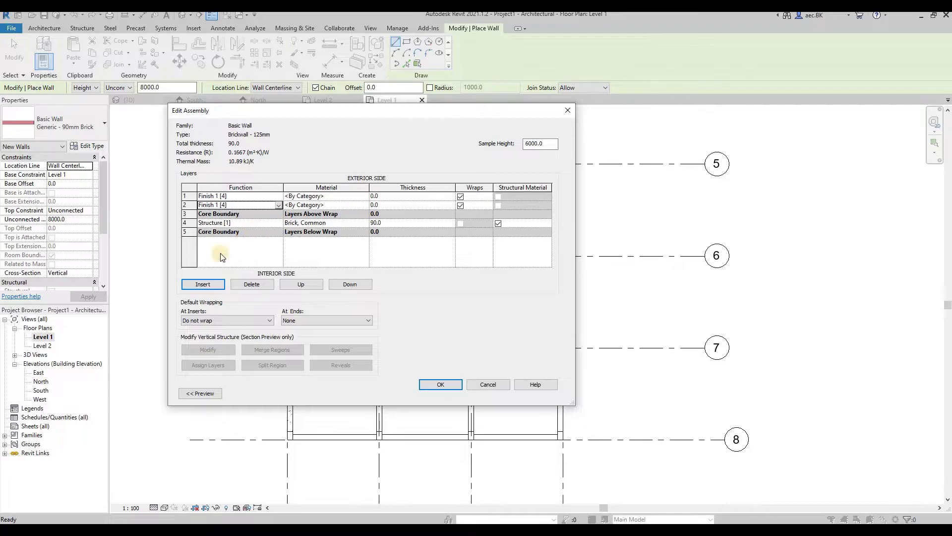
pyautogui.click(346, 284)
pyautogui.click(346, 283)
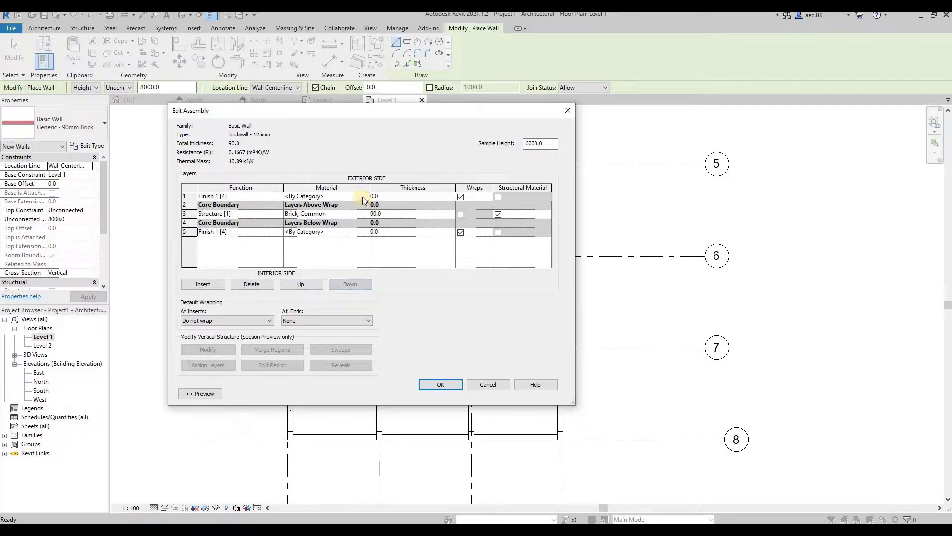
pyautogui.click(365, 197)
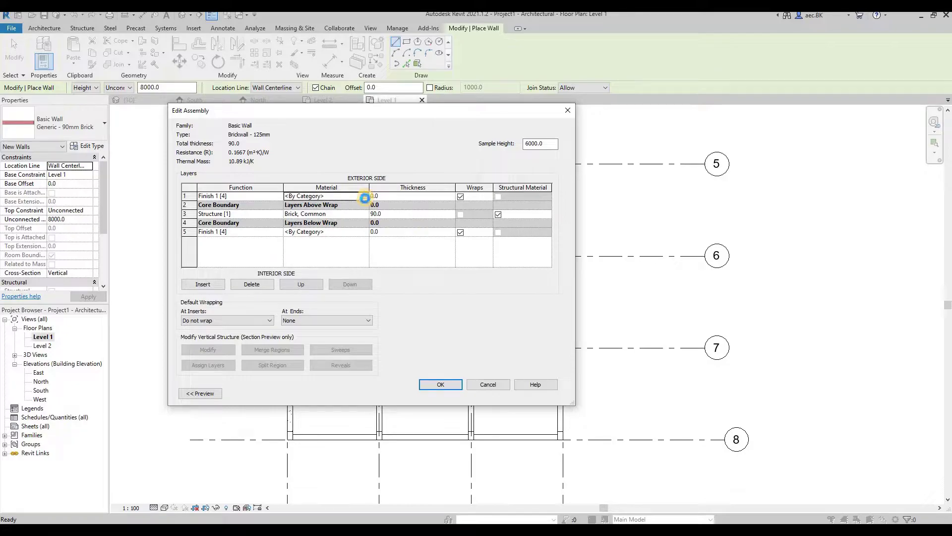
# Step: Assign Concrete, Sand/Cement Screed as the material of the exterior and interior Finish 1 layers
pyautogui.click(365, 197)
pyautogui.write('plaste')
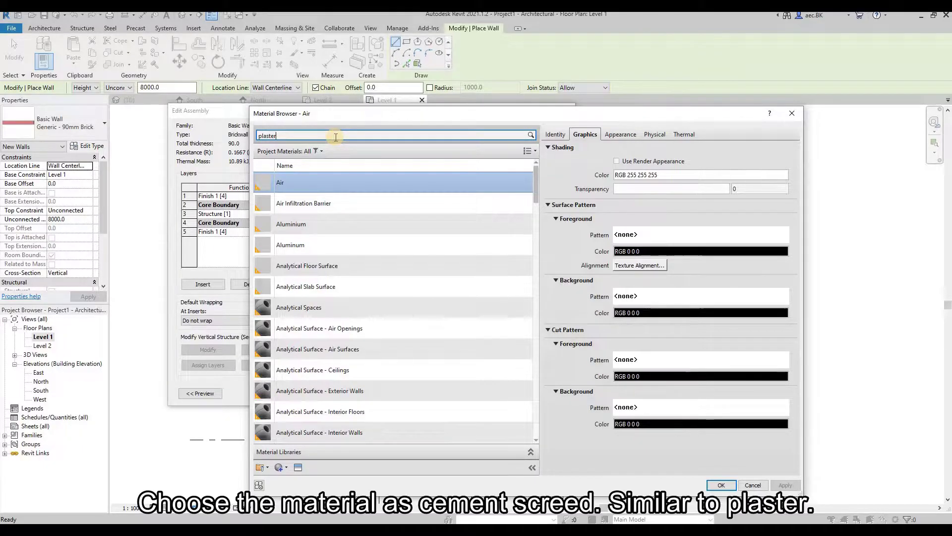
pyautogui.write('r')
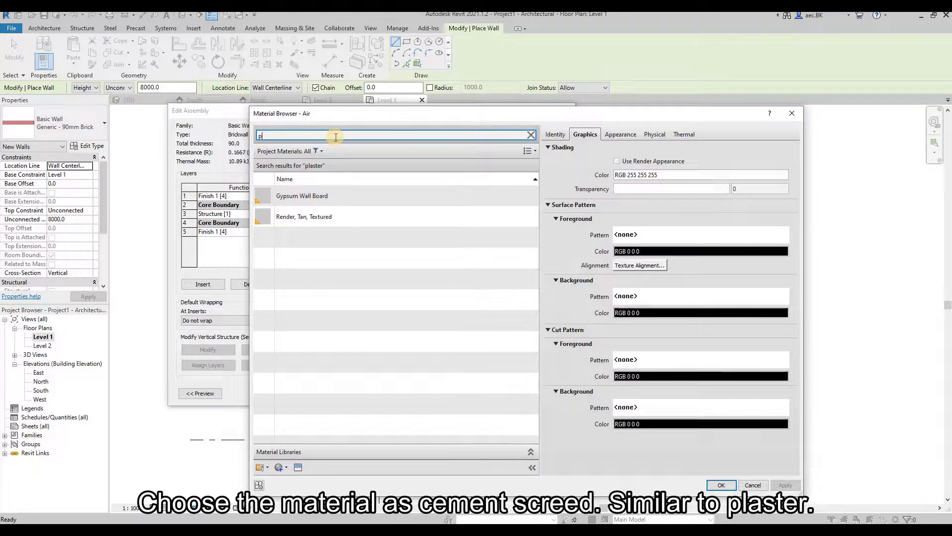
pyautogui.press('BackSpace')
pyautogui.press('BackSpace')
pyautogui.press('BackSpace')
pyautogui.write('cement')
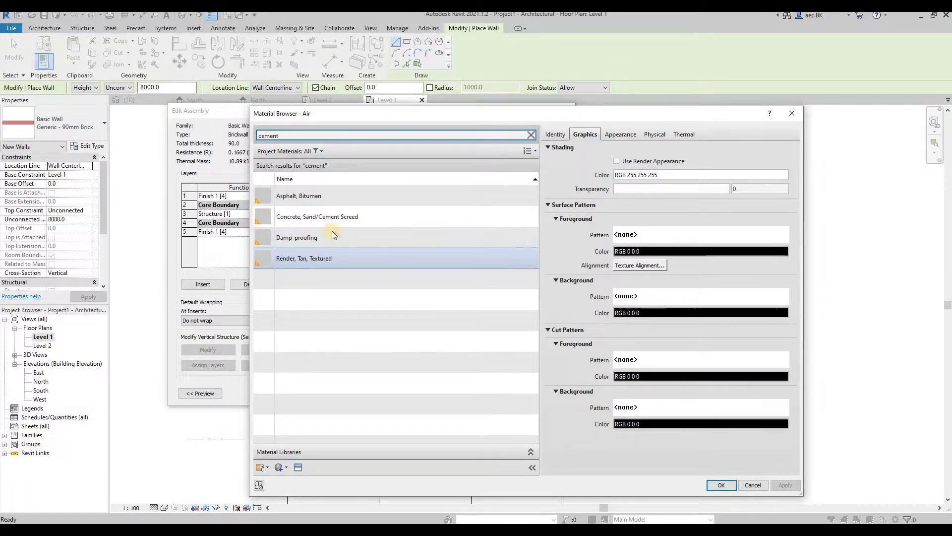
pyautogui.click(327, 217)
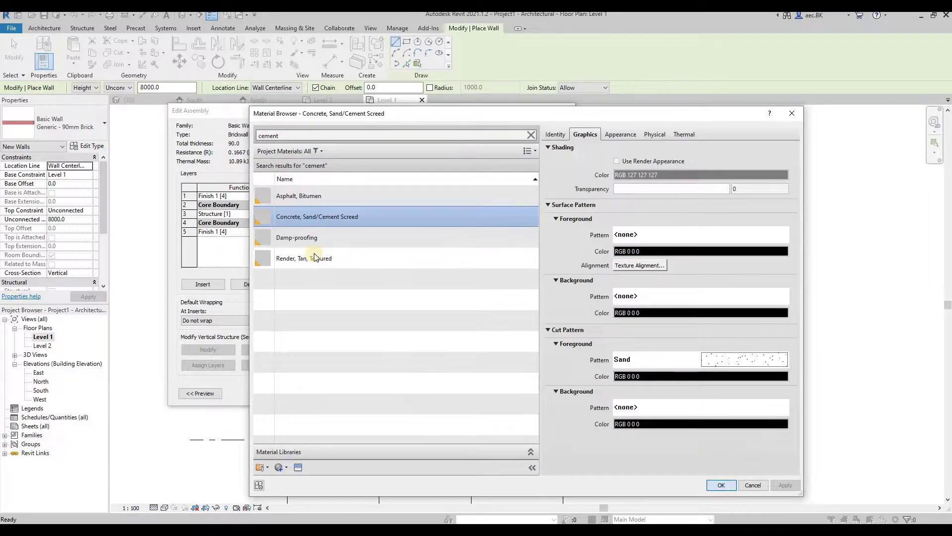
pyautogui.press('Return')
pyautogui.click(367, 229)
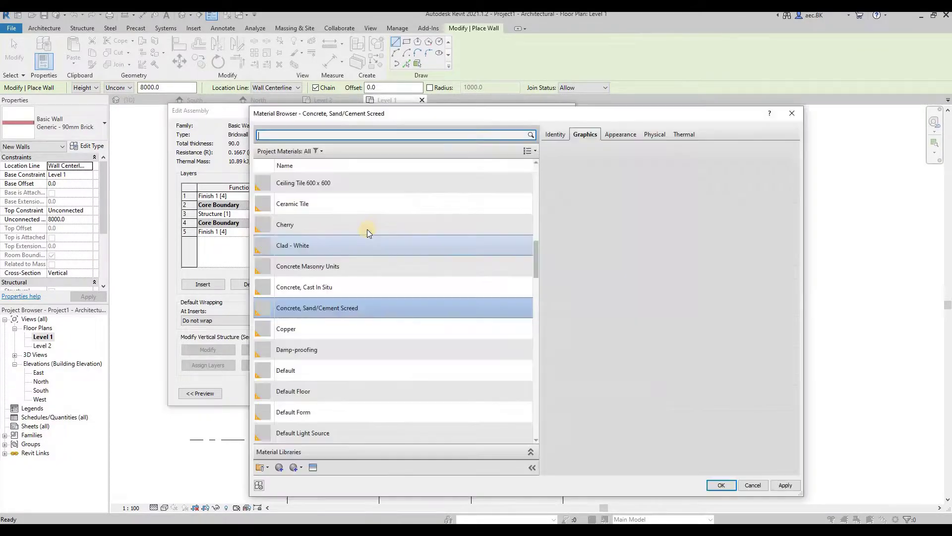
pyautogui.click(721, 485)
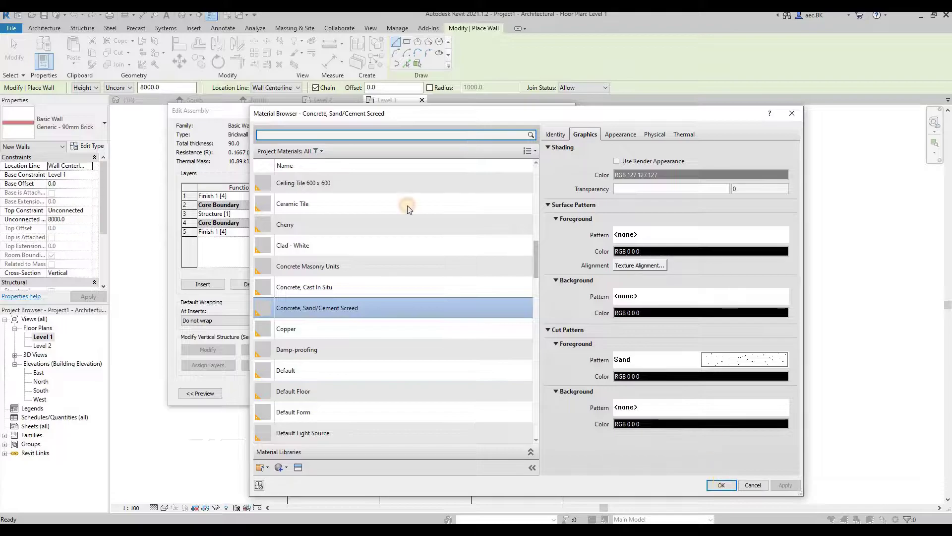
pyautogui.click(406, 198)
pyautogui.write('20')
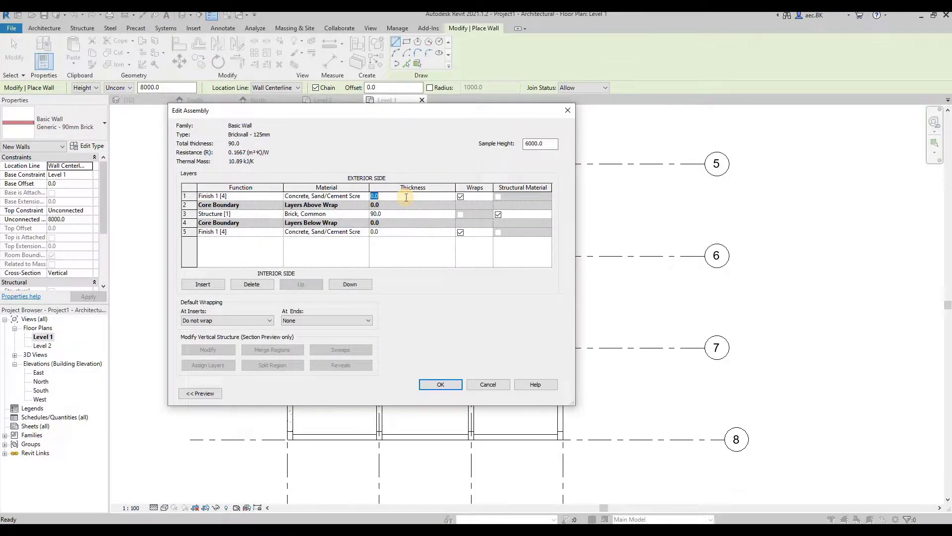
# Step: Set the screed Finish 1 layer thicknesses to 15 mm
pyautogui.click(402, 232)
pyautogui.write('20')
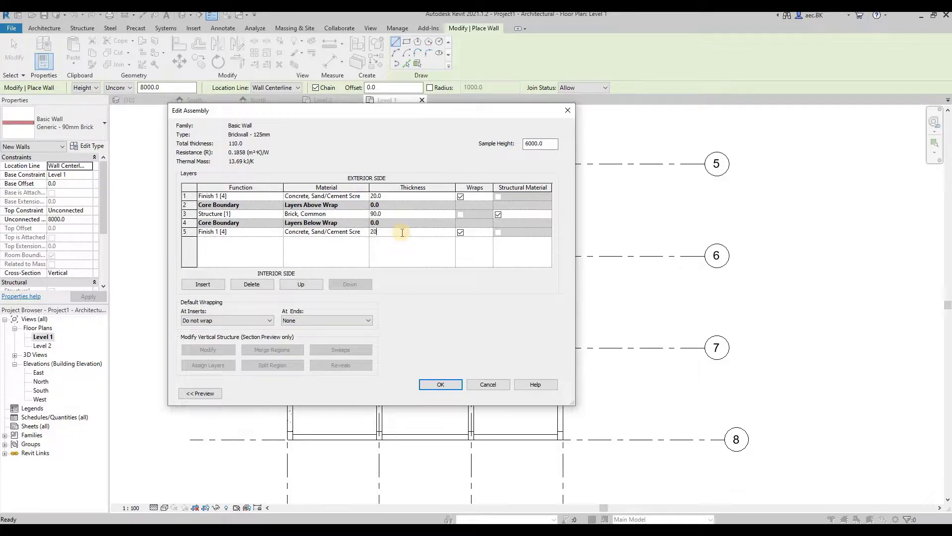
pyautogui.press('Return')
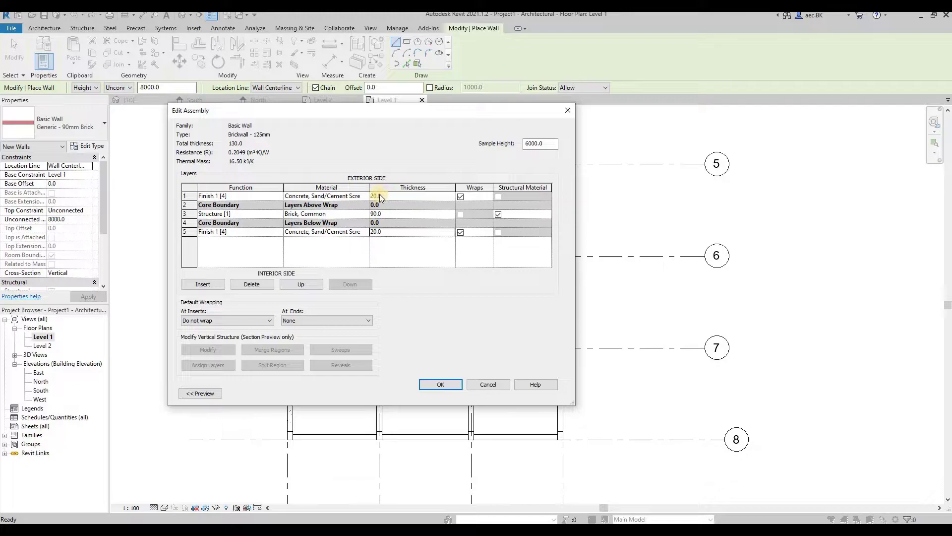
pyautogui.click(391, 195)
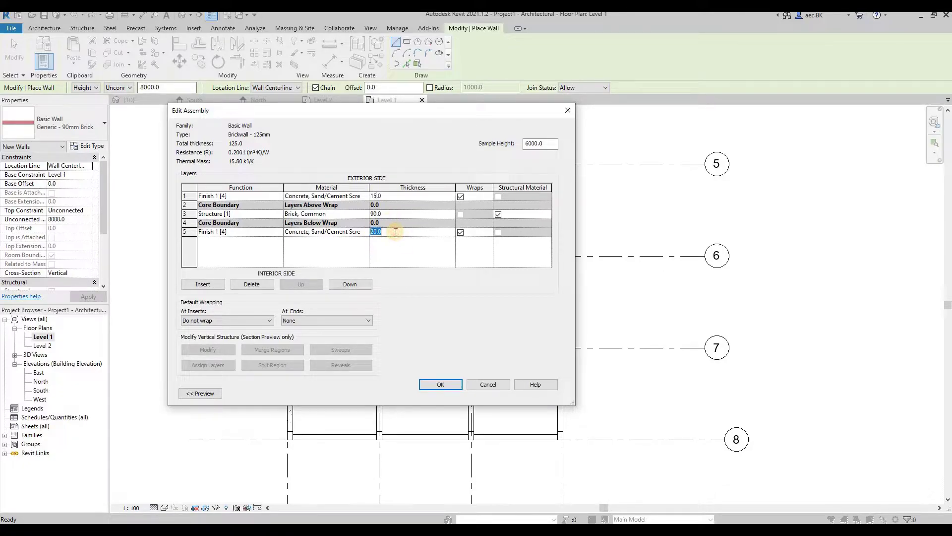
pyautogui.write('15')
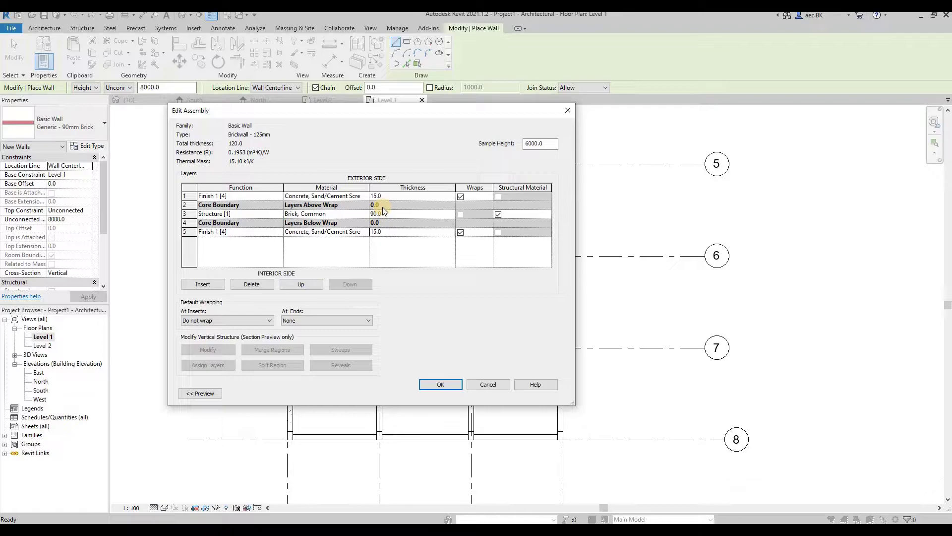
# Step: Add a Finish 2 [5] layer on the wall's exterior face
pyautogui.click(208, 285)
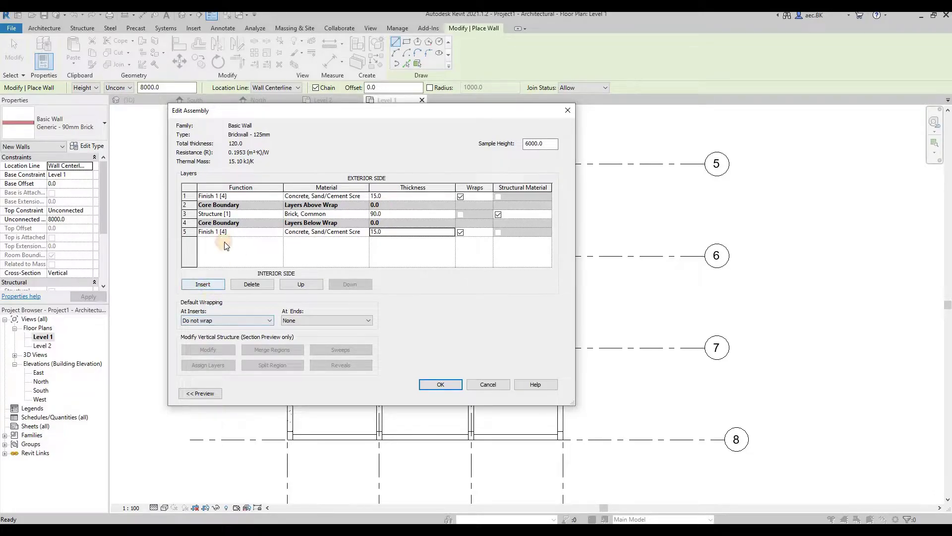
pyautogui.click(302, 284)
pyautogui.click(303, 284)
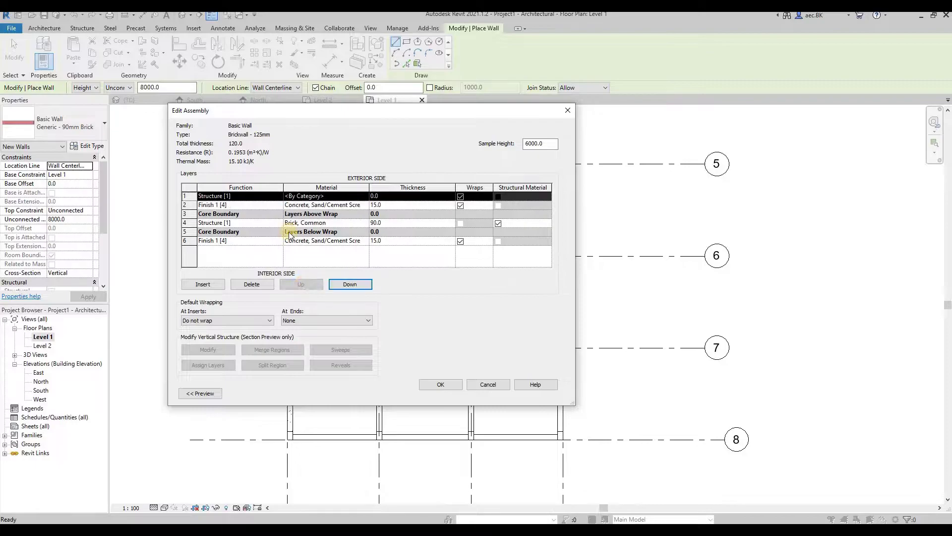
pyautogui.click(277, 196)
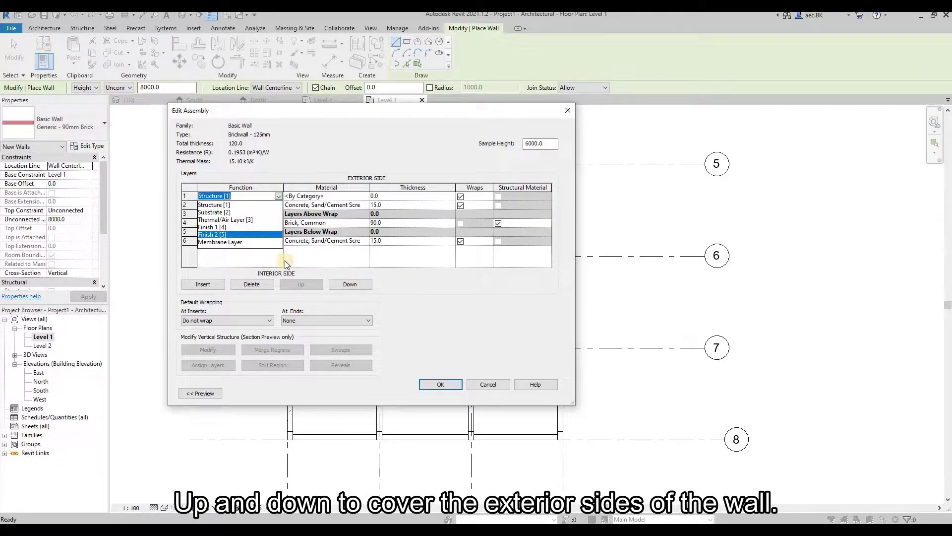
pyautogui.click(212, 235)
# Step: Add a Finish 2 [5] layer on the interior face, then search materials for 'paint'
pyautogui.click(216, 284)
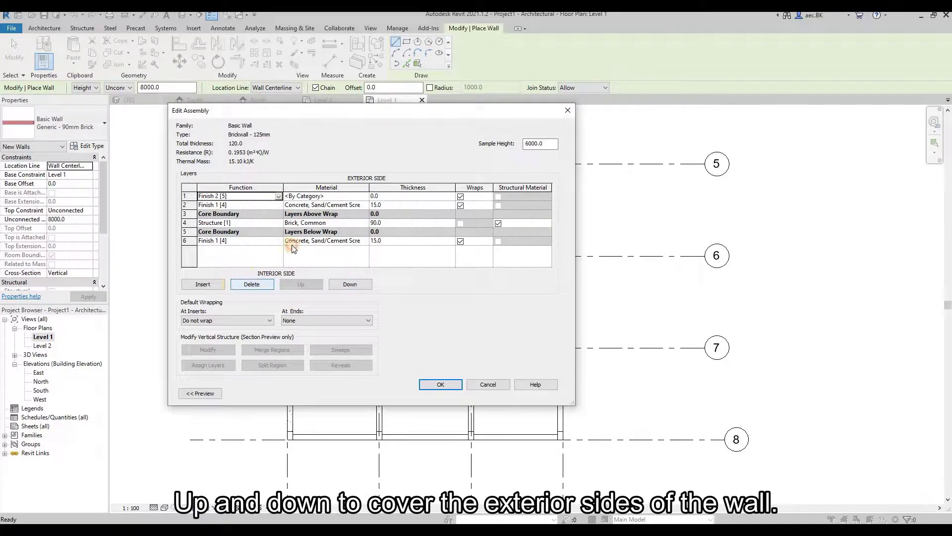
pyautogui.click(338, 285)
pyautogui.click(338, 285)
pyautogui.click(338, 285)
pyautogui.click(339, 285)
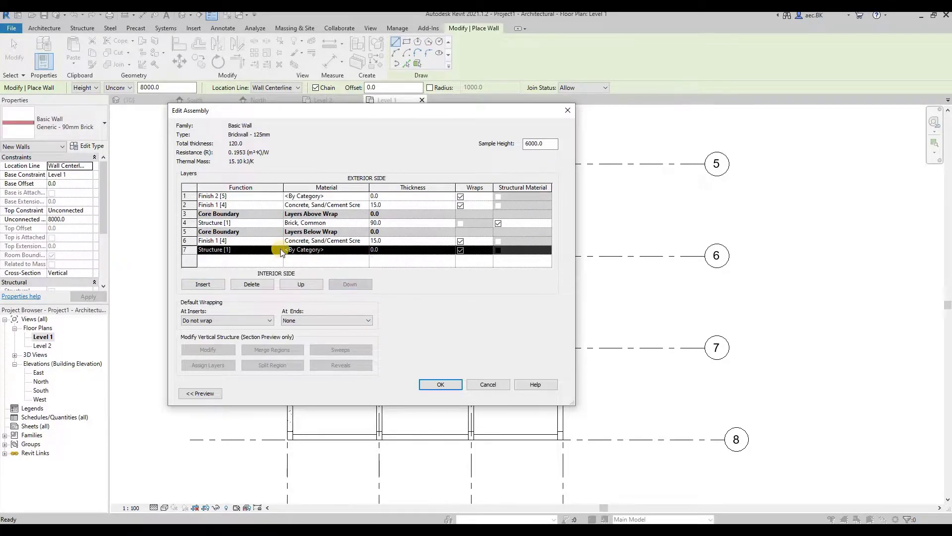
pyautogui.click(281, 248)
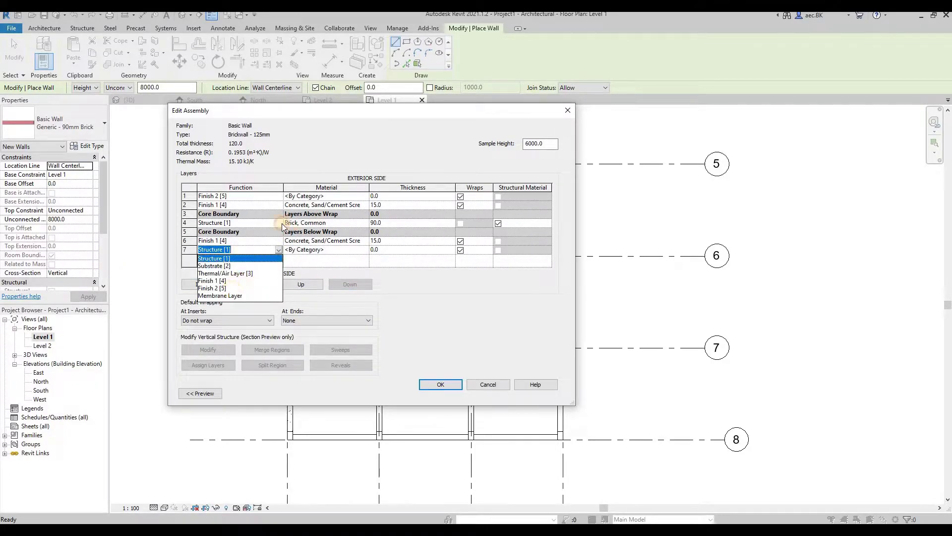
pyautogui.click(231, 288)
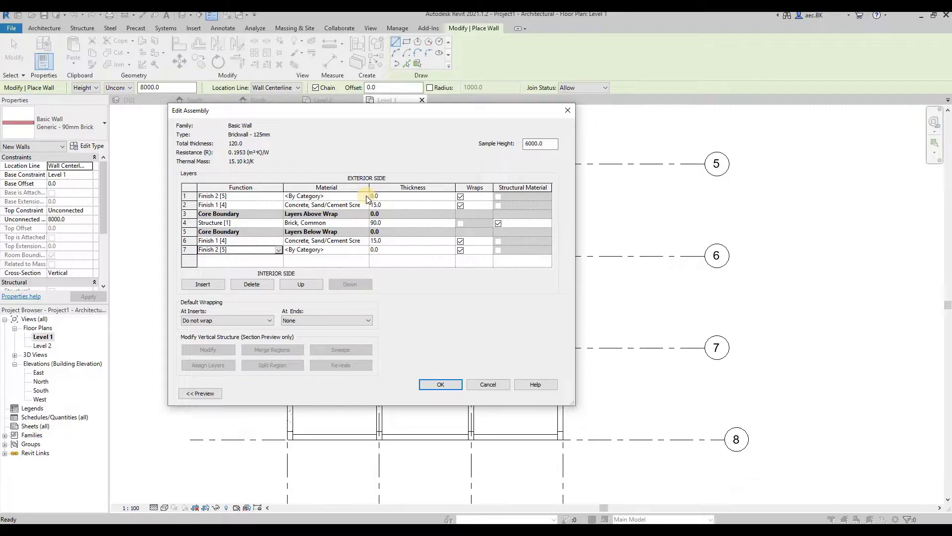
pyautogui.click(367, 198)
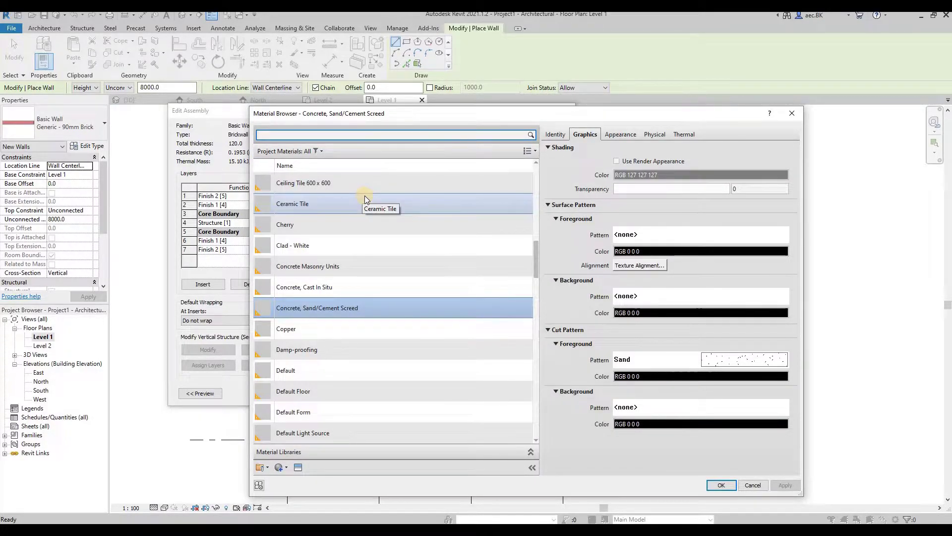
pyautogui.write('paint')
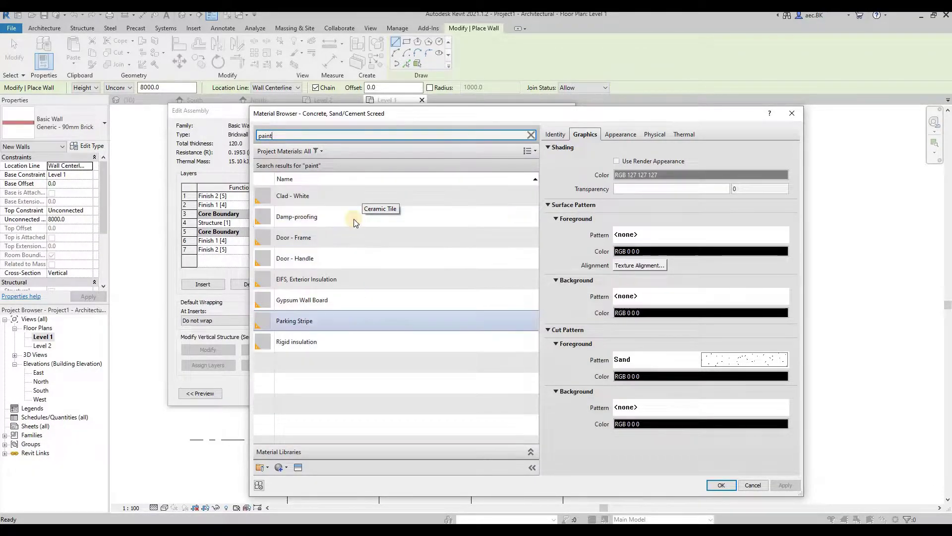
# Step: Make both Finish 2 layers 2.5 mm Clad - White, giving a 125 mm wall, and close
pyautogui.click(357, 197)
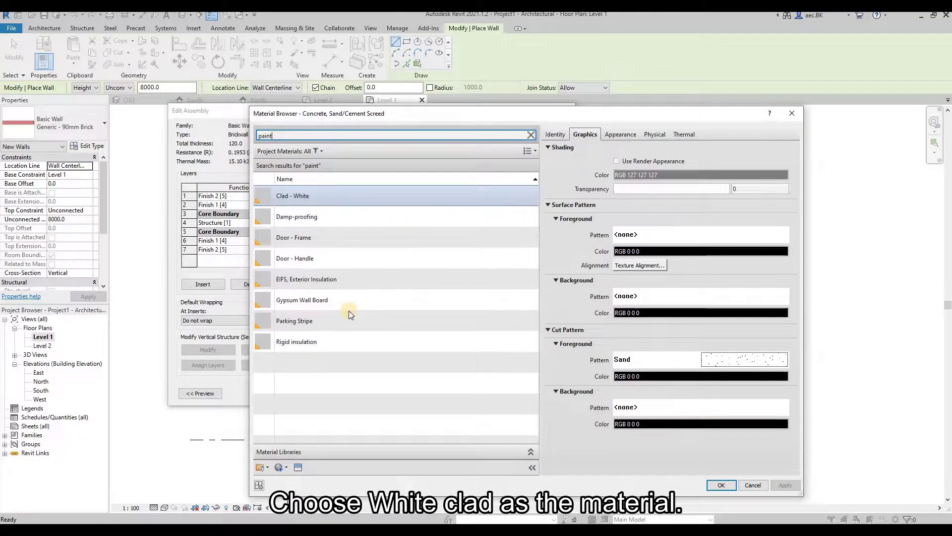
pyautogui.click(349, 196)
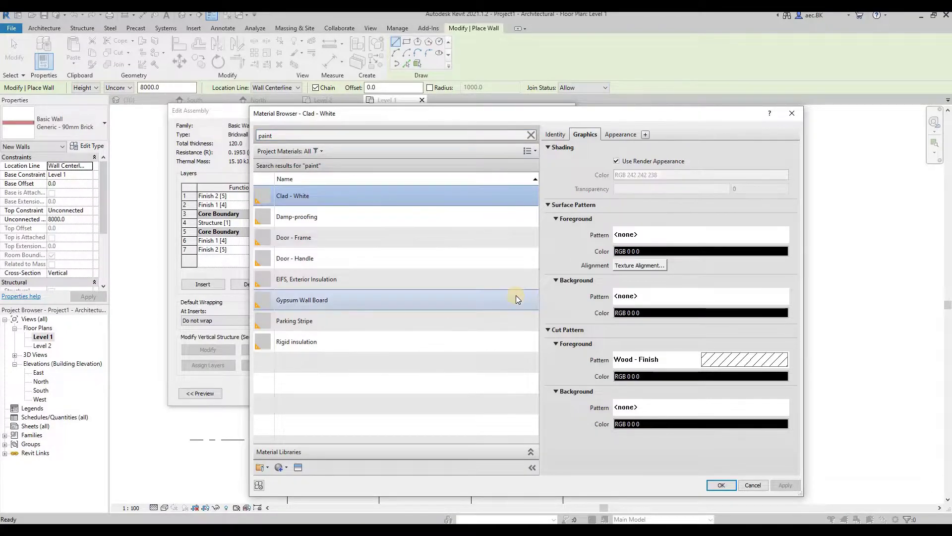
pyautogui.click(725, 485)
pyautogui.click(366, 249)
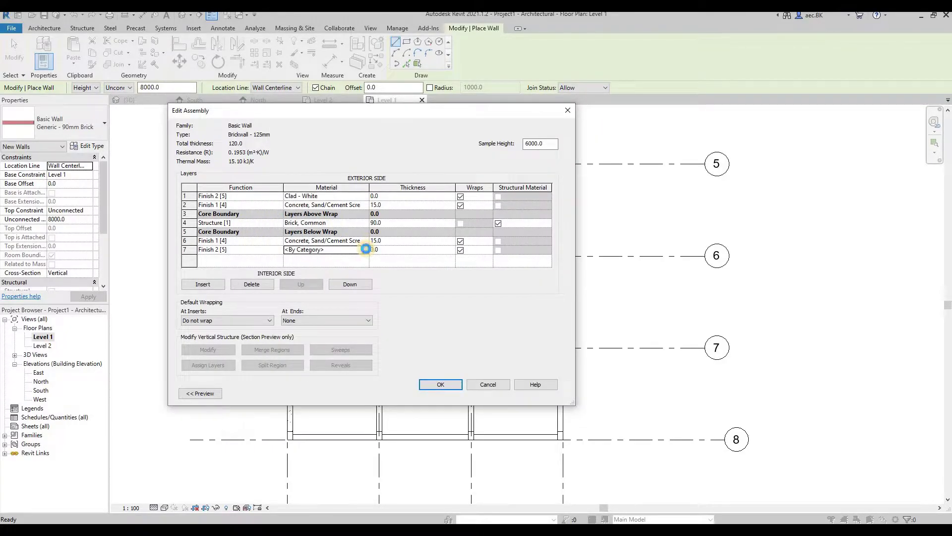
pyautogui.click(366, 249)
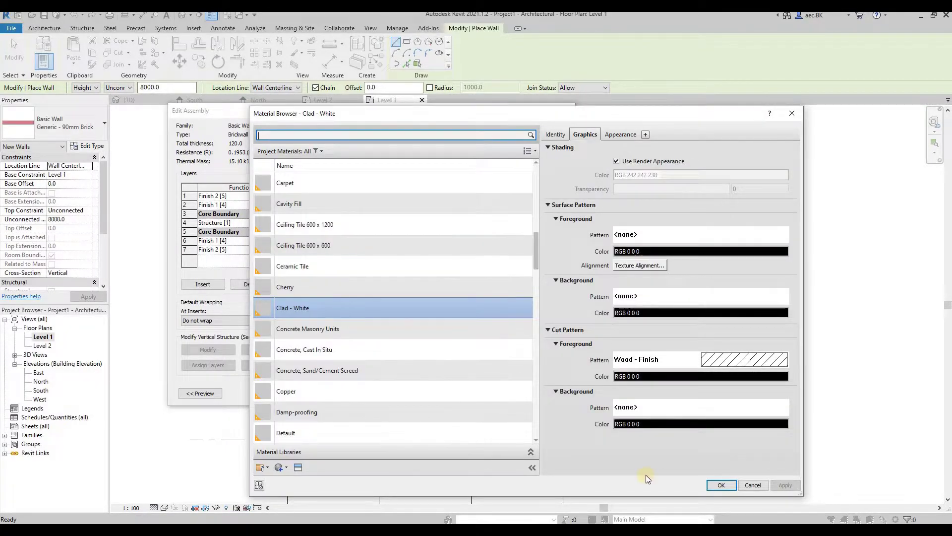
pyautogui.click(729, 485)
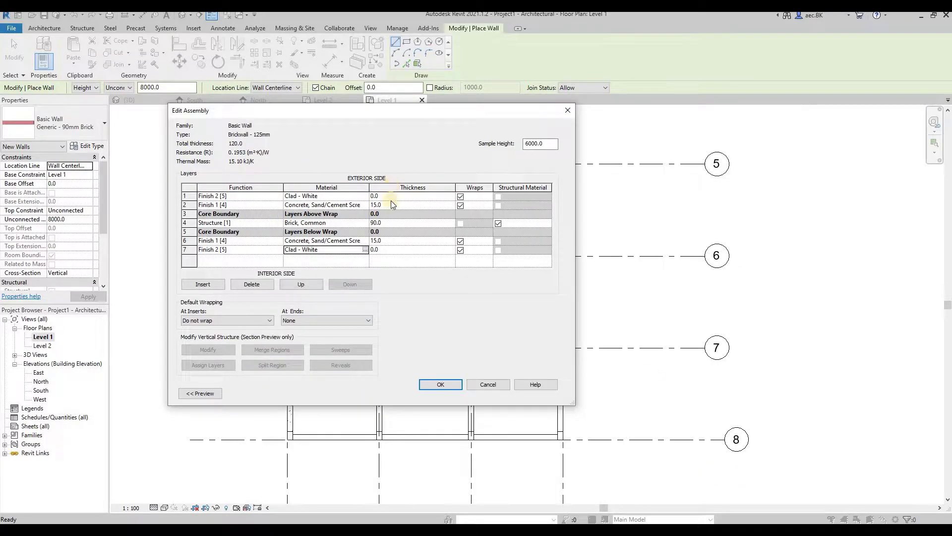
pyautogui.click(439, 196)
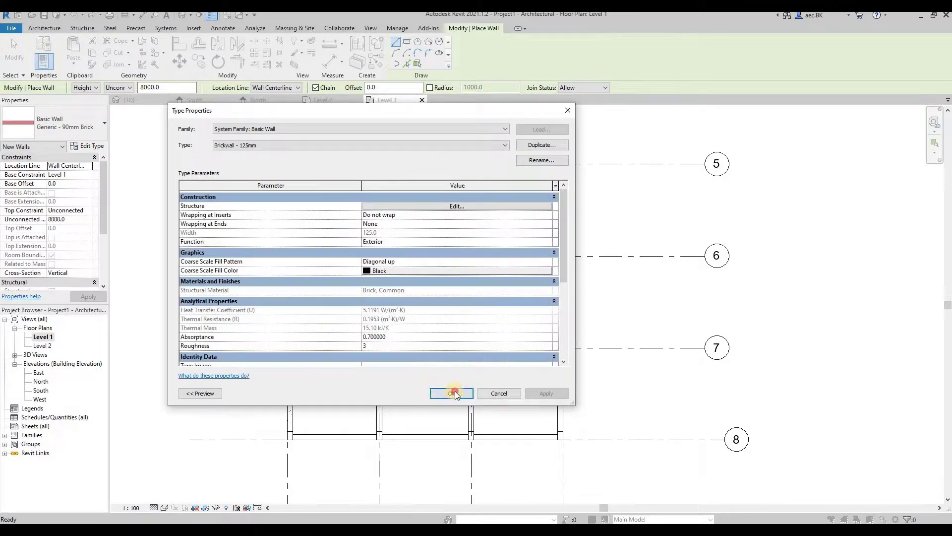
pyautogui.click(453, 390)
# Step: Try starting a wall on the grid line with Core Face: Exterior location line, then cancel it
pyautogui.scroll(2, 309, 183)
pyautogui.scroll(2, 308, 182)
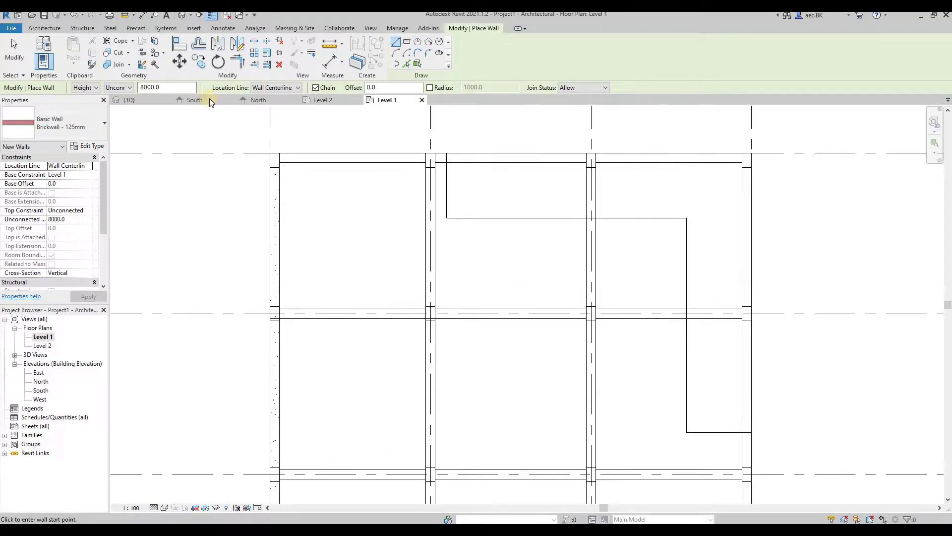
pyautogui.click(266, 89)
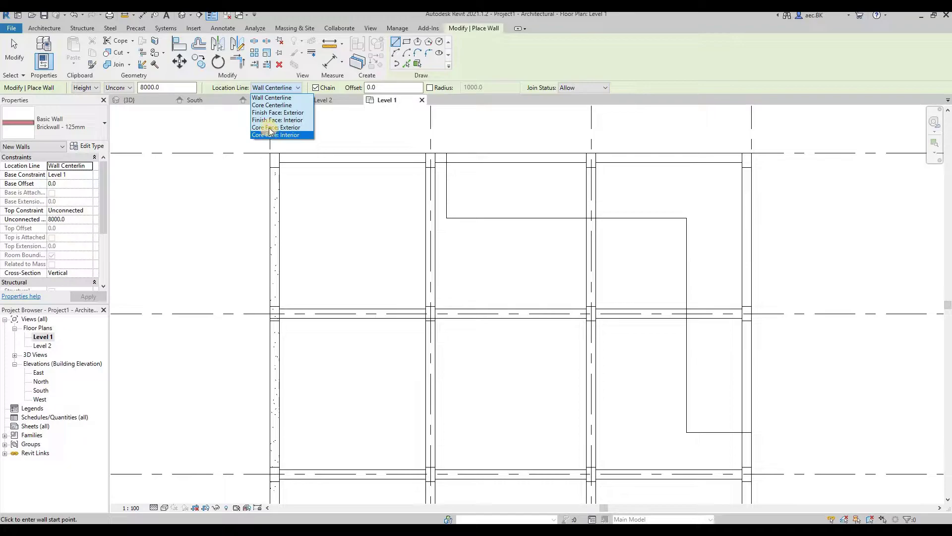
pyautogui.click(270, 127)
pyautogui.scroll(-2, 340, 185)
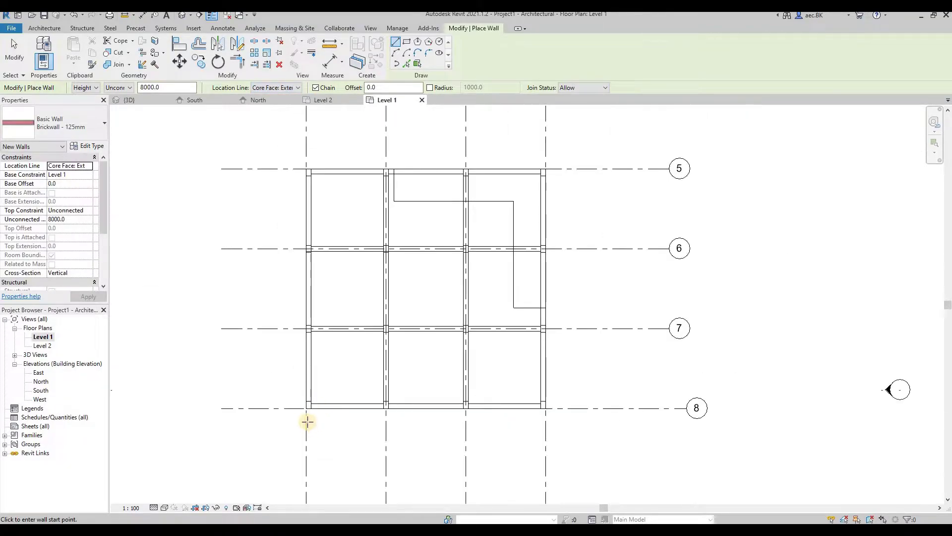
pyautogui.scroll(2, 308, 422)
pyautogui.click(305, 377)
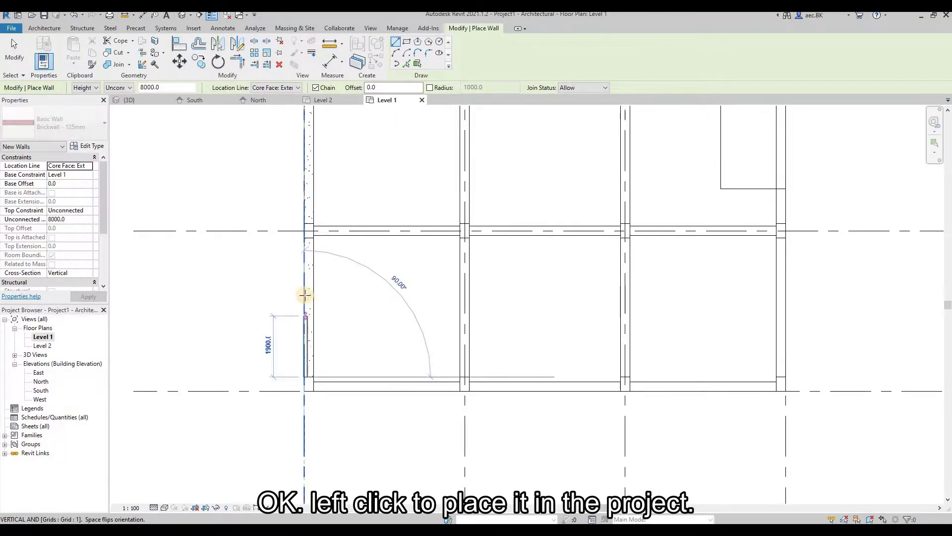
pyautogui.scroll(2, 305, 296)
pyautogui.scroll(2, 307, 294)
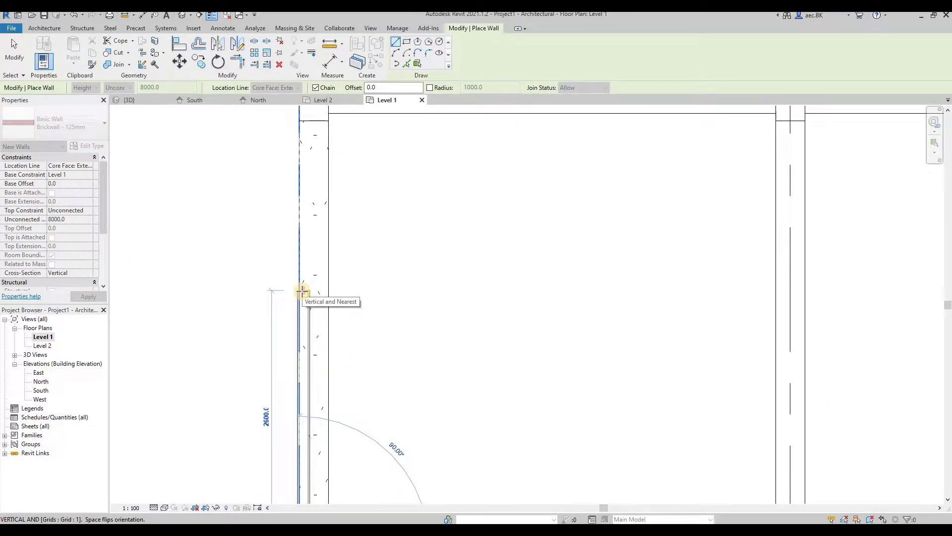
pyautogui.press('Escape')
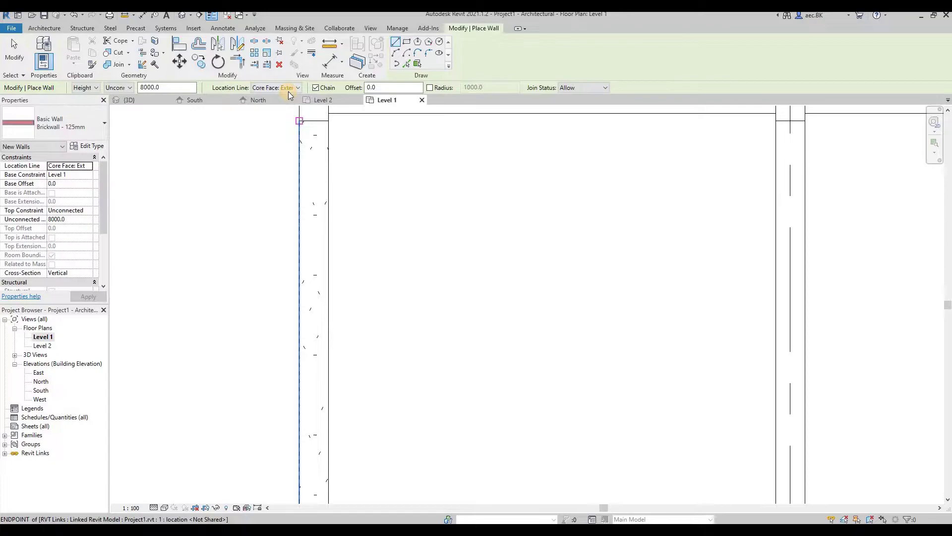
# Step: Draw the wall up grid 1 using Finish Face: Exterior, then view it in 3D
pyautogui.click(291, 88)
pyautogui.click(277, 112)
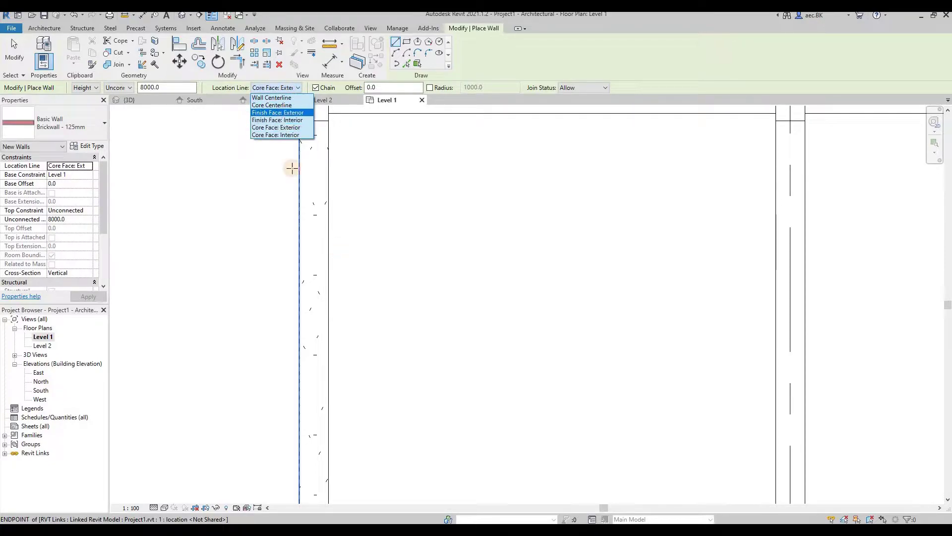
pyautogui.scroll(-2, 307, 375)
pyautogui.click(296, 353)
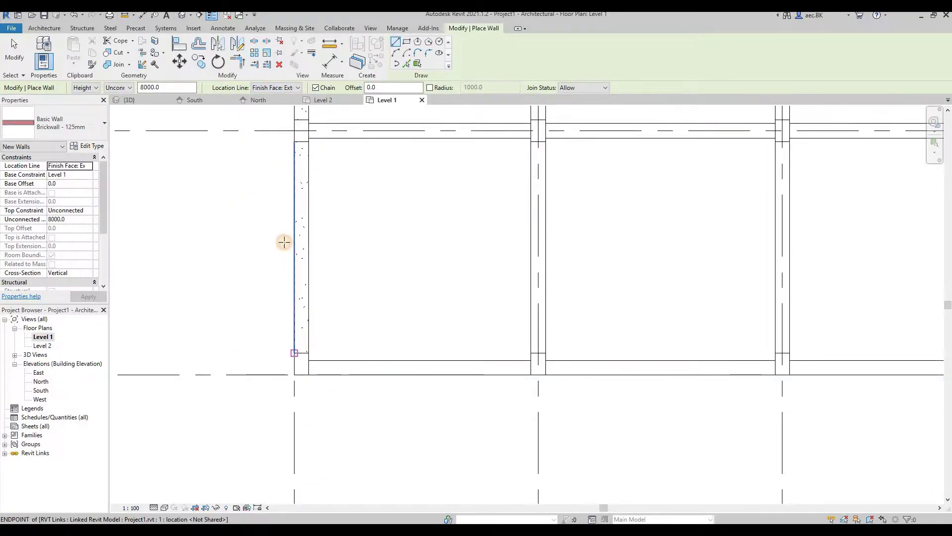
pyautogui.scroll(1, 292, 228)
pyautogui.scroll(1, 282, 166)
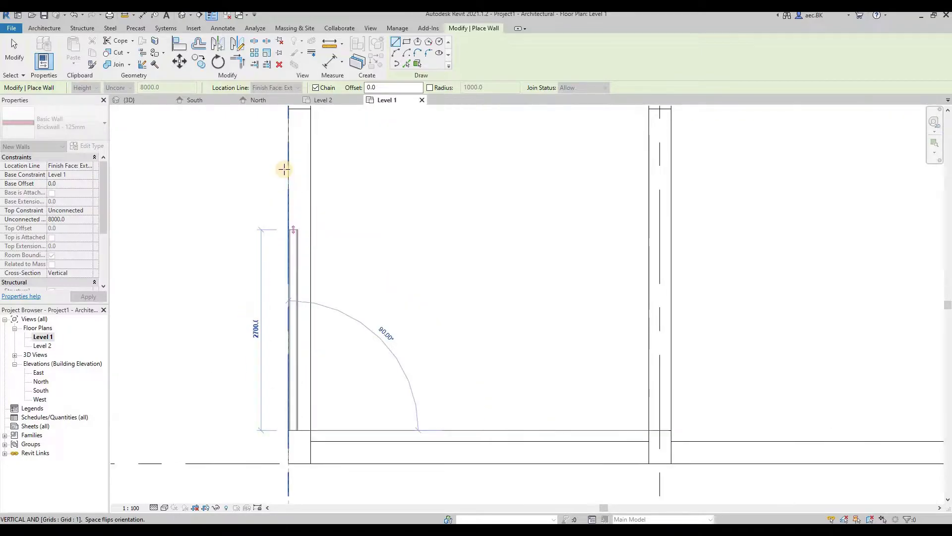
pyautogui.scroll(-2, 287, 154)
pyautogui.click(288, 154)
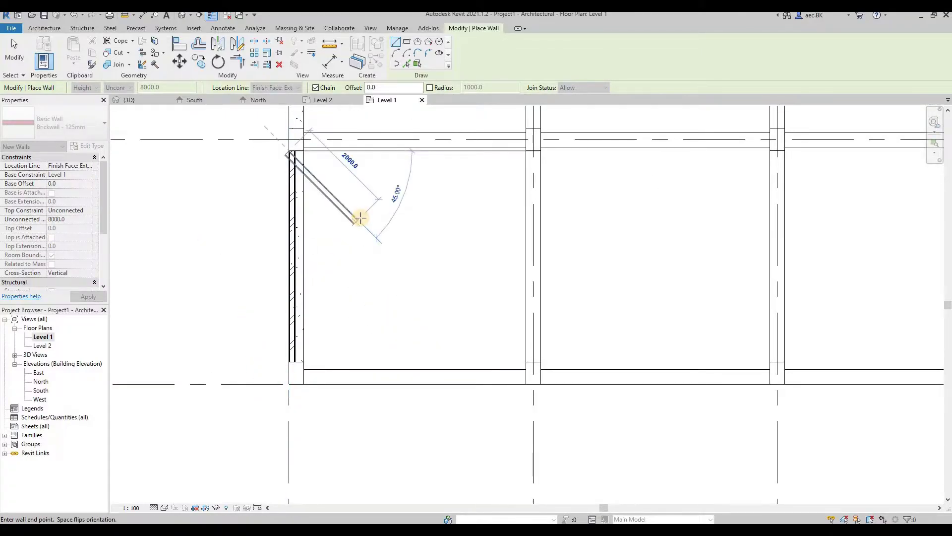
pyautogui.press('Escape')
pyautogui.press('Escape')
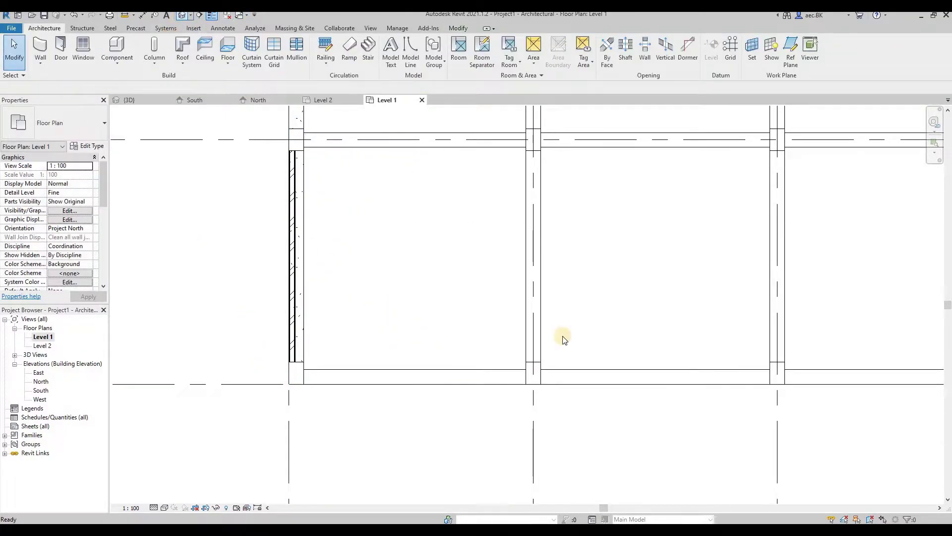
pyautogui.hotkey('ctrl', 'Tab')
# Step: In the 3D view, attach the new brick wall's top to the Level 2 slab
pyautogui.keyDown('shift'); pyautogui.moveTo(520, 302); pyautogui.dragTo(389, 245, button='middle'); pyautogui.keyUp('shift')
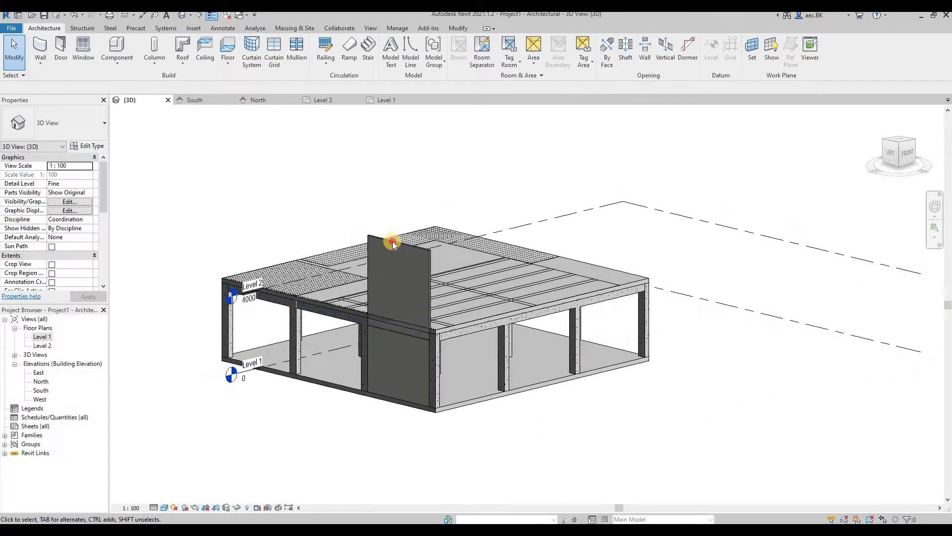
pyautogui.click(429, 373)
pyautogui.keyDown('shift'); pyautogui.moveTo(421, 389); pyautogui.dragTo(341, 415, button='middle'); pyautogui.keyUp('shift')
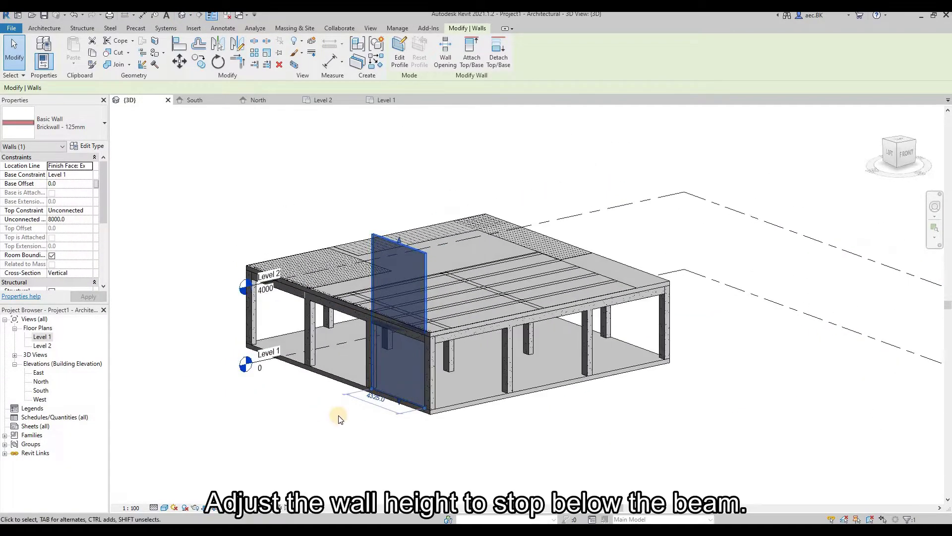
pyautogui.click(471, 52)
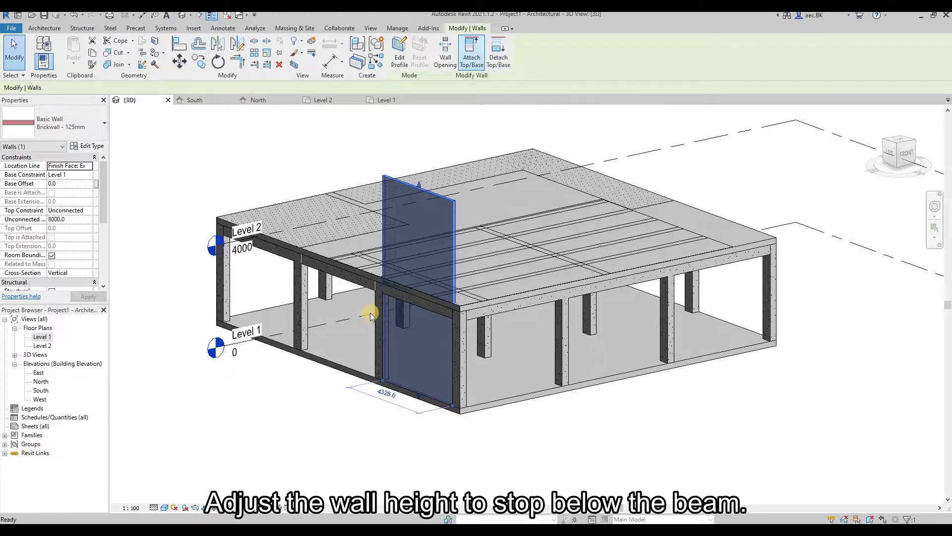
pyautogui.scroll(2, 359, 284)
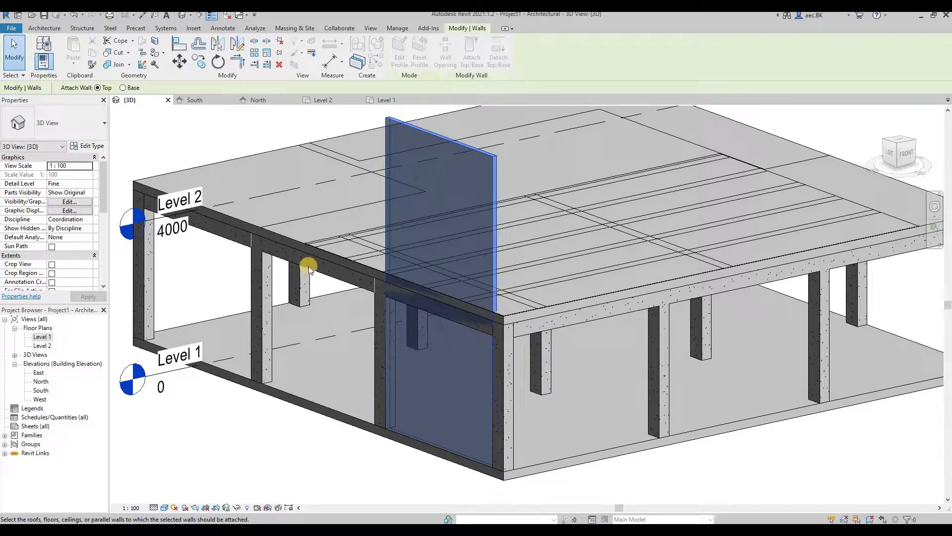
pyautogui.click(420, 245)
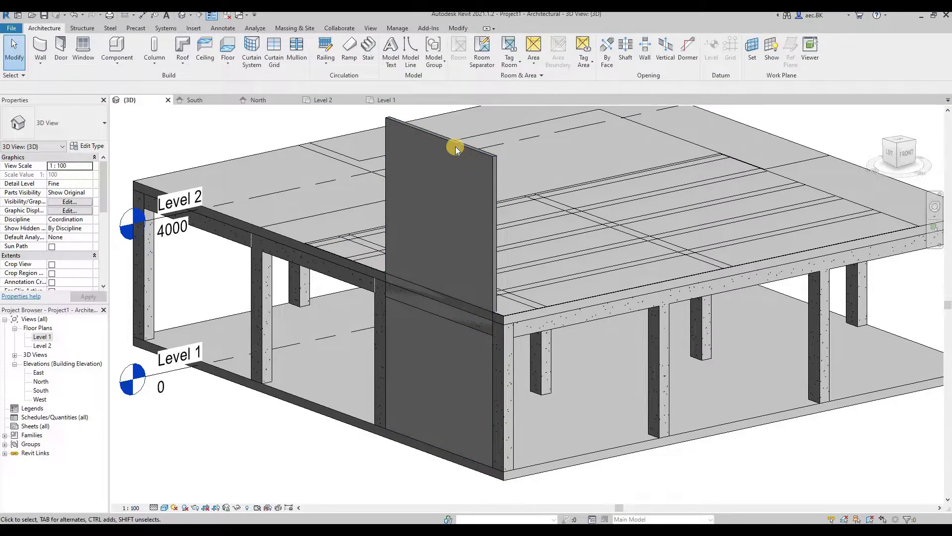
# Step: Set the wall's height to 3400 mm and orbit to check it sits below the beam
pyautogui.click(447, 140)
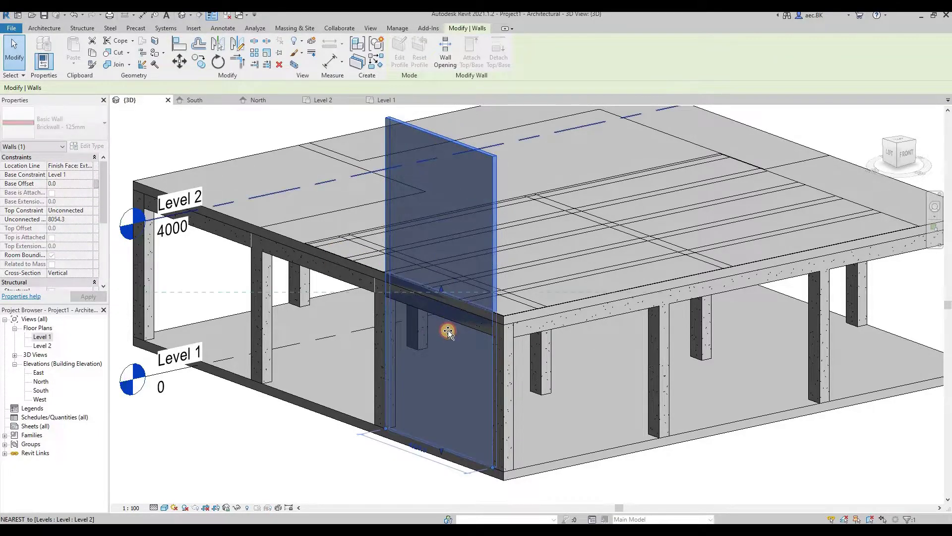
pyautogui.hotkey('ctrl', 'z')
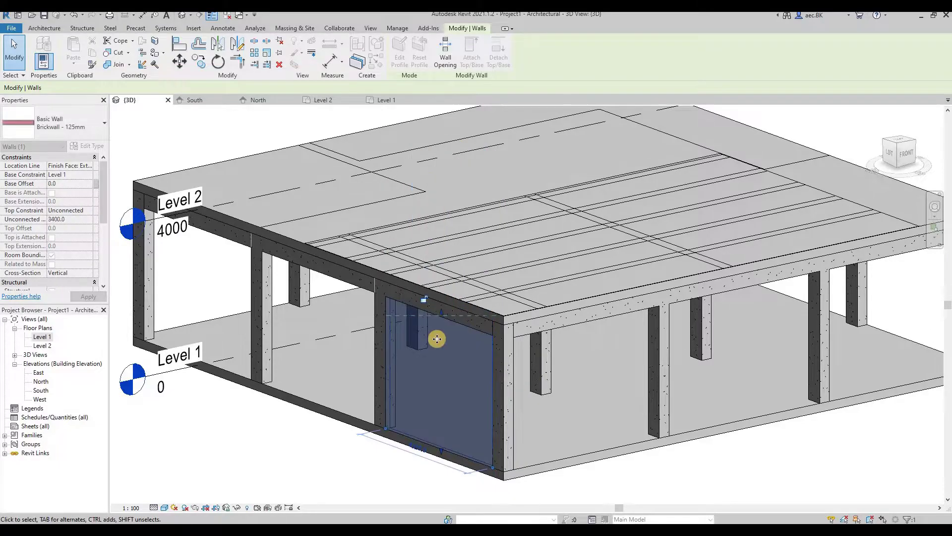
pyautogui.scroll(-2, 436, 334)
pyautogui.keyDown('shift'); pyautogui.moveTo(629, 446); pyautogui.dragTo(296, 457, button='middle'); pyautogui.keyUp('shift')
pyautogui.press('Escape')
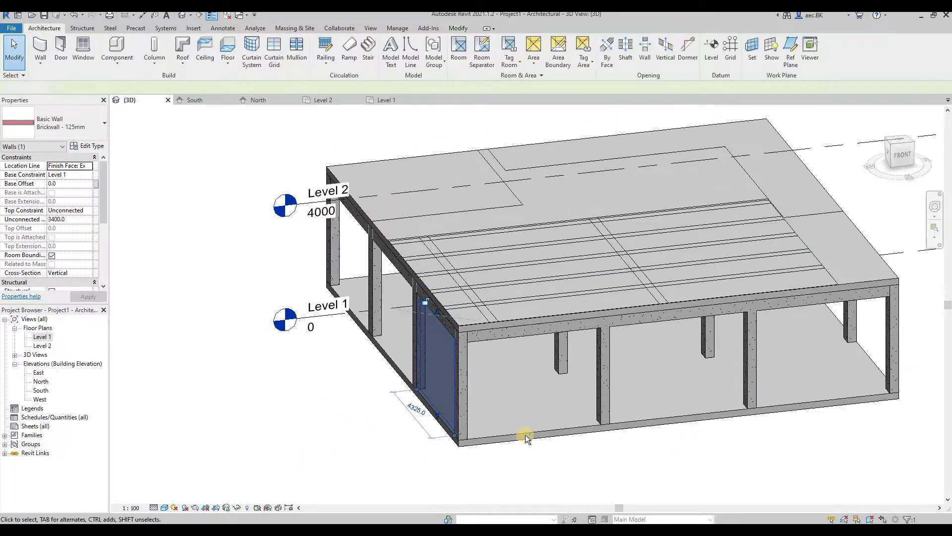
pyautogui.moveTo(525, 435)
pyautogui.keyDown('shift'); pyautogui.mouseDown(button='middle')
pyautogui.moveTo(367, 399)
pyautogui.moveTo(389, 340)
pyautogui.moveTo(453, 357)
pyautogui.moveTo(503, 389)
pyautogui.moveTo(612, 408)
pyautogui.moveTo(574, 440)
pyautogui.moveTo(419, 432)
pyautogui.moveTo(552, 432)
pyautogui.moveTo(579, 415)
pyautogui.moveTo(365, 430)
pyautogui.mouseUp(button='middle'); pyautogui.keyUp('shift')
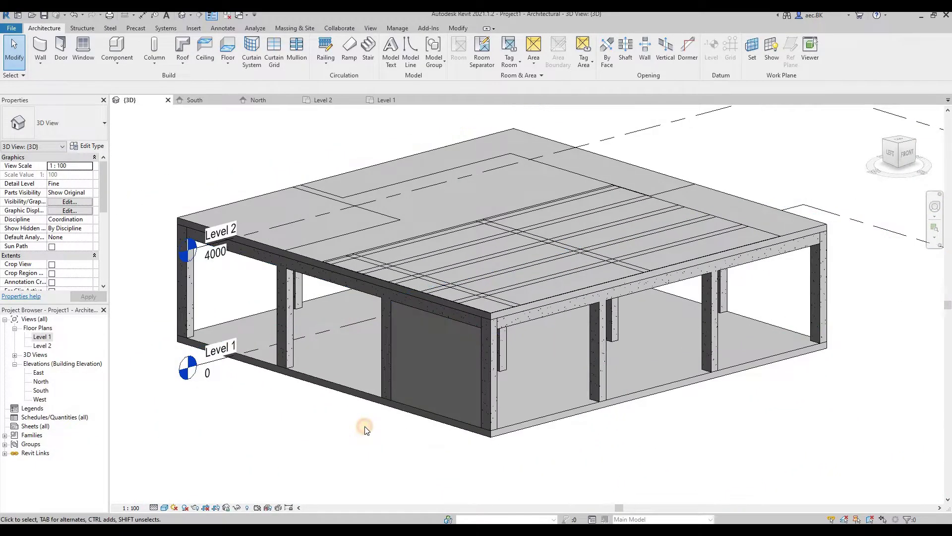
# Step: Edit the Level 1 plan's view range with VR so it cuts at 3000 mm
pyautogui.click(195, 100)
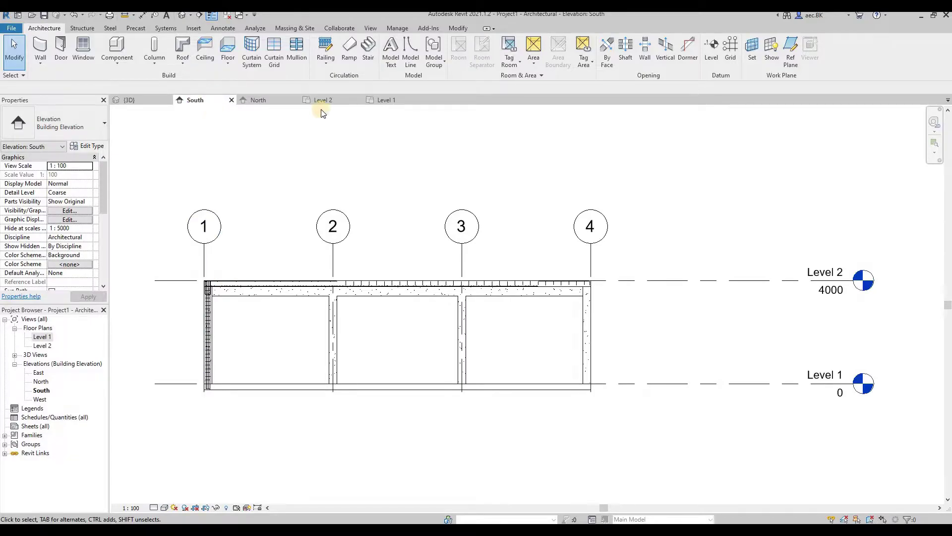
pyautogui.click(398, 97)
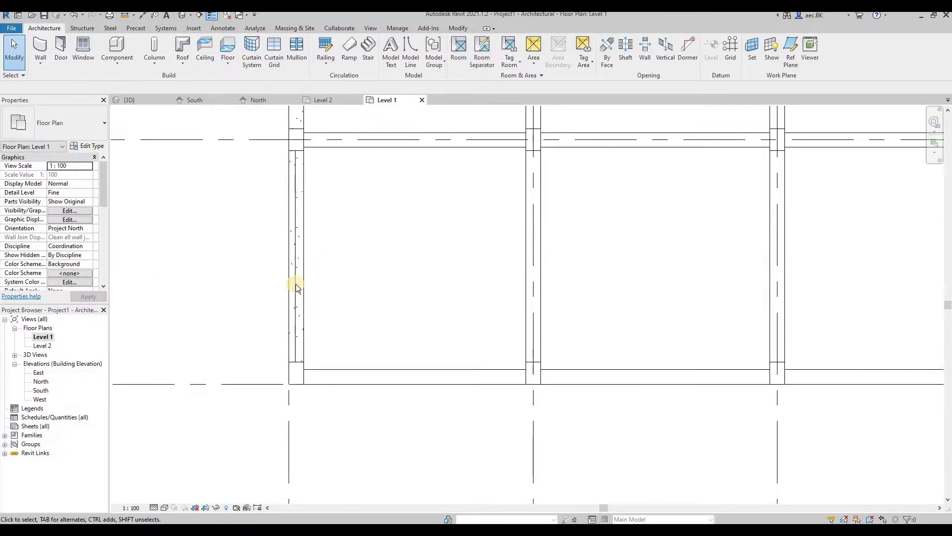
pyautogui.click(400, 275)
pyautogui.press('v')
pyautogui.press('r')
pyautogui.press('Tab')
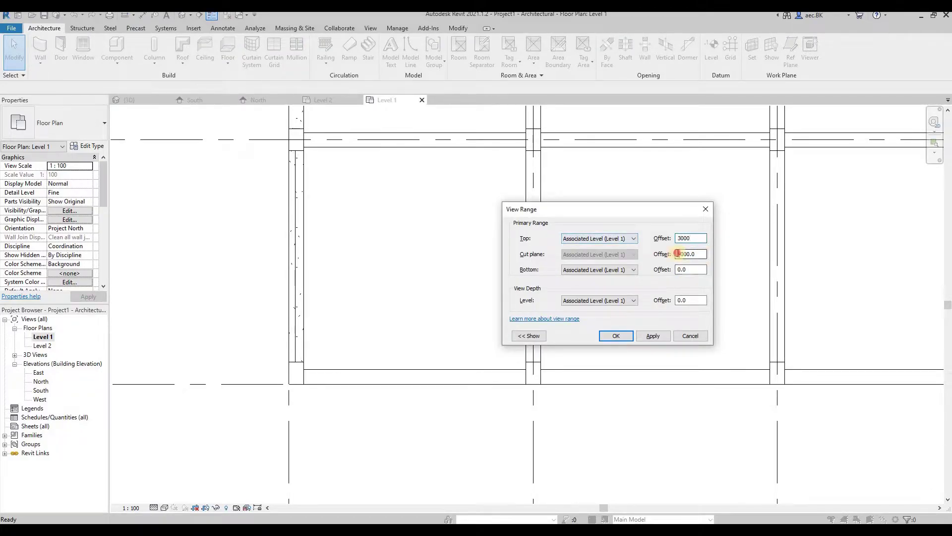
pyautogui.click(616, 336)
# Step: Use Create Similar on the brick wall near grid 7 to start another brick wall
pyautogui.scroll(-2, 294, 262)
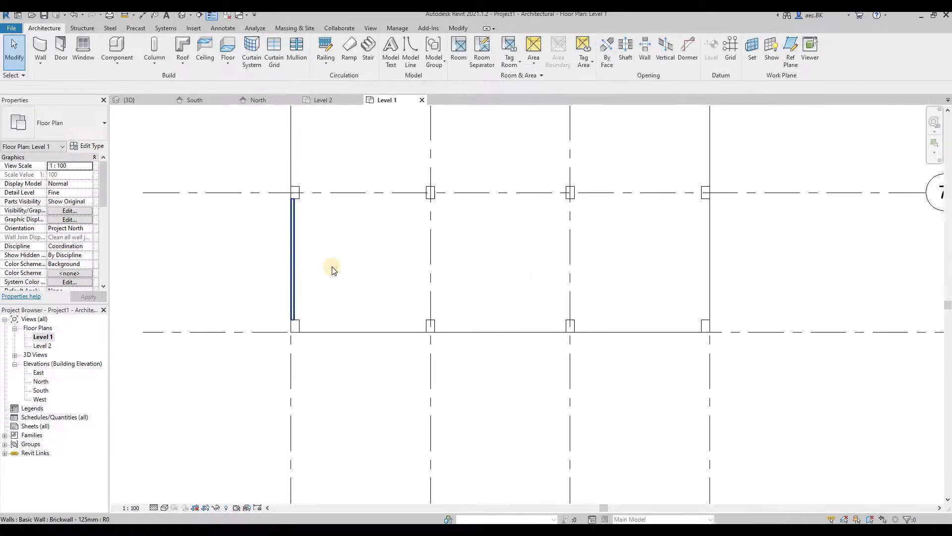
pyautogui.moveTo(391, 282)
pyautogui.mouseDown(button='middle')
pyautogui.moveTo(381, 323)
pyautogui.moveTo(366, 323)
pyautogui.mouseUp(button='middle')
pyautogui.click(382, 323)
pyautogui.scroll(-2, 362, 323)
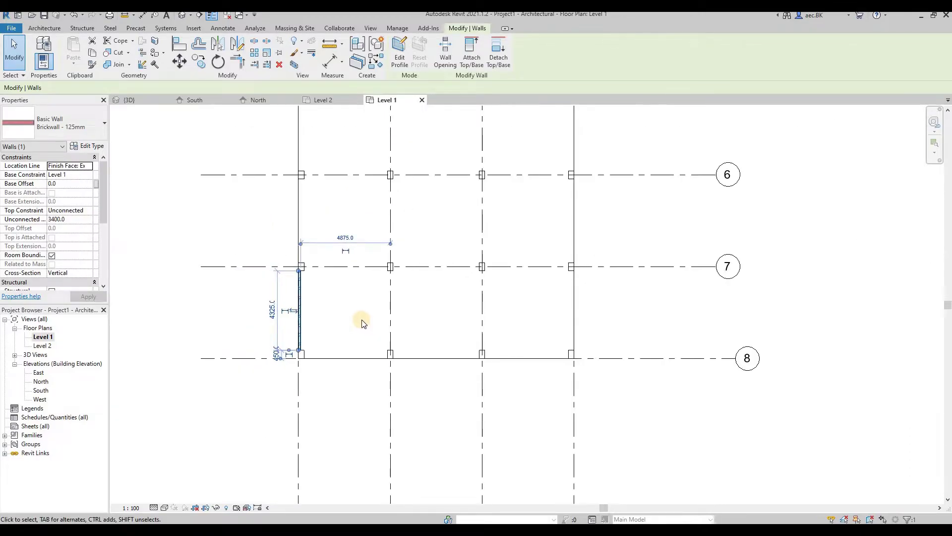
pyautogui.scroll(3, 362, 322)
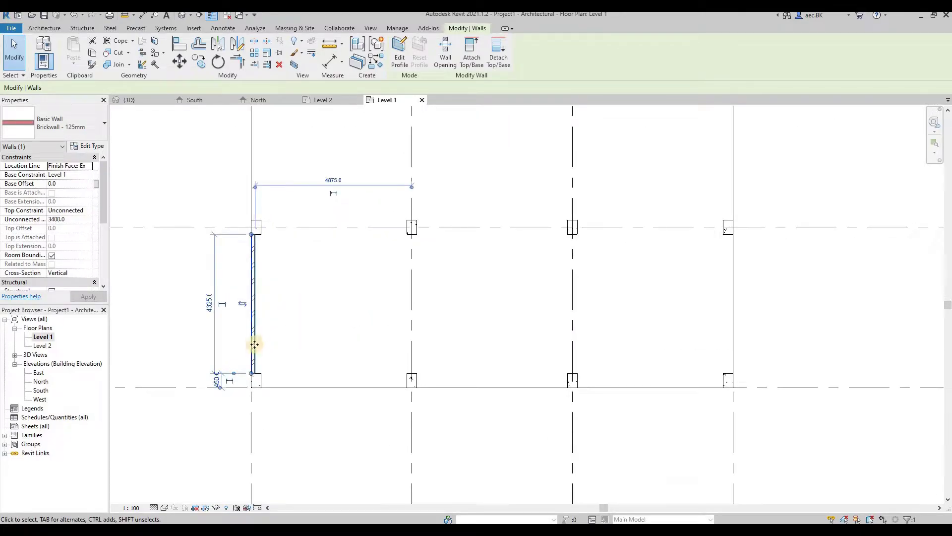
pyautogui.rightClick(308, 193)
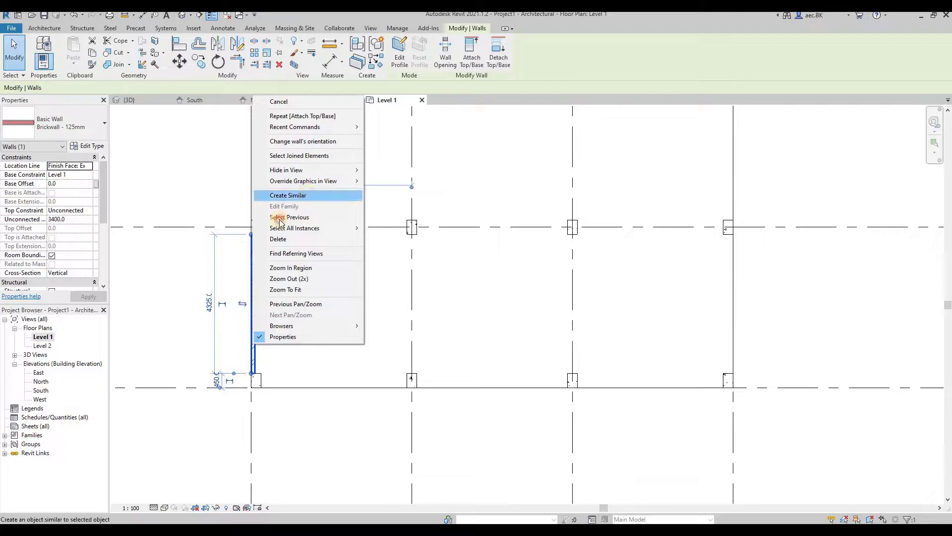
pyautogui.click(308, 194)
# Step: Draw a Brickwall-125mm wall along grid 8 from the bay's lower-left corner to the next column
pyautogui.click(264, 388)
pyautogui.scroll(2, 265, 386)
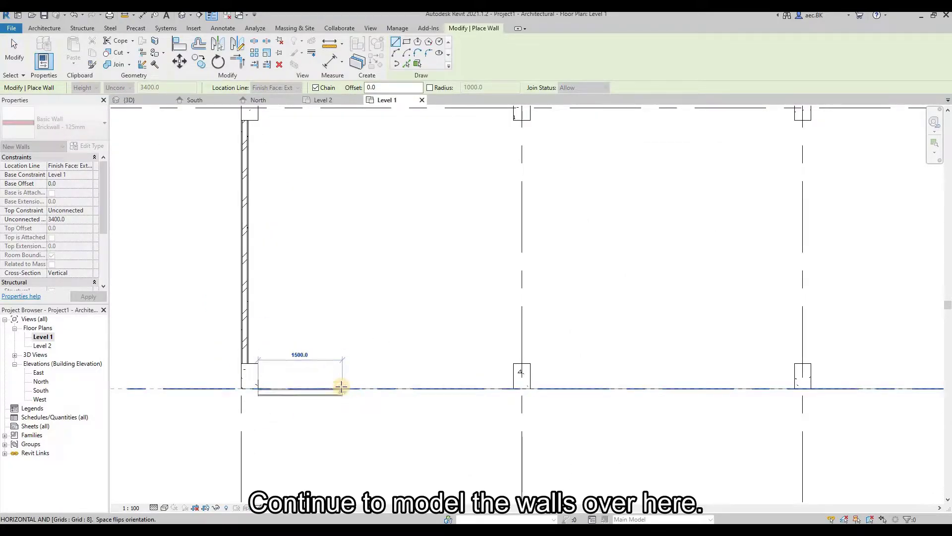
pyautogui.click(517, 386)
pyautogui.press('Escape')
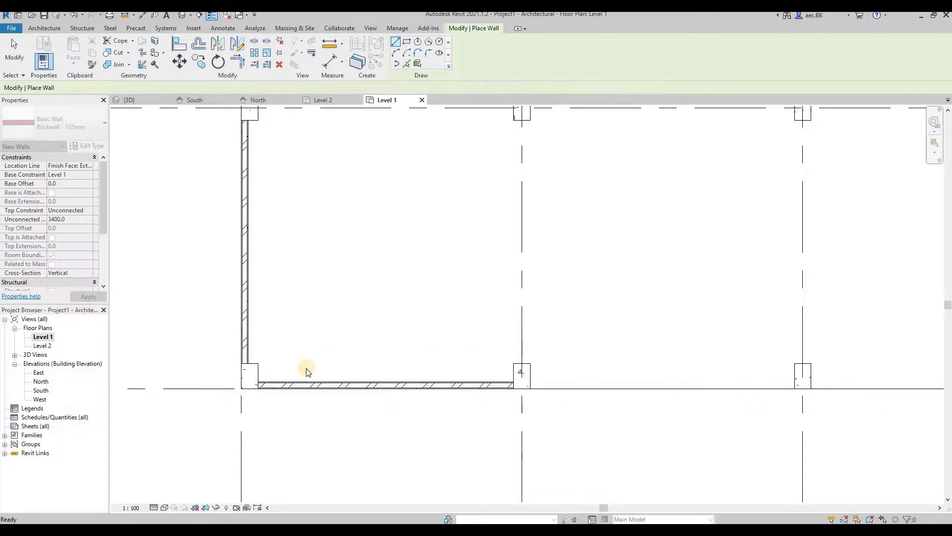
pyautogui.press('Escape')
pyautogui.scroll(-2, 308, 372)
pyautogui.scroll(-1, 297, 347)
pyautogui.scroll(-1, 230, 267)
pyautogui.scroll(-1, 258, 357)
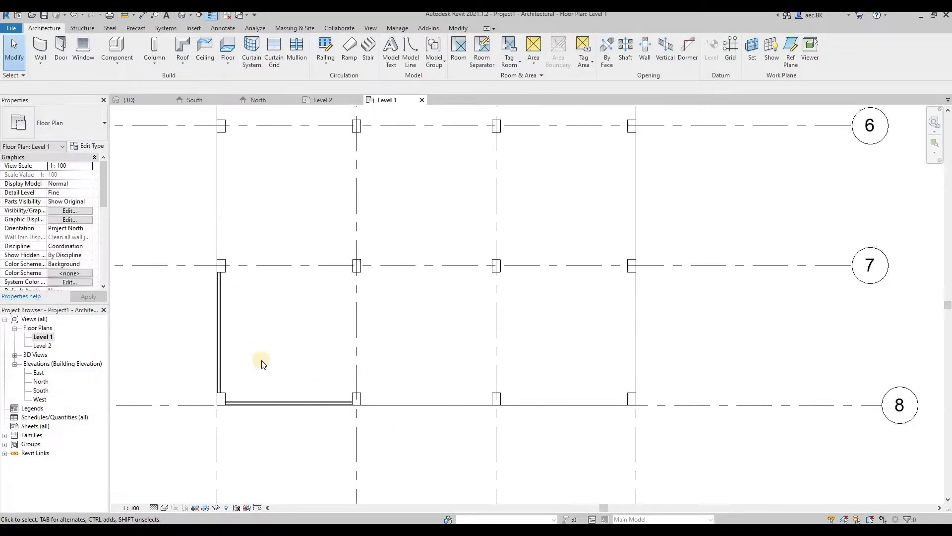
pyautogui.scroll(-1, 258, 357)
pyautogui.scroll(-1, 248, 300)
pyautogui.scroll(1, 297, 282)
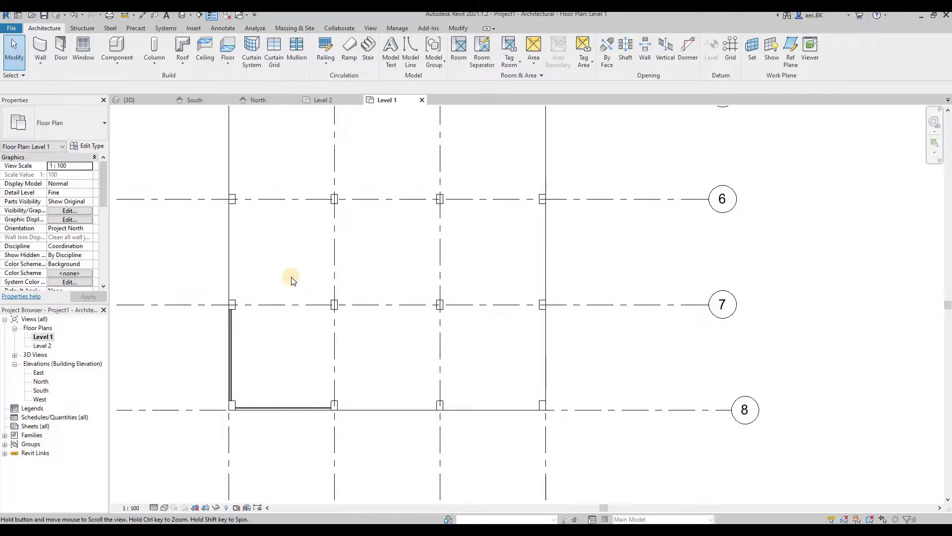
pyautogui.scroll(1, 292, 279)
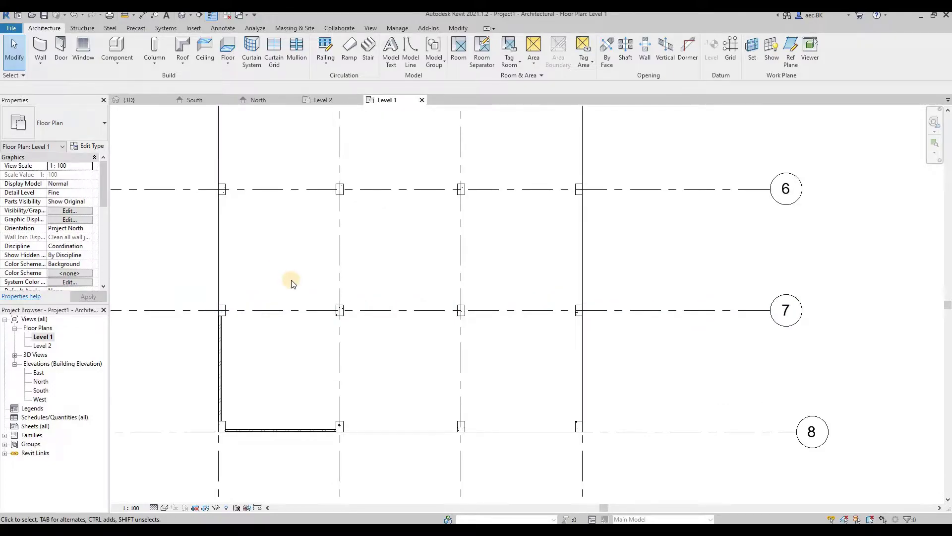
# Step: Add two more Brickwall-125mm segments between the columns along grid 8
pyautogui.press('w')
pyautogui.press('a')
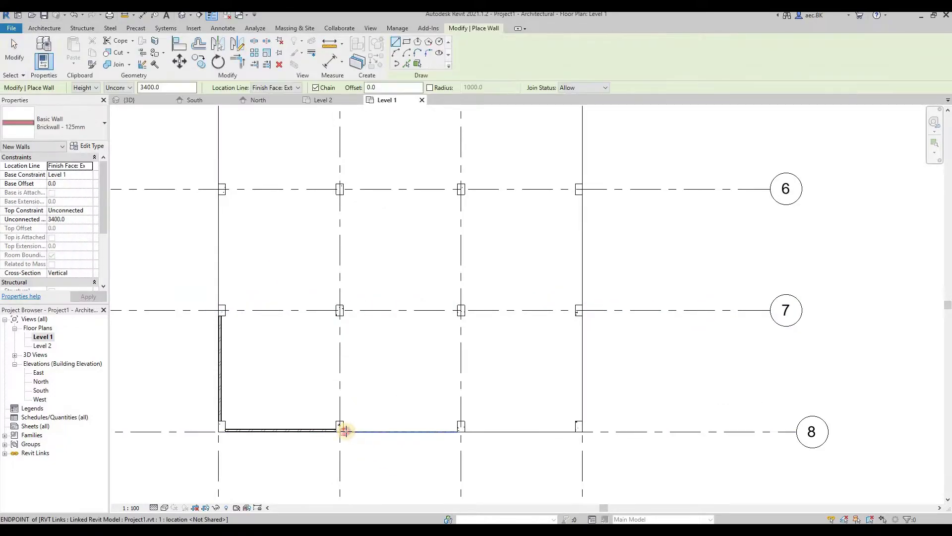
pyautogui.click(341, 431)
pyautogui.scroll(1, 462, 427)
pyautogui.scroll(1, 449, 426)
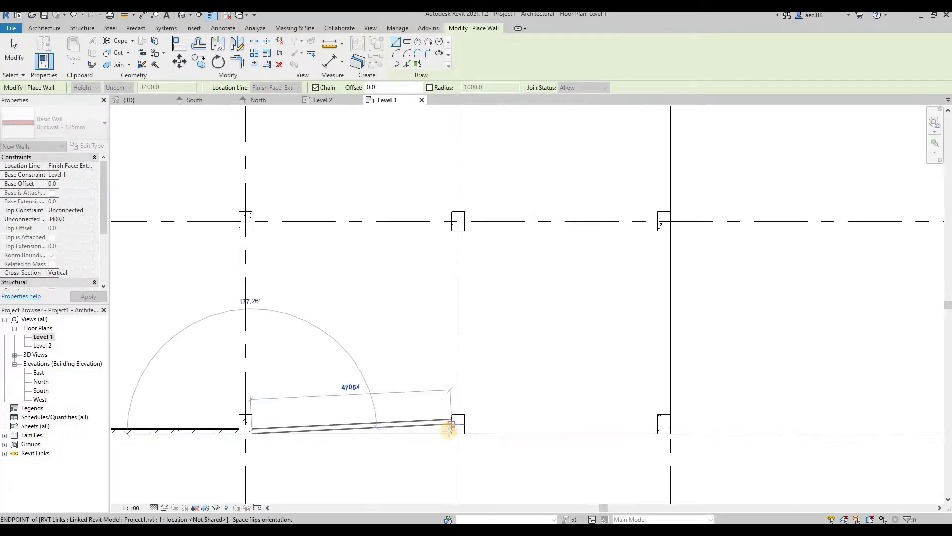
pyautogui.click(457, 434)
pyautogui.press('Escape')
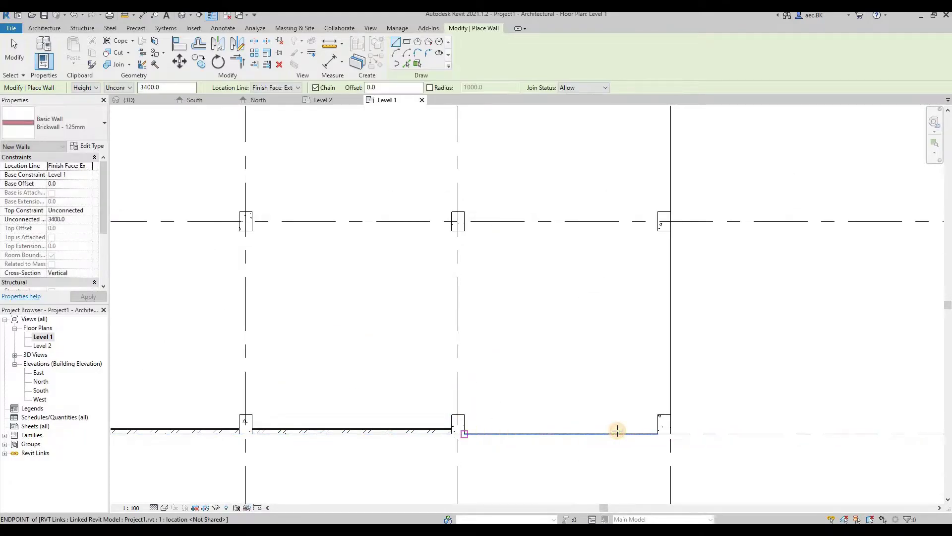
pyautogui.click(617, 431)
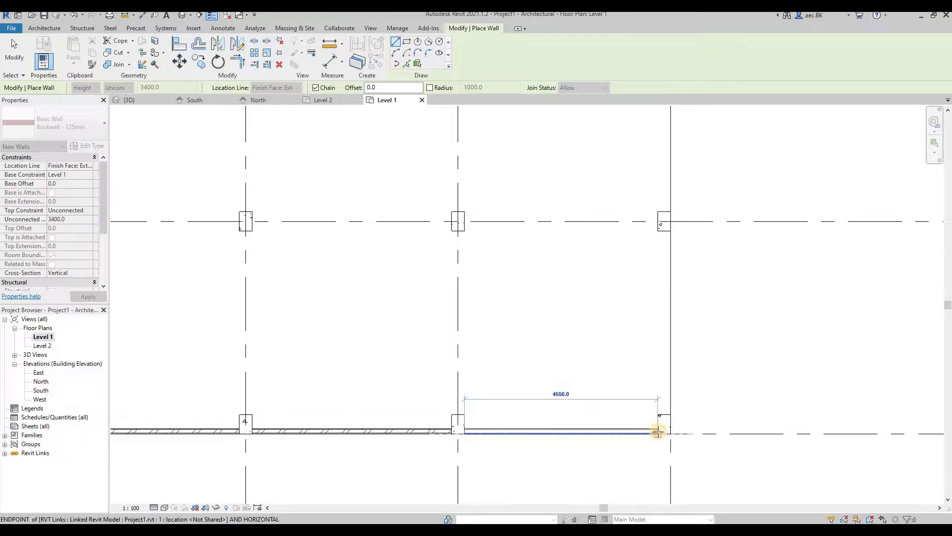
pyautogui.click(658, 432)
pyautogui.press('Escape')
pyautogui.press('Escape')
pyautogui.scroll(-1, 565, 392)
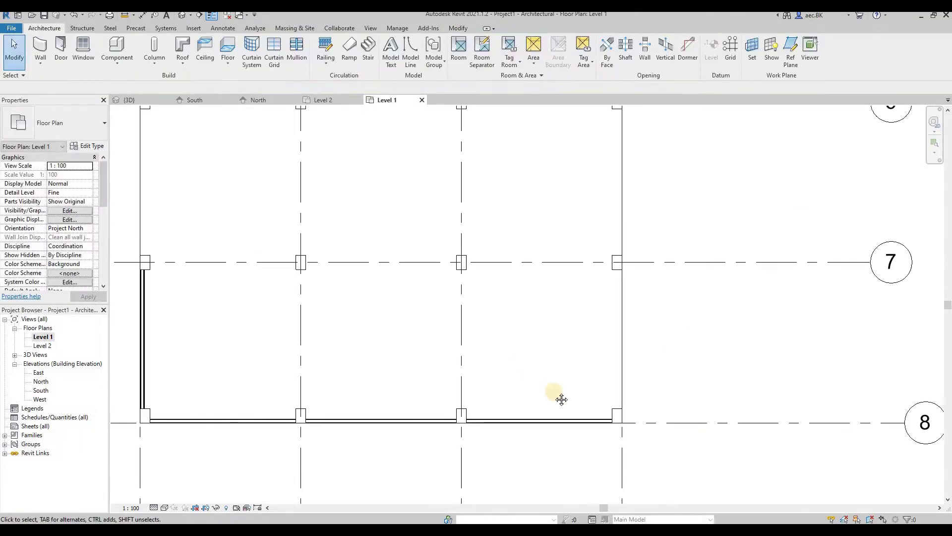
pyautogui.moveTo(562, 399); pyautogui.dragTo(558, 397, button='middle')
pyautogui.scroll(-1, 558, 396)
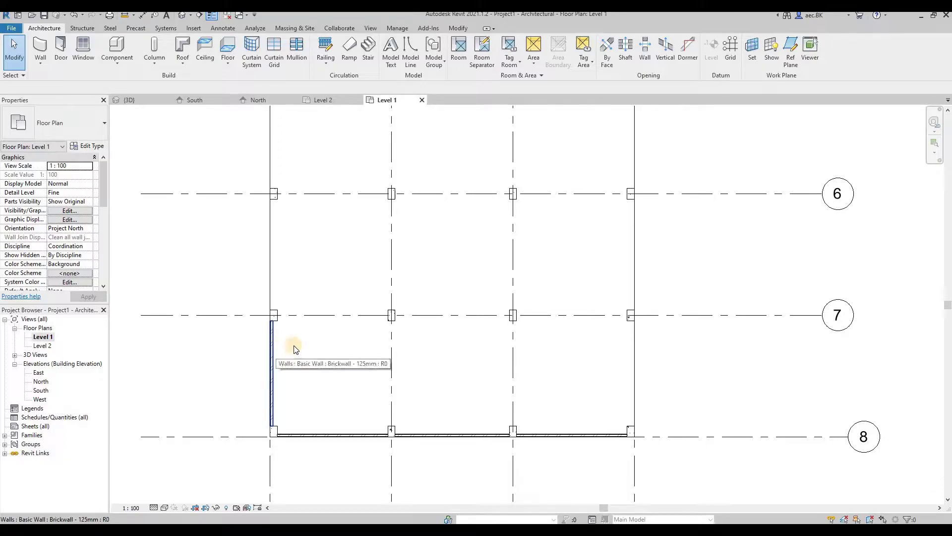
# Step: Draw the bay's top brick wall along grid 7 from the corner to the next column
pyautogui.press('w')
pyautogui.press('a')
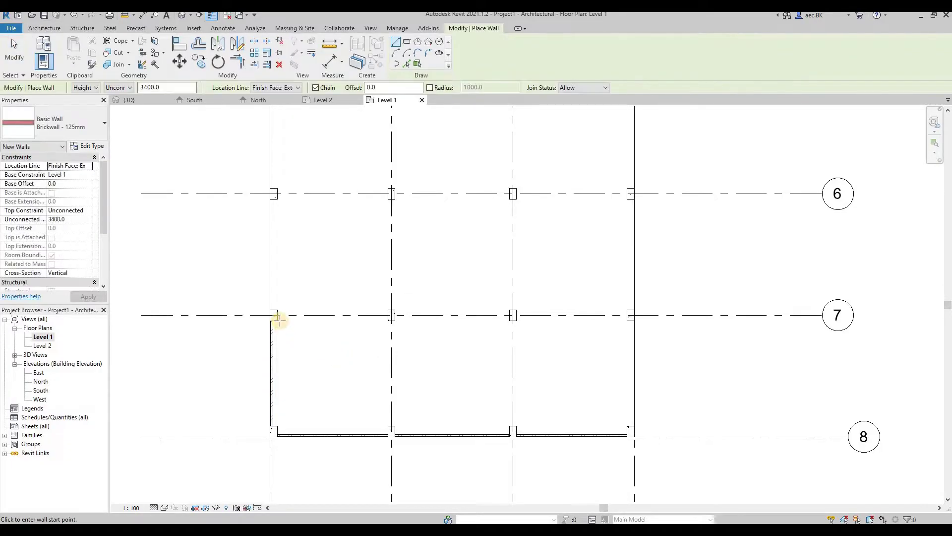
pyautogui.click(276, 322)
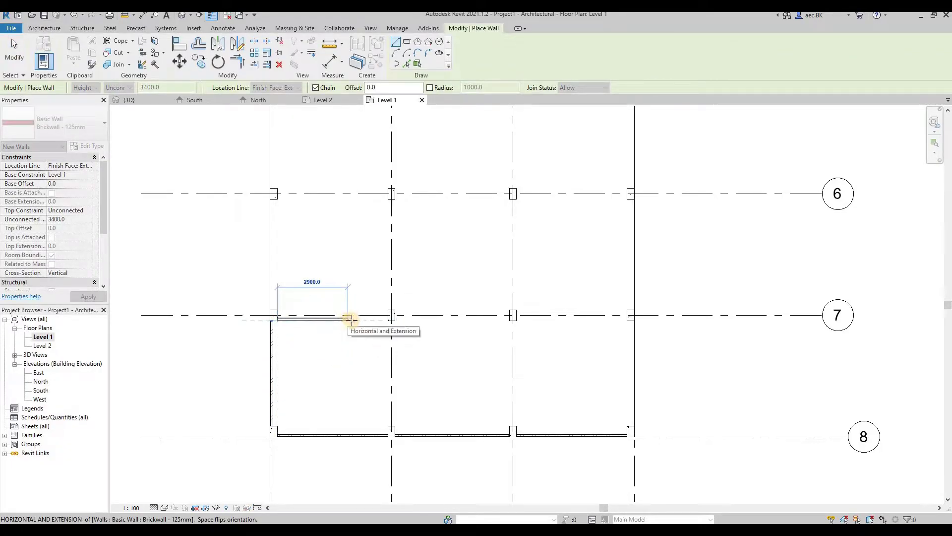
pyautogui.scroll(1, 351, 319)
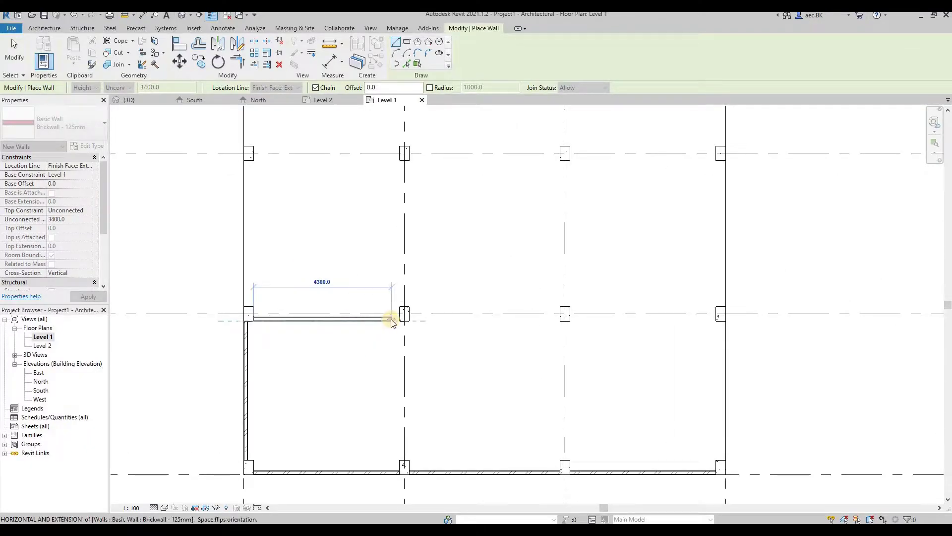
pyautogui.press('Escape')
pyautogui.click(256, 307)
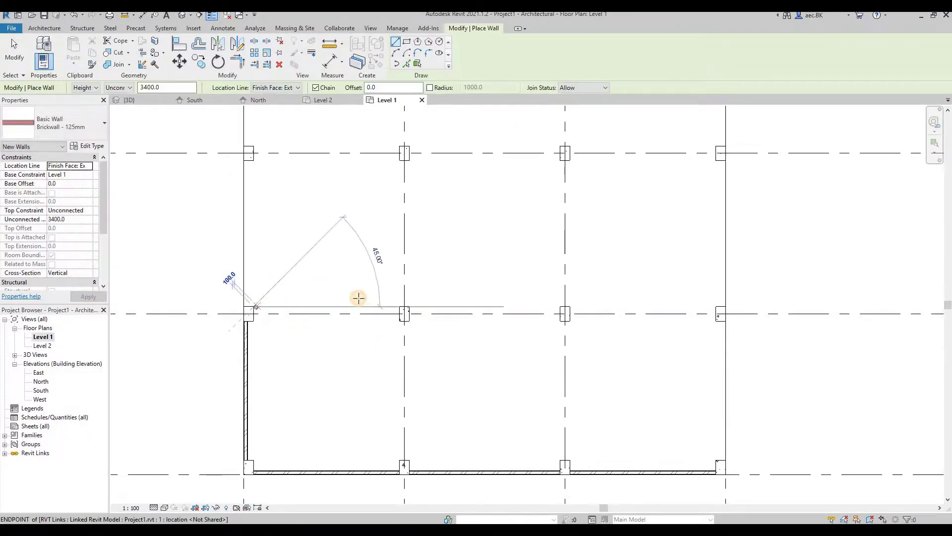
pyautogui.click(398, 308)
pyautogui.press('Escape')
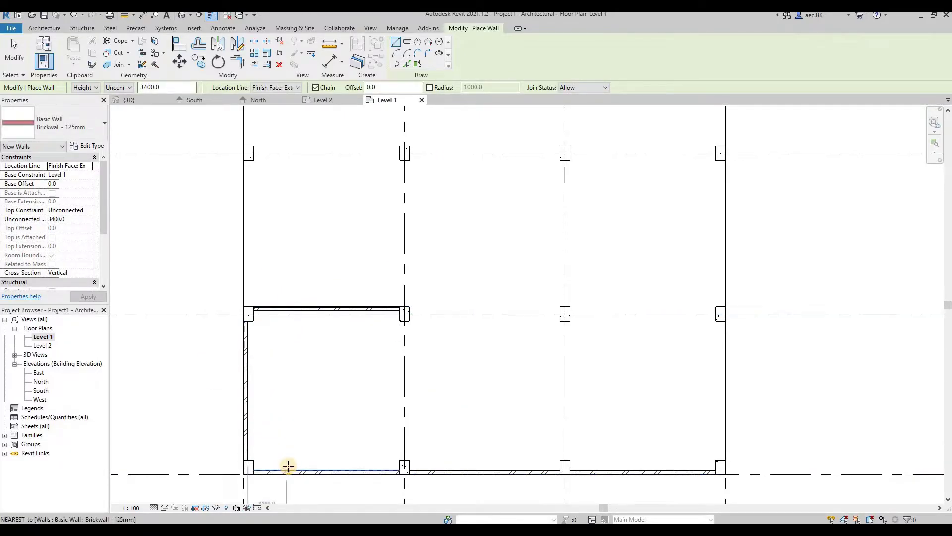
# Step: Close the bay with a wall from grid 8 up to grid 7, then view it in 3D
pyautogui.scroll(1, 288, 466)
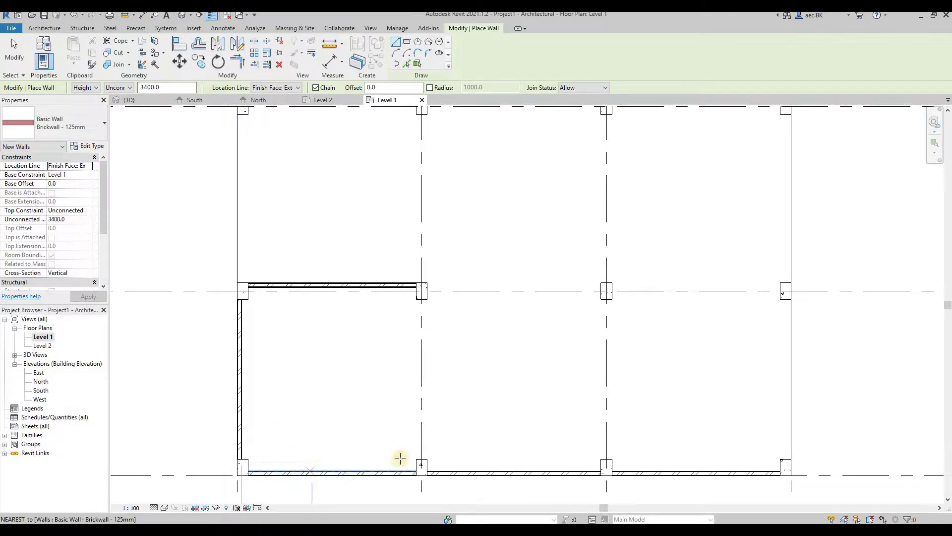
pyautogui.click(429, 400)
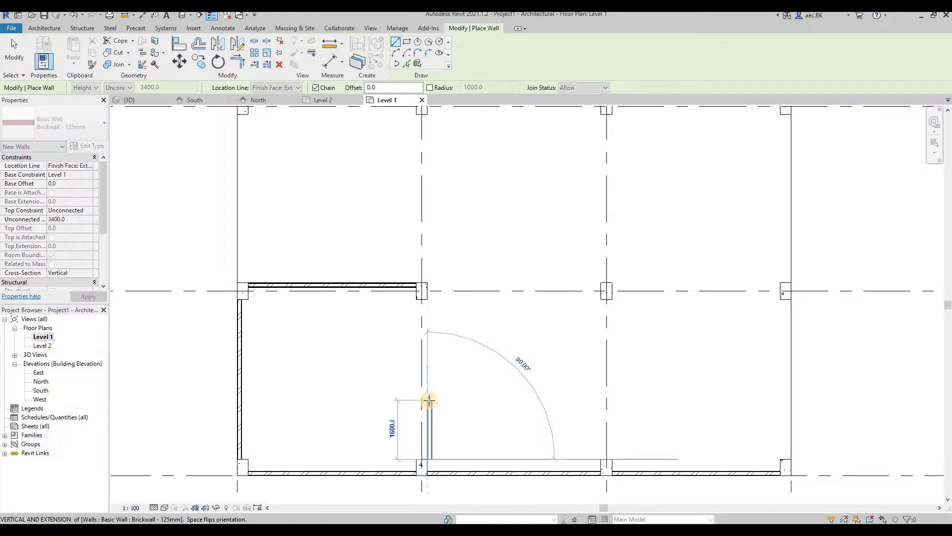
pyautogui.click(427, 300)
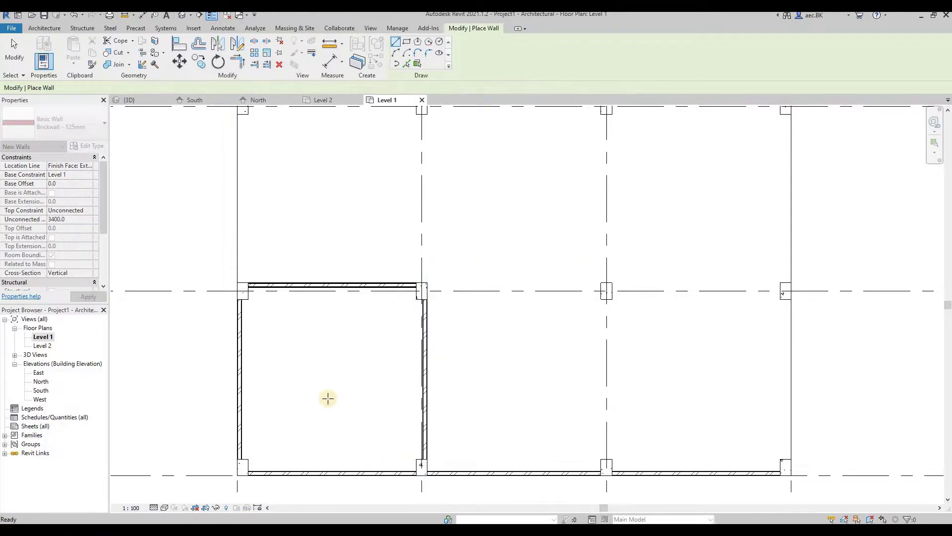
pyautogui.press('Escape')
pyautogui.scroll(-1, 330, 398)
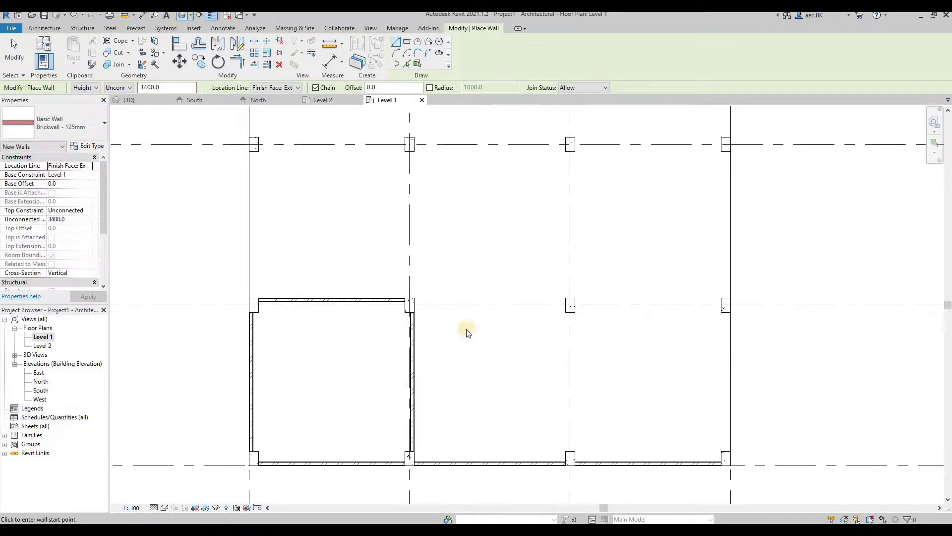
pyautogui.hotkey('ctrl', 'Tab')
pyautogui.moveTo(516, 404)
pyautogui.keyDown('shift'); pyautogui.mouseDown(button='middle')
pyautogui.moveTo(372, 366)
pyautogui.moveTo(680, 408)
pyautogui.moveTo(589, 421)
pyautogui.moveTo(567, 374)
pyautogui.moveTo(672, 407)
pyautogui.moveTo(423, 342)
pyautogui.moveTo(397, 308)
pyautogui.mouseUp(button='middle'); pyautogui.keyUp('shift')
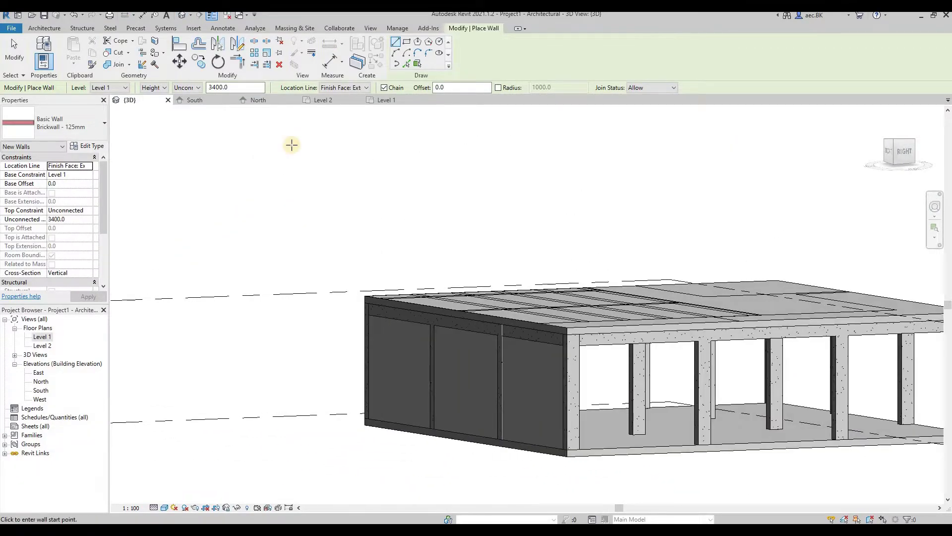
# Step: Zoom to fit in 3D, window-select the new brick walls, then check the South elevation and return to Level 1
pyautogui.press('z')
pyautogui.press('f')
pyautogui.press('Escape')
pyautogui.press('Escape')
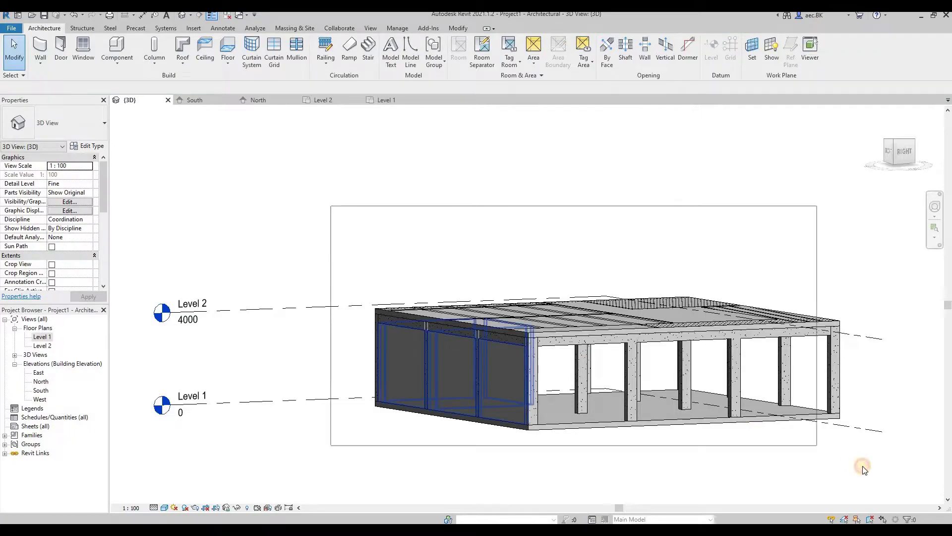
pyautogui.moveTo(331, 206); pyautogui.dragTo(863, 468)
pyautogui.click(323, 193)
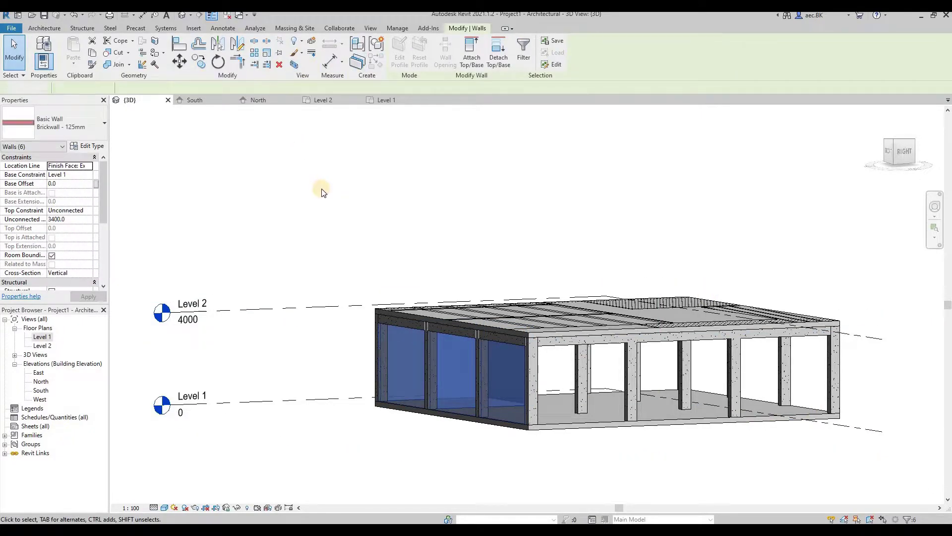
pyautogui.hotkey('ctrl', 'Tab')
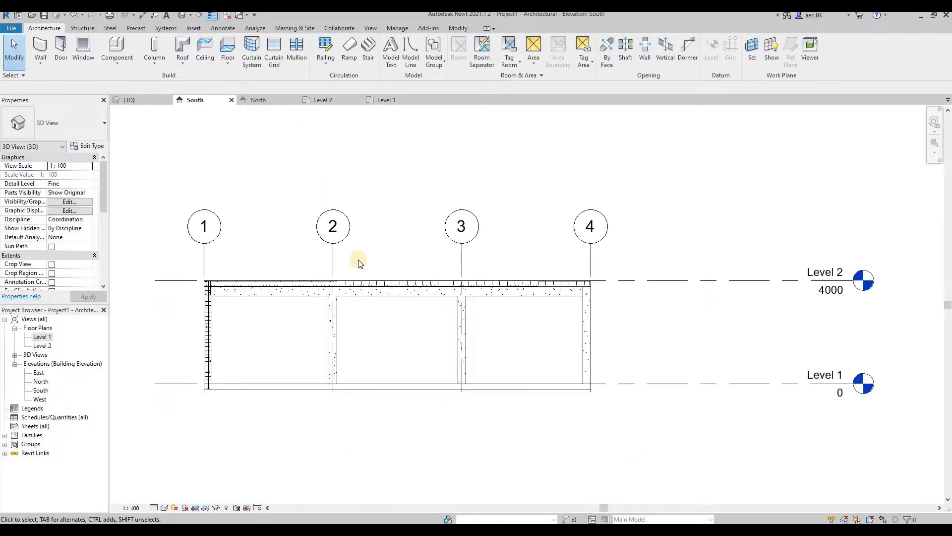
pyautogui.click(377, 99)
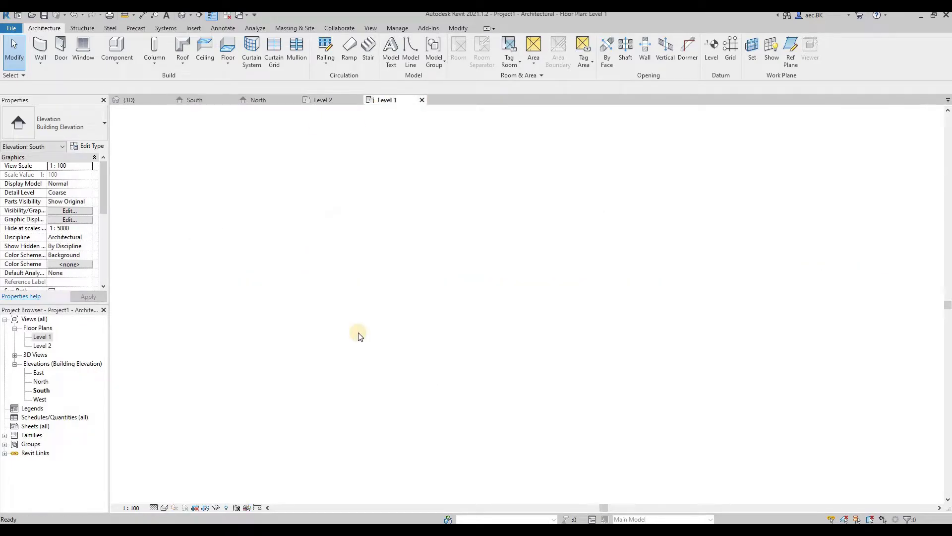
# Step: In the Level 1 plan, center the enclosed bay and start, then cancel, a brick wall across it
pyautogui.click(410, 367)
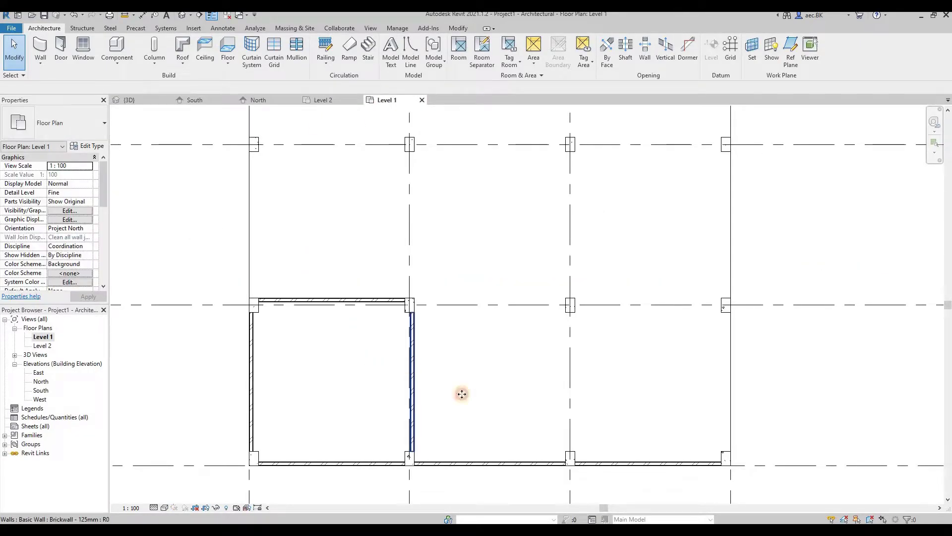
pyautogui.moveTo(341, 386); pyautogui.dragTo(330, 351, button='middle')
pyautogui.click(330, 350)
pyautogui.press('w')
pyautogui.press('a')
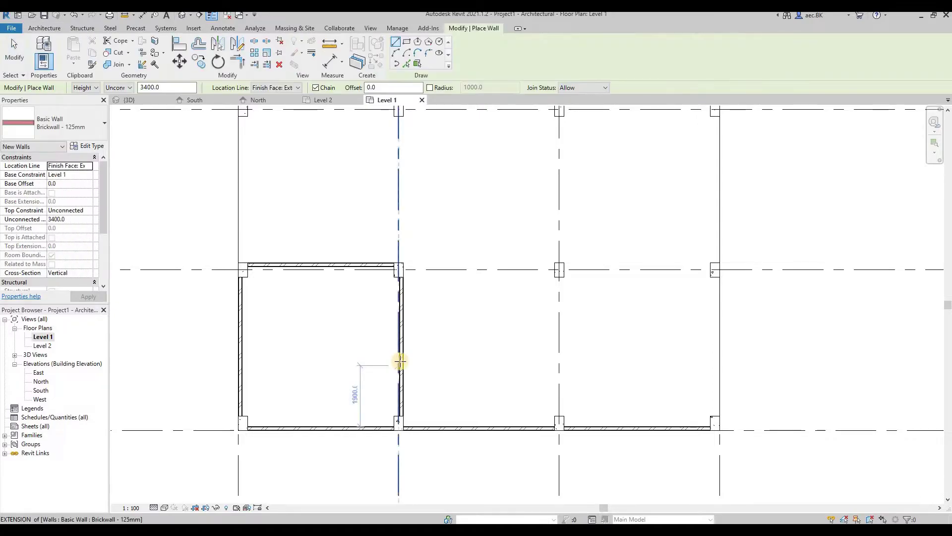
pyautogui.click(405, 369)
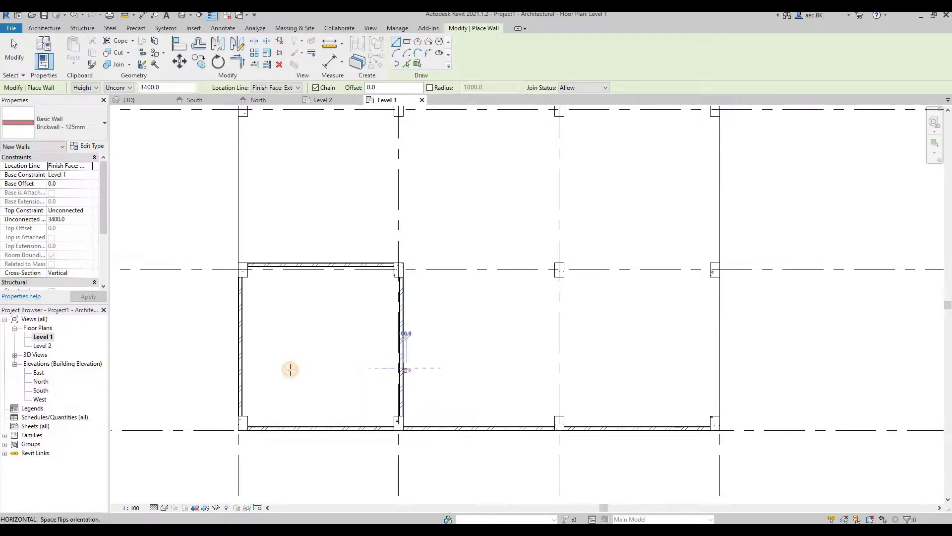
pyautogui.scroll(1, 290, 368)
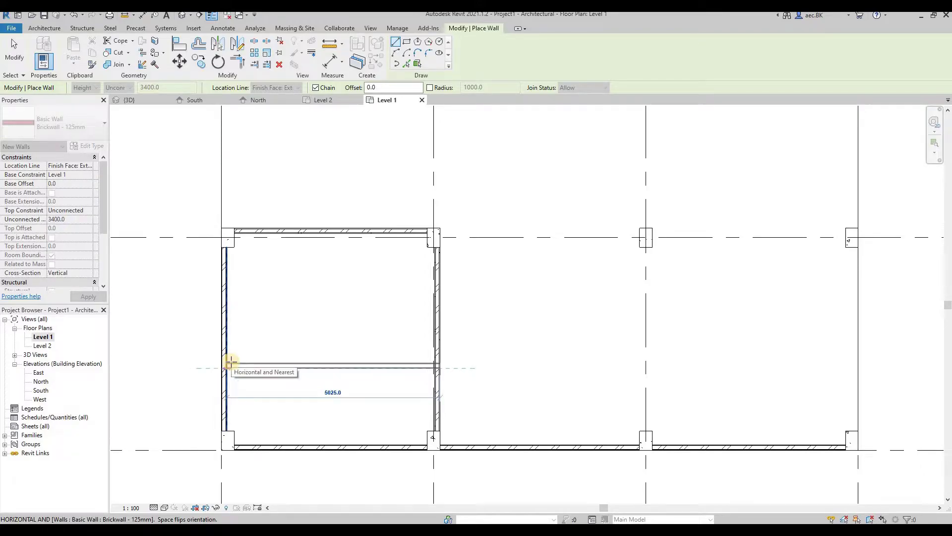
pyautogui.press('Escape')
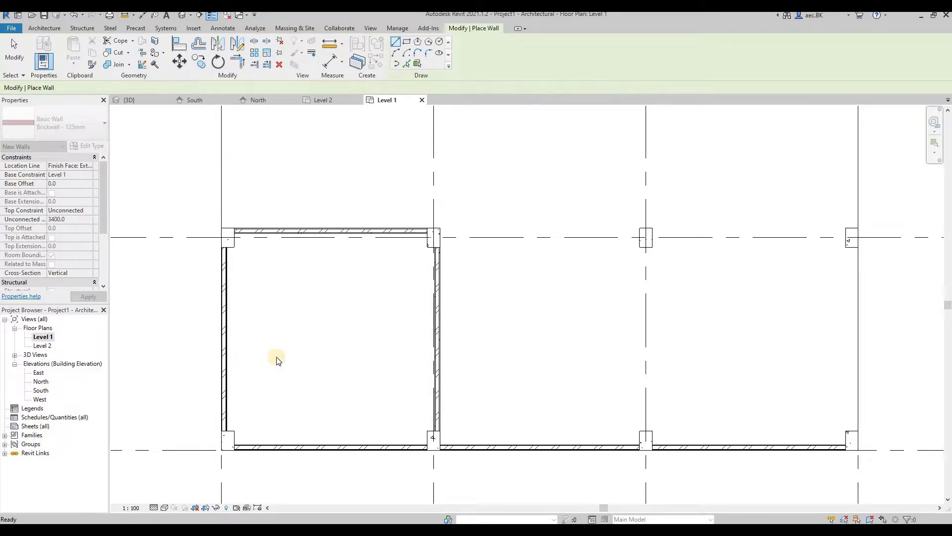
pyautogui.press('Escape')
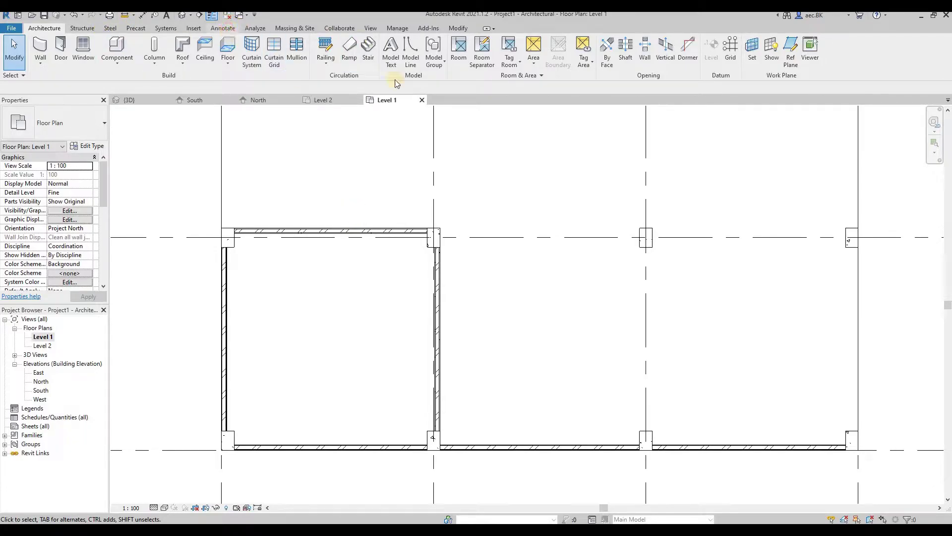
pyautogui.click(222, 28)
# Step: Draw detail lines from the bottom wall with 1000 and 1500 lengths, then select both partition lines
pyautogui.click(253, 54)
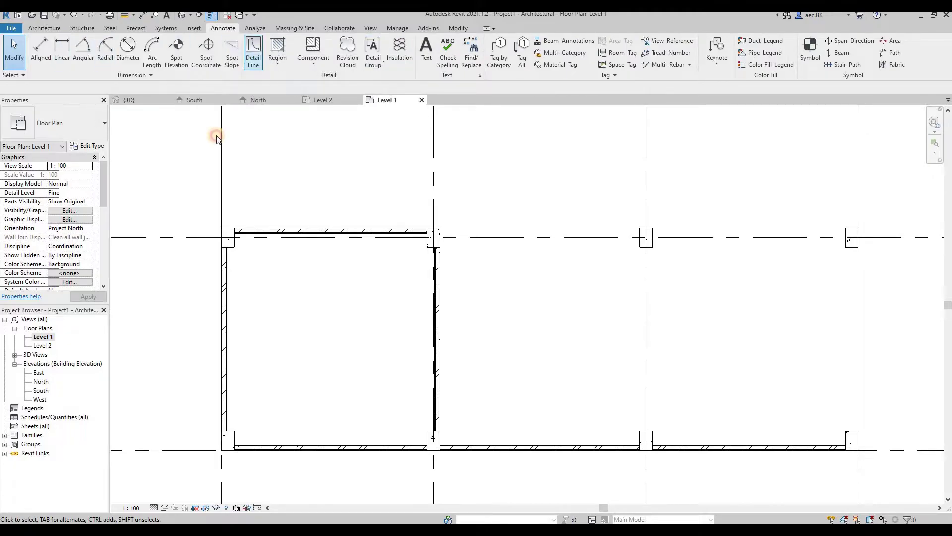
pyautogui.click(345, 444)
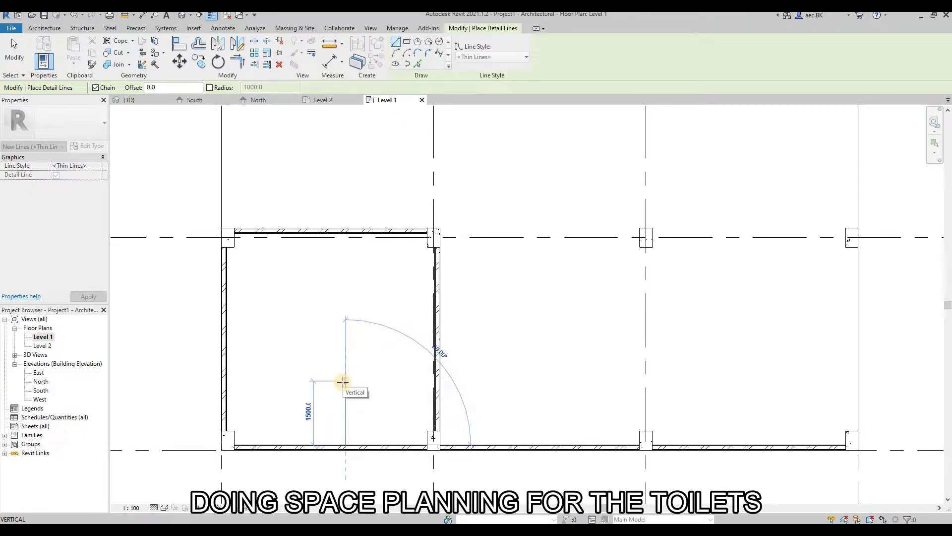
pyautogui.click(343, 382)
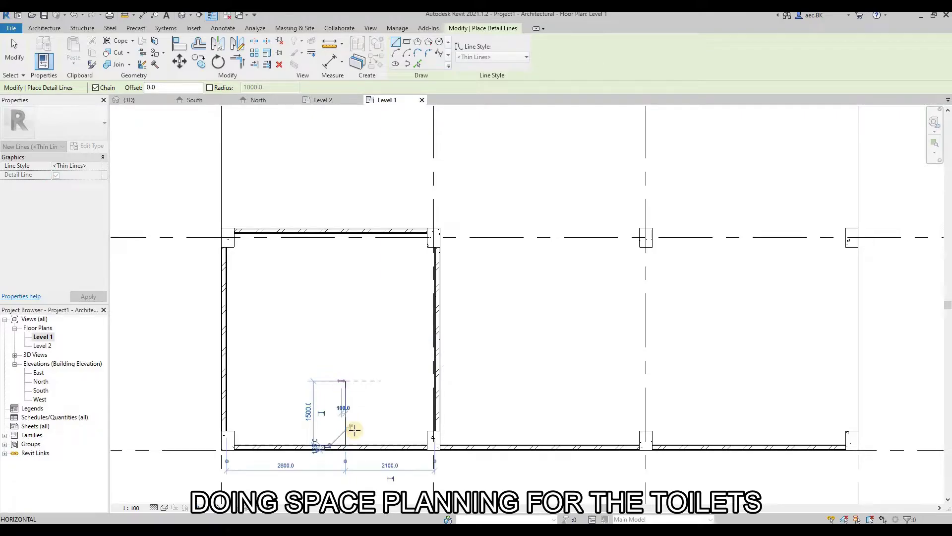
pyautogui.click(346, 444)
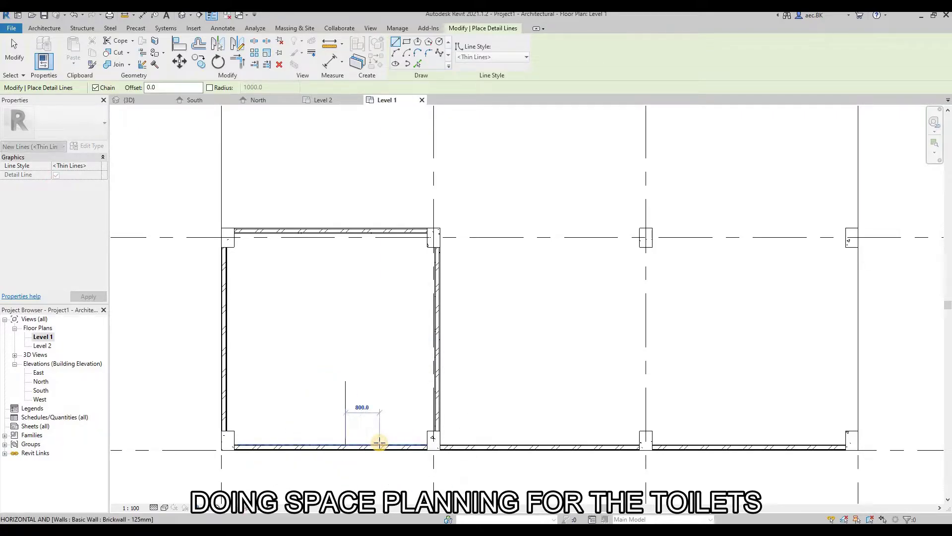
pyautogui.write('1000')
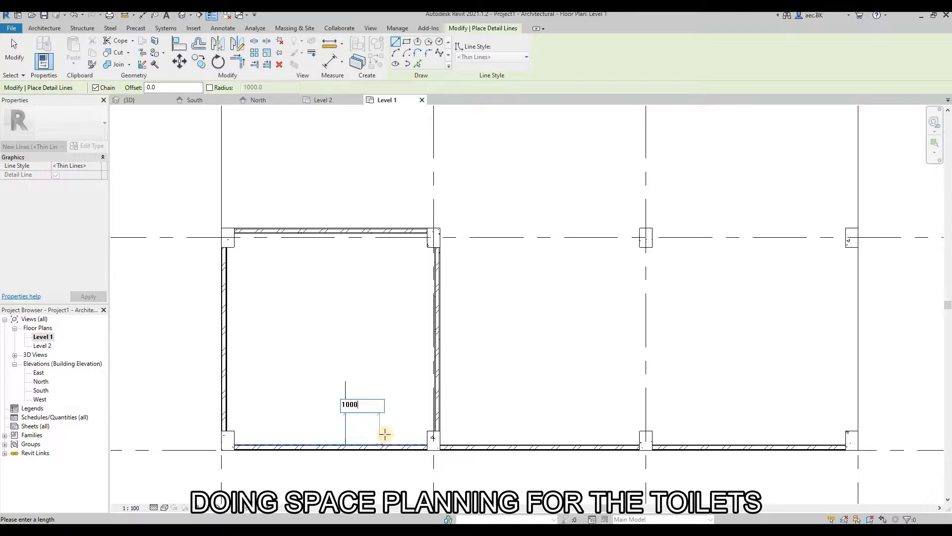
pyautogui.press('Return')
pyautogui.write('1500')
pyautogui.press('Return')
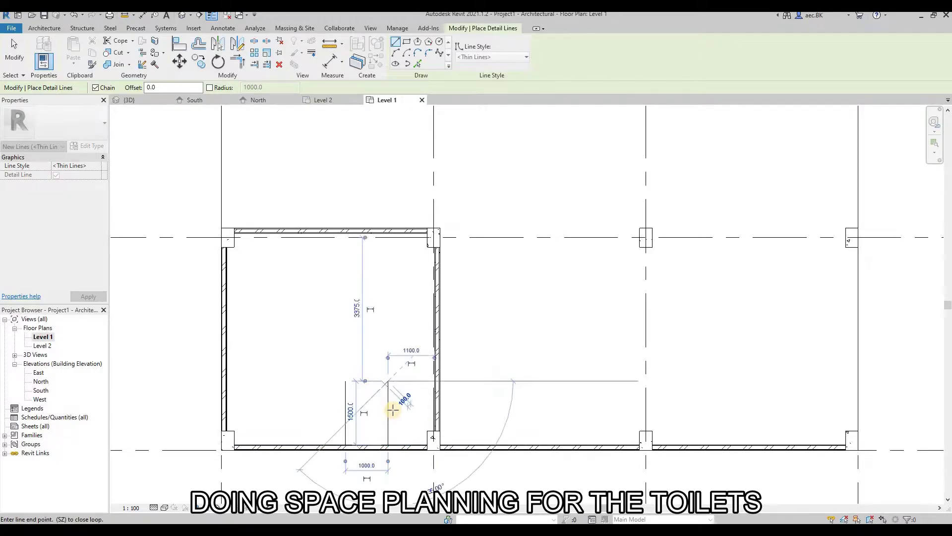
pyautogui.press('Escape')
pyautogui.press('Escape')
pyautogui.moveTo(398, 413); pyautogui.dragTo(325, 399)
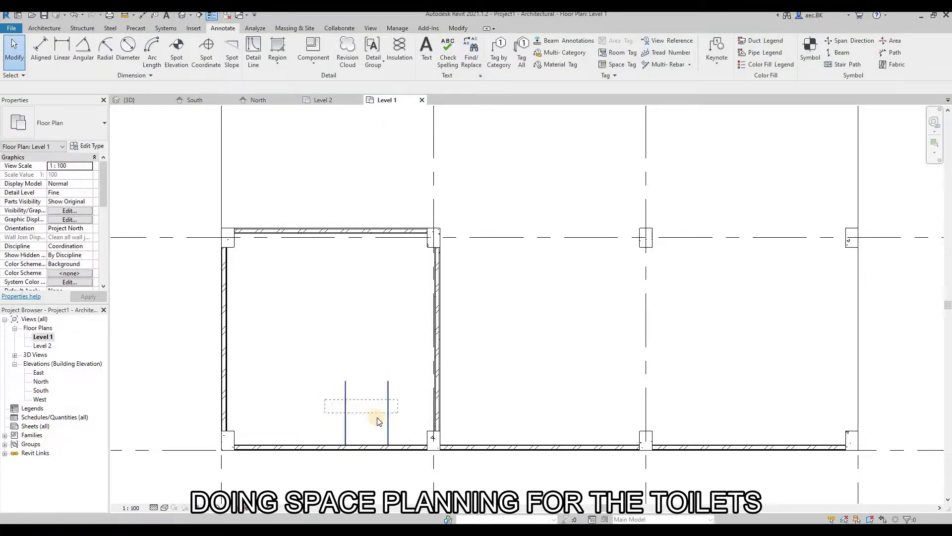
# Step: Move the partition lines along the bottom wall and copy one partition line beside them
pyautogui.click(183, 62)
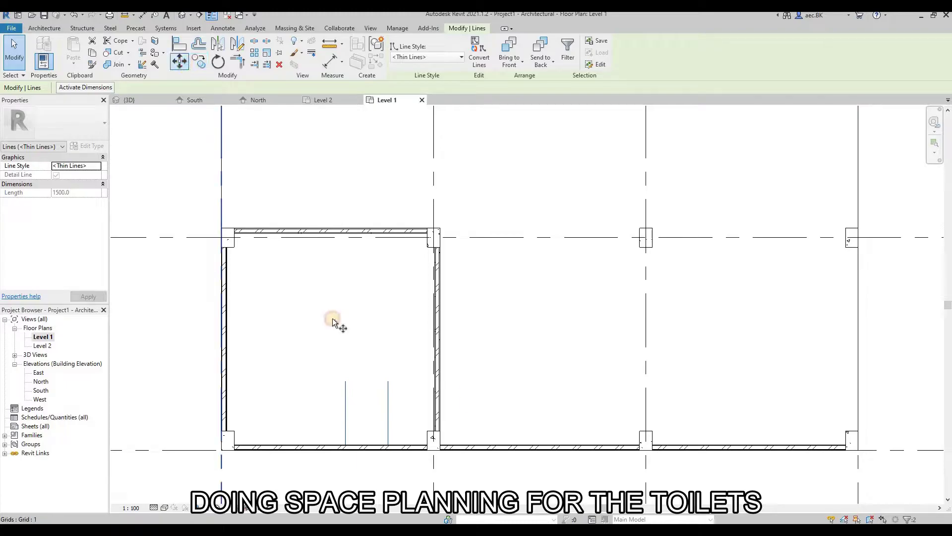
pyautogui.click(391, 442)
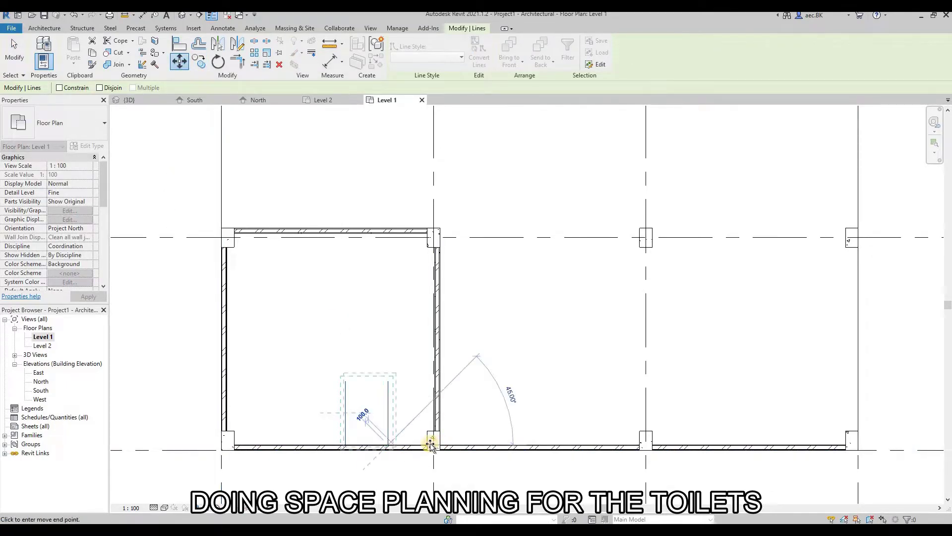
pyautogui.click(368, 443)
pyautogui.press('Escape')
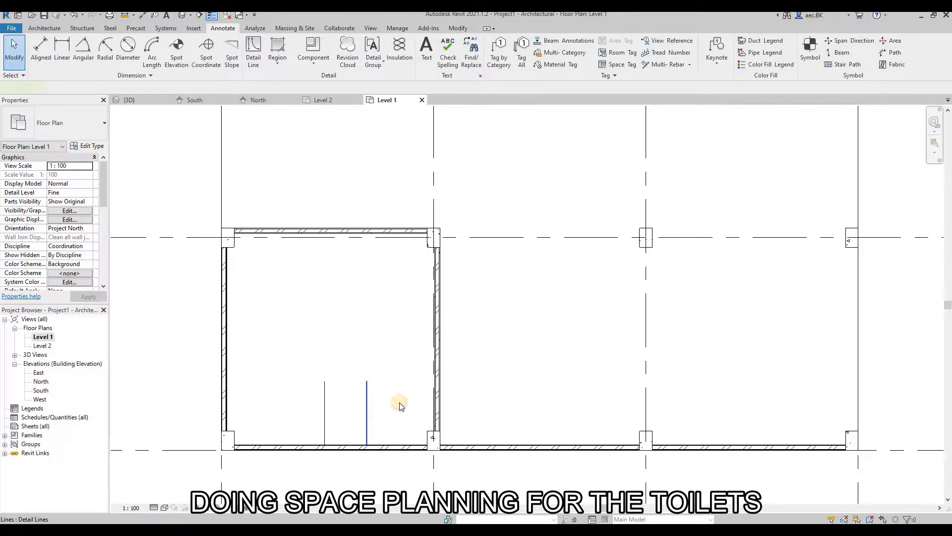
pyautogui.click(366, 421)
pyautogui.click(202, 66)
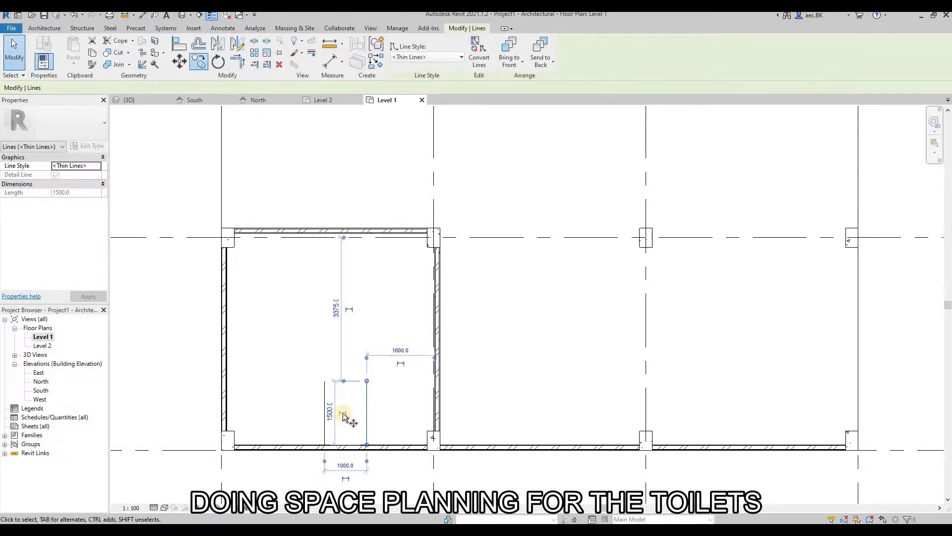
pyautogui.click(371, 412)
pyautogui.press('Escape')
# Step: Select the three partition lines and start a move with MV, then clear the selection
pyautogui.click(366, 418)
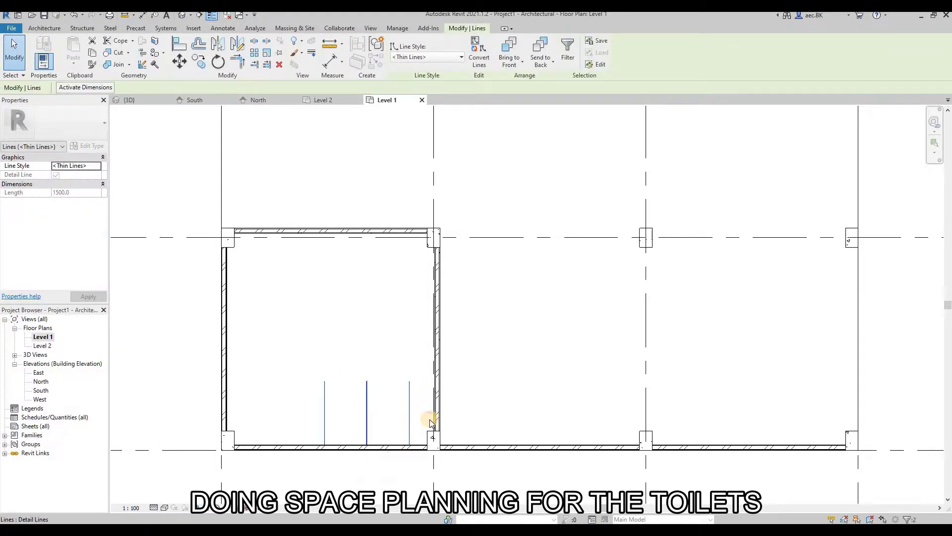
pyautogui.moveTo(425, 387); pyautogui.dragTo(320, 437)
pyautogui.press('m')
pyautogui.press('v')
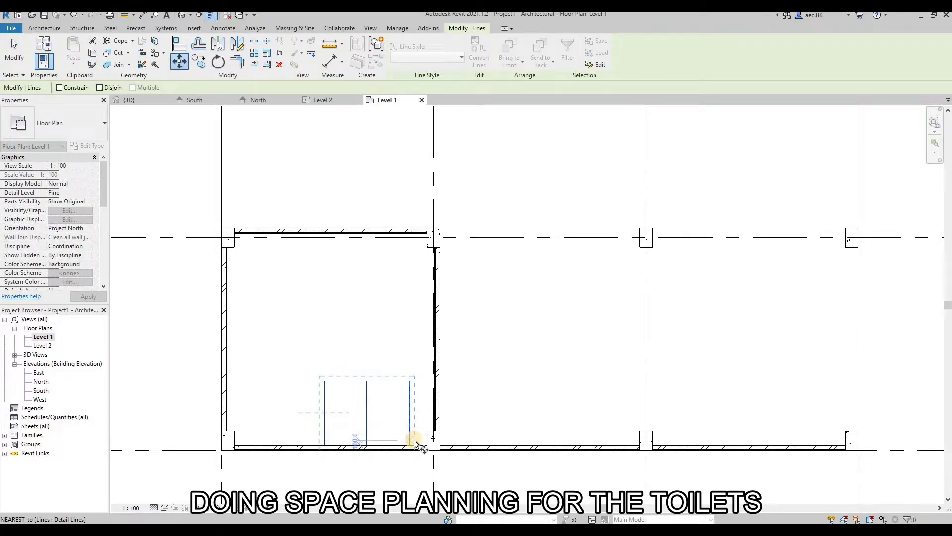
pyautogui.scroll(3, 415, 442)
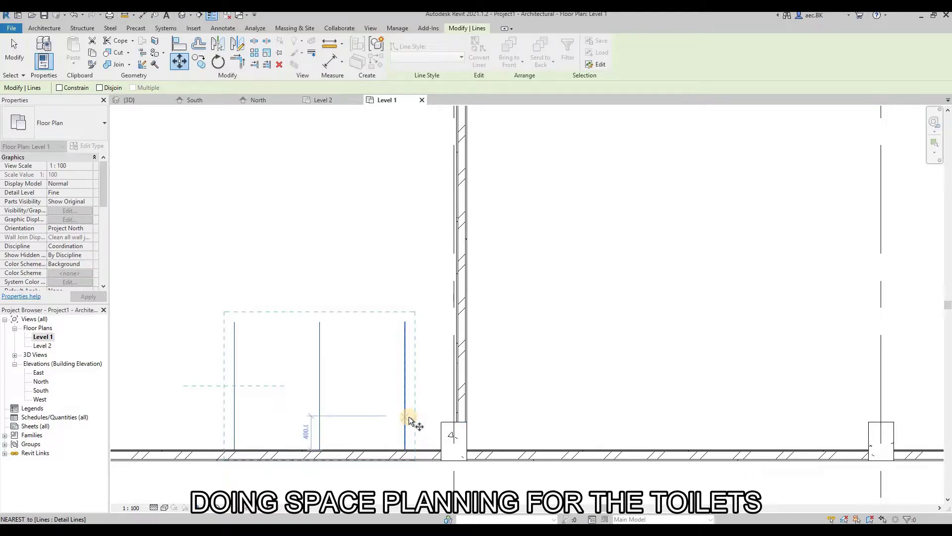
pyautogui.scroll(3, 442, 415)
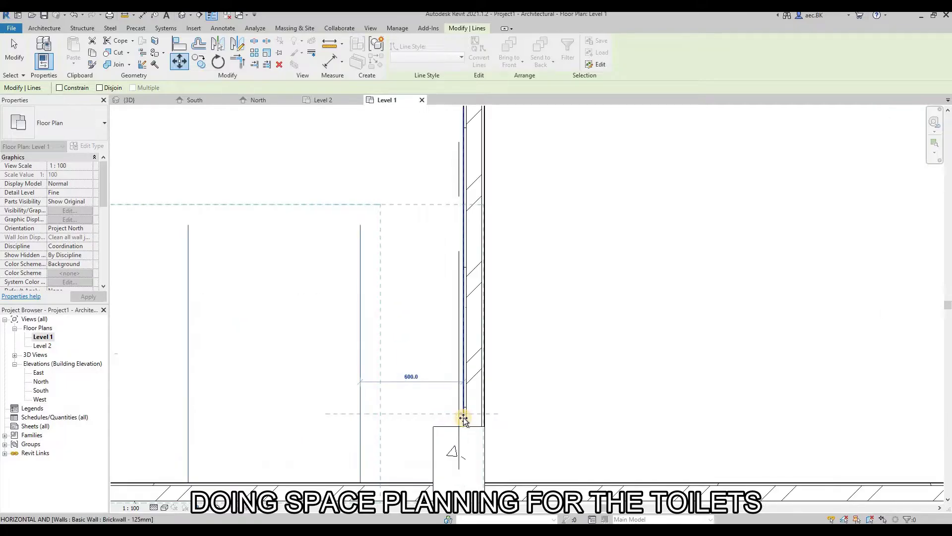
pyautogui.scroll(-2, 422, 383)
pyautogui.press('Escape')
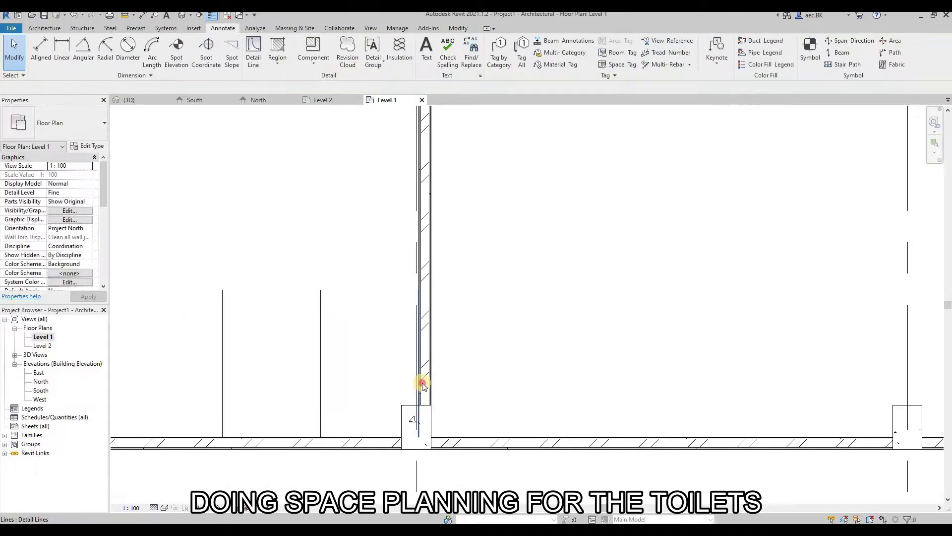
pyautogui.hotkey('ctrl', 'Left')
pyautogui.scroll(-1, 474, 389)
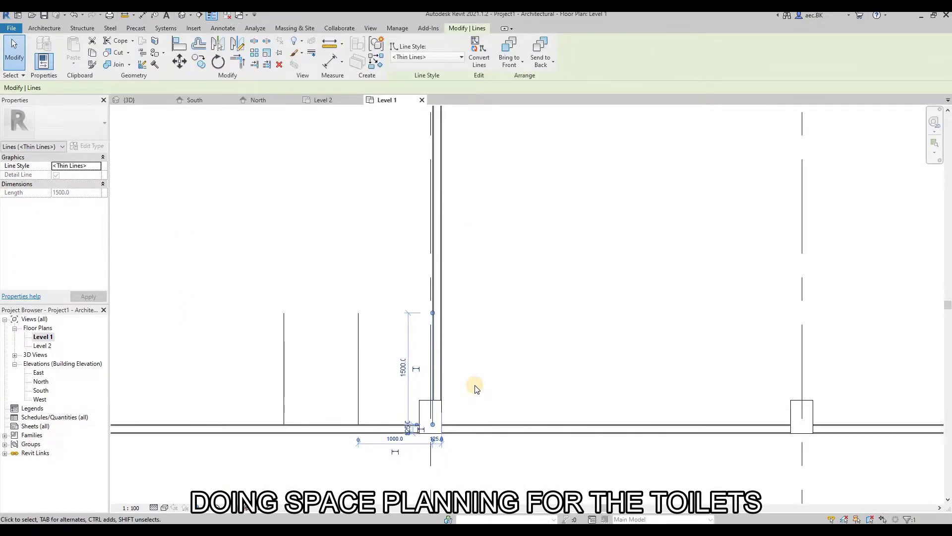
pyautogui.press('Escape')
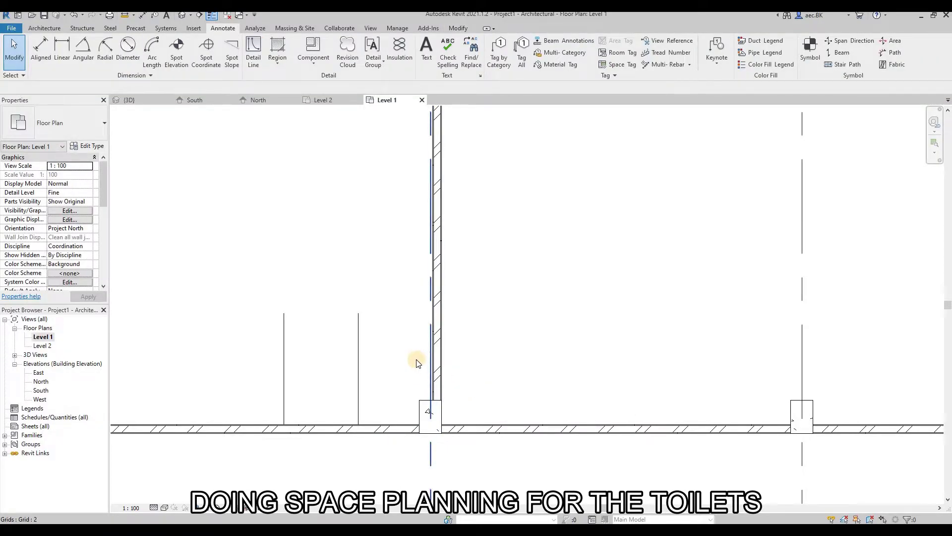
pyautogui.scroll(-2, 416, 359)
pyautogui.scroll(-1, 399, 357)
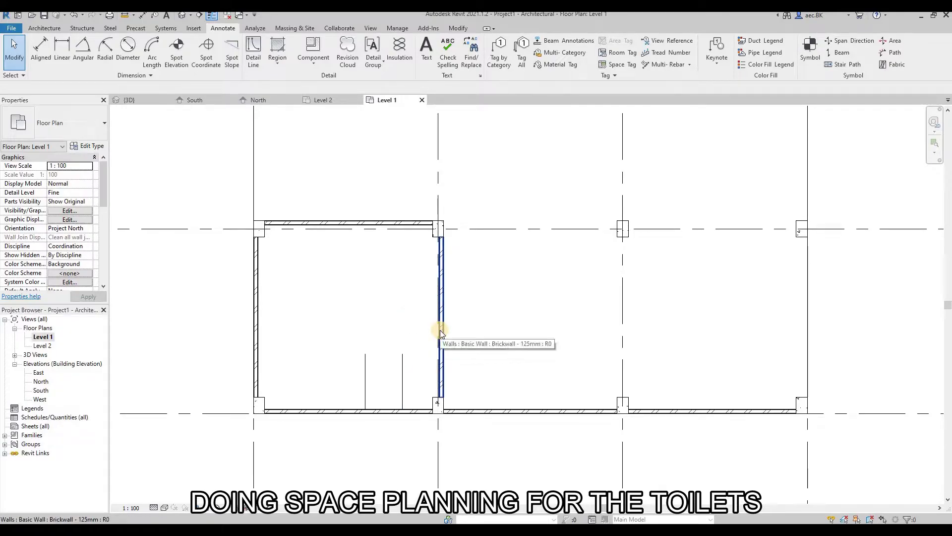
# Step: Rotate the partition line pair about the bay centre so it hangs from the top wall
pyautogui.click(367, 384)
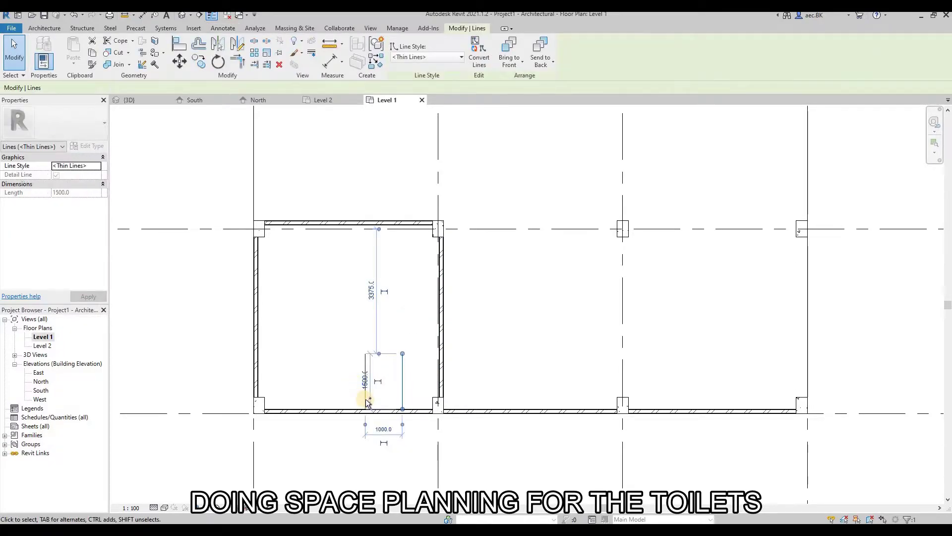
pyautogui.scroll(1, 404, 349)
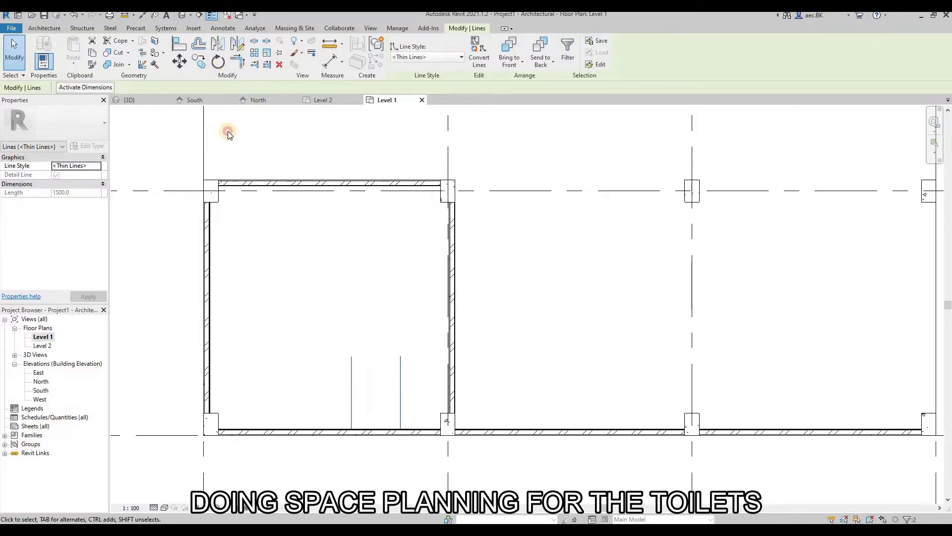
pyautogui.press('r')
pyautogui.press('o')
pyautogui.click(401, 356)
pyautogui.click(650, 356)
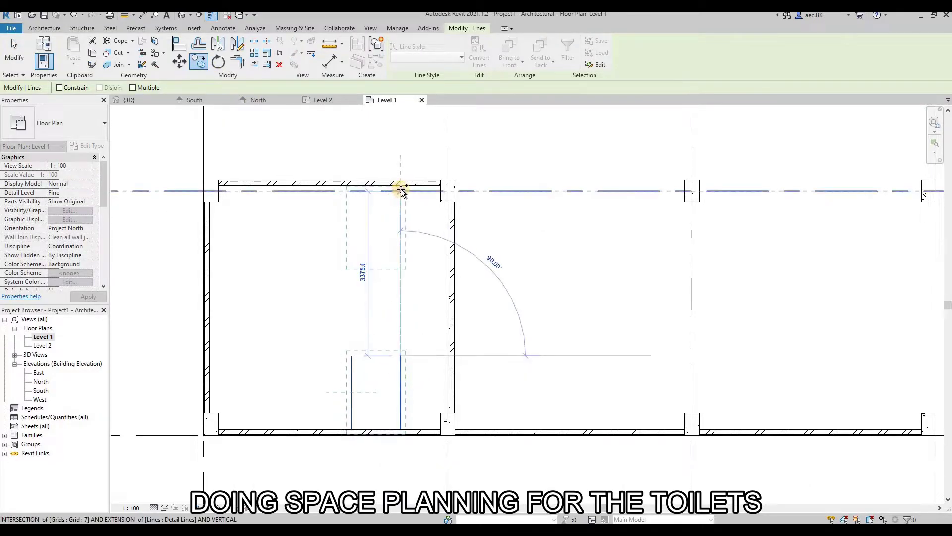
pyautogui.scroll(1, 400, 190)
pyautogui.click(406, 298)
pyautogui.scroll(-1, 417, 279)
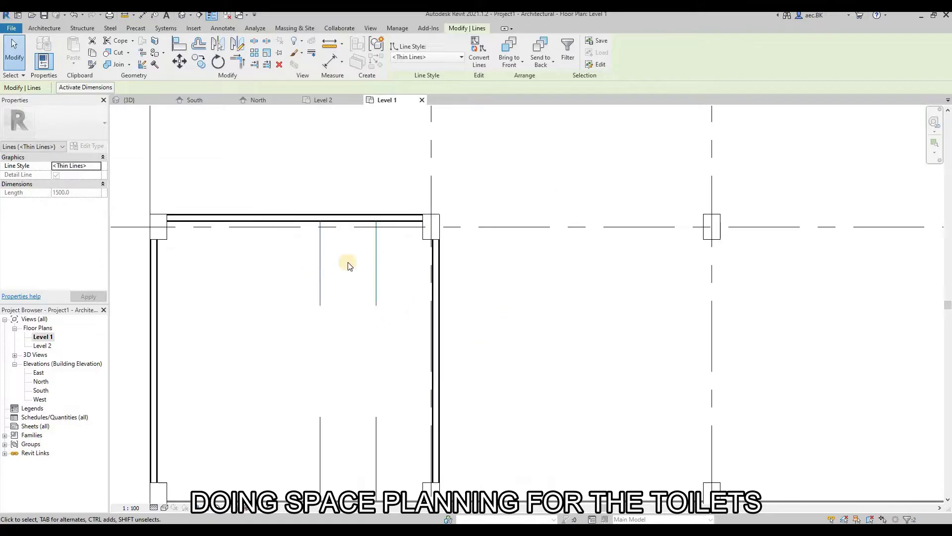
pyautogui.scroll(-2, 348, 266)
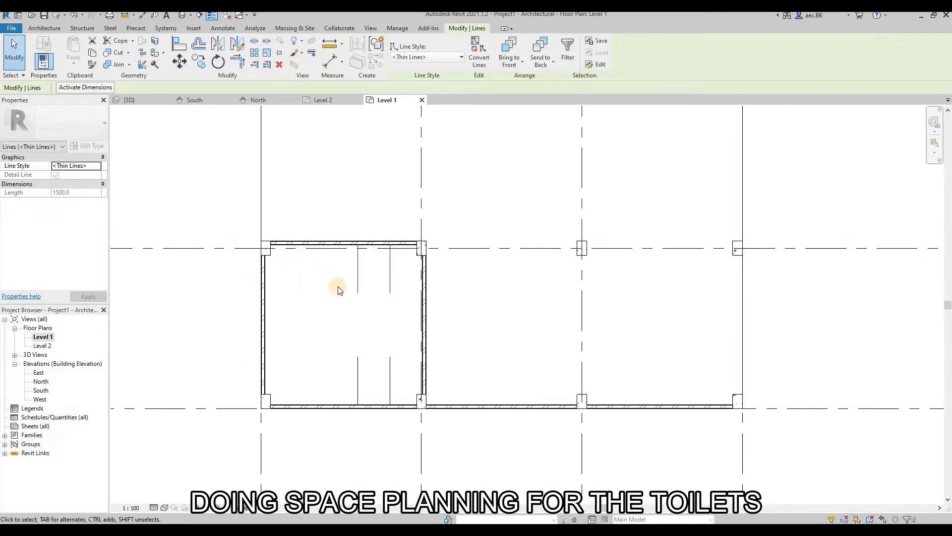
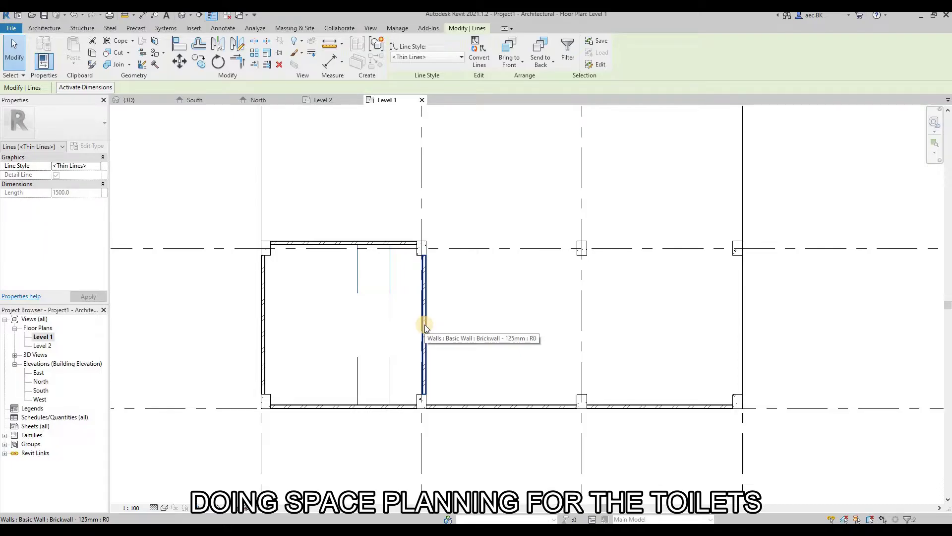
# Step: Draw a short horizontal detail line in the left toilet room
pyautogui.click(365, 309)
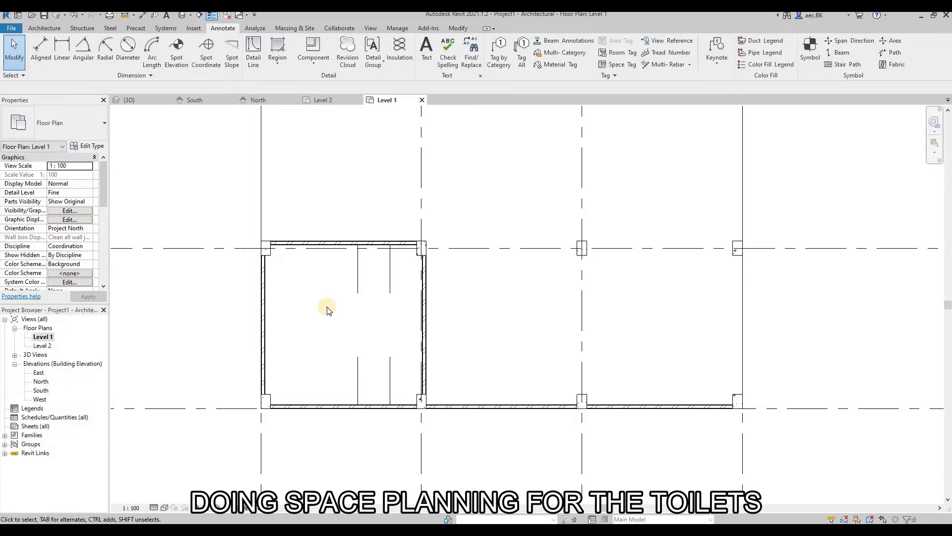
pyautogui.press('d')
pyautogui.press('l')
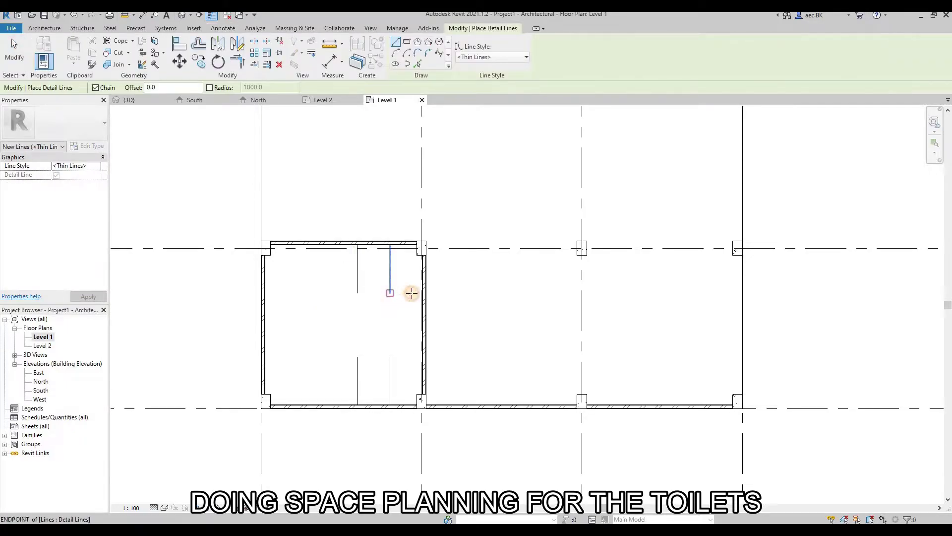
pyautogui.click(412, 293)
pyautogui.press('Escape')
pyautogui.press('Escape')
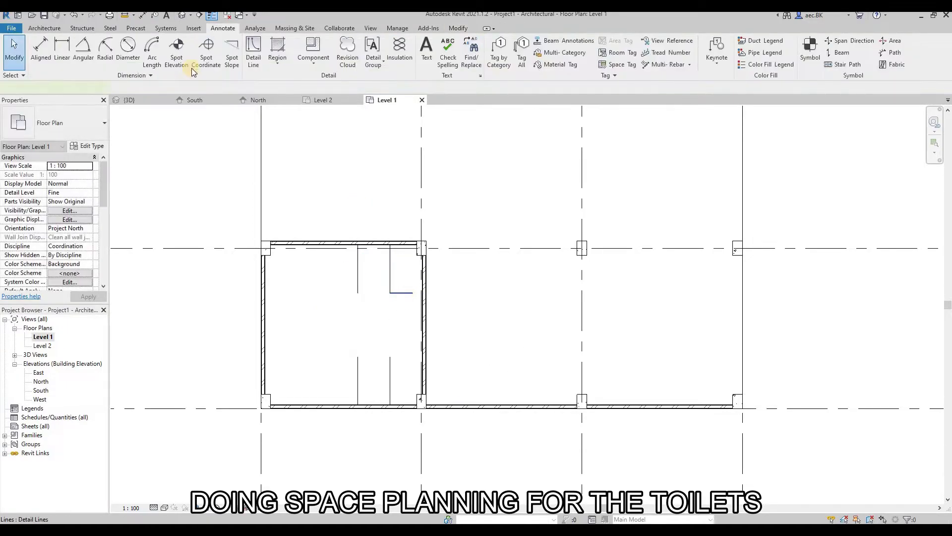
# Step: Copy the short detail line 700 below the original
pyautogui.click(198, 61)
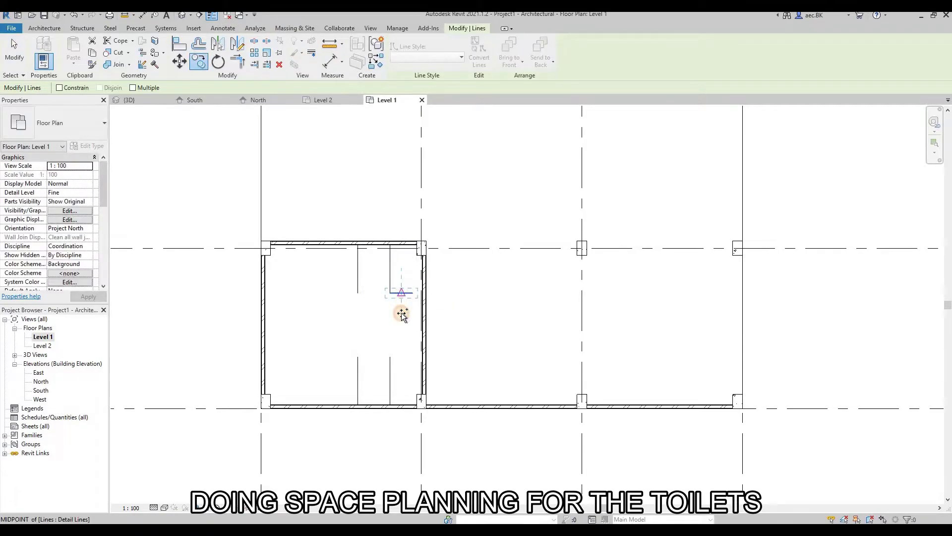
pyautogui.click(402, 314)
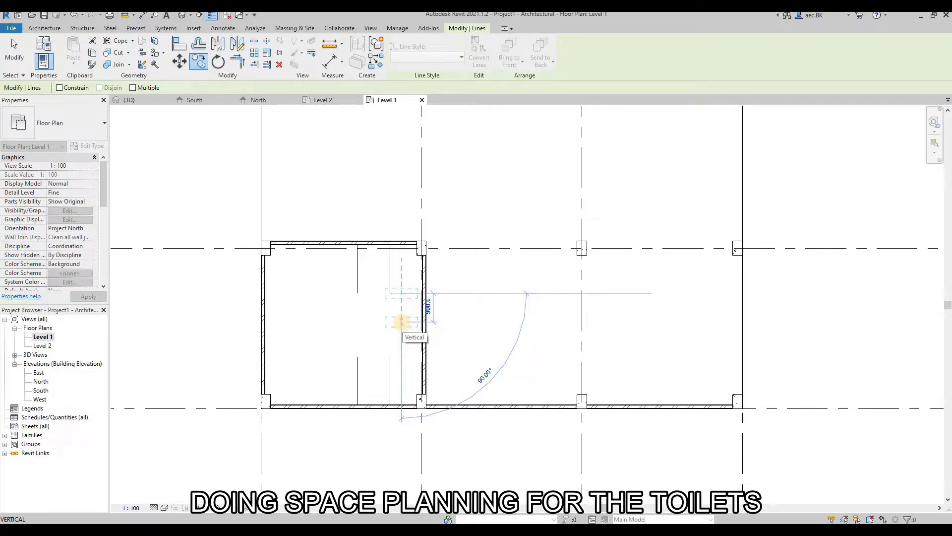
pyautogui.write('1200')
pyautogui.click(402, 322)
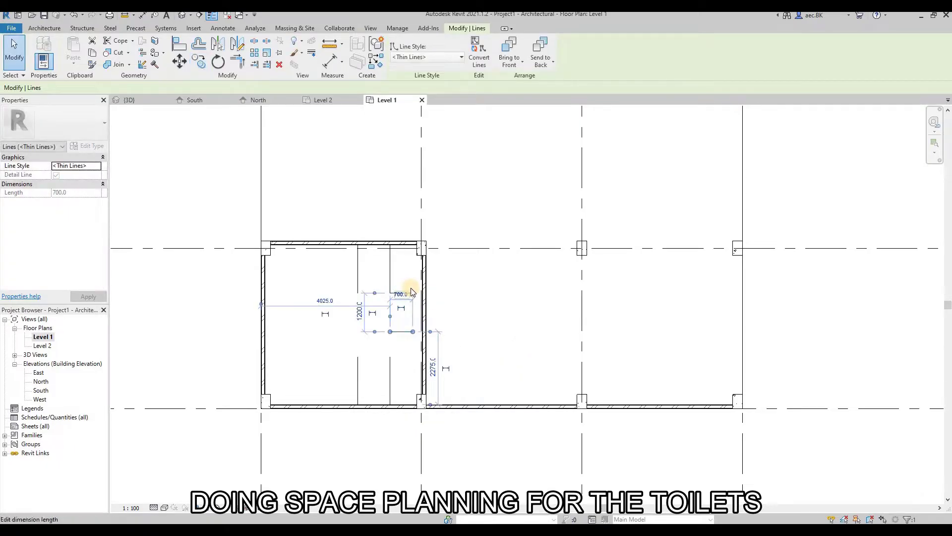
pyautogui.press('Escape')
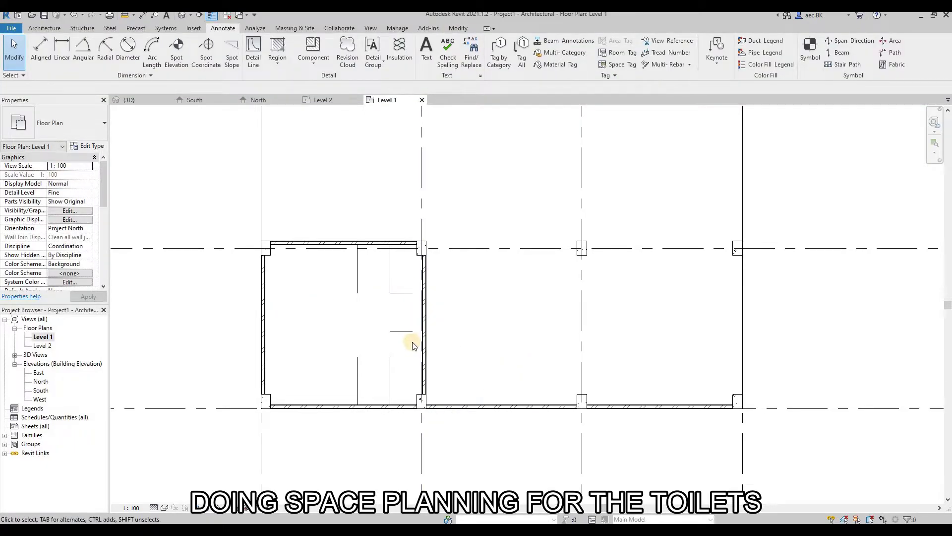
# Step: Join the two short lines with a vertical detail line
pyautogui.press('d')
pyautogui.press('l')
pyautogui.scroll(3, 415, 287)
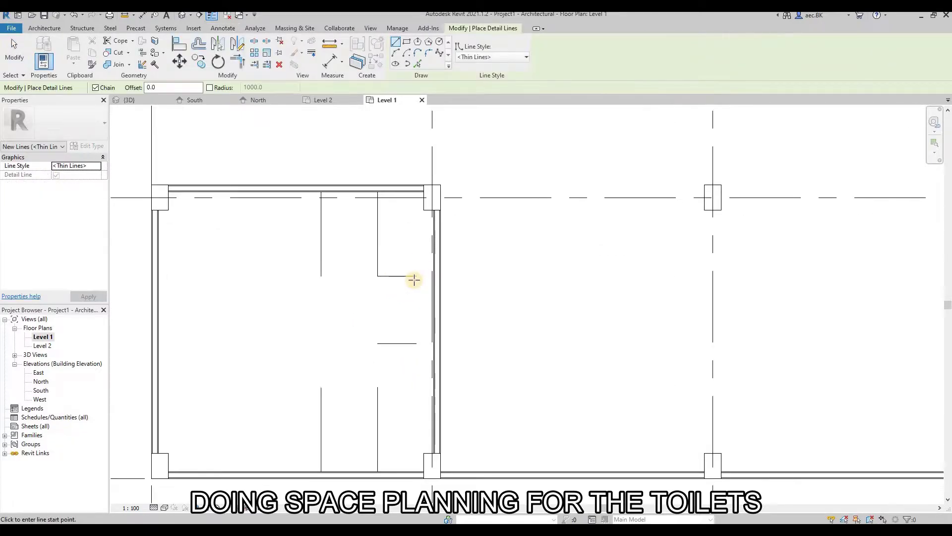
pyautogui.click(414, 278)
pyautogui.click(417, 342)
pyautogui.press('Escape')
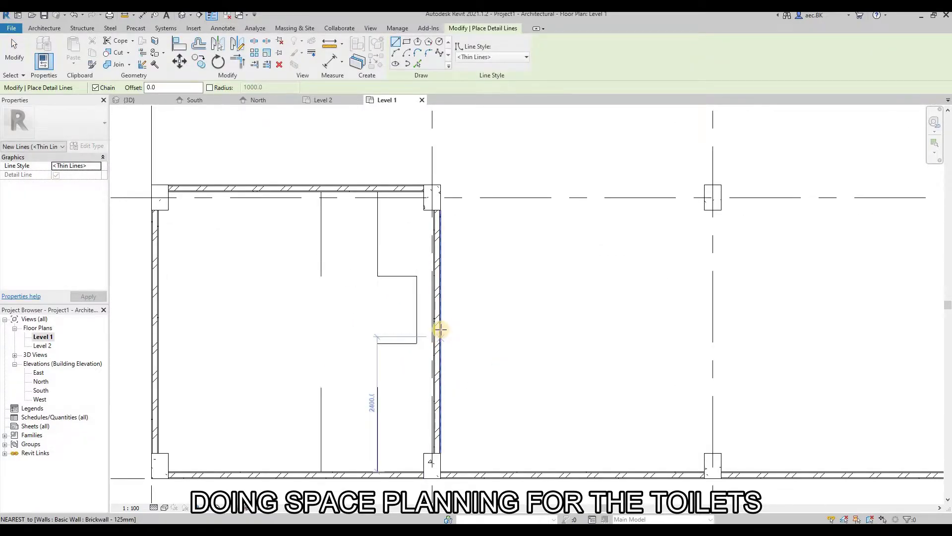
pyautogui.press('Escape')
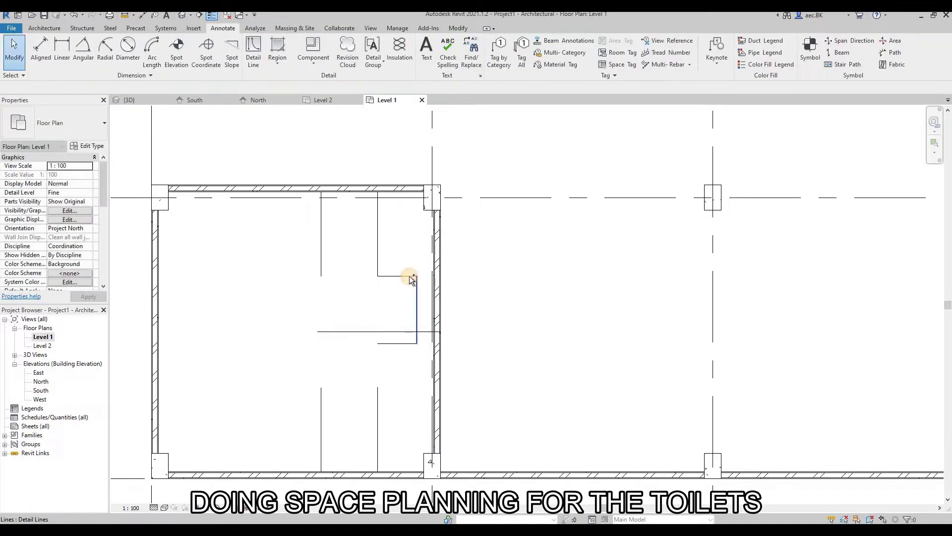
# Step: Move the three connected cubicle lines 400 down
pyautogui.click(416, 307)
pyautogui.press('Tab')
pyautogui.click(395, 343)
pyautogui.click(179, 61)
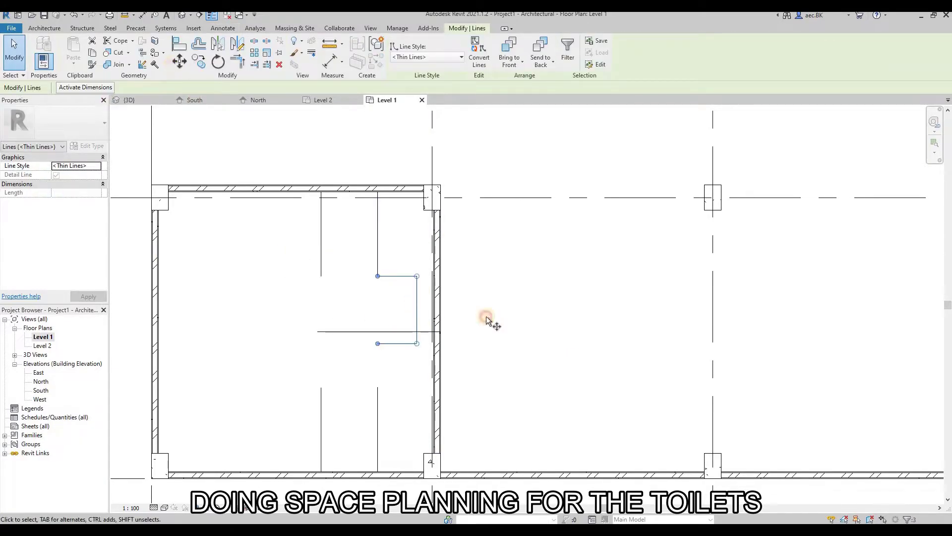
pyautogui.click(412, 307)
pyautogui.write('400')
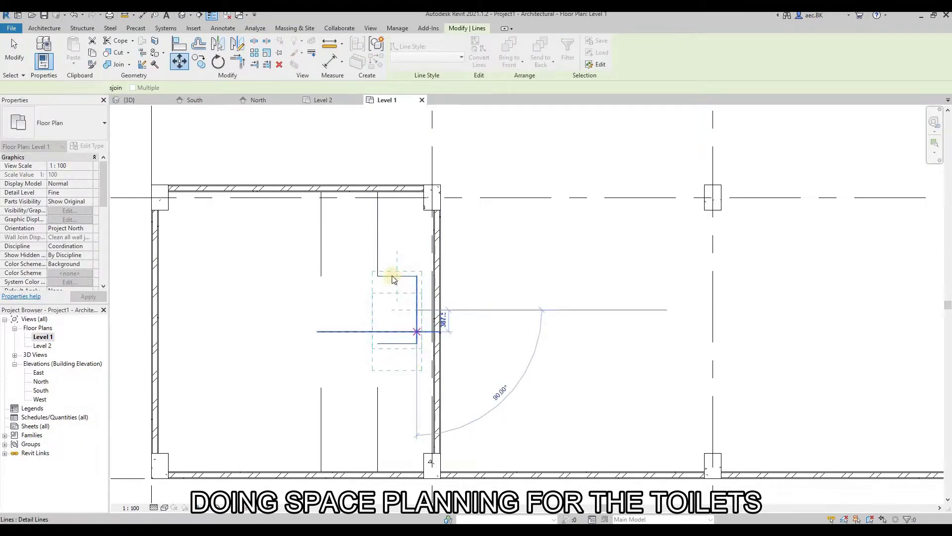
pyautogui.press('Return')
# Step: Add a vertical detail line from the top wall to the cubicle outline's top
pyautogui.press('Escape')
pyautogui.press('d')
pyautogui.press('l')
pyautogui.click(377, 193)
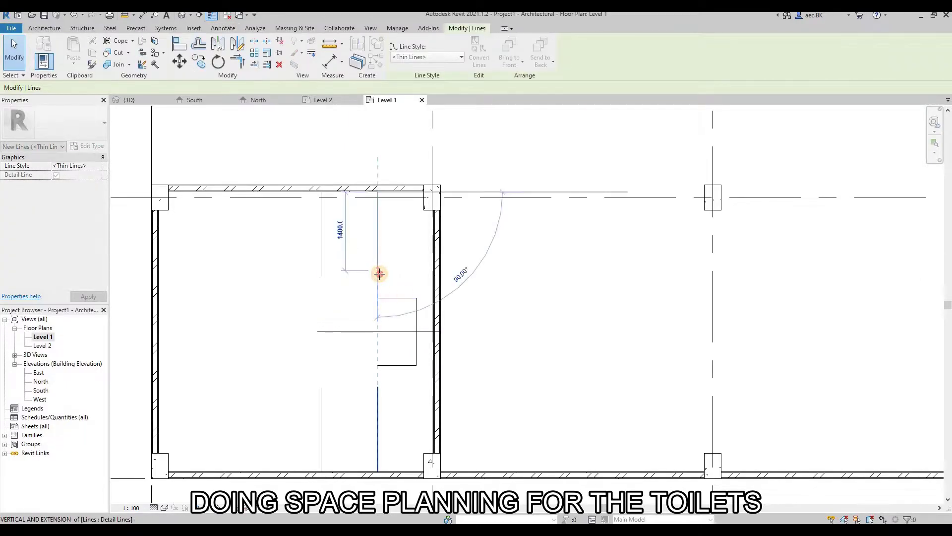
pyautogui.click(391, 296)
pyautogui.press('Escape')
pyautogui.press('Escape')
pyautogui.scroll(-1, 397, 298)
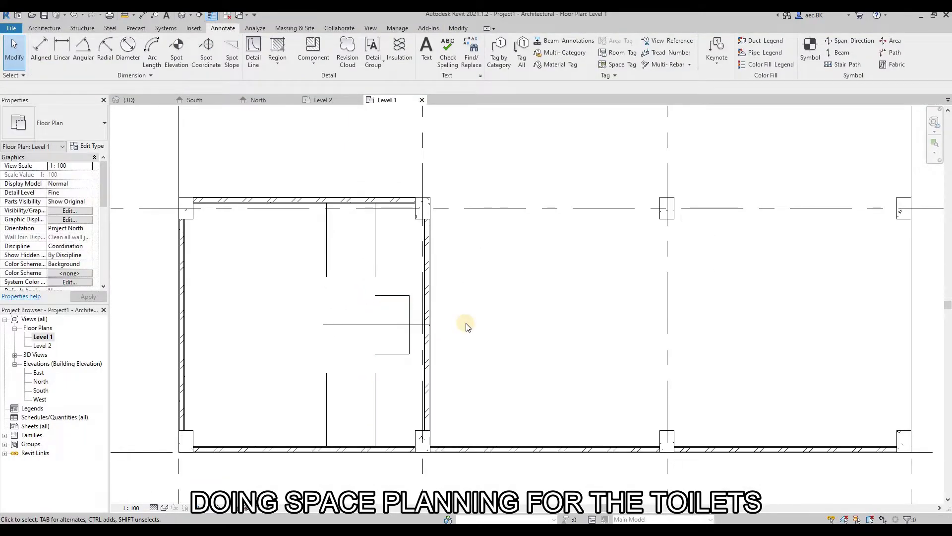
pyautogui.scroll(-2, 446, 300)
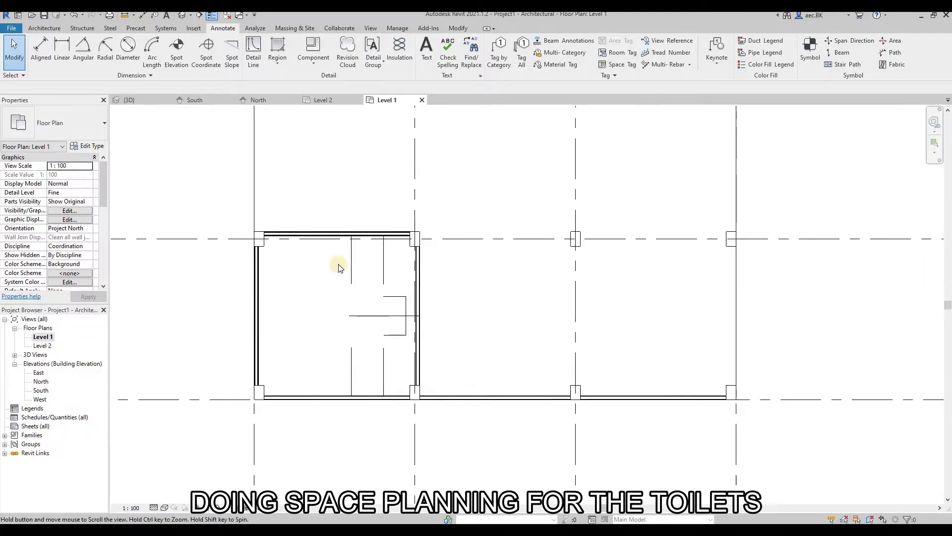
pyautogui.scroll(1, 377, 276)
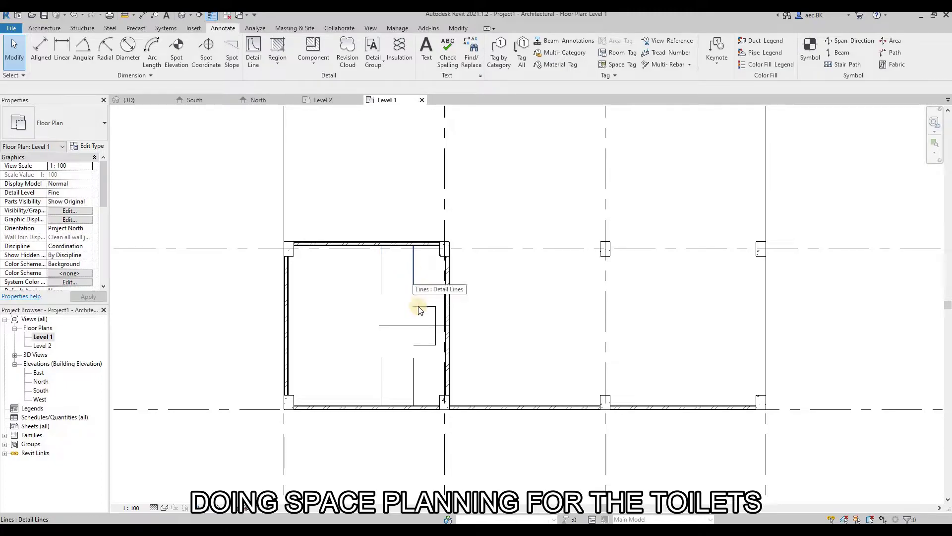
# Step: Draw a horizontal detail line from the right wall to the left wall
pyautogui.press('d')
pyautogui.press('l')
pyautogui.click(435, 306)
pyautogui.click(293, 304)
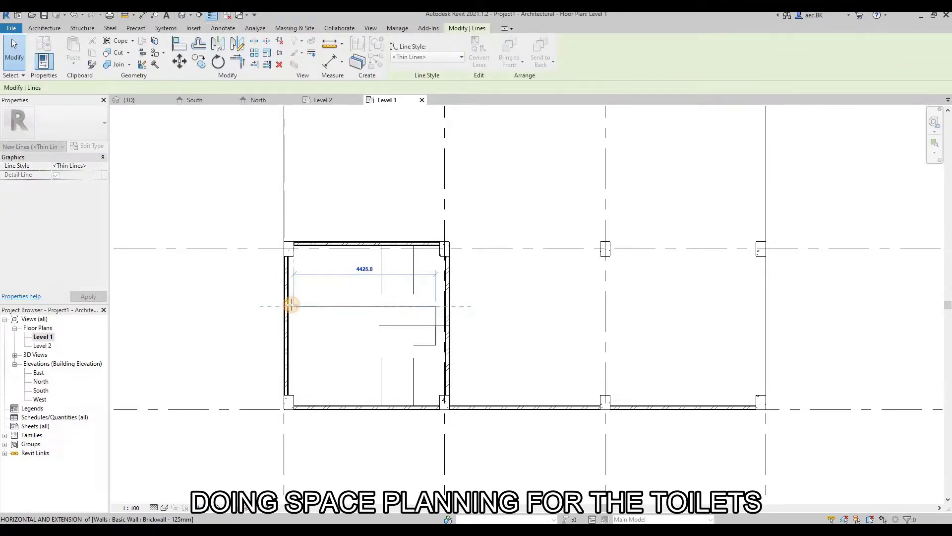
pyautogui.press('Escape')
pyautogui.press('Escape')
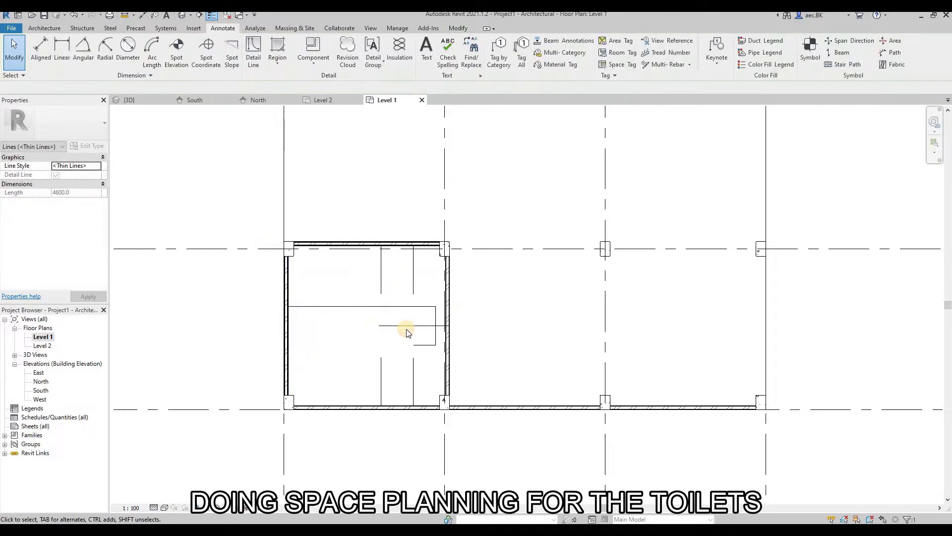
# Step: Extend the lower short line to the left wall
pyautogui.click(409, 348)
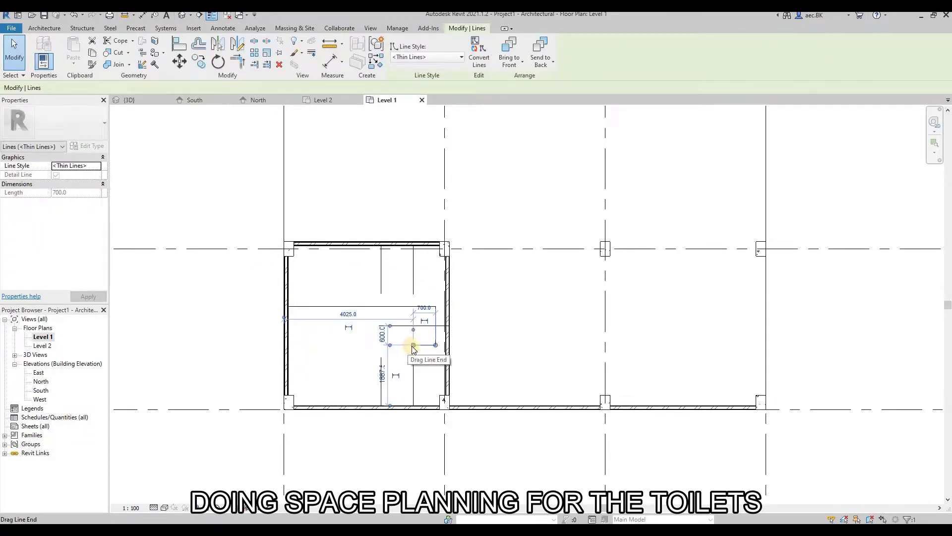
pyautogui.moveTo(413, 345); pyautogui.dragTo(295, 339)
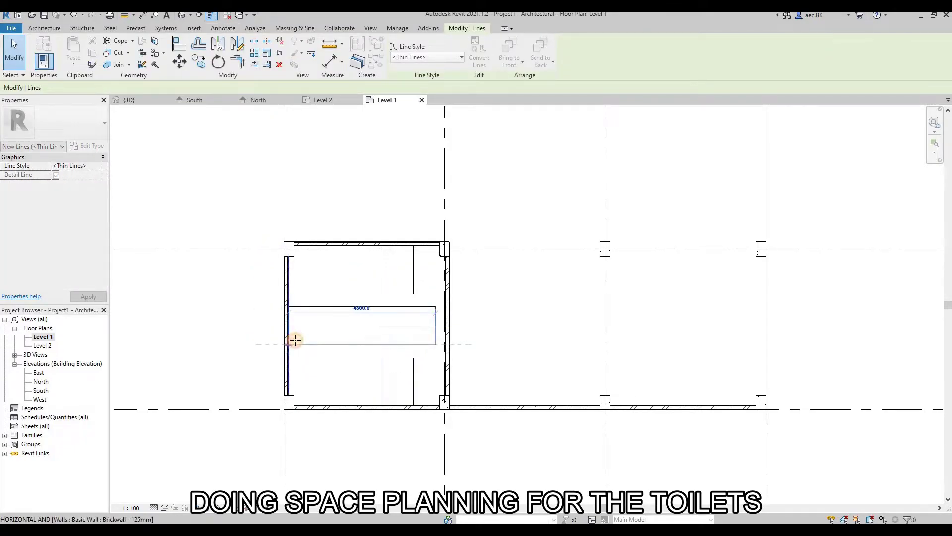
pyautogui.press('Escape')
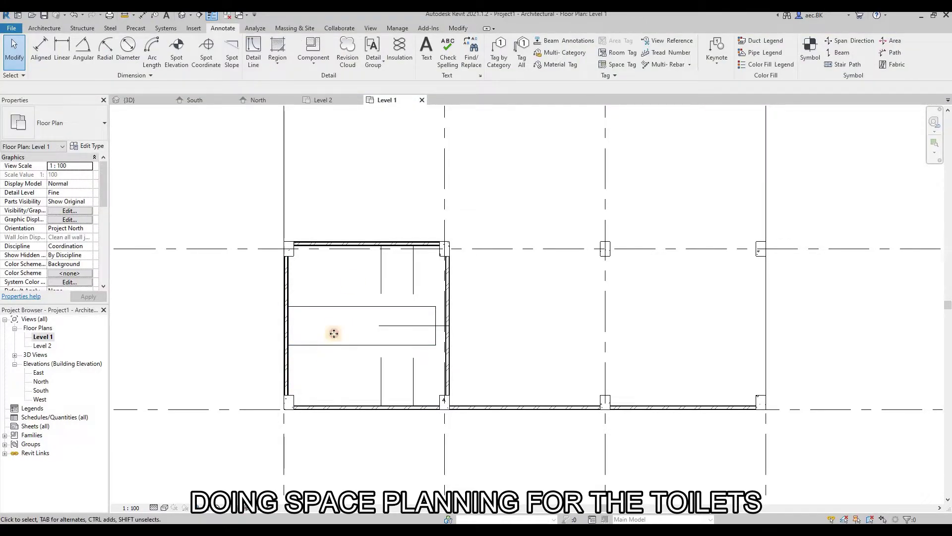
pyautogui.click(334, 344)
pyautogui.click(317, 293)
# Step: Draw two Brickwall 125mm walls along the upper and lower detail lines
pyautogui.press('w')
pyautogui.press('a')
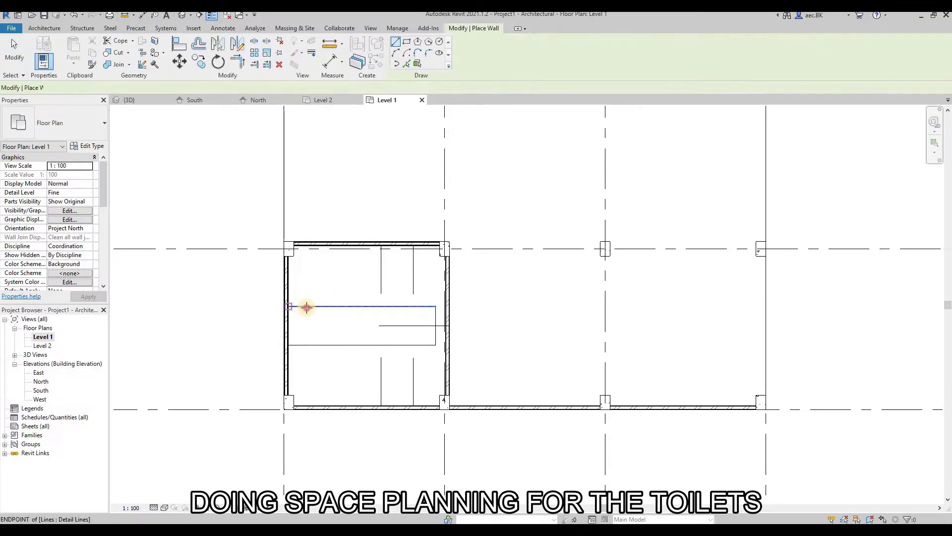
pyautogui.click(287, 306)
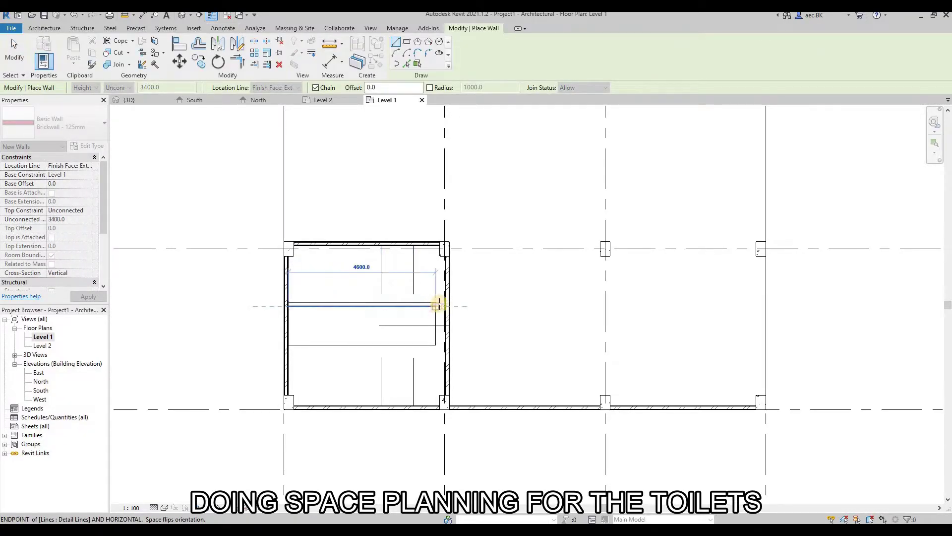
pyautogui.click(448, 303)
pyautogui.press('Escape')
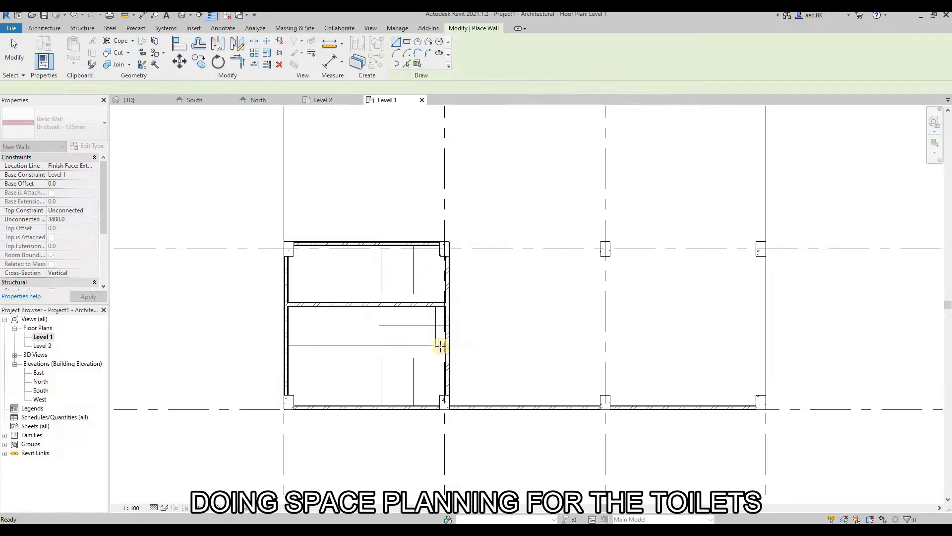
pyautogui.click(289, 344)
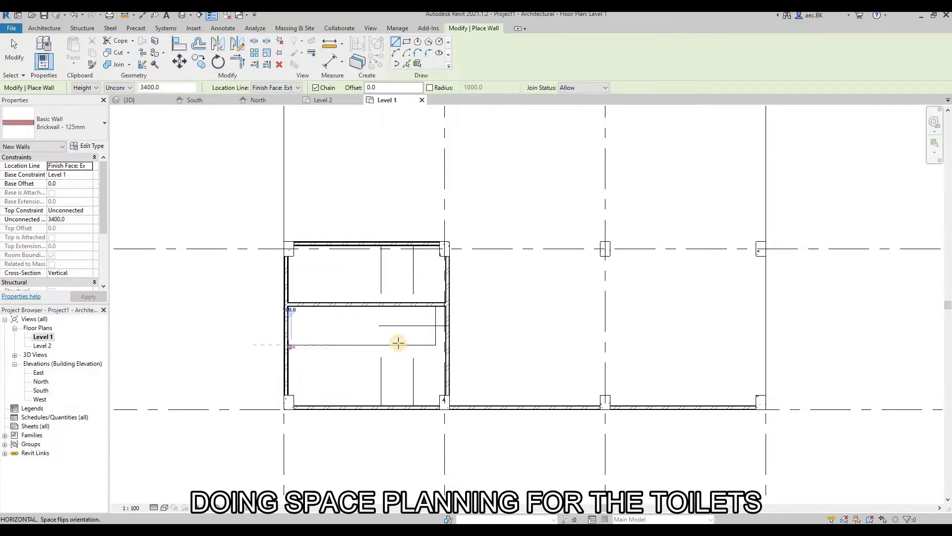
pyautogui.click(450, 342)
pyautogui.press('Escape')
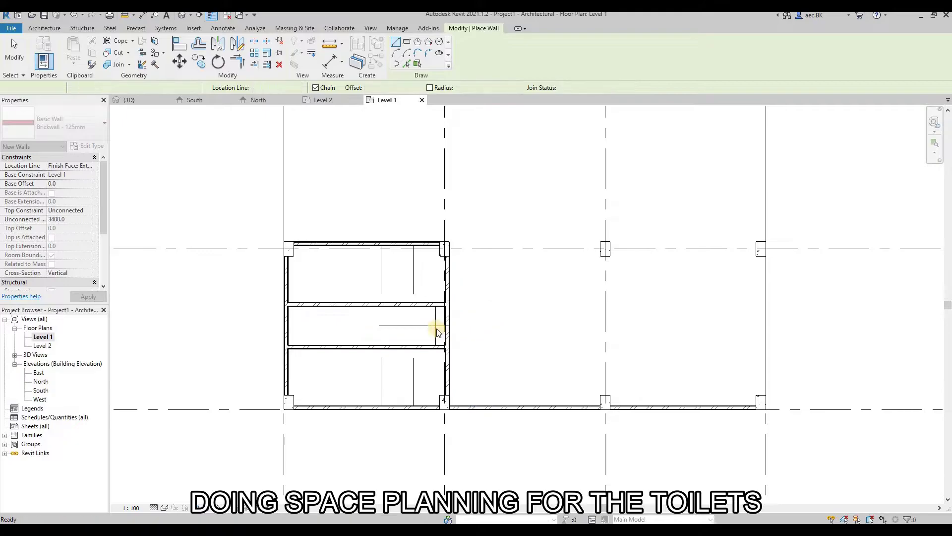
pyautogui.press('Escape')
# Step: Delete the leftover sketch detail lines
pyautogui.click(436, 332)
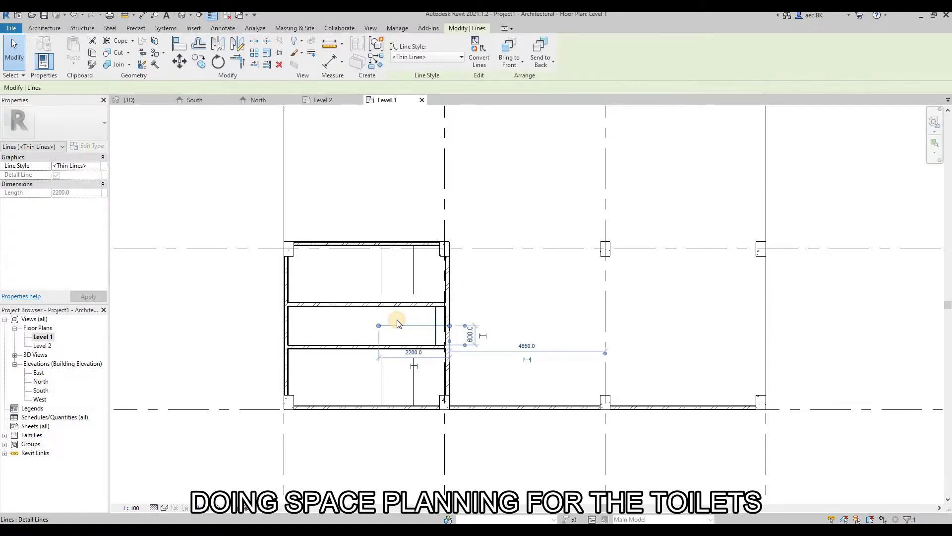
pyautogui.keyDown('ctrl'); pyautogui.click(394, 326); pyautogui.keyUp('ctrl')
pyautogui.keyDown('ctrl'); pyautogui.click(414, 283); pyautogui.keyUp('ctrl')
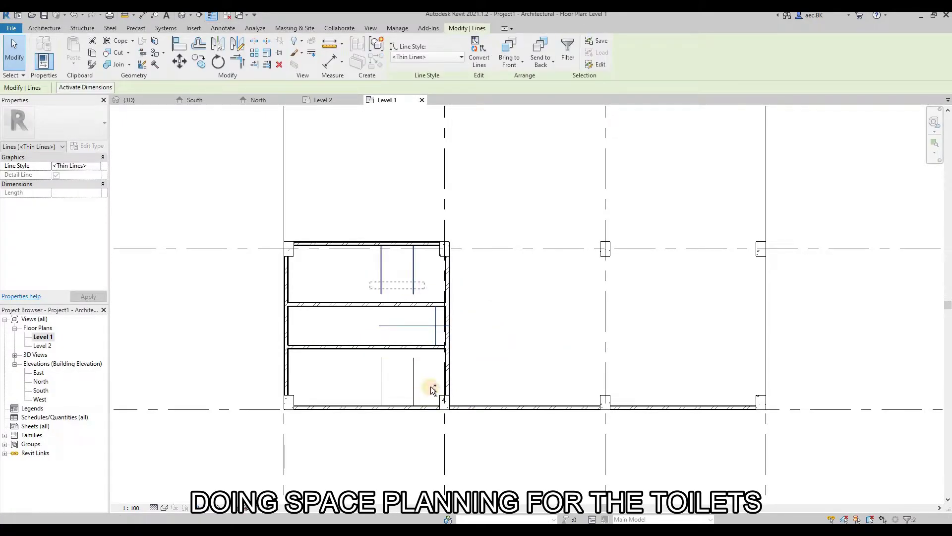
pyautogui.keyDown('ctrl'); pyautogui.click(381, 380); pyautogui.keyUp('ctrl')
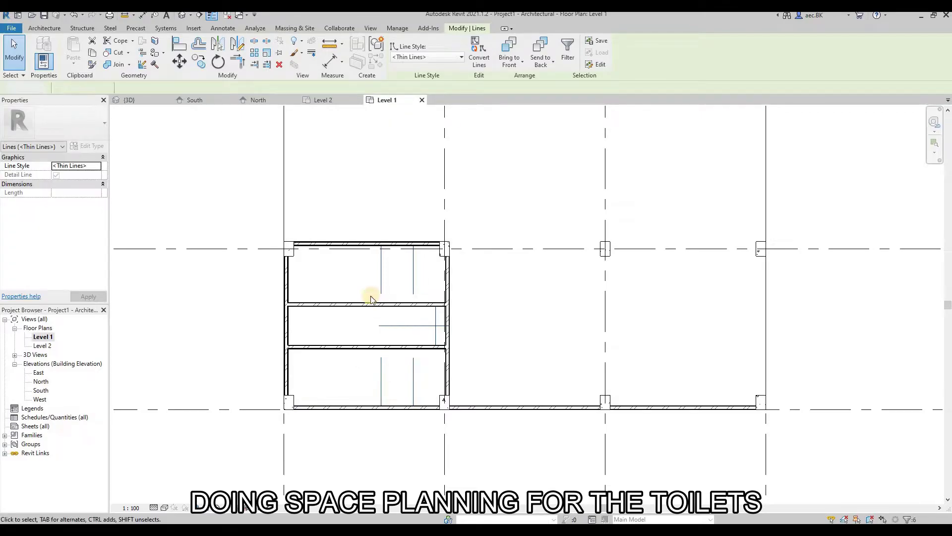
pyautogui.press('Delete')
pyautogui.scroll(1, 316, 297)
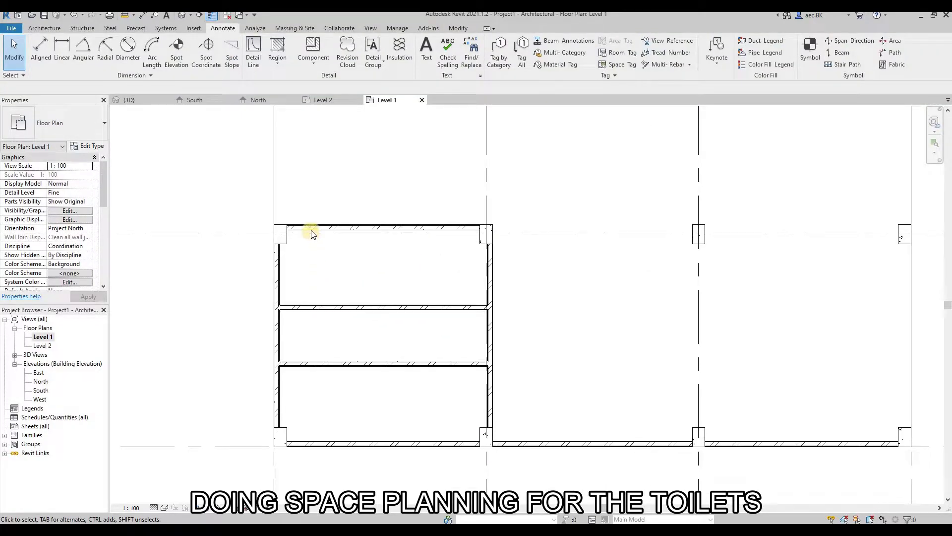
# Step: Start an aligned dimension between the middle room's walls, then cancel it
pyautogui.click(310, 228)
pyautogui.click(321, 272)
pyautogui.press('d')
pyautogui.press('i')
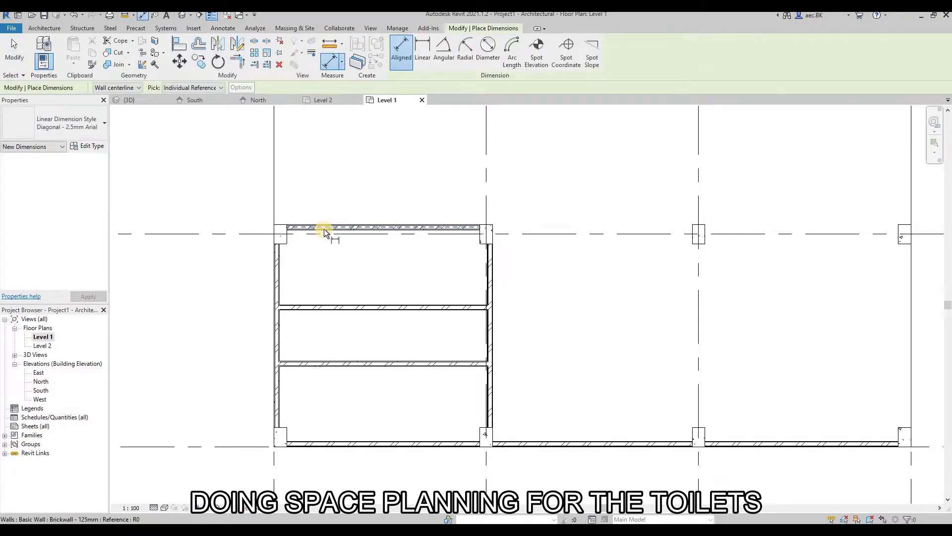
pyautogui.scroll(1, 323, 229)
pyautogui.click(326, 335)
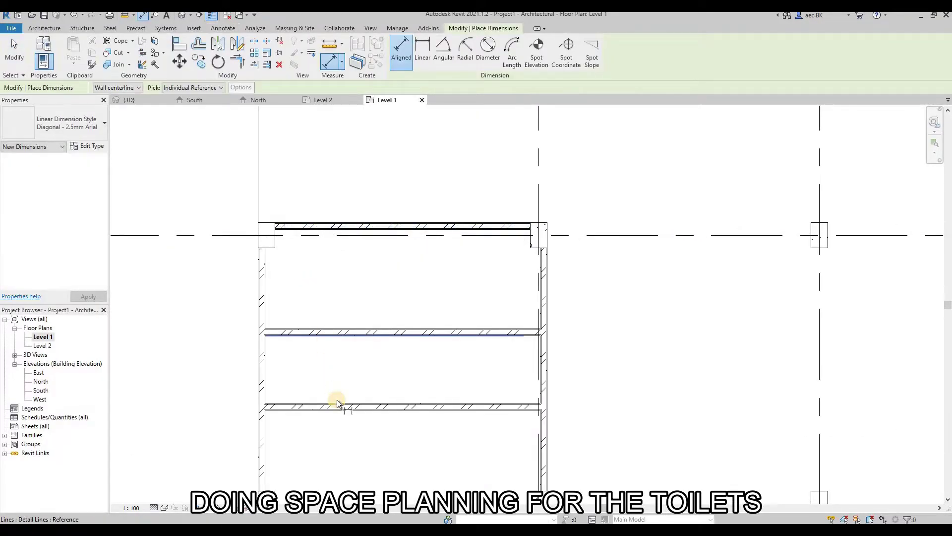
pyautogui.click(333, 381)
pyautogui.press('Escape')
pyautogui.press('Escape')
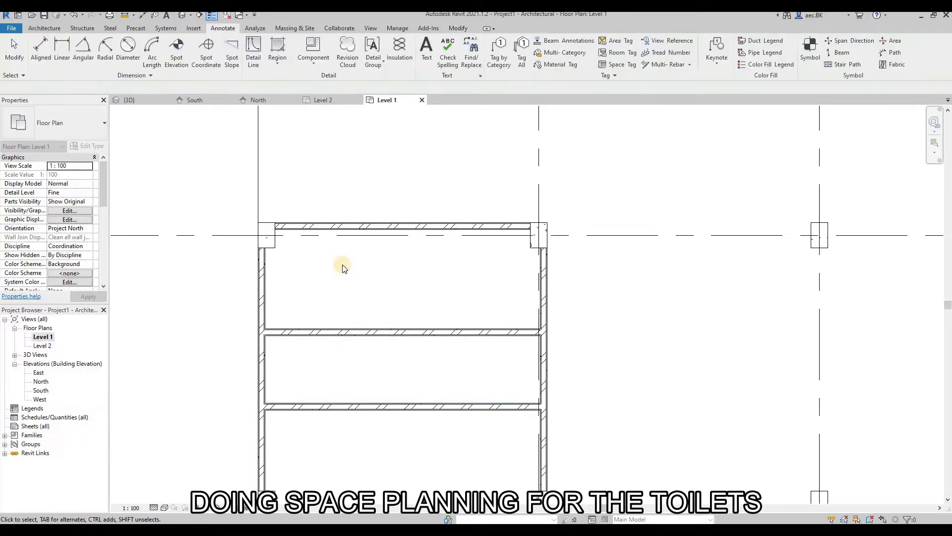
pyautogui.scroll(-2, 342, 265)
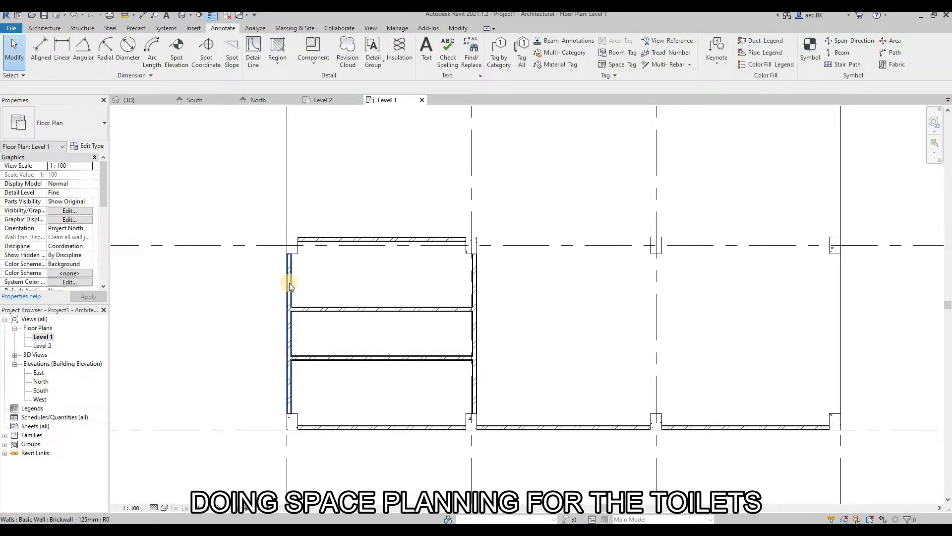
# Step: Draw a 1700 mm detail line from the left wall along the partition
pyautogui.press('l')
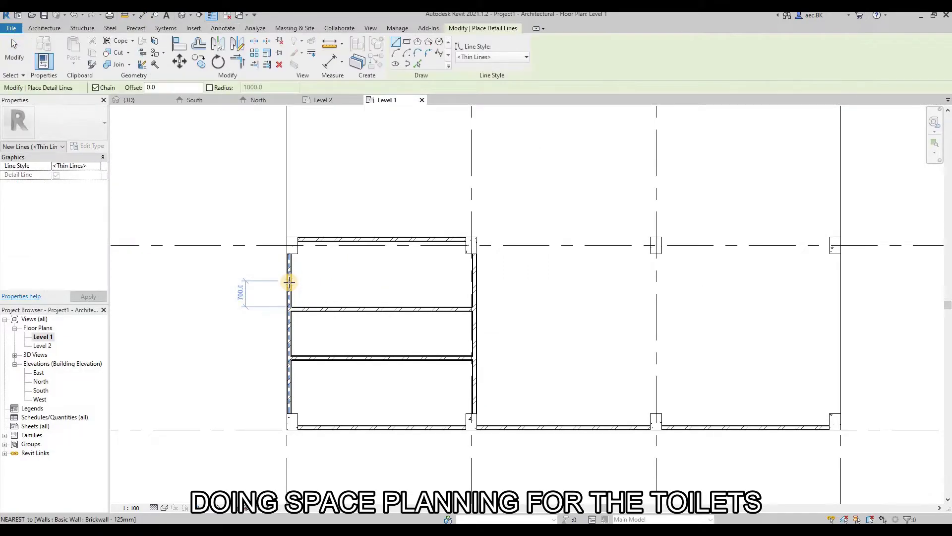
pyautogui.scroll(2, 294, 262)
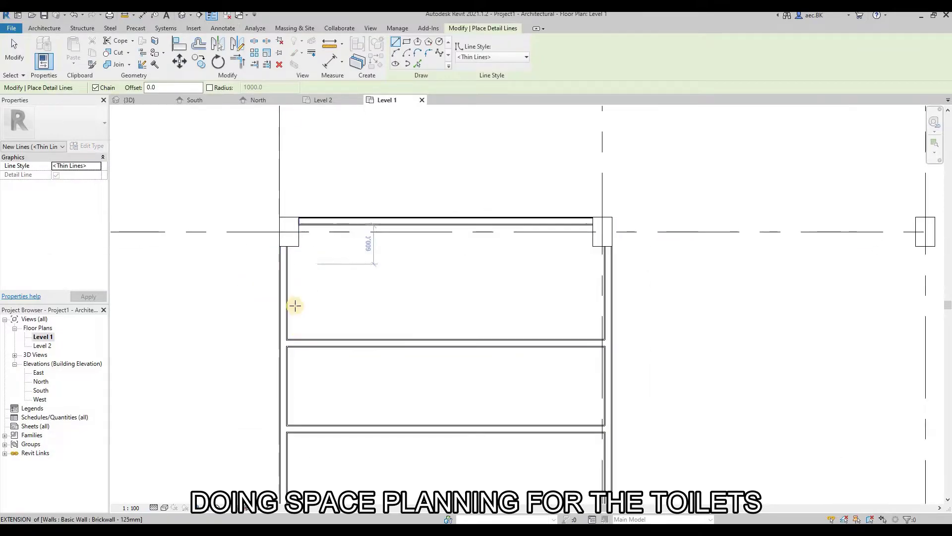
pyautogui.click(291, 338)
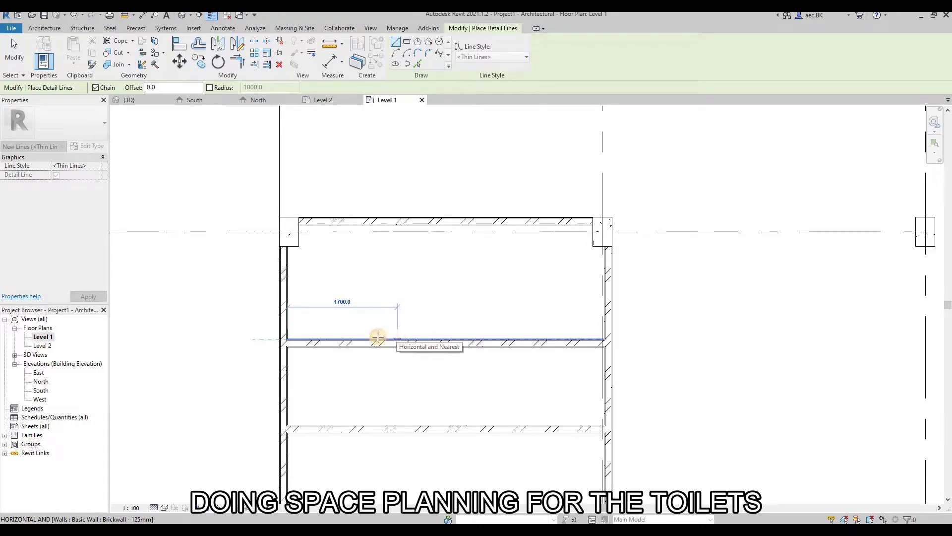
pyautogui.click(396, 336)
pyautogui.press('Escape')
pyautogui.press('Escape')
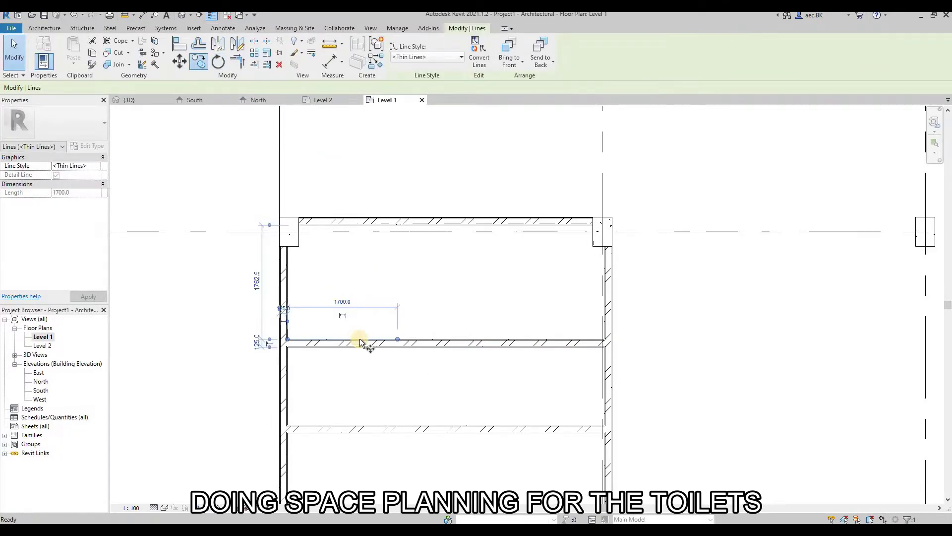
# Step: Move the detail line up 1000 mm
pyautogui.click(359, 338)
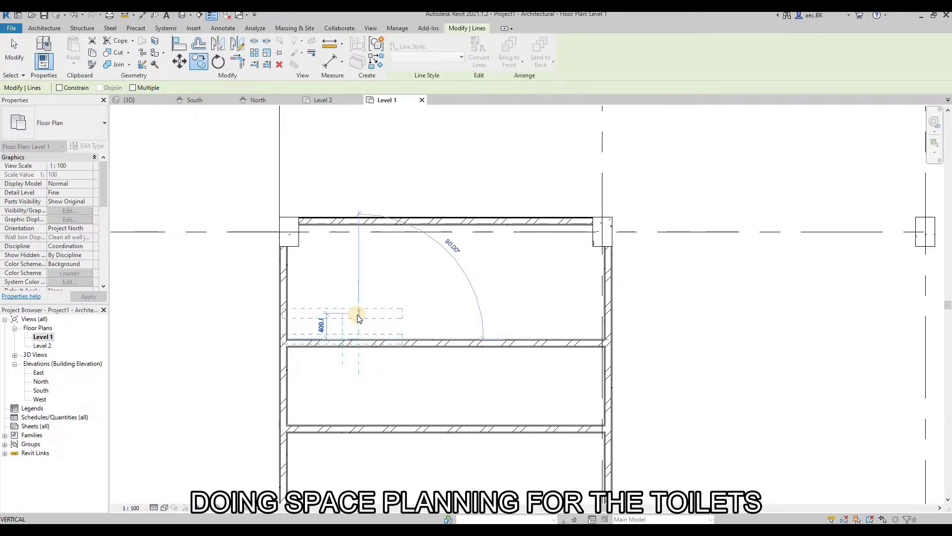
pyautogui.write('1000')
pyautogui.press('Return')
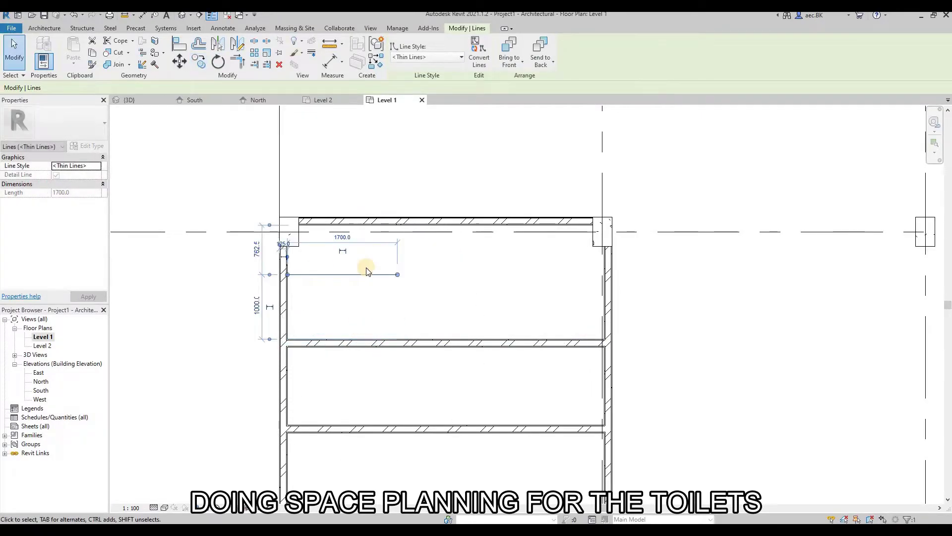
pyautogui.press('Escape')
pyautogui.click(374, 281)
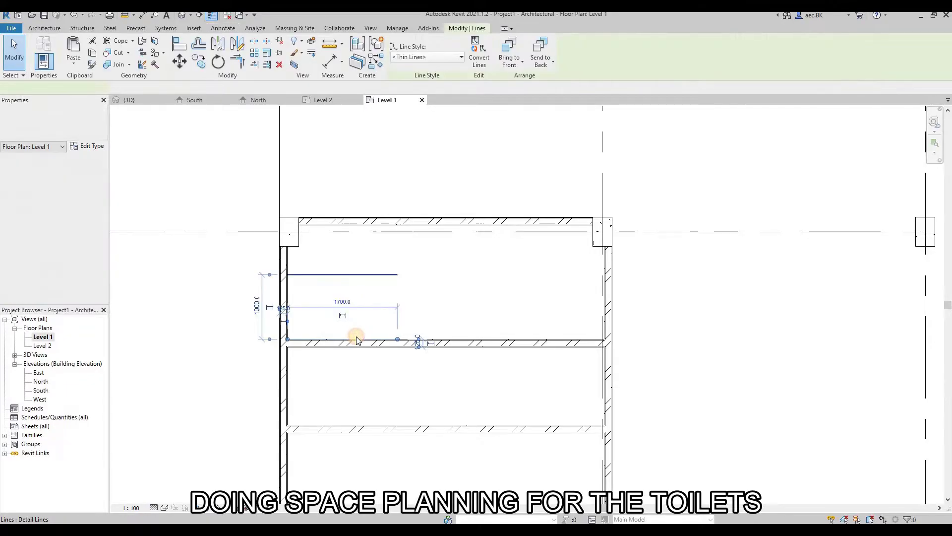
pyautogui.scroll(-2, 444, 322)
pyautogui.press('Escape')
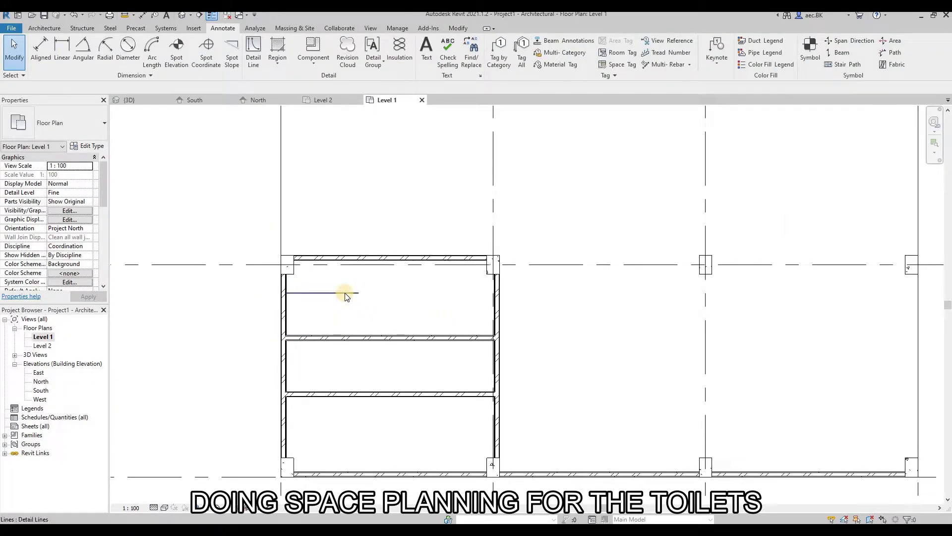
# Step: Start an aligned dimension from the top room's lower wall
pyautogui.click(345, 293)
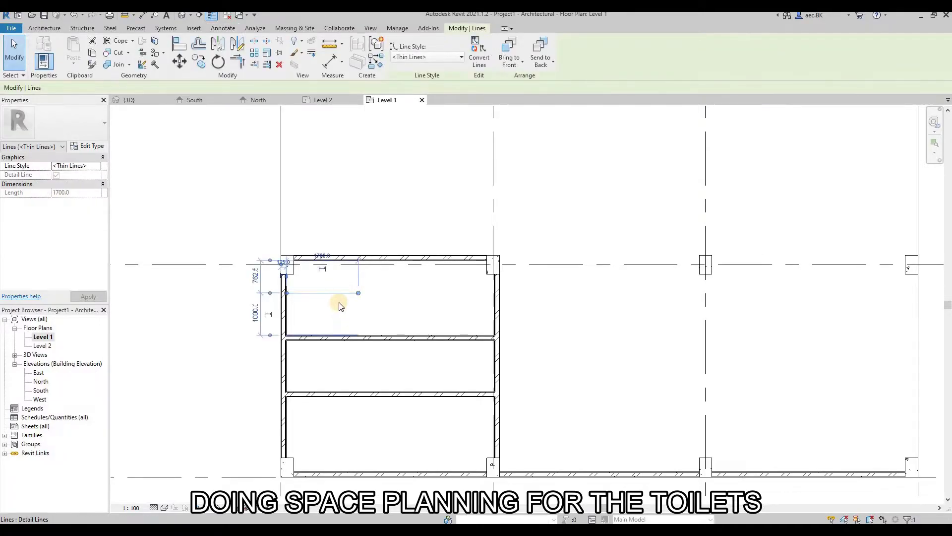
pyautogui.scroll(1, 351, 317)
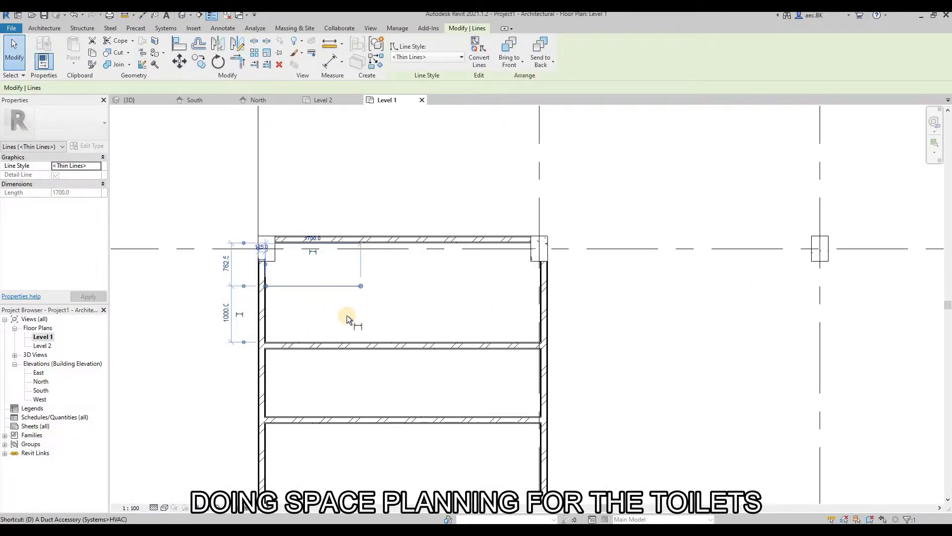
pyautogui.press('d')
pyautogui.press('i')
pyautogui.click(346, 337)
# Step: Dimension the detail line to the top room's lower and top walls
pyautogui.click(343, 287)
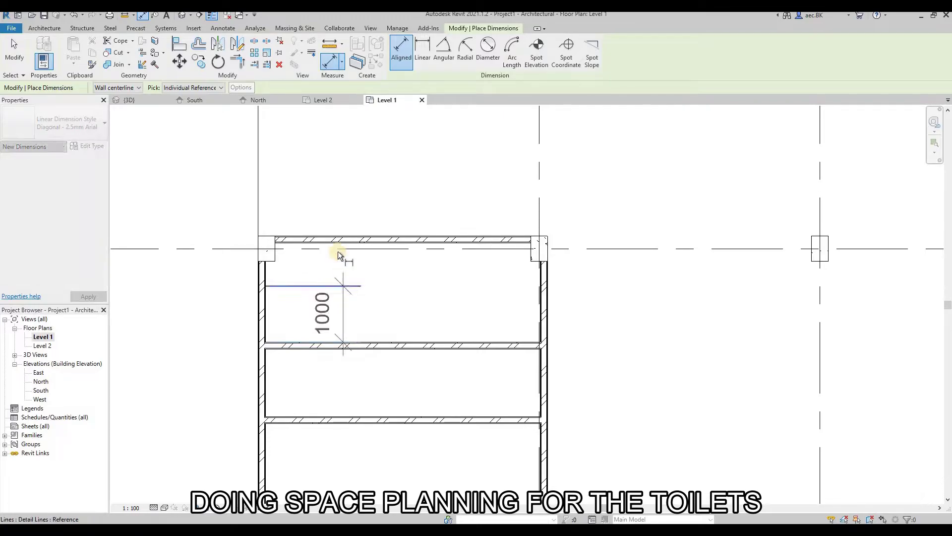
pyautogui.scroll(2, 341, 243)
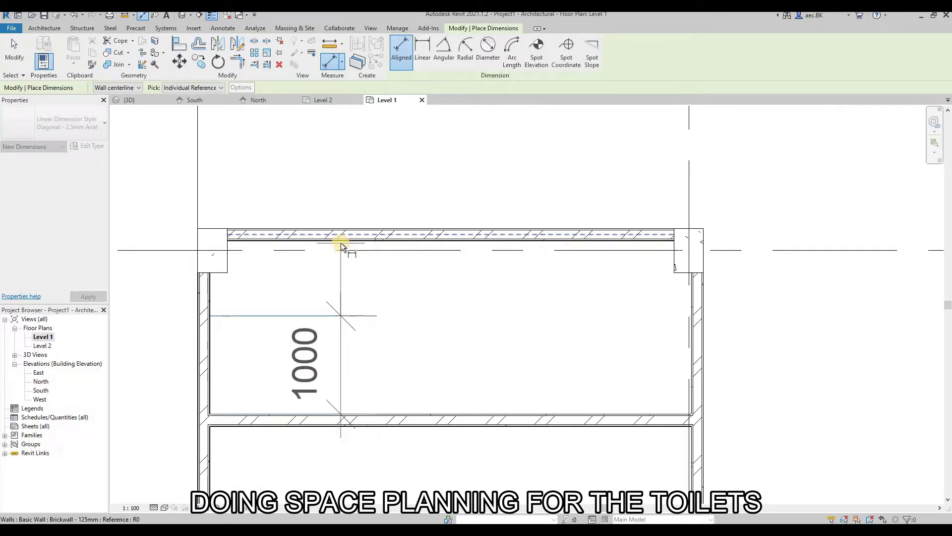
pyautogui.click(341, 243)
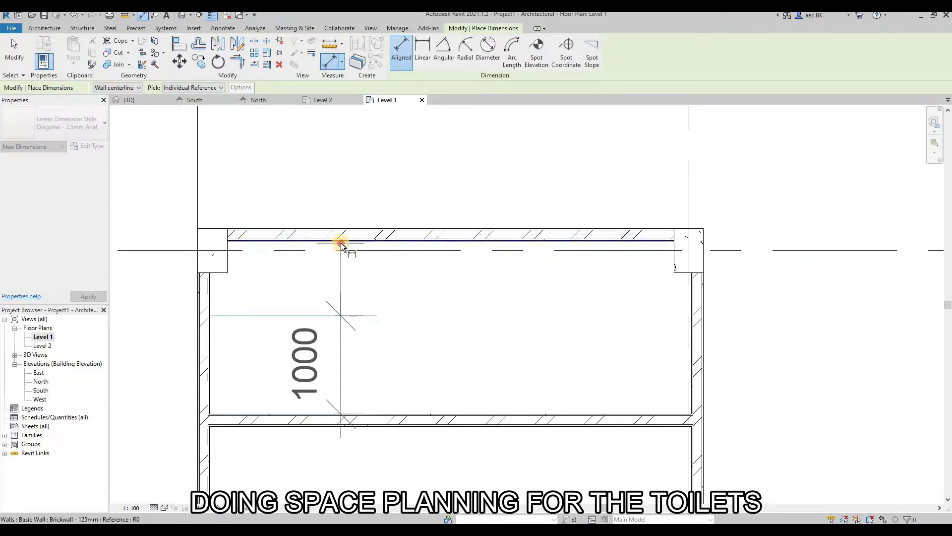
pyautogui.click(349, 275)
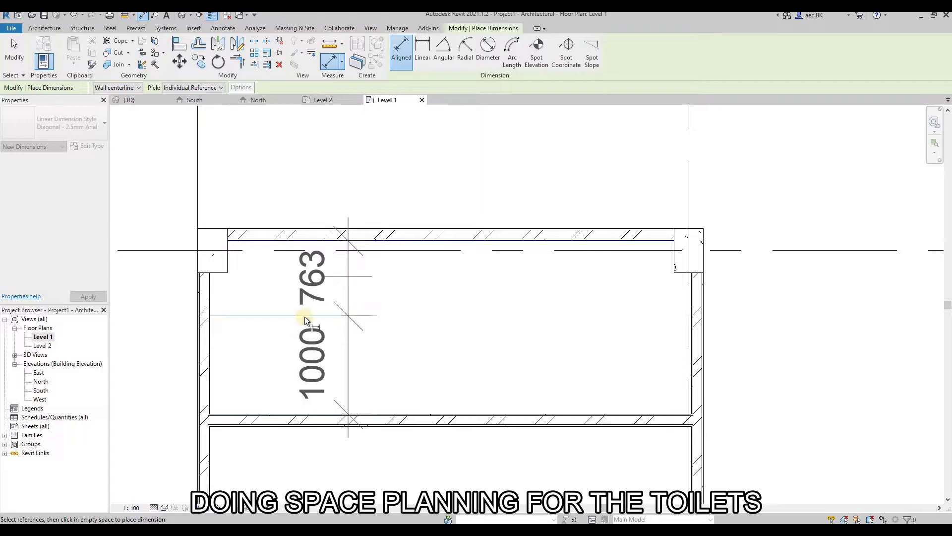
pyautogui.press('Escape')
pyautogui.press('Escape')
# Step: Move the detail line down 100 mm
pyautogui.click(272, 316)
pyautogui.press('m')
pyautogui.press('v')
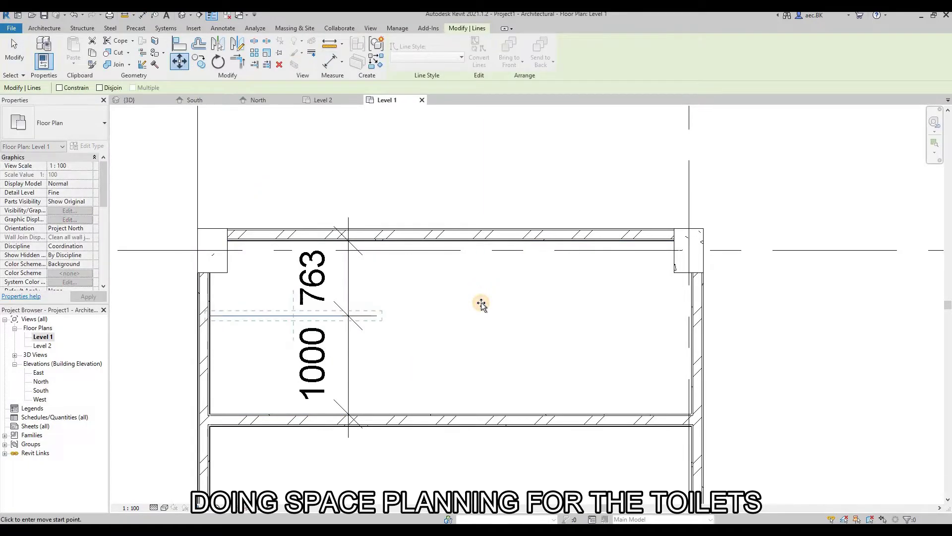
pyautogui.click(481, 288)
pyautogui.write('100')
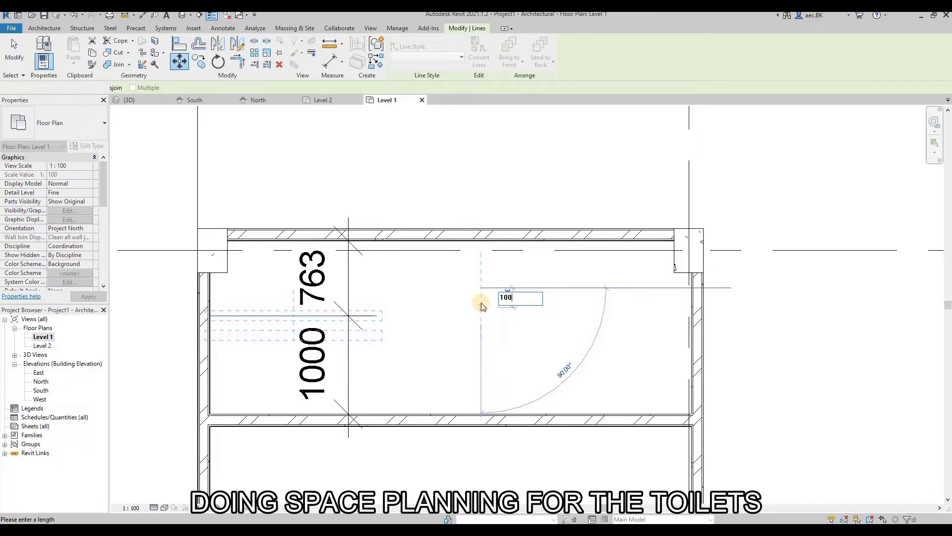
pyautogui.press('Return')
pyautogui.press('Escape')
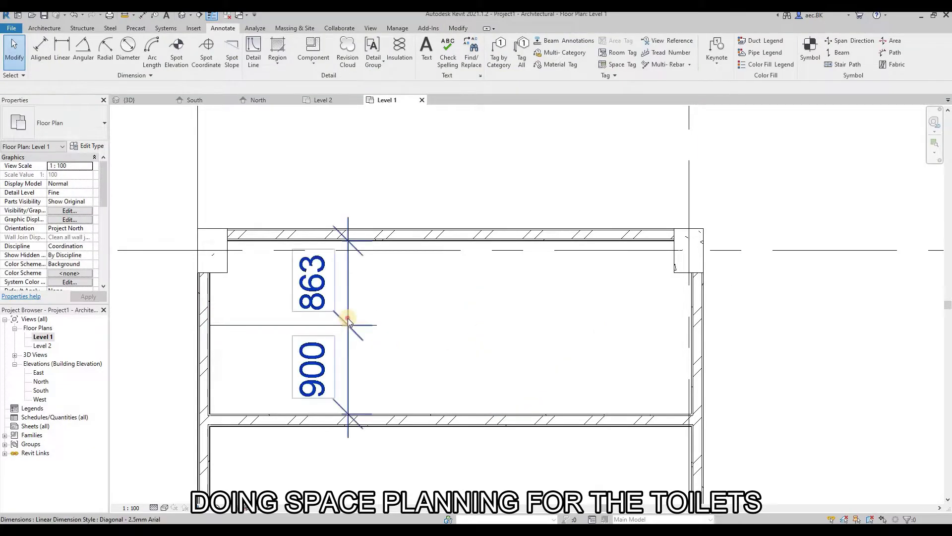
# Step: Check the 863/900 dimension and detail line, cancelling a further move
pyautogui.click(380, 332)
pyautogui.scroll(-3, 379, 329)
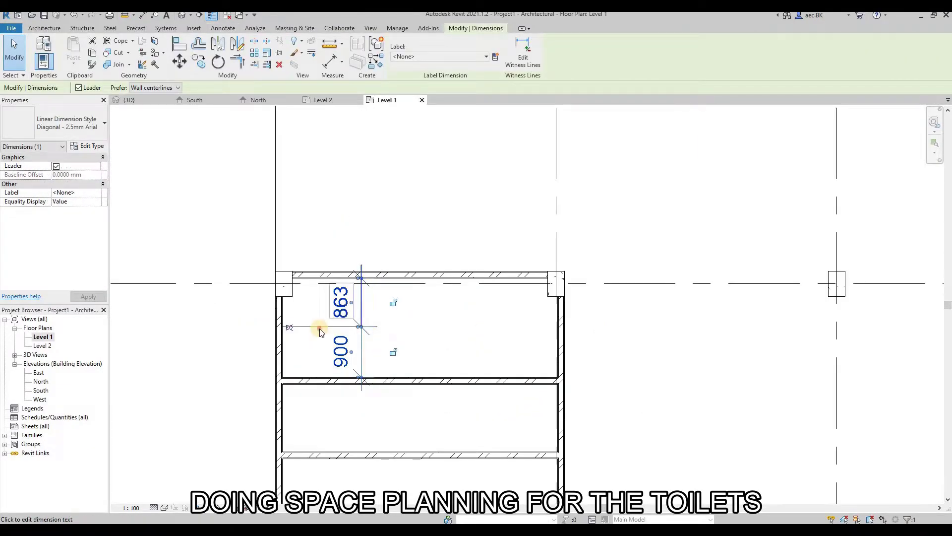
pyautogui.click(472, 340)
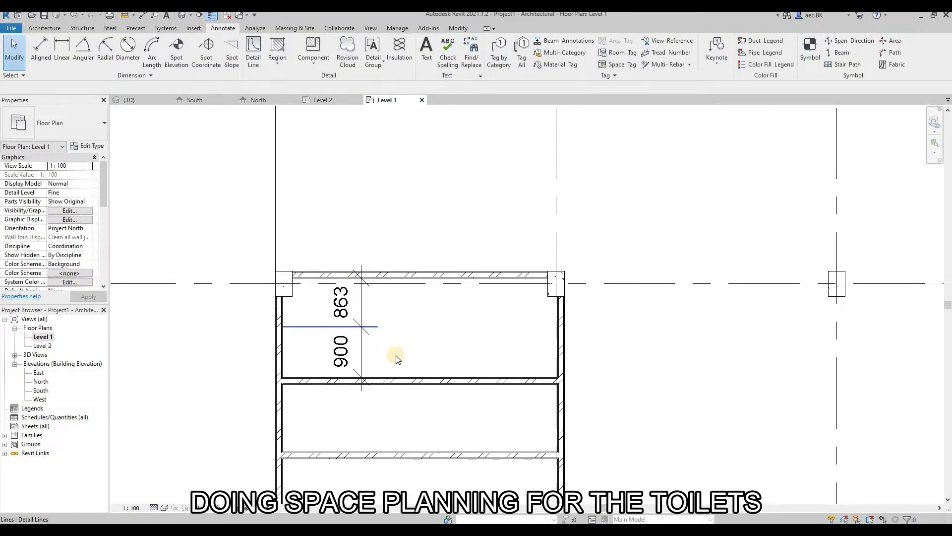
pyautogui.click(383, 326)
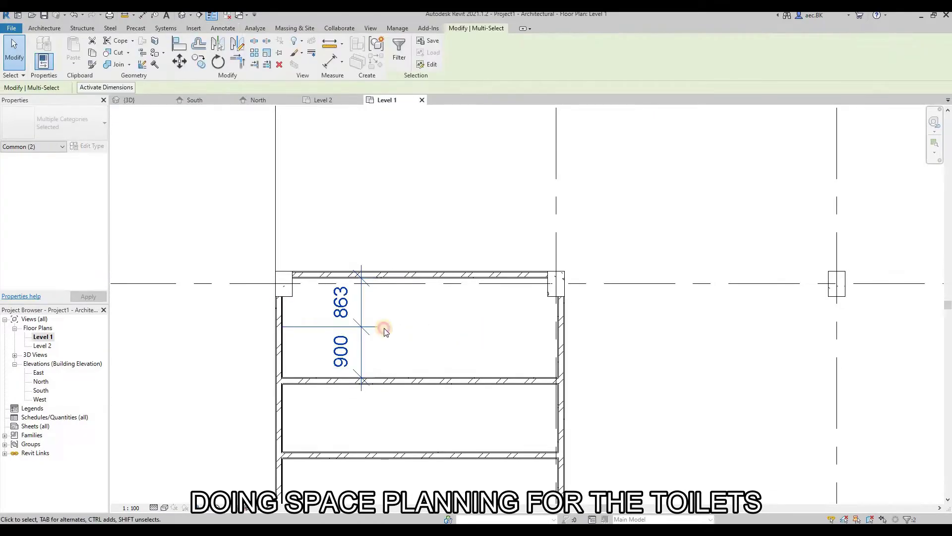
pyautogui.press('Escape')
pyautogui.click(327, 327)
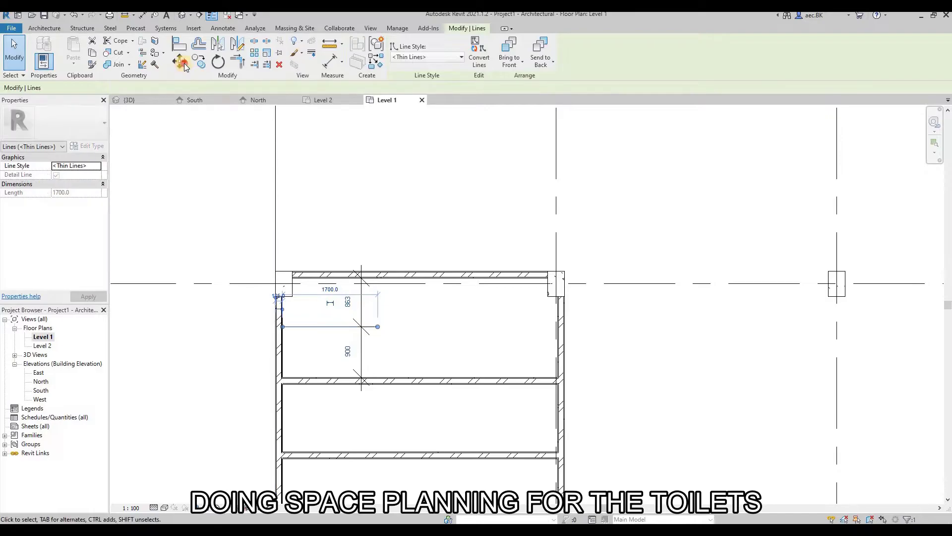
pyautogui.click(179, 61)
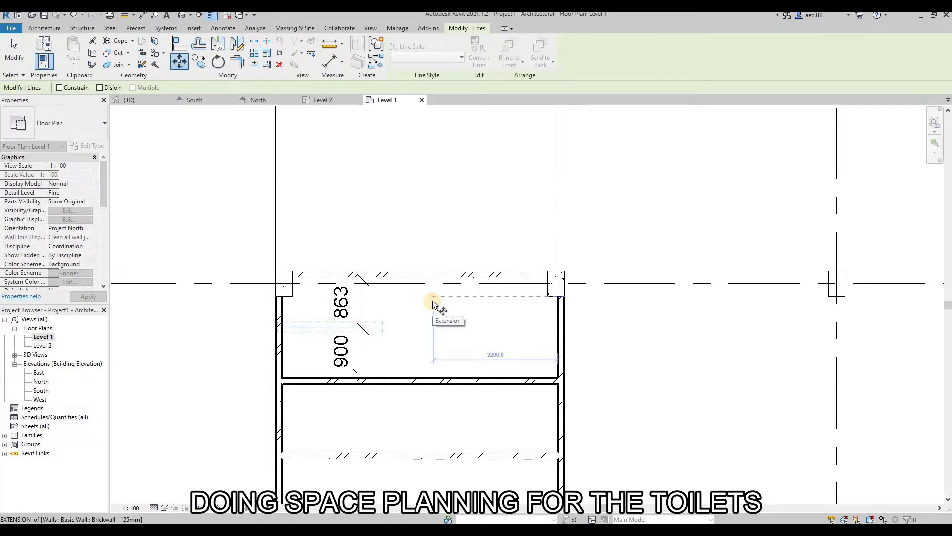
pyautogui.scroll(-2, 371, 337)
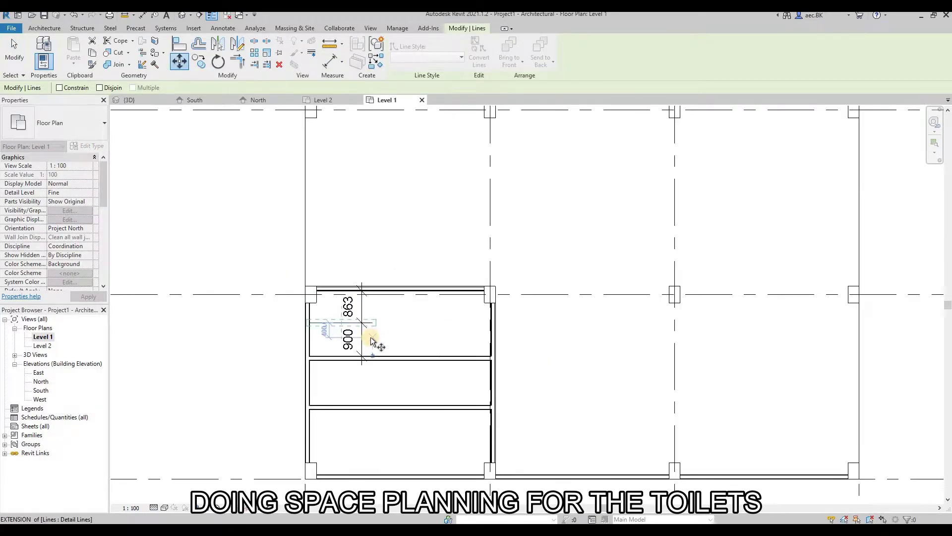
pyautogui.press('Escape')
pyautogui.press('Escape')
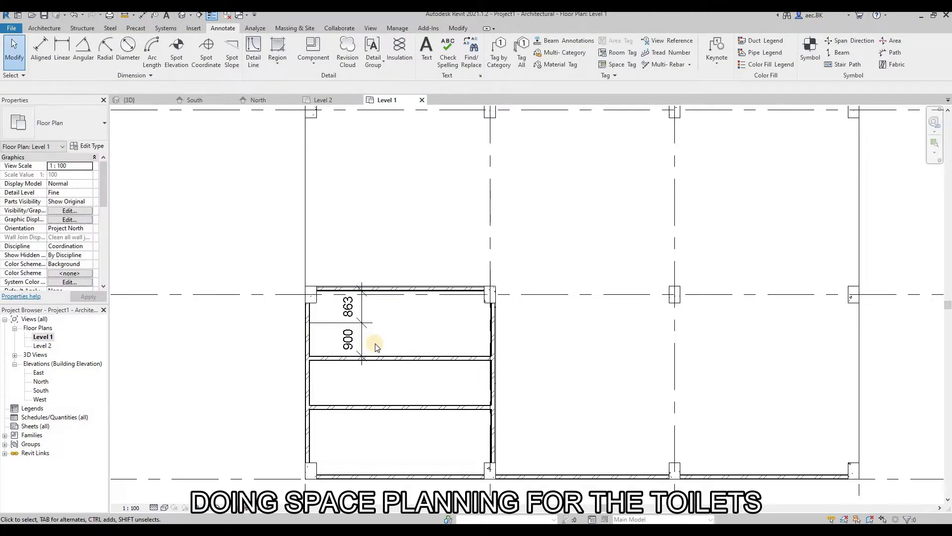
# Step: Delete the 863 and 900 checking dimensions
pyautogui.moveTo(382, 342); pyautogui.dragTo(378, 334, button='middle')
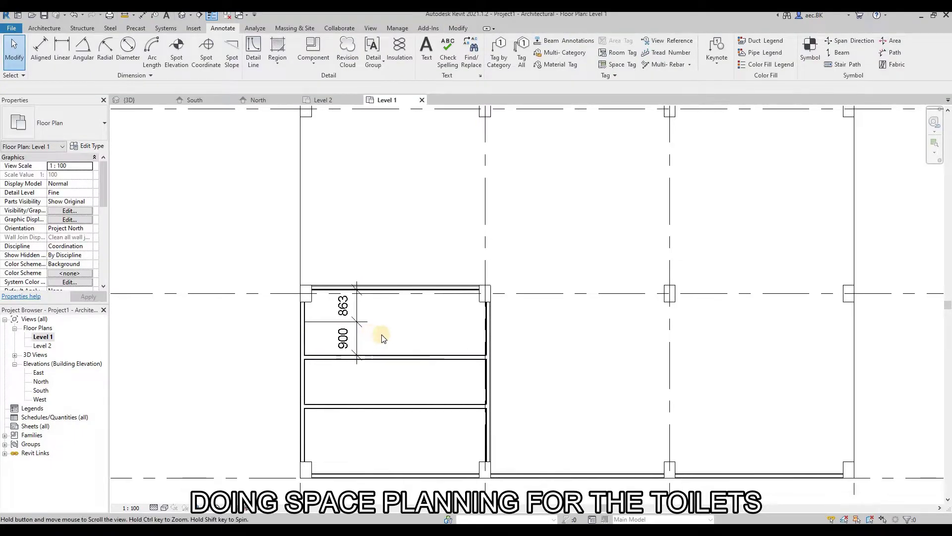
pyautogui.click(347, 304)
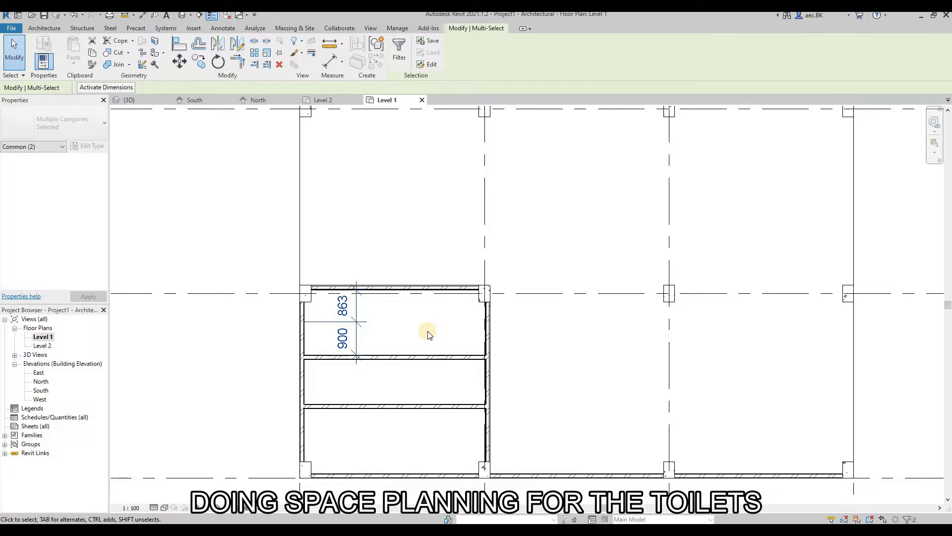
pyautogui.press('Delete')
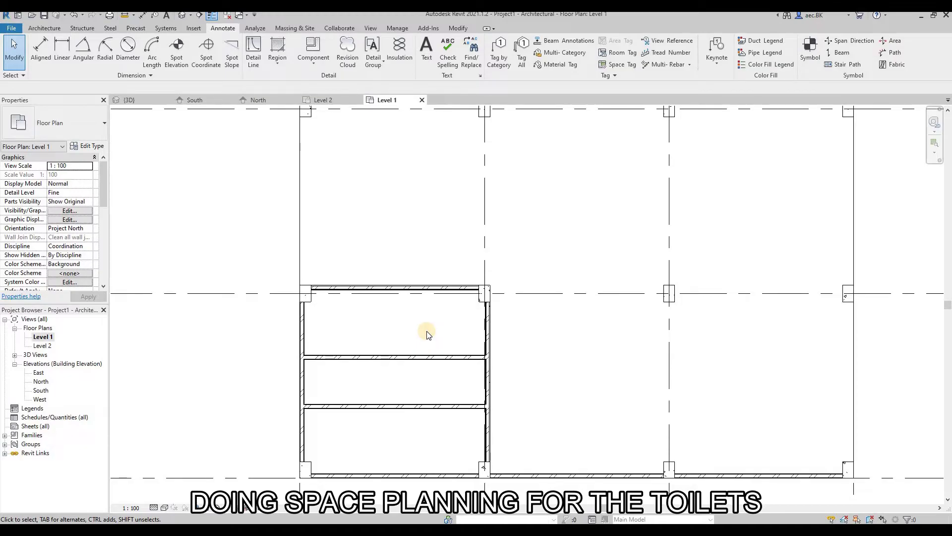
pyautogui.scroll(-3, 457, 341)
pyautogui.moveTo(415, 358); pyautogui.dragTo(346, 361, button='middle')
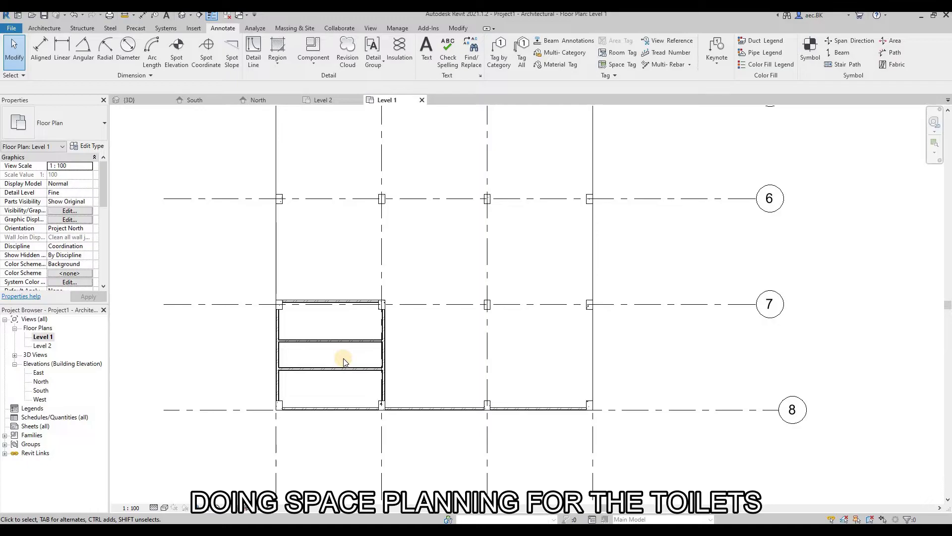
pyautogui.moveTo(427, 370); pyautogui.dragTo(400, 365, button='middle')
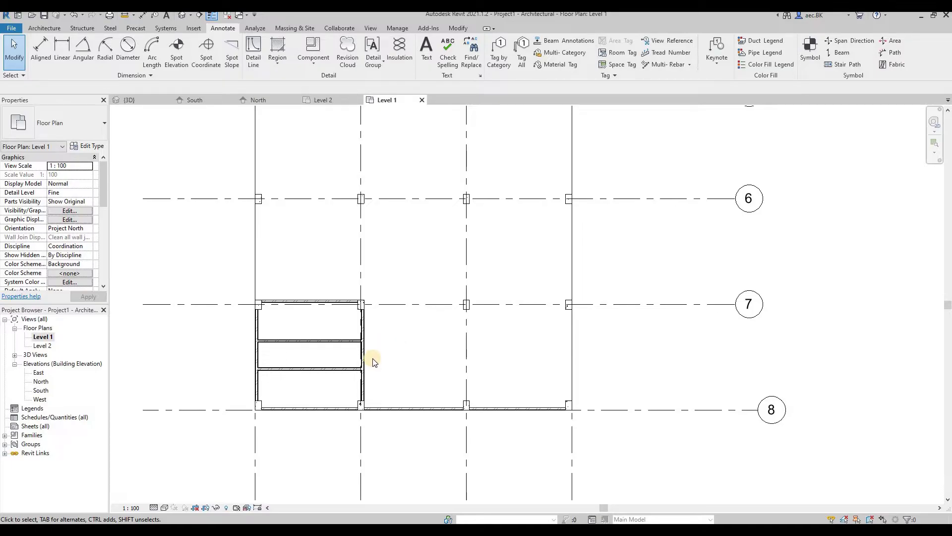
pyautogui.scroll(1, 414, 351)
pyautogui.scroll(1, 384, 362)
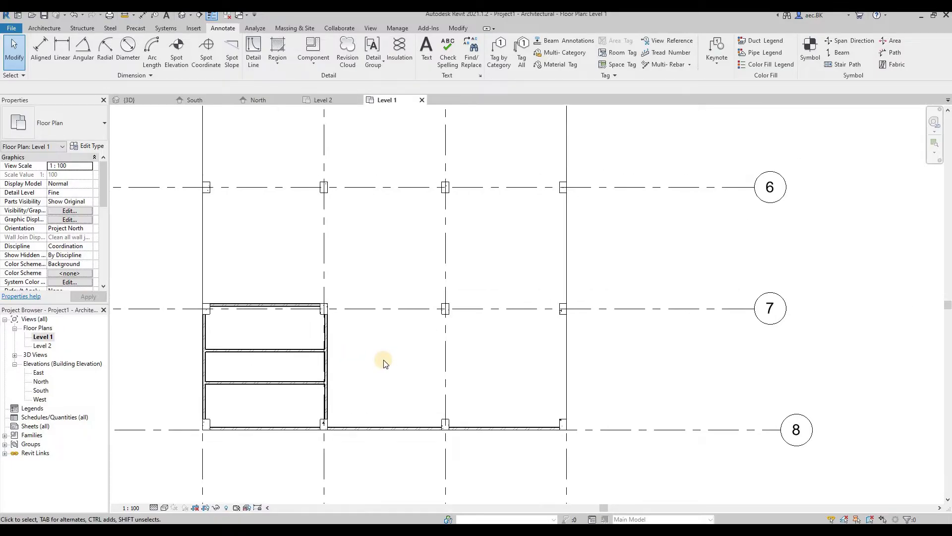
pyautogui.moveTo(417, 395); pyautogui.dragTo(458, 459, button='middle')
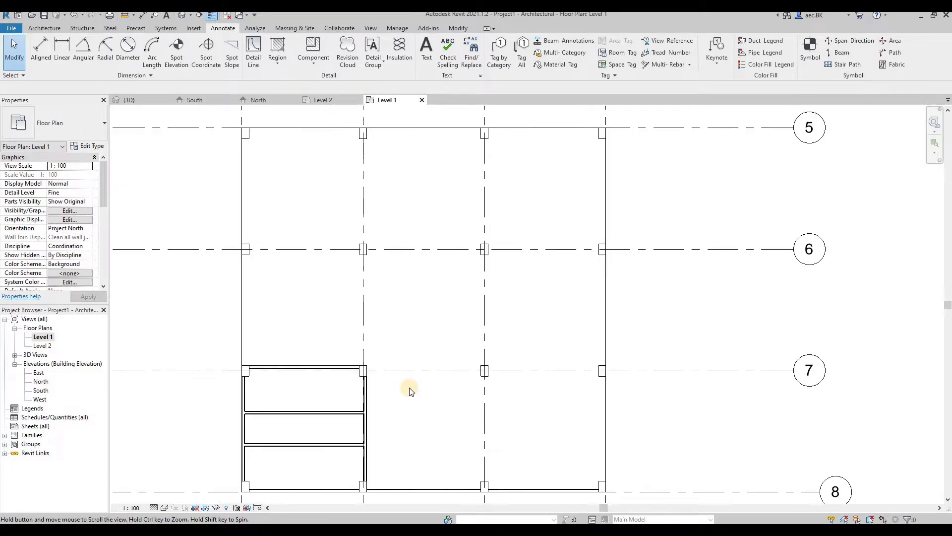
pyautogui.click(183, 16)
pyautogui.moveTo(612, 425)
pyautogui.keyDown('shift'); pyautogui.mouseDown(button='middle')
pyautogui.moveTo(490, 385)
pyautogui.moveTo(579, 368)
pyautogui.moveTo(672, 372)
pyautogui.moveTo(796, 432)
pyautogui.moveTo(374, 273)
pyautogui.moveTo(564, 298)
pyautogui.moveTo(567, 323)
pyautogui.moveTo(456, 328)
pyautogui.mouseUp(button='middle'); pyautogui.keyUp('shift')
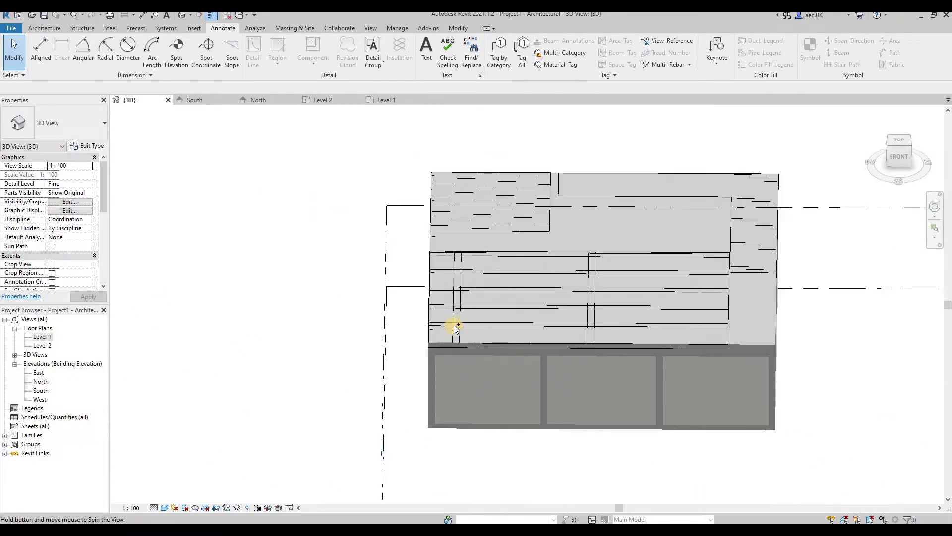
pyautogui.hotkey('ctrl', 'Tab')
pyautogui.hotkey('ctrl', 'Tab')
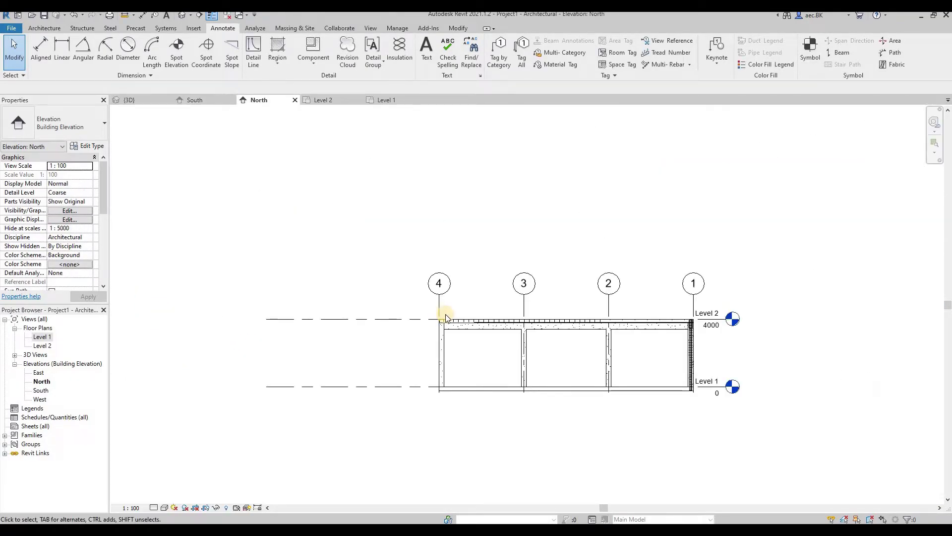
pyautogui.hotkey('ctrl', 'Tab')
pyautogui.hotkey('ctrl', 'Tab')
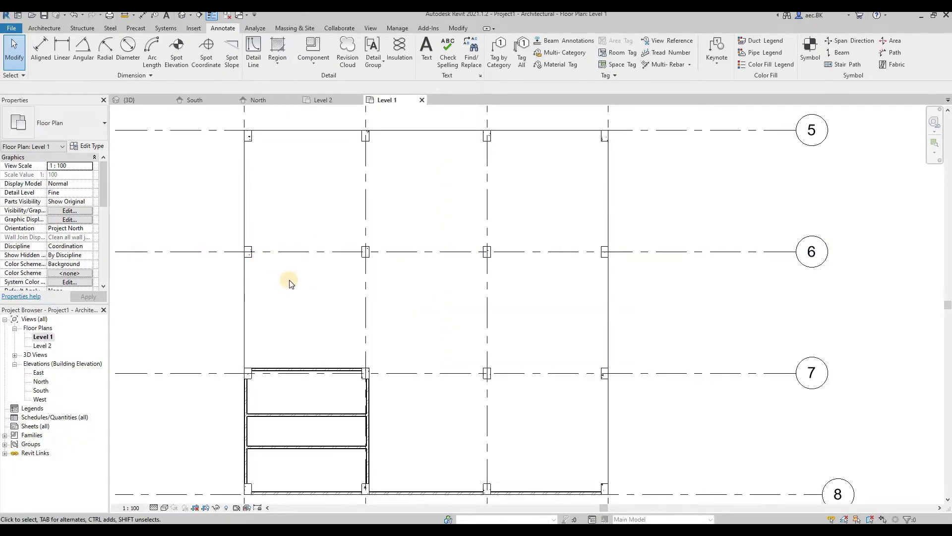
# Step: Start the Wall tool with the Curtain Wall type
pyautogui.scroll(6, 75, 78)
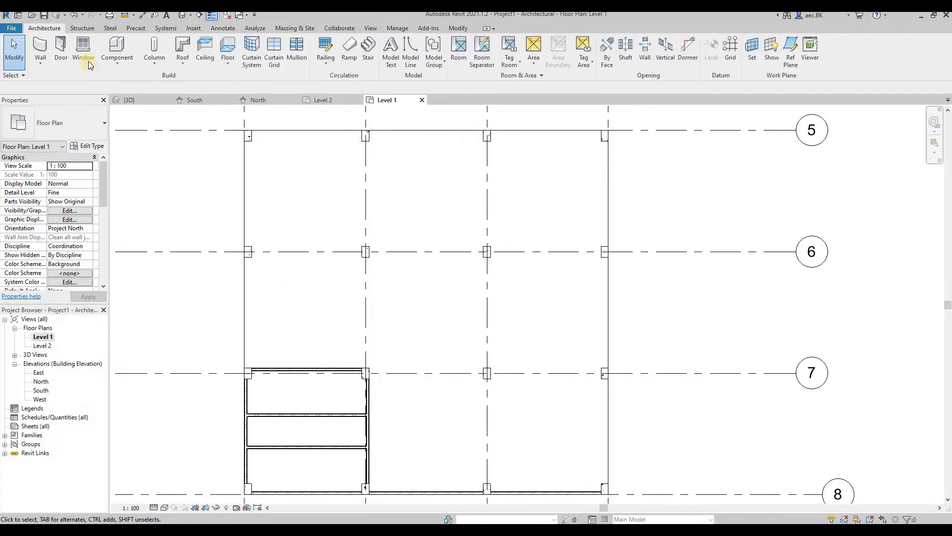
pyautogui.click(37, 53)
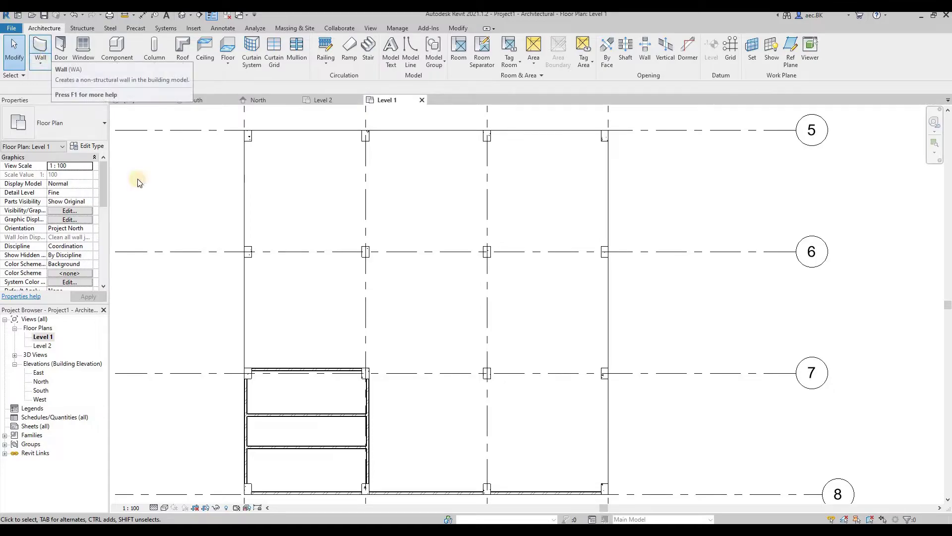
pyautogui.click(71, 123)
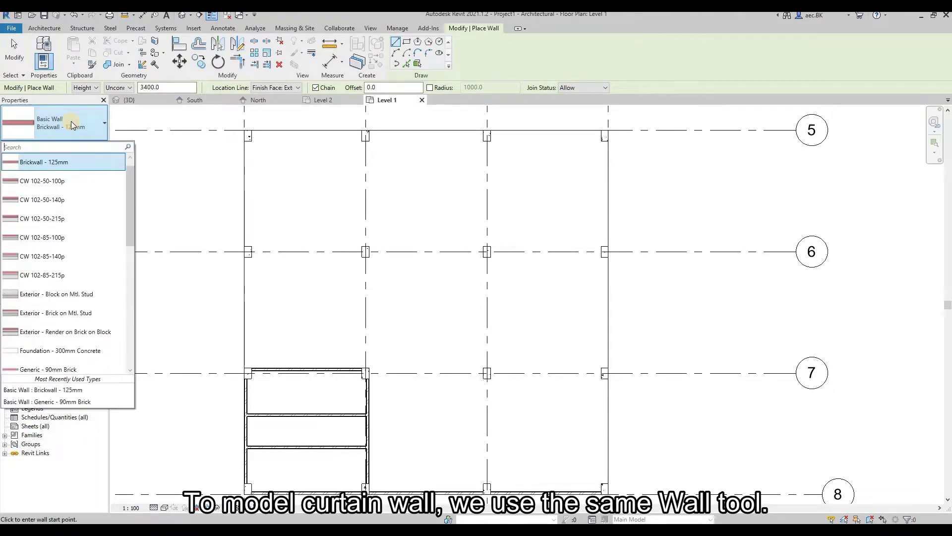
pyautogui.scroll(-5, 88, 213)
pyautogui.scroll(-3, 87, 213)
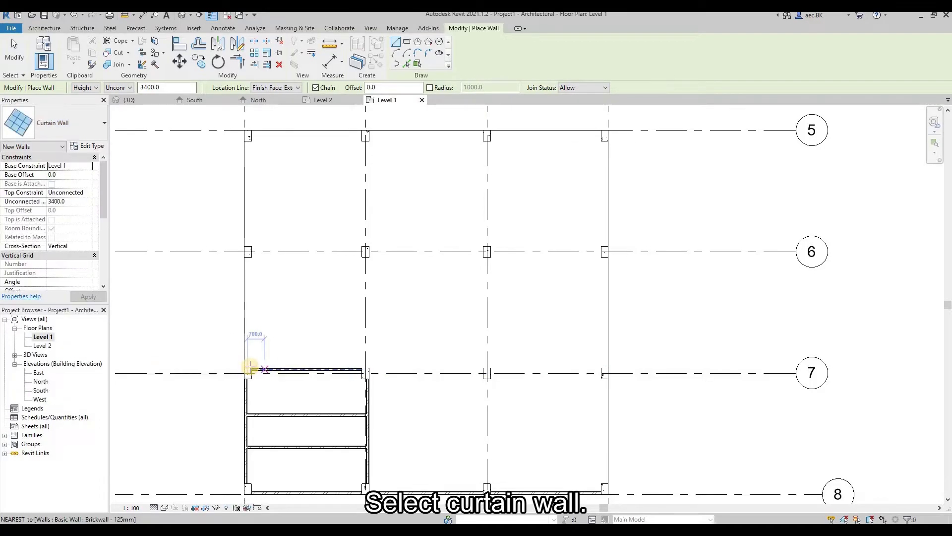
pyautogui.scroll(3, 248, 368)
pyautogui.scroll(3, 245, 368)
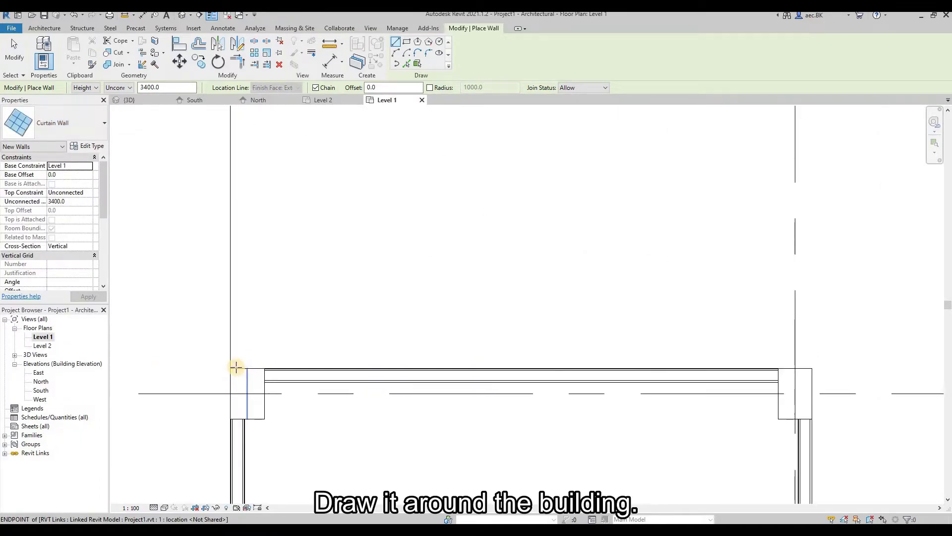
# Step: Draw the curtain wall along grid 1 from grid 7 to grid 5
pyautogui.click(233, 368)
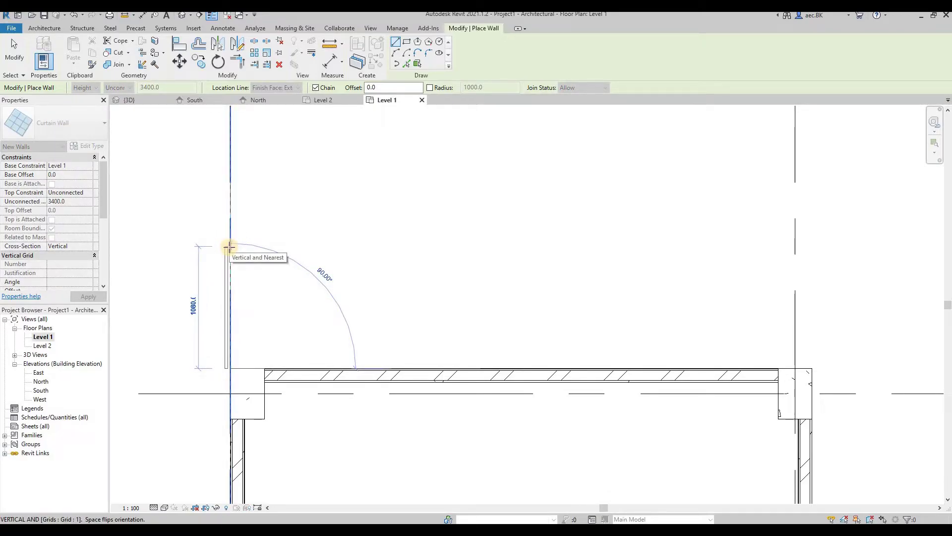
pyautogui.scroll(-2, 266, 415)
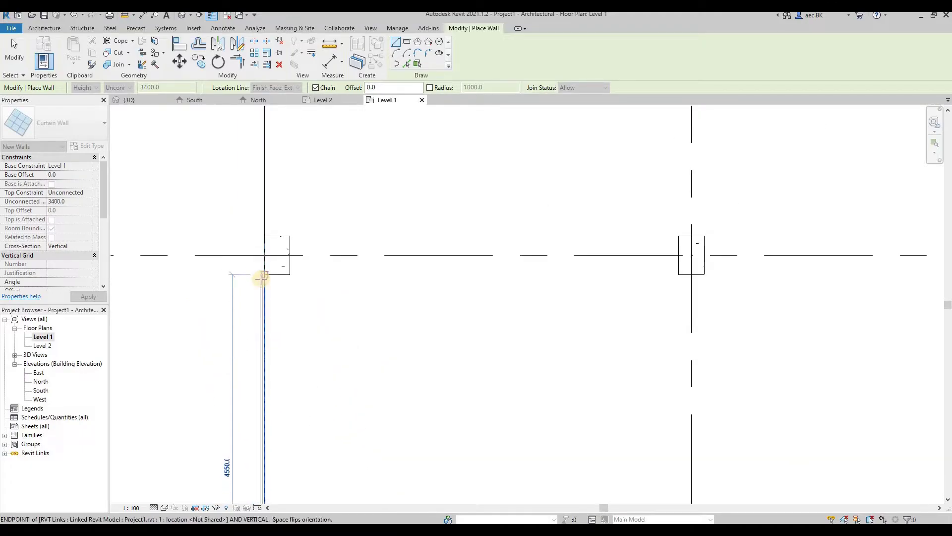
pyautogui.scroll(-2, 263, 228)
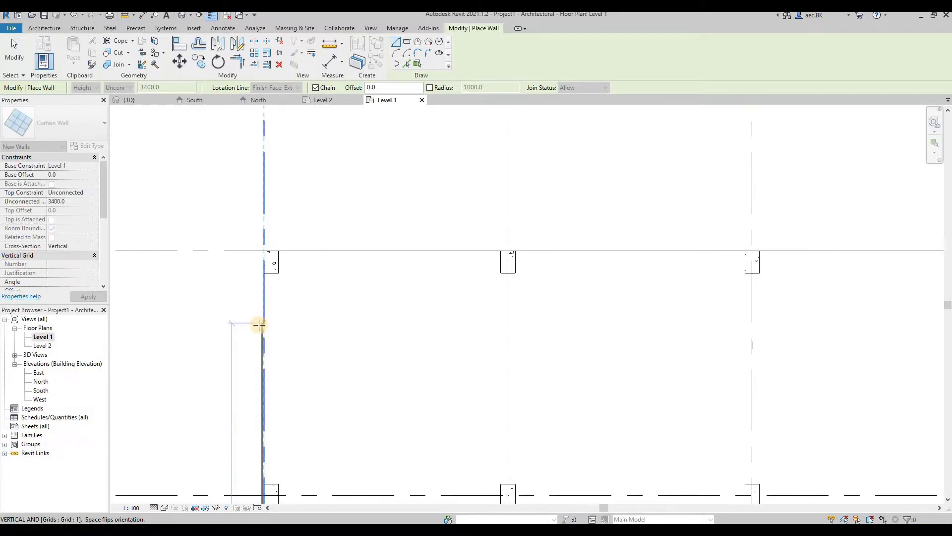
pyautogui.scroll(-2, 259, 297)
pyautogui.scroll(2, 261, 278)
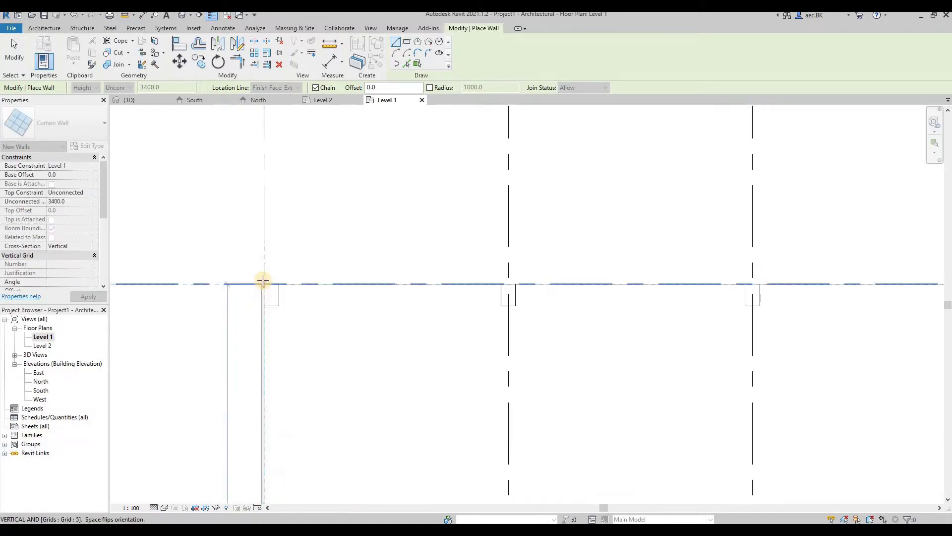
pyautogui.click(217, 283)
pyautogui.scroll(-2, 644, 282)
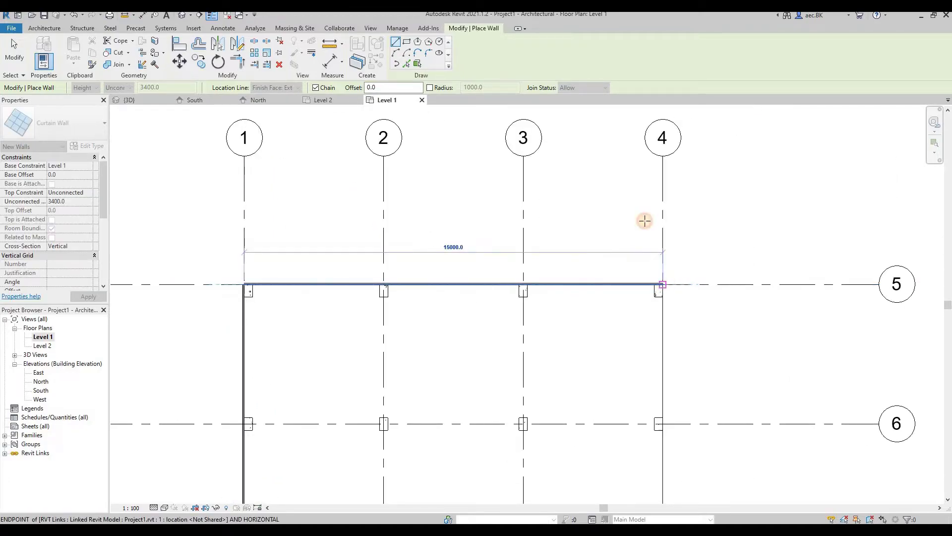
# Step: Continue the curtain wall along grid 5 to grid 4, then down to grid 8
pyautogui.click(662, 284)
pyautogui.scroll(-2, 659, 367)
pyautogui.scroll(-1, 660, 421)
pyautogui.scroll(-1, 655, 456)
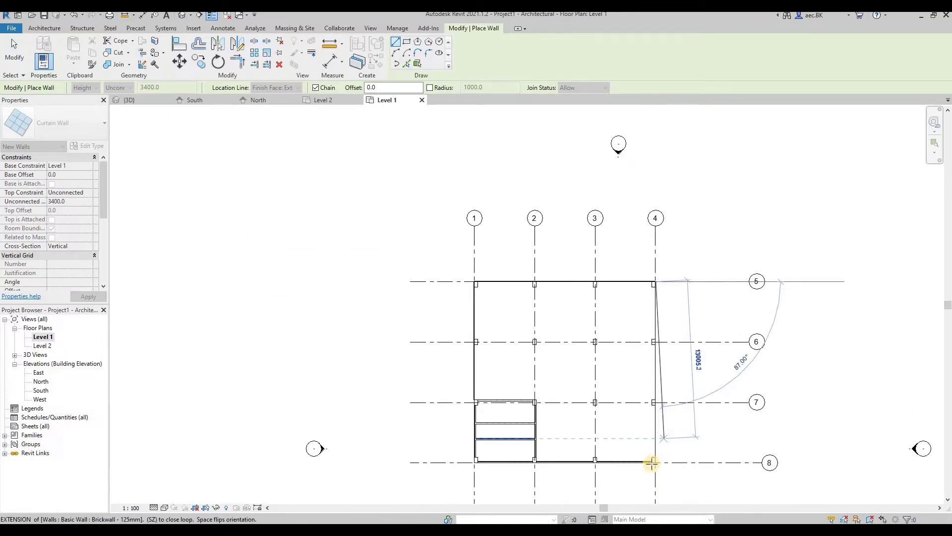
pyautogui.scroll(3, 652, 463)
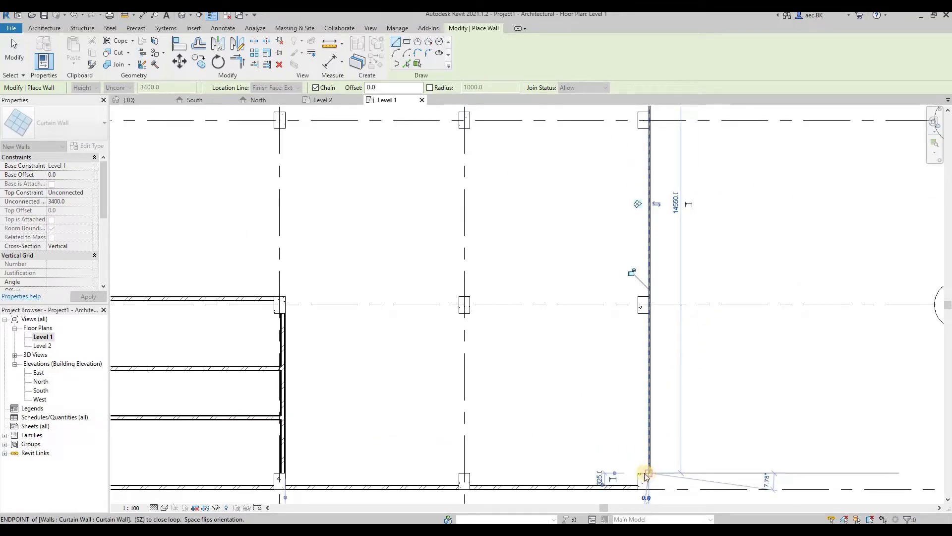
pyautogui.click(646, 476)
pyautogui.press('Escape')
pyautogui.press('Escape')
pyautogui.scroll(-5, 516, 308)
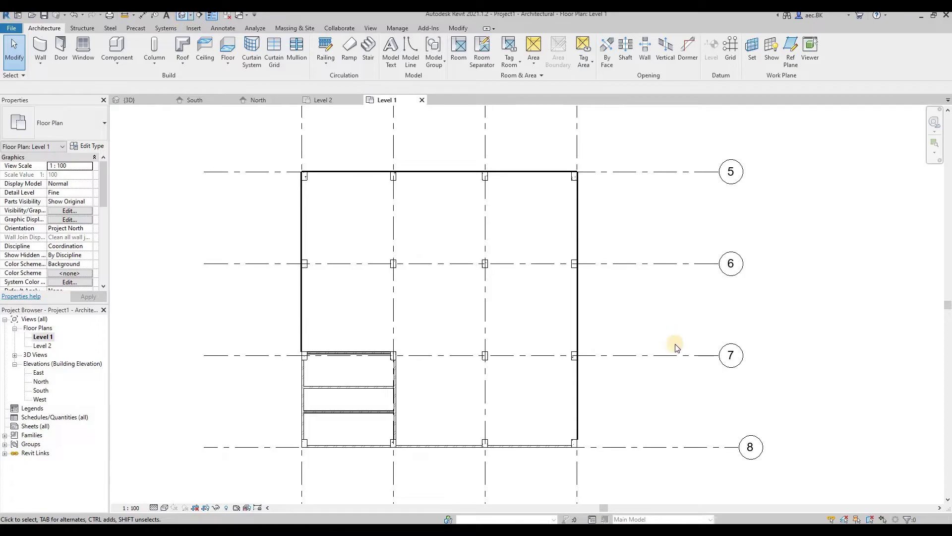
pyautogui.hotkey('ctrl', 'Tab')
# Step: Orbit from a low oblique angle to a front-right view, selecting and deselecting curtain walls
pyautogui.moveTo(617, 362)
pyautogui.keyDown('shift'); pyautogui.mouseDown(button='middle')
pyautogui.moveTo(633, 323)
pyautogui.moveTo(859, 375)
pyautogui.mouseUp(button='middle'); pyautogui.keyUp('shift')
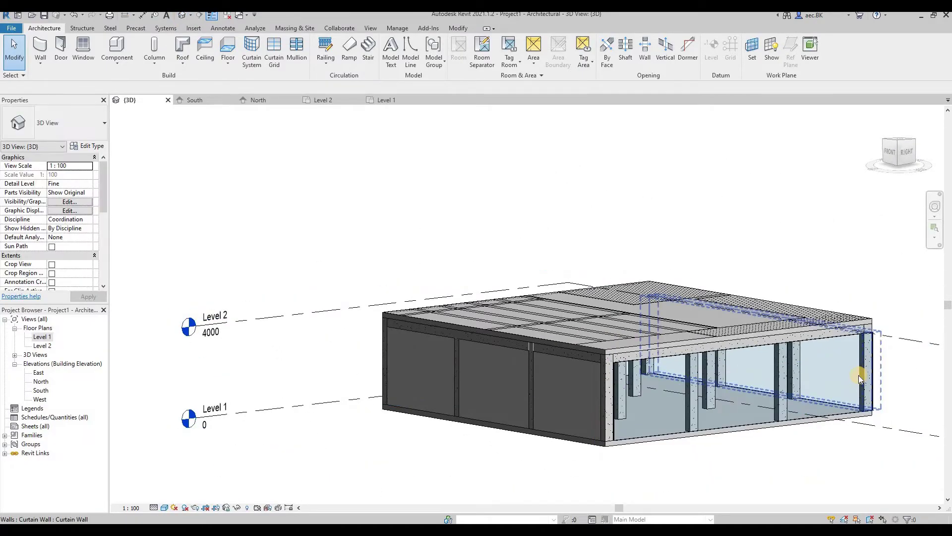
pyautogui.click(858, 375)
pyautogui.keyDown('shift'); pyautogui.moveTo(727, 447); pyautogui.dragTo(715, 473, button='middle'); pyautogui.keyUp('shift')
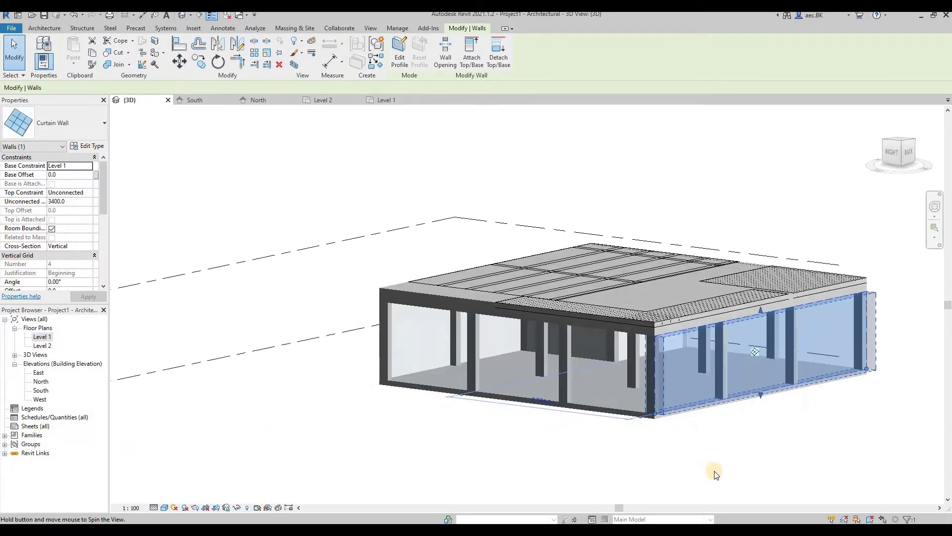
pyautogui.click(714, 472)
pyautogui.scroll(3, 598, 330)
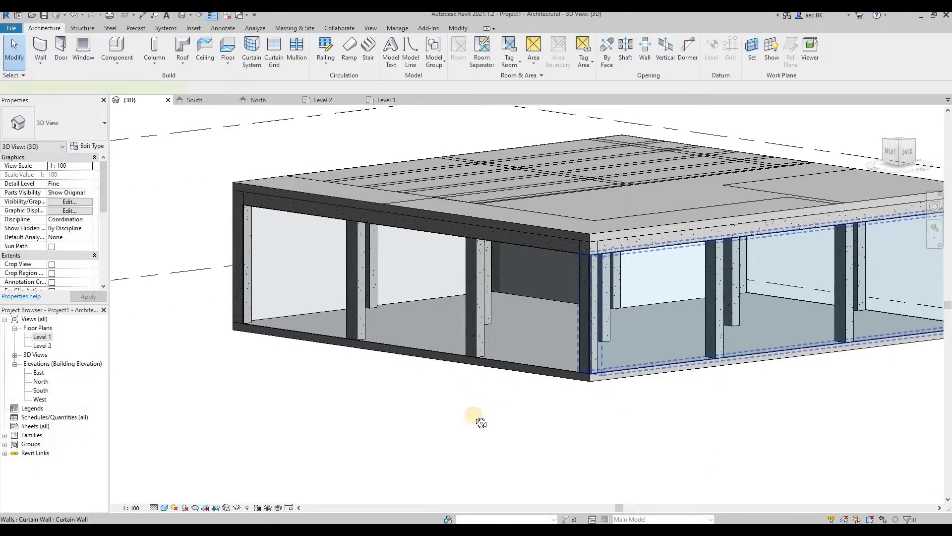
pyautogui.click(578, 361)
pyautogui.moveTo(578, 362)
pyautogui.keyDown('shift'); pyautogui.mouseDown(button='middle')
pyautogui.moveTo(648, 372)
pyautogui.moveTo(380, 379)
pyautogui.mouseUp(button='middle'); pyautogui.keyUp('shift')
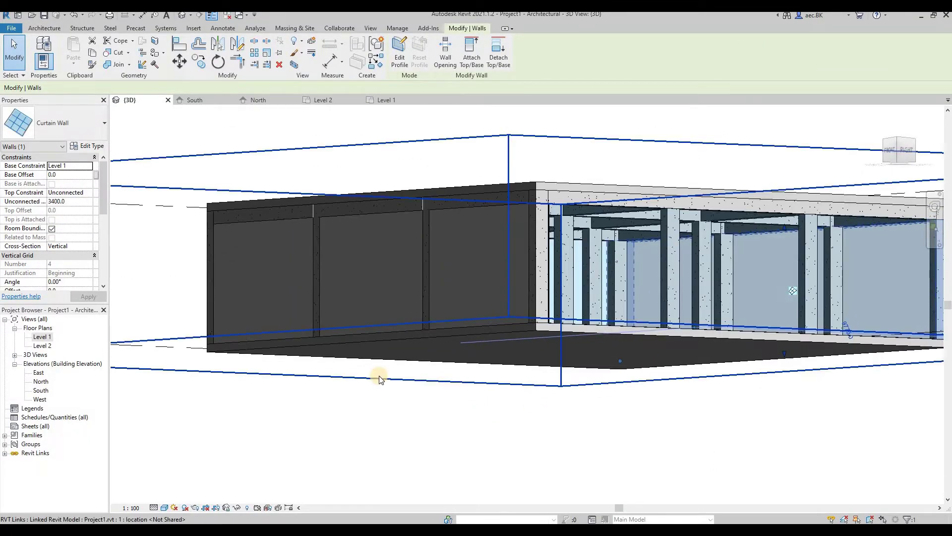
pyautogui.click(379, 380)
pyautogui.scroll(-3, 744, 330)
# Step: Select the front curtain wall and orbit closer to the front-left corner
pyautogui.keyDown('shift'); pyautogui.moveTo(744, 329); pyautogui.dragTo(709, 329, button='middle'); pyautogui.keyUp('shift')
pyautogui.scroll(3, 702, 330)
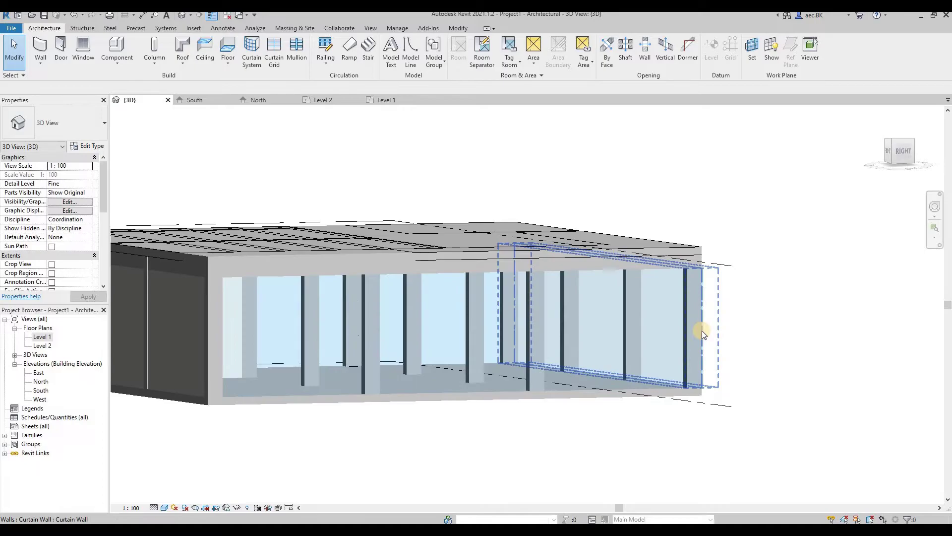
pyautogui.scroll(-3, 701, 330)
pyautogui.click(710, 399)
pyautogui.moveTo(710, 400)
pyautogui.keyDown('shift'); pyautogui.mouseDown(button='middle')
pyautogui.moveTo(484, 374)
pyautogui.moveTo(712, 326)
pyautogui.mouseUp(button='middle'); pyautogui.keyUp('shift')
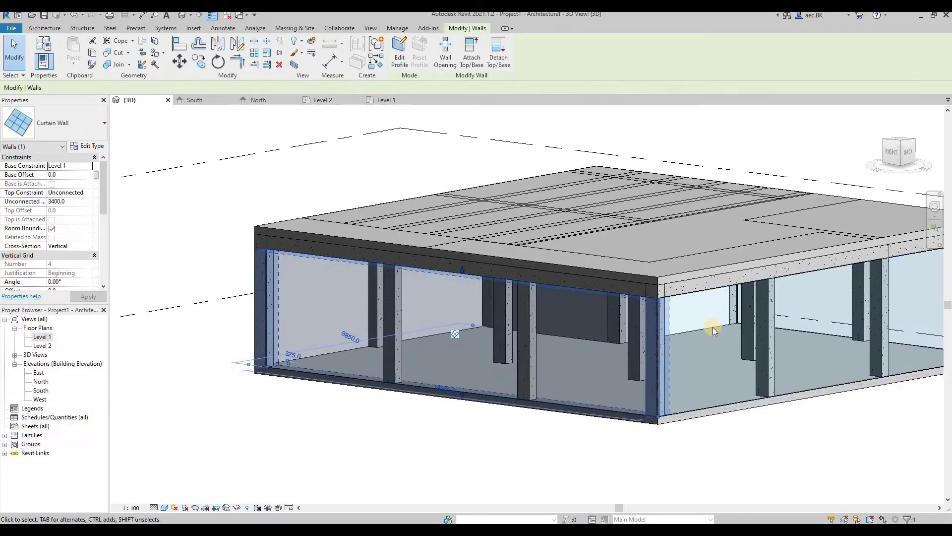
pyautogui.scroll(-3, 699, 315)
pyautogui.press('Escape')
# Step: Select the right-side curtain wall and orbit around it from several angles
pyautogui.click(698, 313)
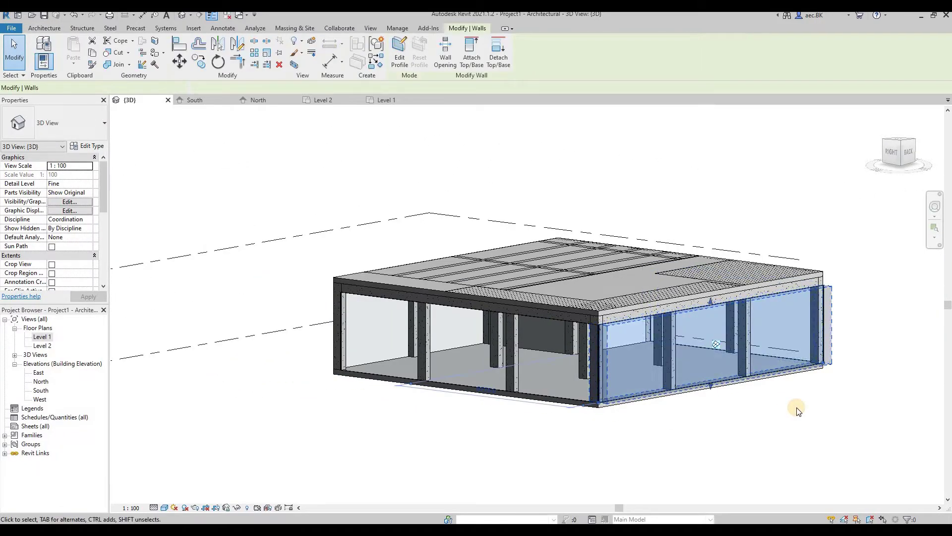
pyautogui.scroll(2, 799, 412)
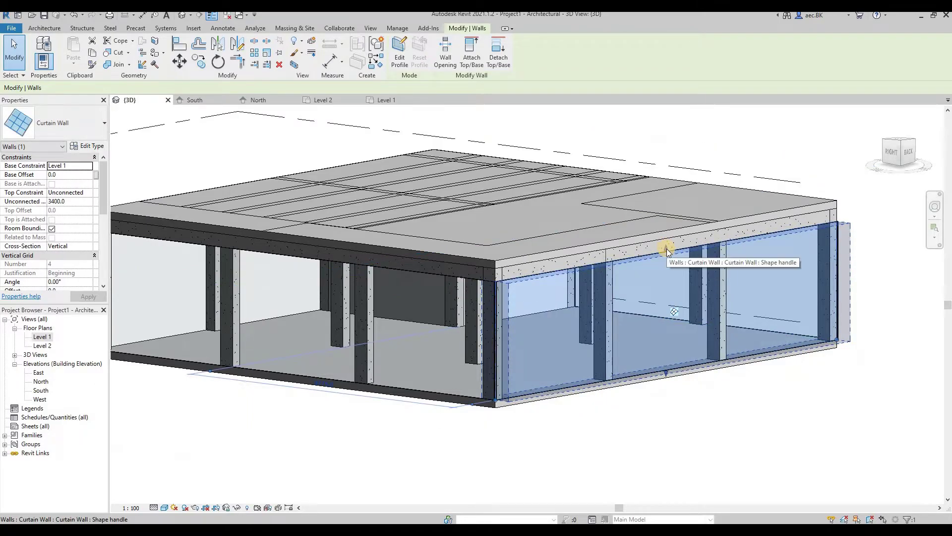
pyautogui.moveTo(706, 264)
pyautogui.keyDown('shift'); pyautogui.mouseDown(button='middle')
pyautogui.moveTo(729, 259)
pyautogui.moveTo(647, 260)
pyautogui.mouseUp(button='middle'); pyautogui.keyUp('shift')
pyautogui.scroll(3, 648, 260)
pyautogui.press('Escape')
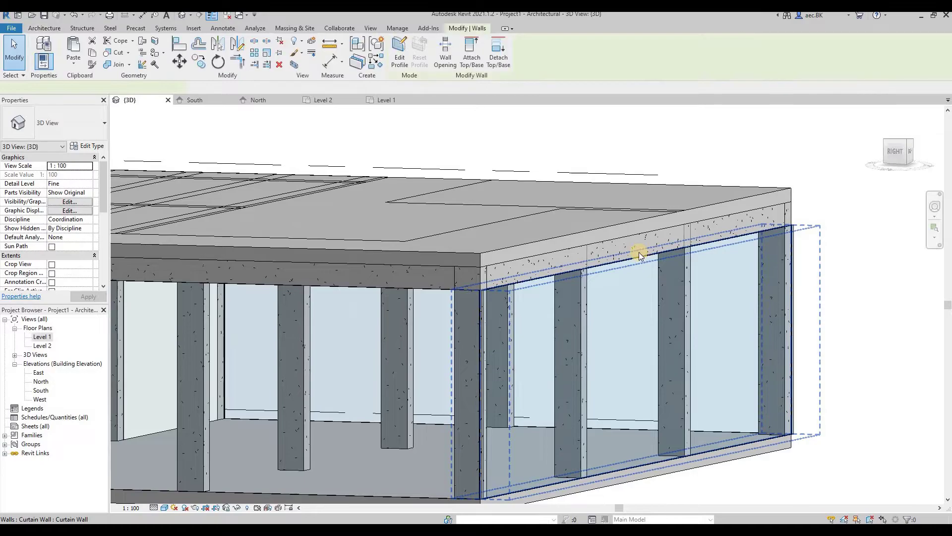
pyautogui.click(639, 256)
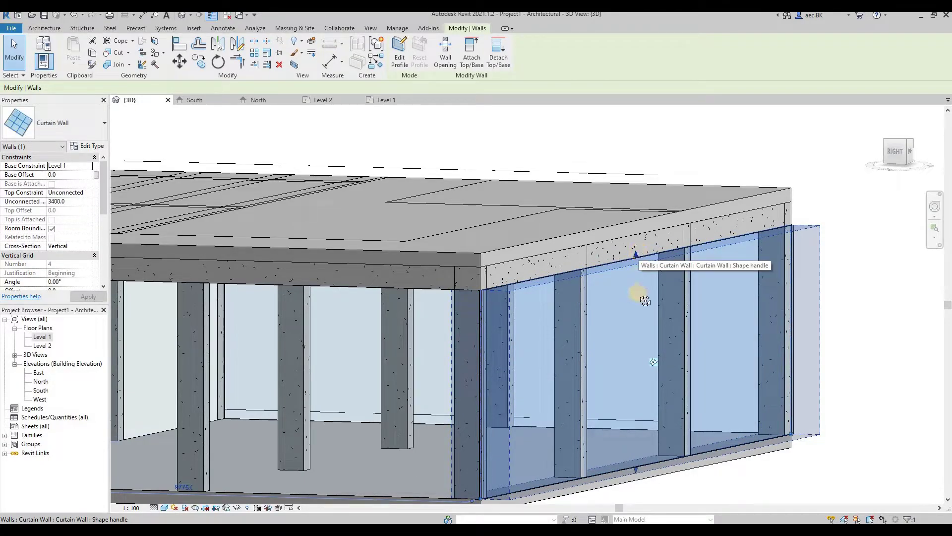
pyautogui.moveTo(638, 254)
pyautogui.keyDown('shift'); pyautogui.mouseDown(button='middle')
pyautogui.moveTo(691, 312)
pyautogui.moveTo(620, 256)
pyautogui.moveTo(761, 277)
pyautogui.moveTo(636, 266)
pyautogui.mouseUp(button='middle'); pyautogui.keyUp('shift')
pyautogui.press('Escape')
# Step: Orbit until the level markers show, then swing round to a back-left angle
pyautogui.scroll(-3, 637, 266)
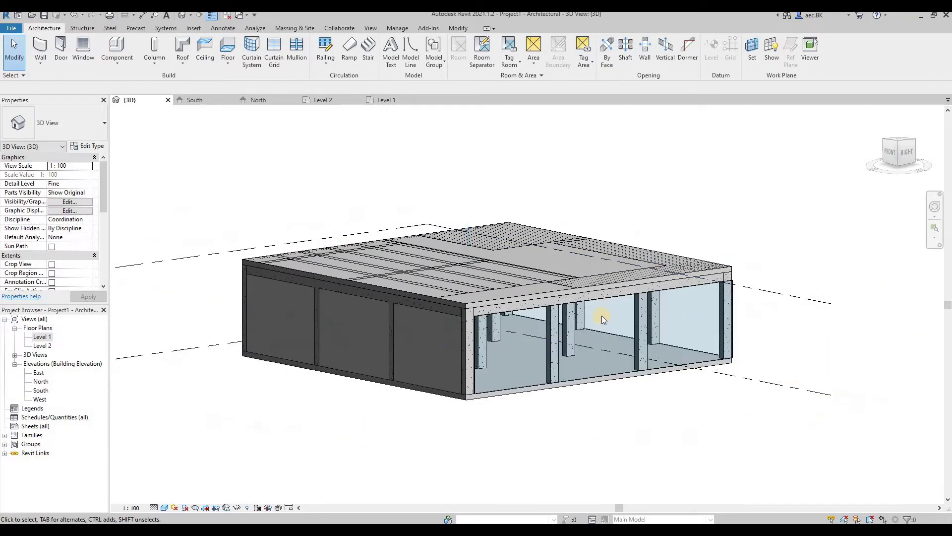
pyautogui.click(605, 305)
pyautogui.moveTo(606, 303)
pyautogui.keyDown('shift'); pyautogui.mouseDown(button='middle')
pyautogui.moveTo(658, 393)
pyautogui.moveTo(444, 370)
pyautogui.mouseUp(button='middle'); pyautogui.keyUp('shift')
pyautogui.press('Escape')
pyautogui.moveTo(761, 406)
pyautogui.keyDown('shift'); pyautogui.mouseDown(button='middle')
pyautogui.moveTo(585, 382)
pyautogui.moveTo(708, 429)
pyautogui.moveTo(788, 389)
pyautogui.moveTo(851, 412)
pyautogui.moveTo(852, 366)
pyautogui.mouseUp(button='middle'); pyautogui.keyUp('shift')
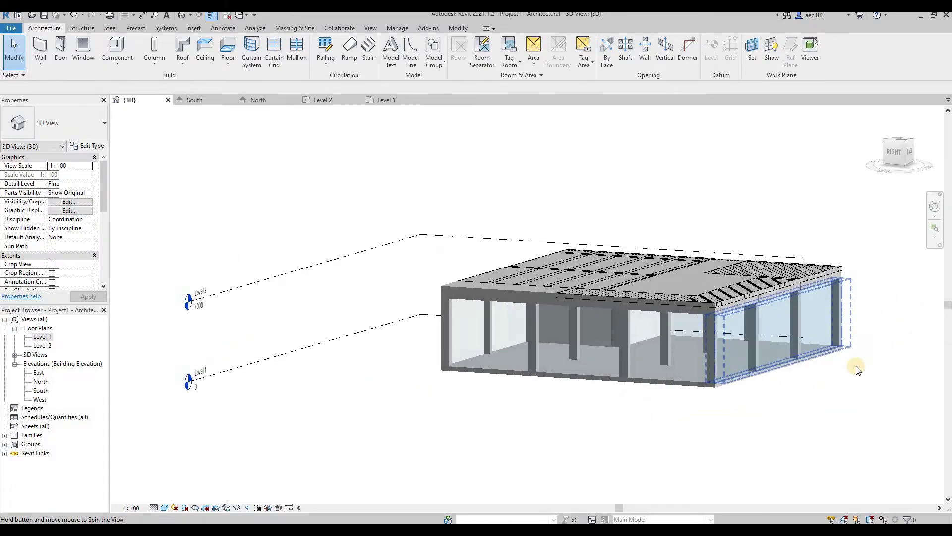
pyautogui.scroll(3, 704, 313)
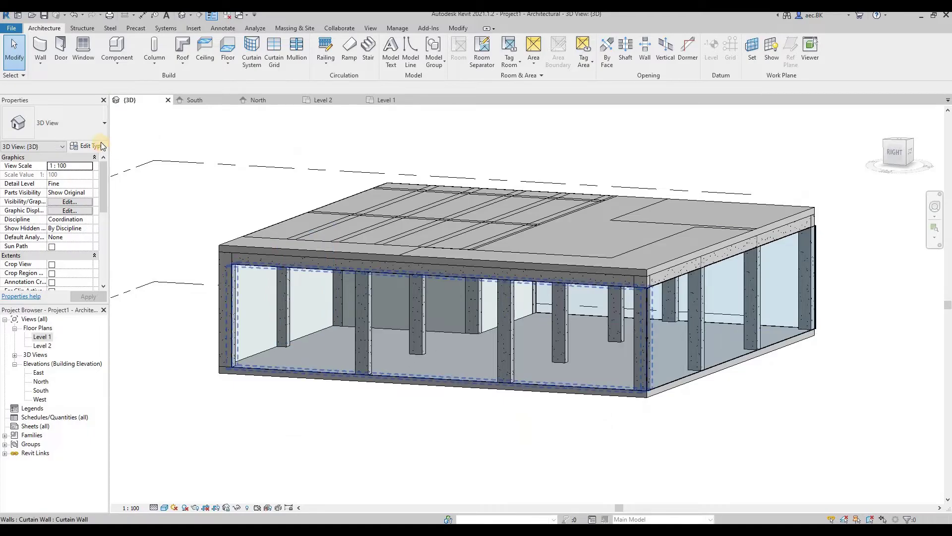
# Step: Duplicate the selected curtain wall's type as 'Curtain wall -A'
pyautogui.click(311, 368)
pyautogui.click(88, 146)
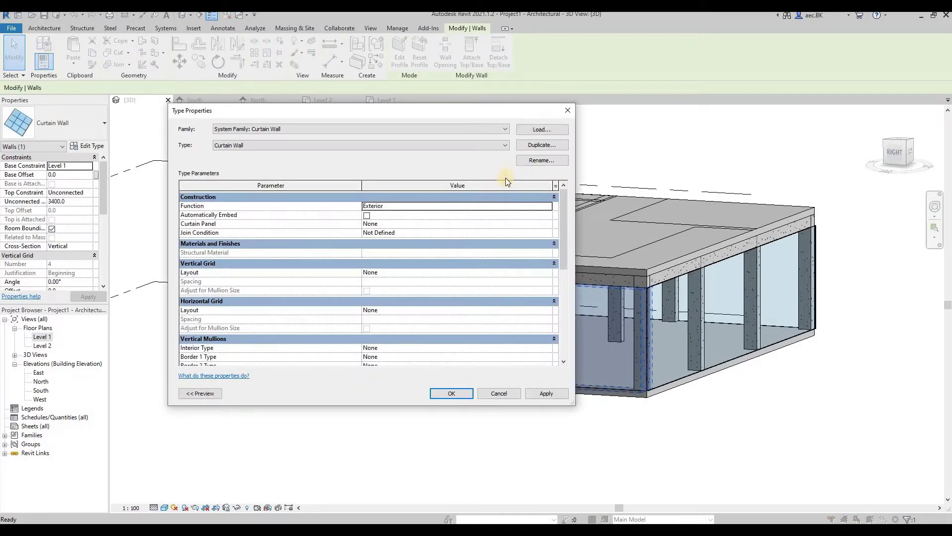
pyautogui.click(538, 147)
pyautogui.write('Curtain wall -A')
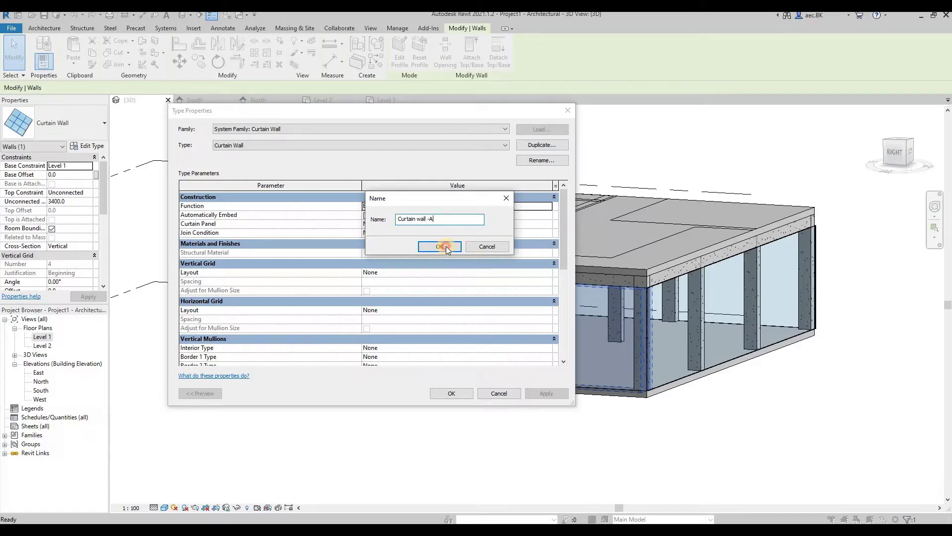
pyautogui.click(440, 246)
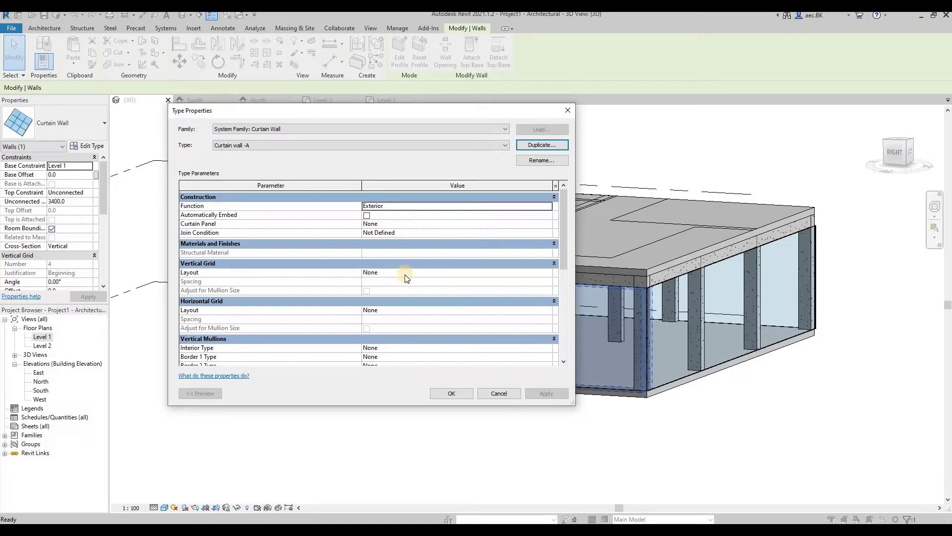
# Step: Set the vertical grid layout to Fixed Distance with 2000 spacing
pyautogui.click(549, 273)
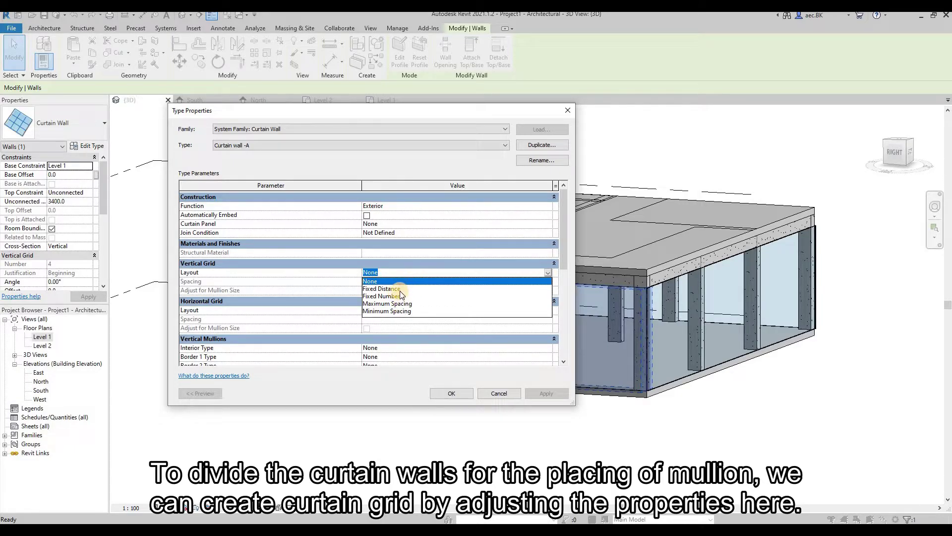
pyautogui.click(400, 290)
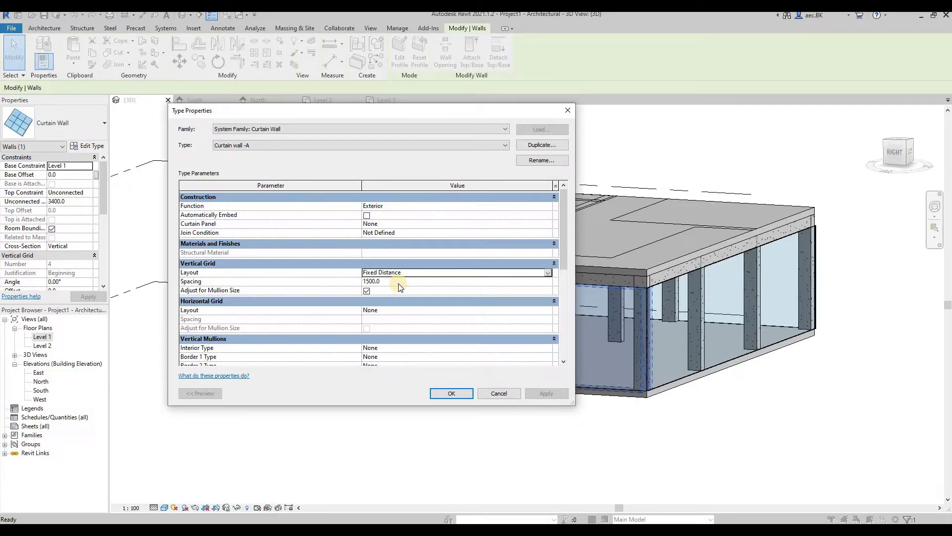
pyautogui.click(398, 284)
pyautogui.write('2000')
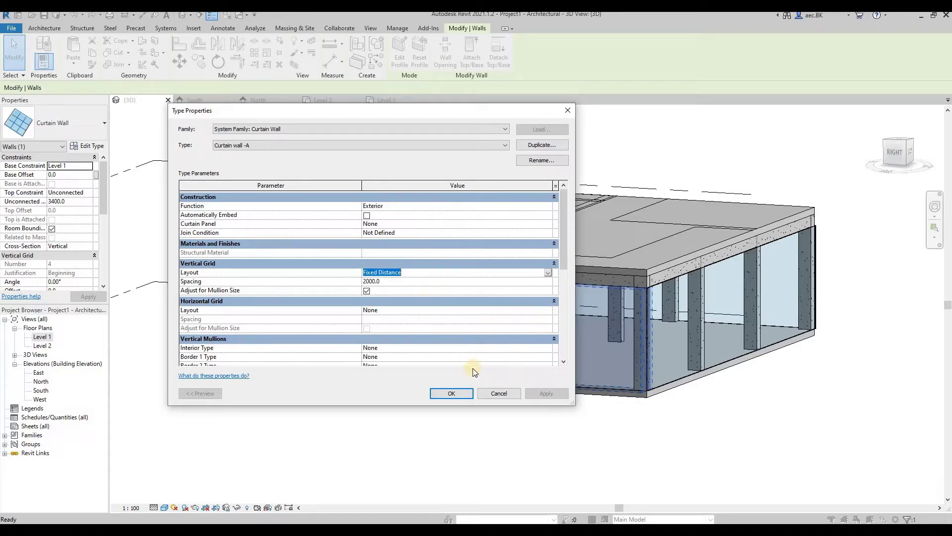
# Step: Apply the new type and switch the side and back curtain walls to Curtain wall -A
pyautogui.click(468, 396)
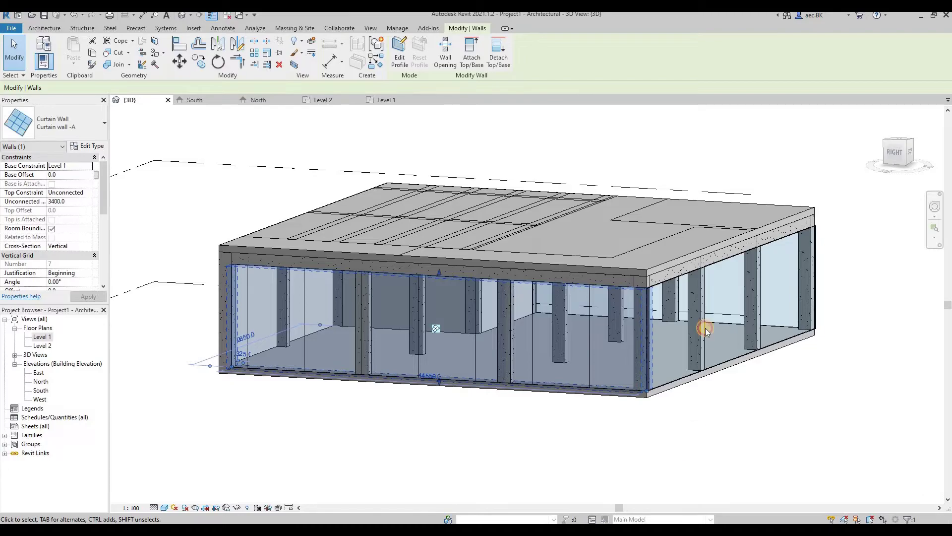
pyautogui.press('Escape')
pyautogui.click(789, 396)
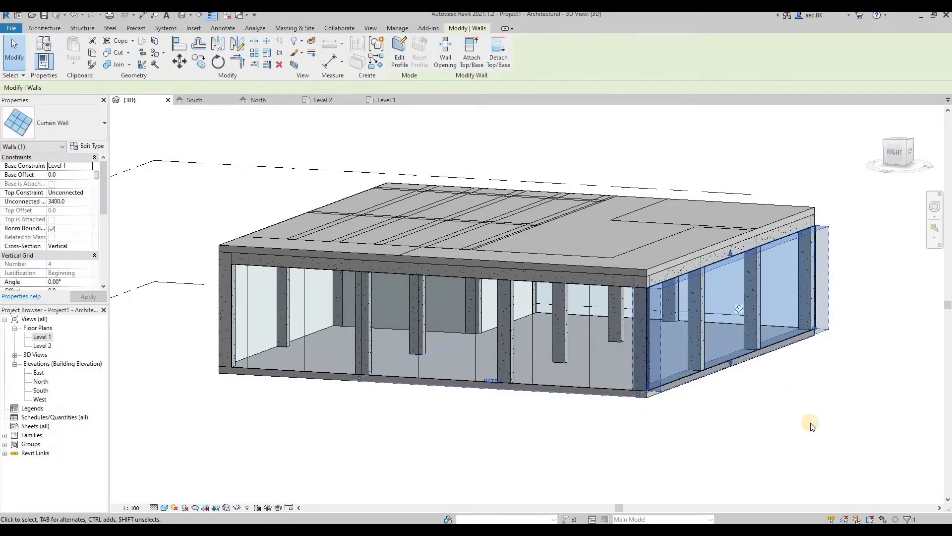
pyautogui.keyDown('shift'); pyautogui.moveTo(609, 447); pyautogui.dragTo(736, 385, button='middle'); pyautogui.keyUp('shift')
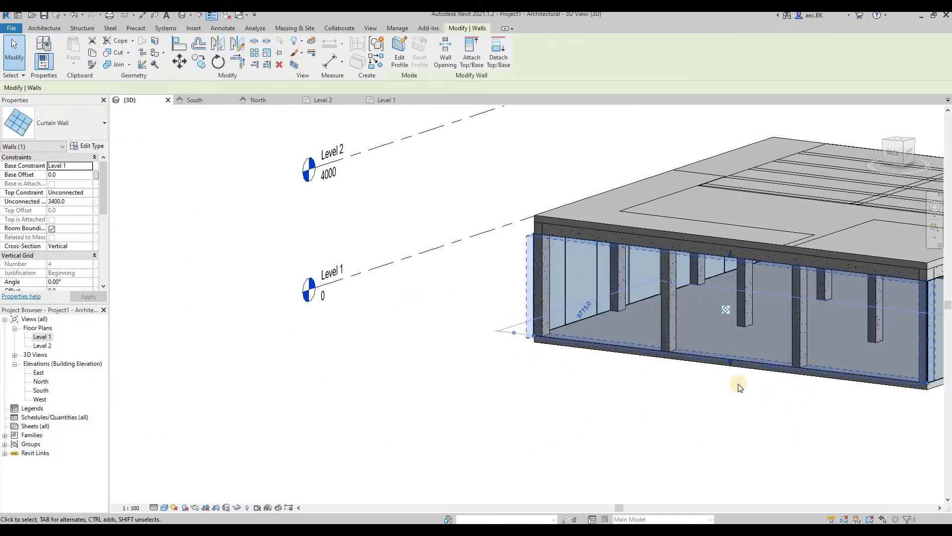
pyautogui.scroll(-3, 718, 357)
pyautogui.keyDown('ctrl'); pyautogui.click(716, 356); pyautogui.keyUp('ctrl')
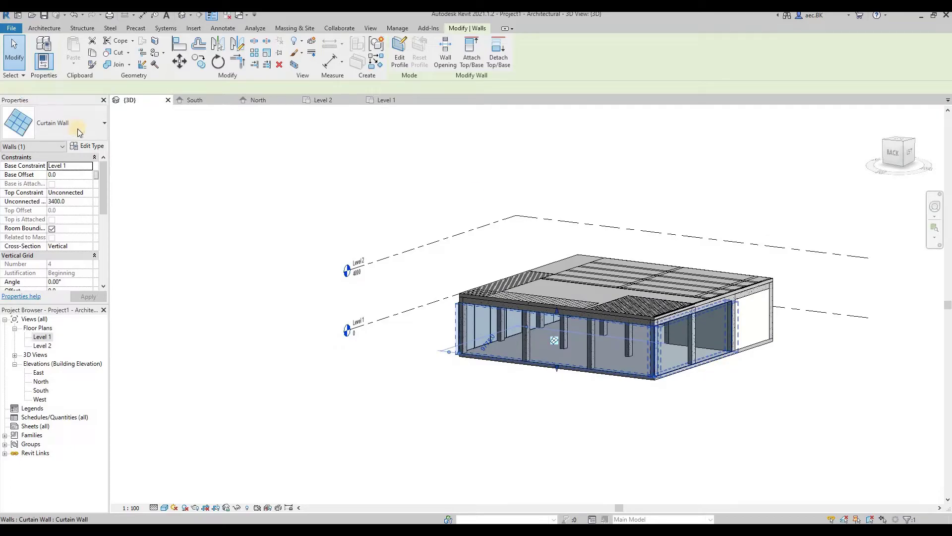
pyautogui.click(75, 126)
pyautogui.click(38, 272)
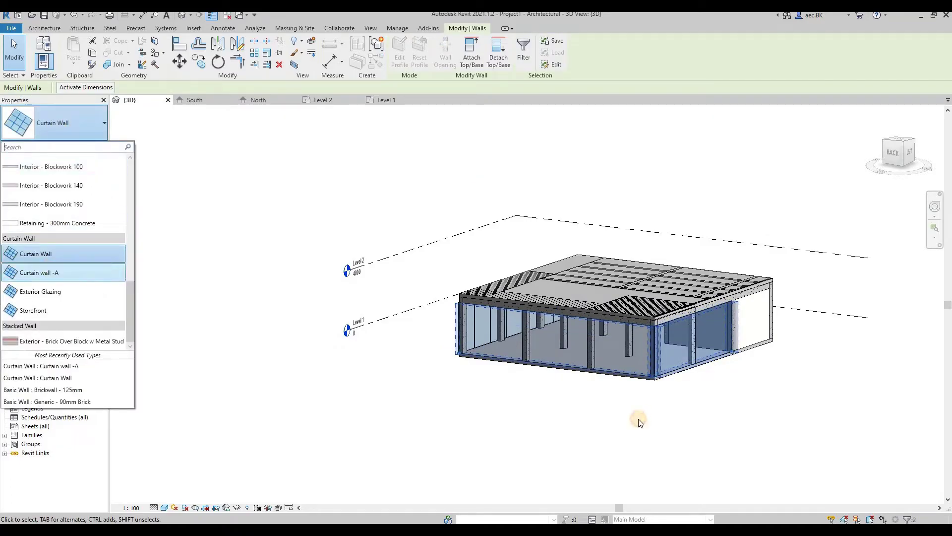
pyautogui.click(704, 427)
pyautogui.moveTo(587, 403)
pyautogui.keyDown('shift'); pyautogui.mouseDown(button='middle')
pyautogui.moveTo(527, 386)
pyautogui.moveTo(557, 395)
pyautogui.moveTo(374, 97)
pyautogui.mouseUp(button='middle'); pyautogui.keyUp('shift')
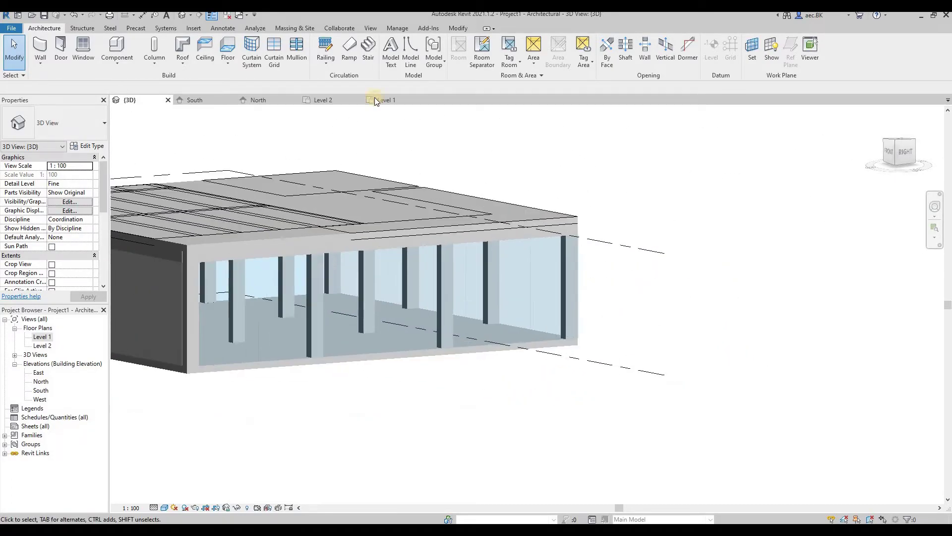
# Step: Place a curtain grid line on the wall edge, 900 below the top
pyautogui.click(268, 57)
pyautogui.scroll(2, 198, 299)
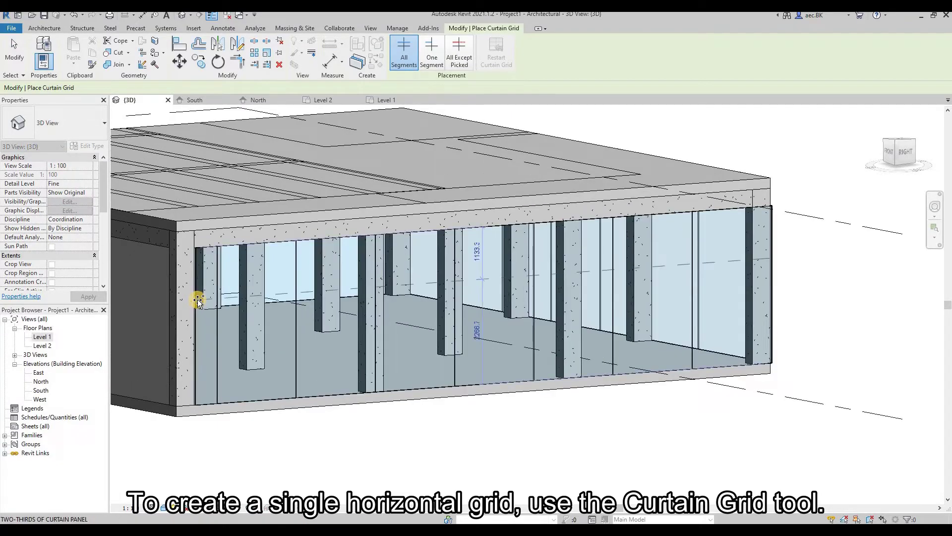
pyautogui.click(199, 270)
# Step: Orbit around the adjoining wall and corner to check the new horizontal grid line
pyautogui.moveTo(536, 334)
pyautogui.keyDown('shift'); pyautogui.mouseDown(button='middle')
pyautogui.moveTo(330, 293)
pyautogui.moveTo(398, 304)
pyautogui.moveTo(628, 296)
pyautogui.moveTo(535, 279)
pyautogui.moveTo(529, 286)
pyautogui.mouseUp(button='middle'); pyautogui.keyUp('shift')
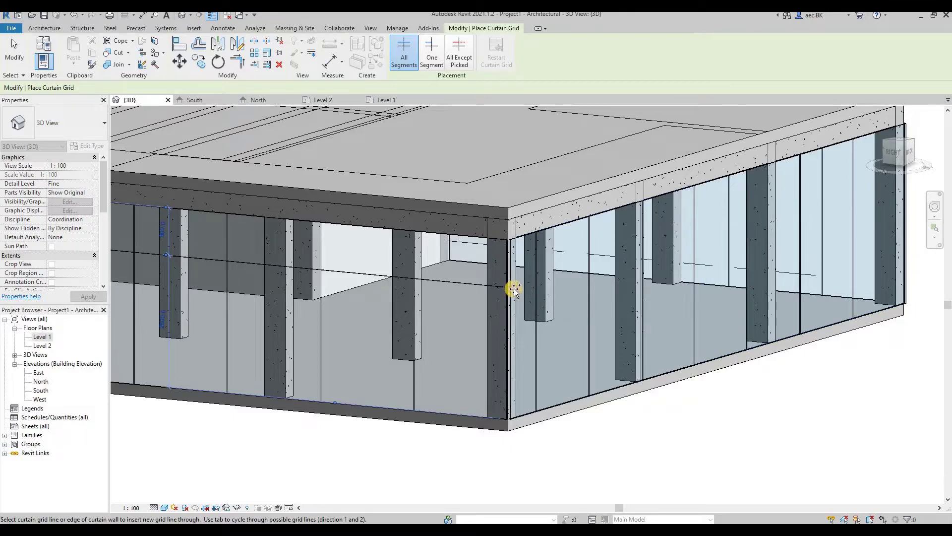
pyautogui.moveTo(693, 304)
pyautogui.keyDown('shift'); pyautogui.mouseDown(button='middle')
pyautogui.moveTo(549, 319)
pyautogui.moveTo(395, 313)
pyautogui.mouseUp(button='middle'); pyautogui.keyUp('shift')
pyautogui.keyDown('shift'); pyautogui.moveTo(822, 304); pyautogui.dragTo(658, 276, button='middle'); pyautogui.keyUp('shift')
pyautogui.scroll(3, 585, 283)
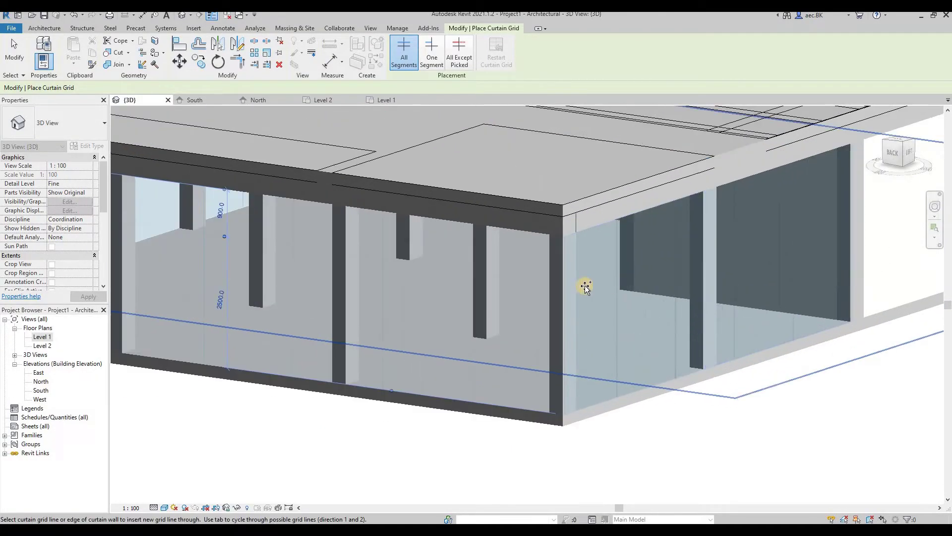
pyautogui.scroll(2, 574, 283)
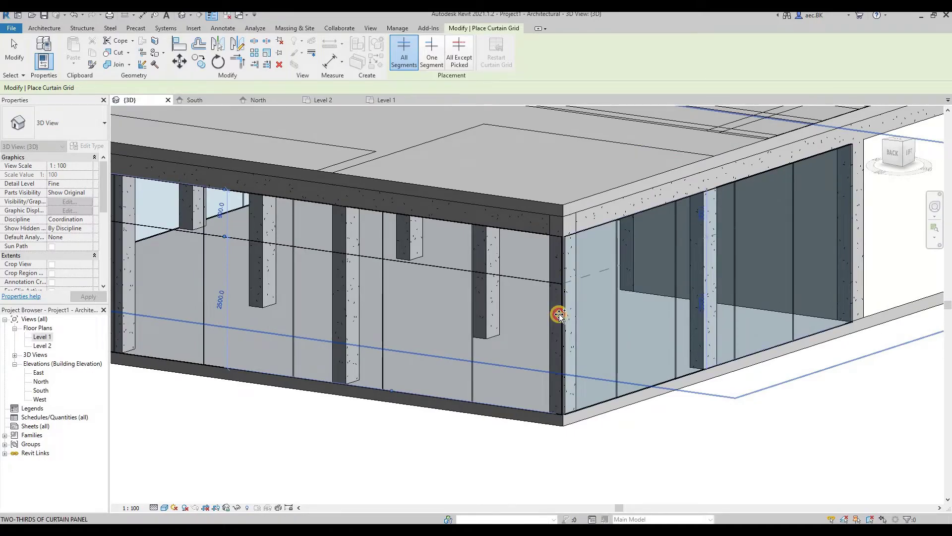
pyautogui.scroll(-3, 546, 320)
pyautogui.scroll(-5, 550, 343)
pyautogui.keyDown('shift'); pyautogui.moveTo(570, 351); pyautogui.dragTo(482, 379, button='middle'); pyautogui.keyUp('shift')
# Step: Finish grid placement and orbit from the front curtain wall around to the other side
pyautogui.press('Escape')
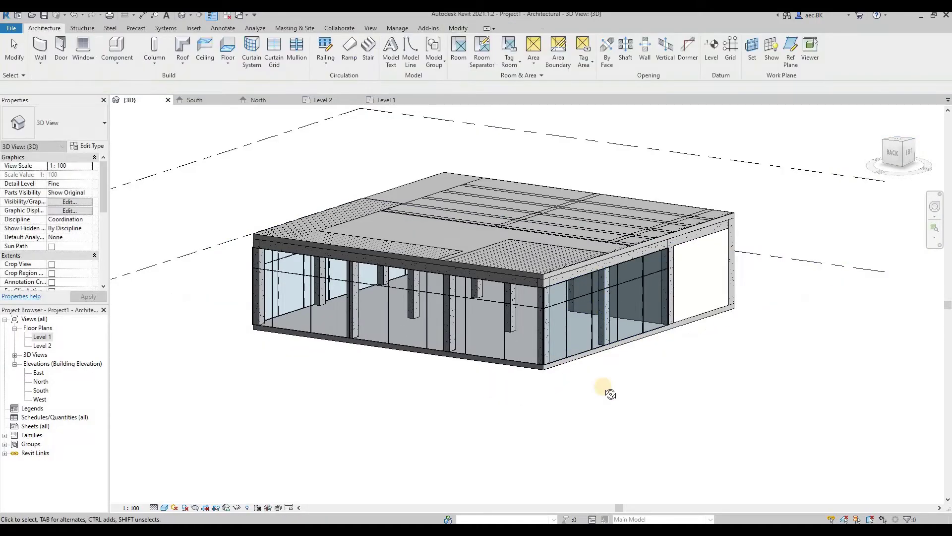
pyautogui.keyDown('shift'); pyautogui.moveTo(610, 394); pyautogui.dragTo(493, 342, button='middle'); pyautogui.keyUp('shift')
pyautogui.scroll(2, 477, 361)
pyautogui.scroll(2, 439, 358)
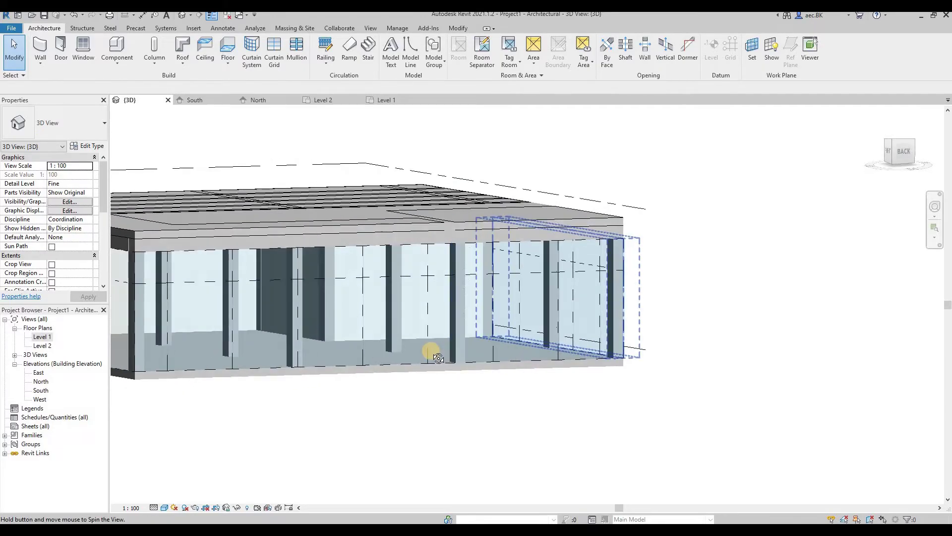
pyautogui.moveTo(439, 358)
pyautogui.keyDown('shift'); pyautogui.mouseDown(button='middle')
pyautogui.moveTo(576, 380)
pyautogui.moveTo(463, 377)
pyautogui.moveTo(676, 380)
pyautogui.moveTo(457, 361)
pyautogui.moveTo(584, 314)
pyautogui.moveTo(648, 383)
pyautogui.mouseUp(button='middle'); pyautogui.keyUp('shift')
pyautogui.scroll(3, 538, 303)
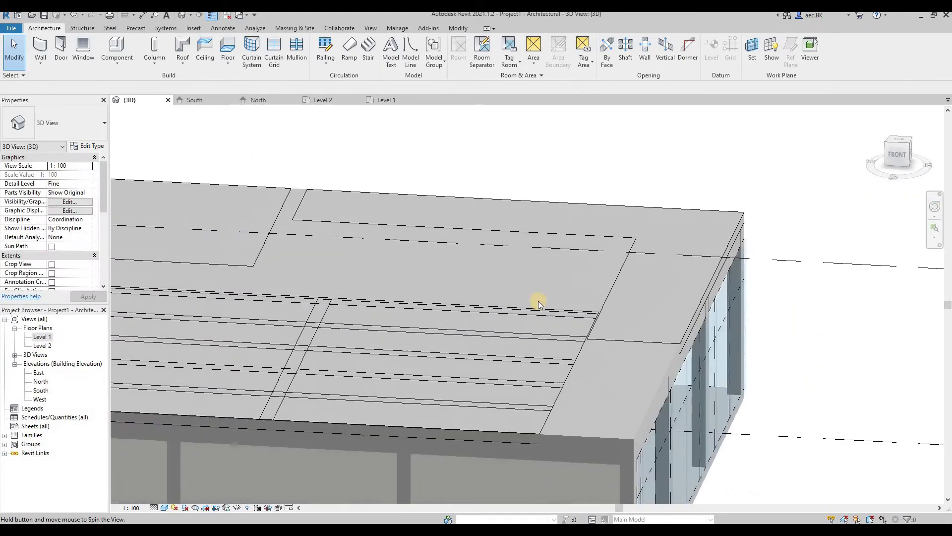
pyautogui.scroll(-3, 538, 300)
# Step: Orbit to the building's right side and select its curtain wall
pyautogui.keyDown('shift'); pyautogui.moveTo(733, 393); pyautogui.dragTo(387, 319, button='middle'); pyautogui.keyUp('shift')
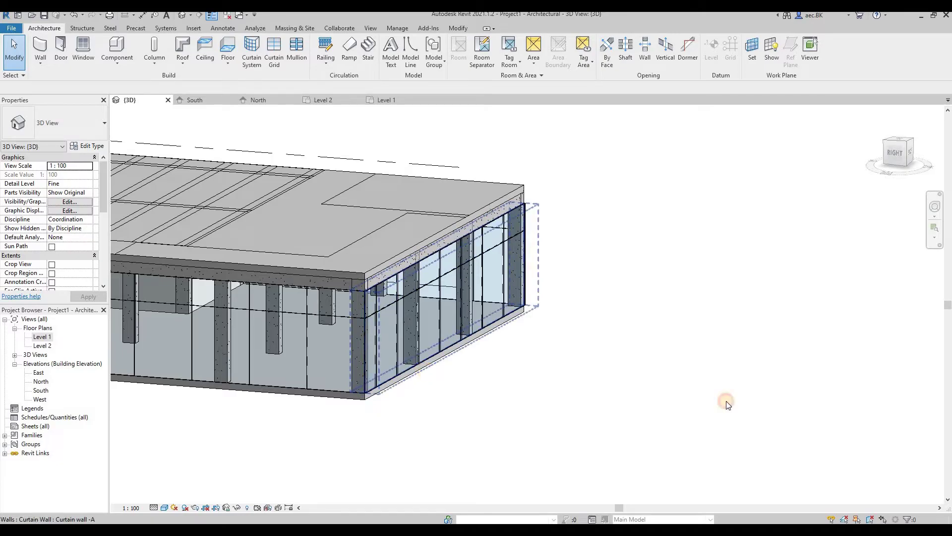
pyautogui.click(397, 389)
pyautogui.scroll(-3, 372, 398)
pyautogui.scroll(2, 419, 375)
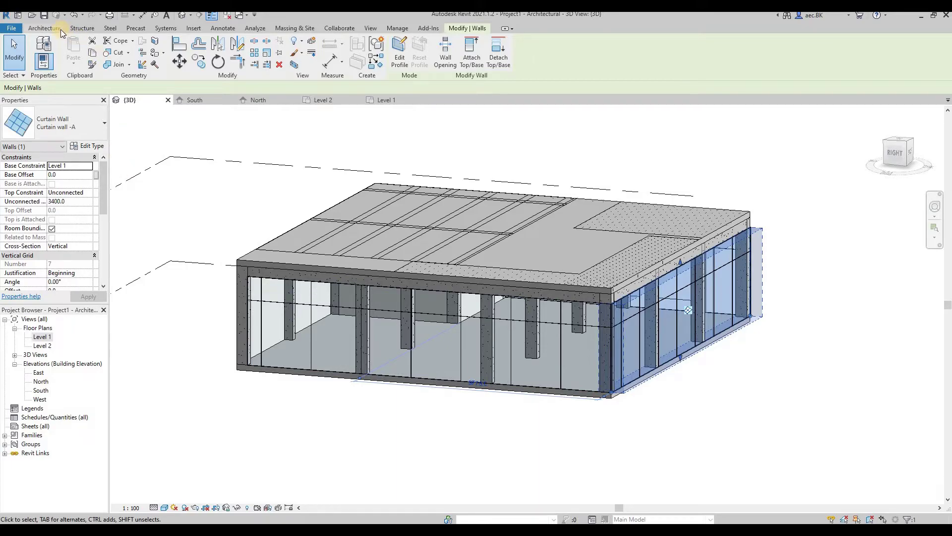
# Step: Set Curtain wall -A vertical interior mullions to Rectangular Mullion : 30mm Square
pyautogui.click(86, 147)
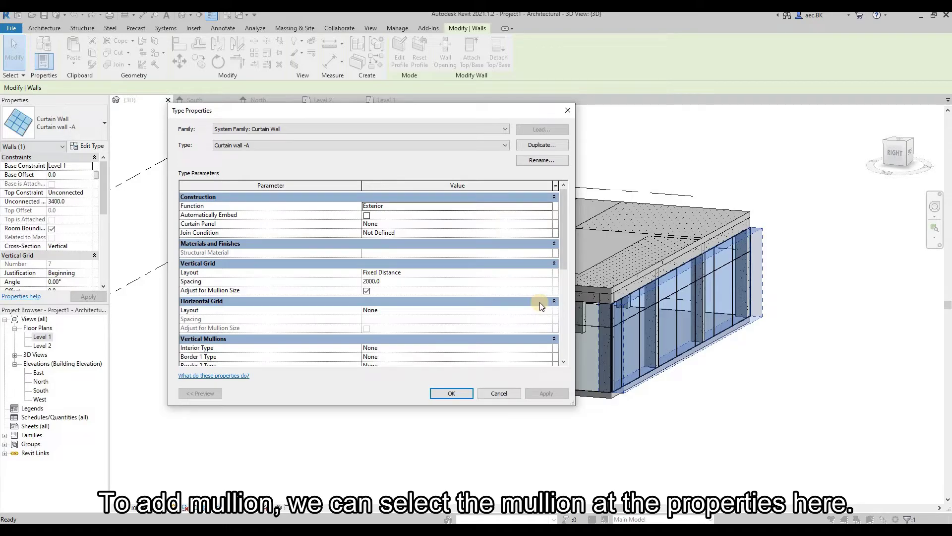
pyautogui.scroll(-1, 541, 306)
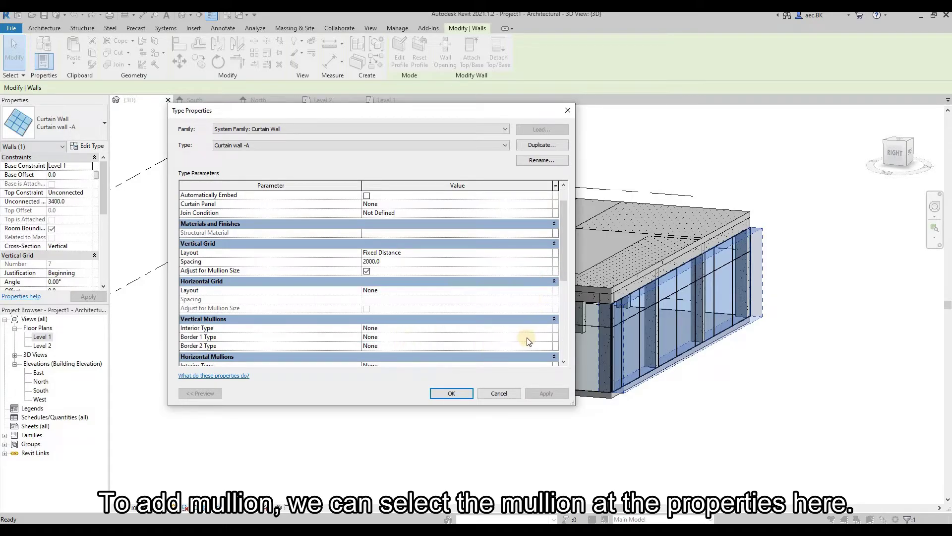
pyautogui.scroll(-2, 532, 339)
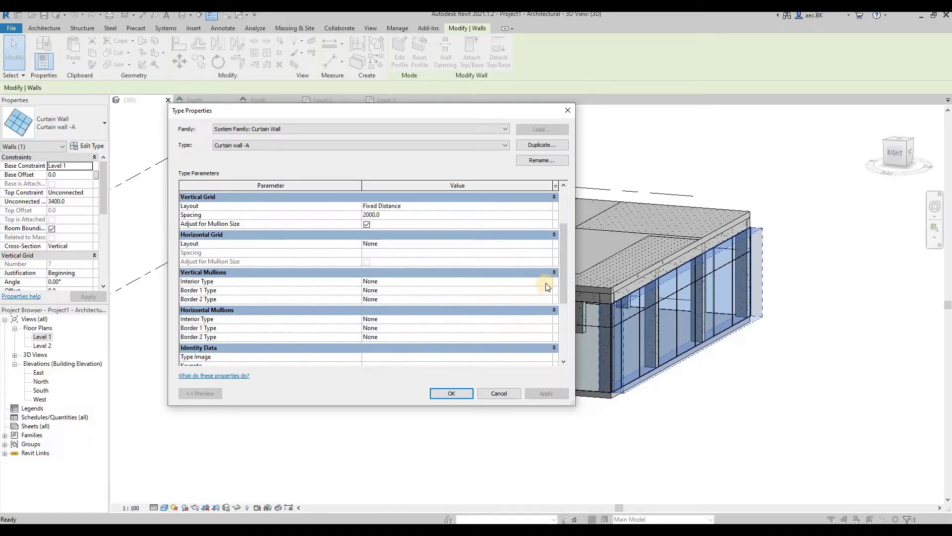
pyautogui.click(549, 282)
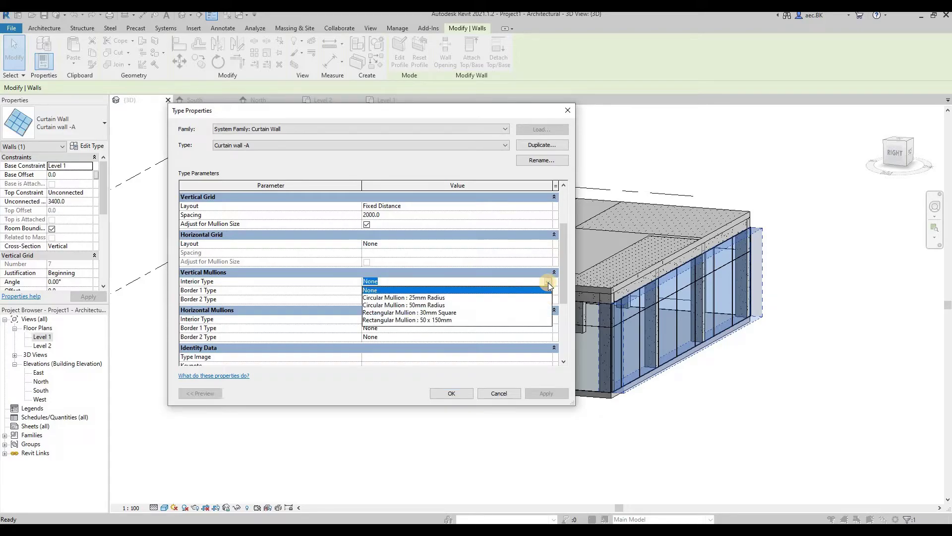
pyautogui.click(413, 313)
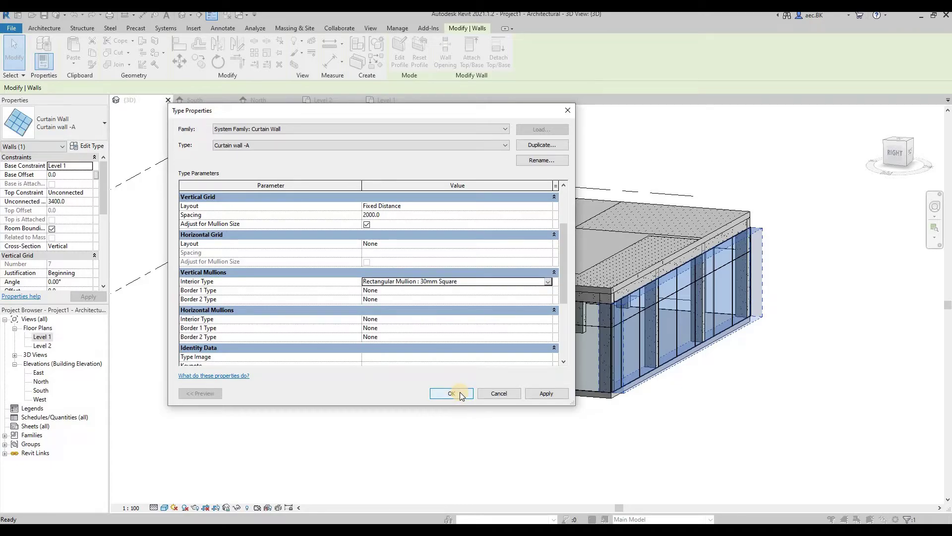
pyautogui.click(460, 392)
pyautogui.click(463, 394)
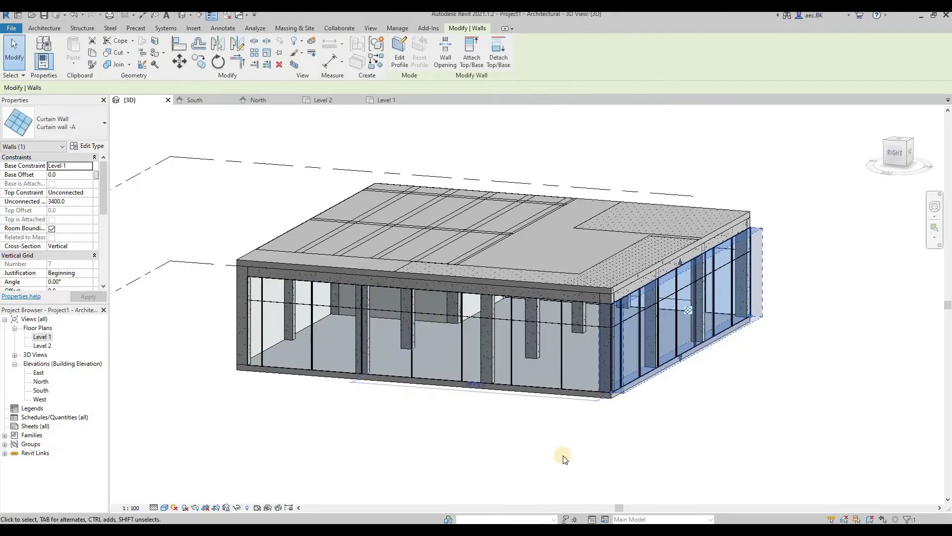
# Step: Deselect, zoom in on the mullions, and briefly check the 3D view's type properties
pyautogui.click(562, 454)
pyautogui.scroll(2, 598, 407)
pyautogui.scroll(3, 597, 407)
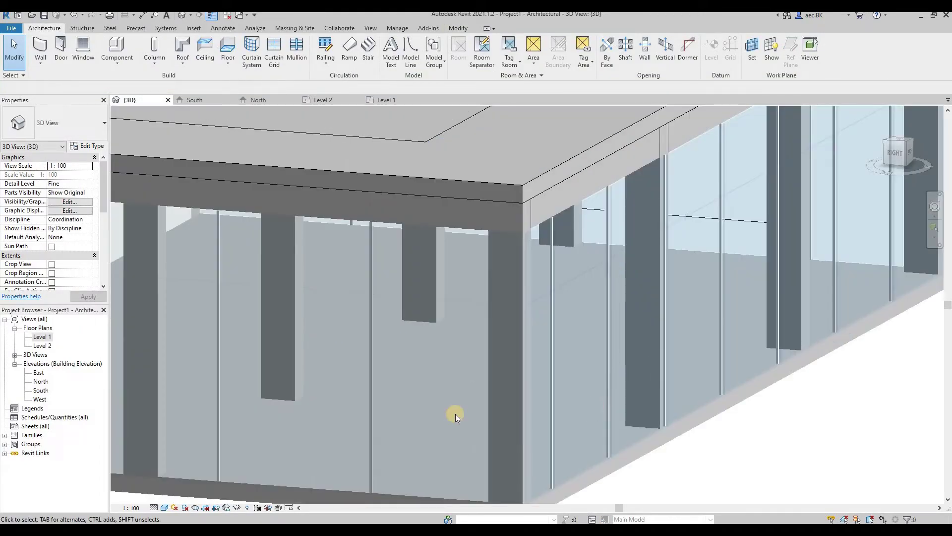
pyautogui.scroll(2, 455, 414)
pyautogui.scroll(1, 334, 405)
pyautogui.scroll(1, 437, 296)
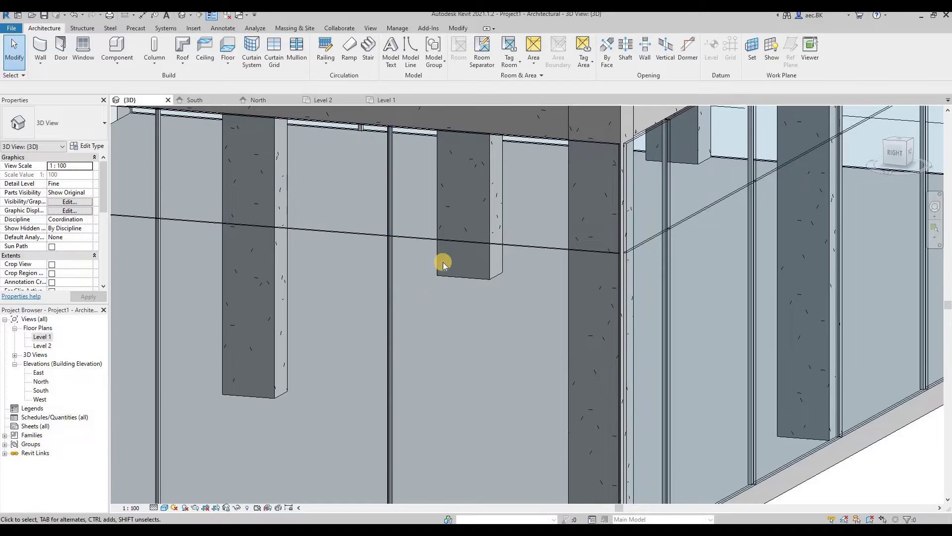
pyautogui.scroll(2, 443, 262)
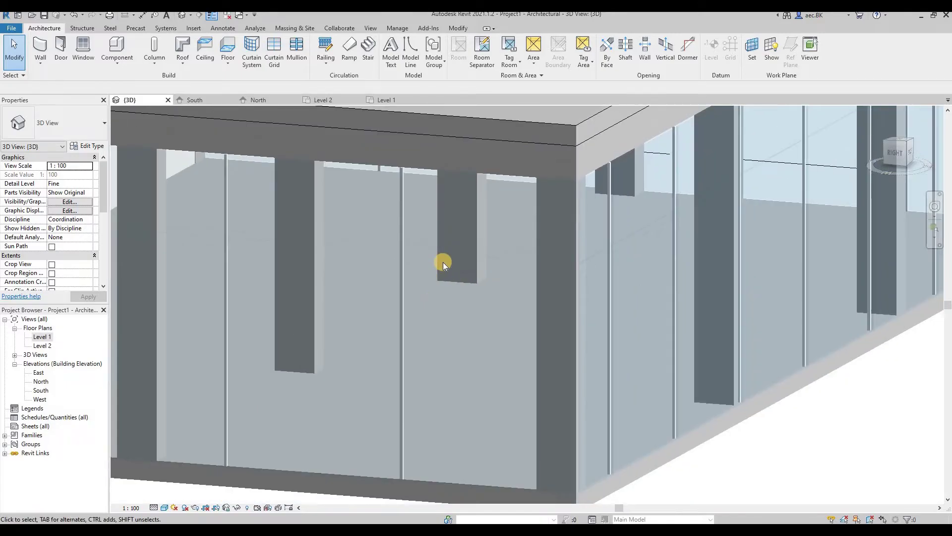
pyautogui.click(92, 147)
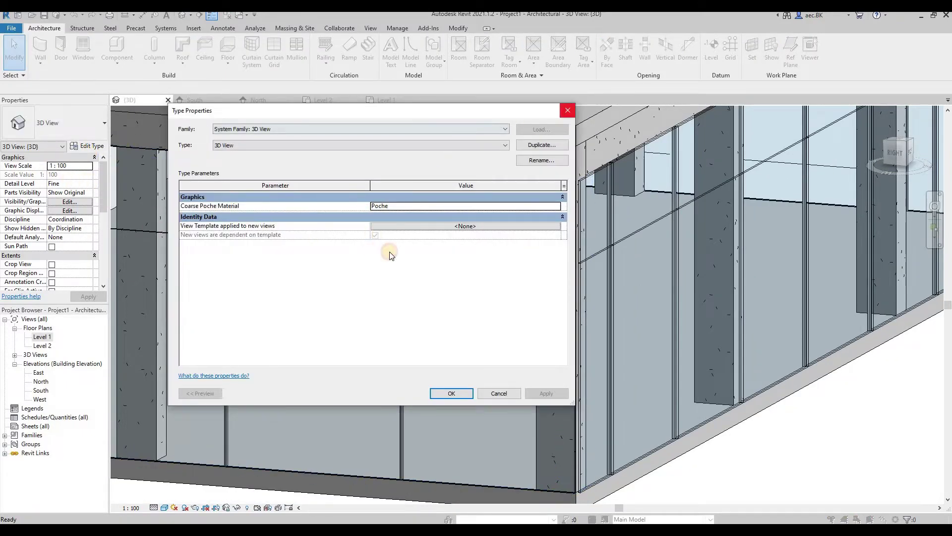
pyautogui.press('Escape')
# Step: Reselect the wall and set horizontal interior mullions to Rectangular Mullion : 30mm Square
pyautogui.click(405, 222)
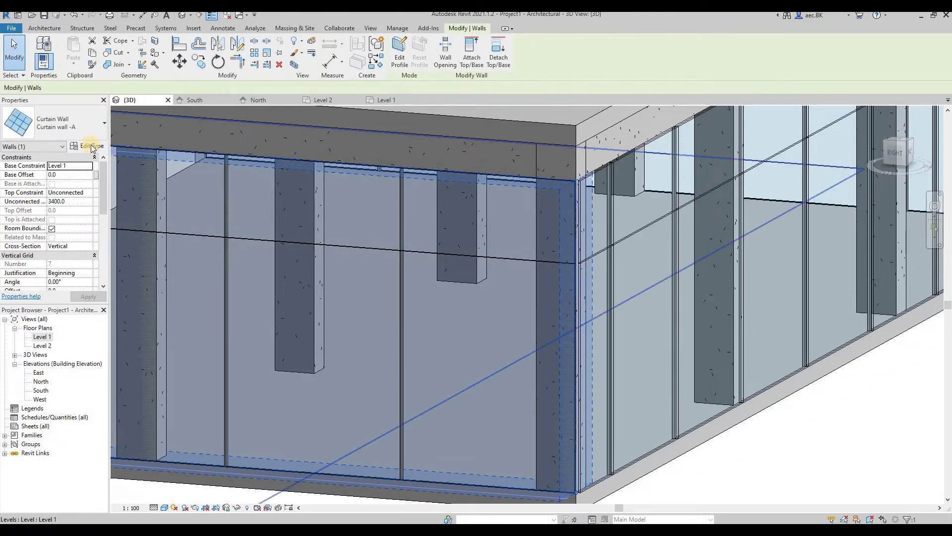
pyautogui.click(92, 147)
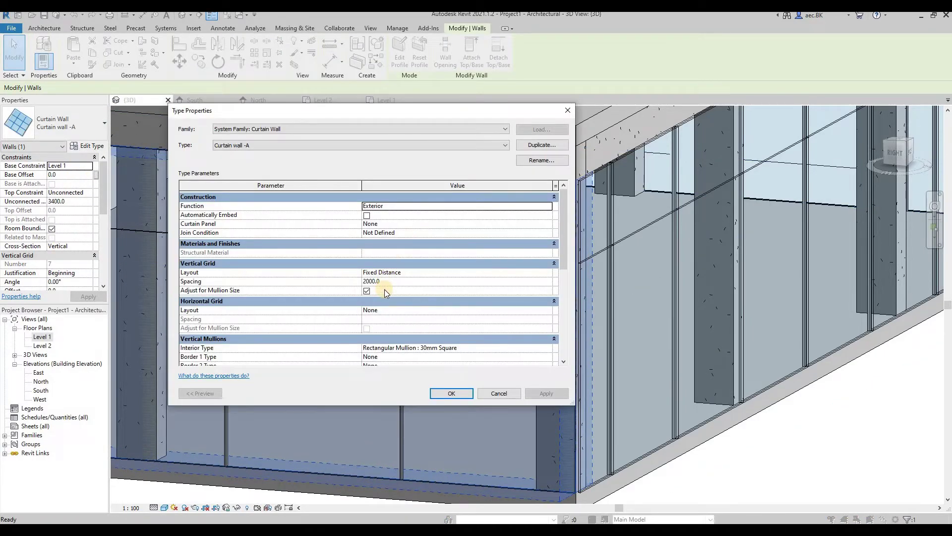
pyautogui.scroll(-2, 385, 290)
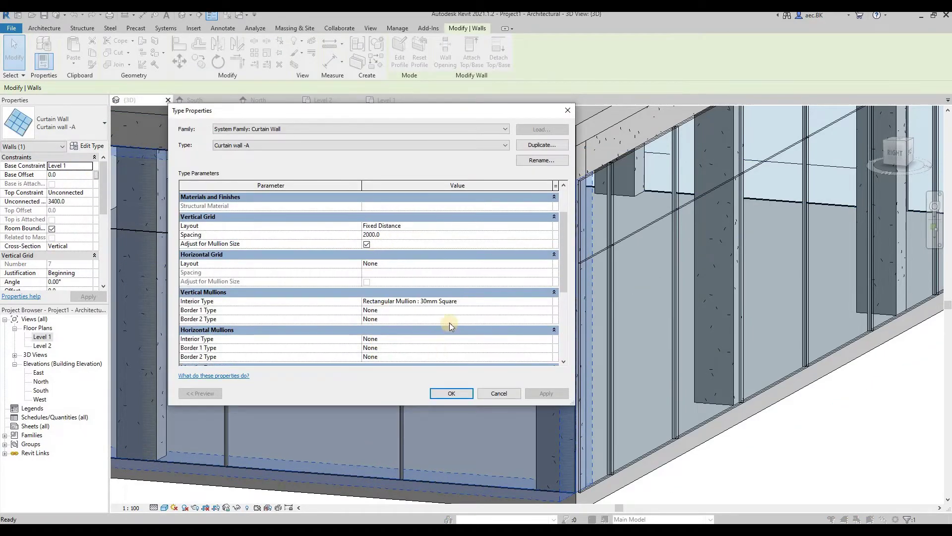
pyautogui.click(549, 341)
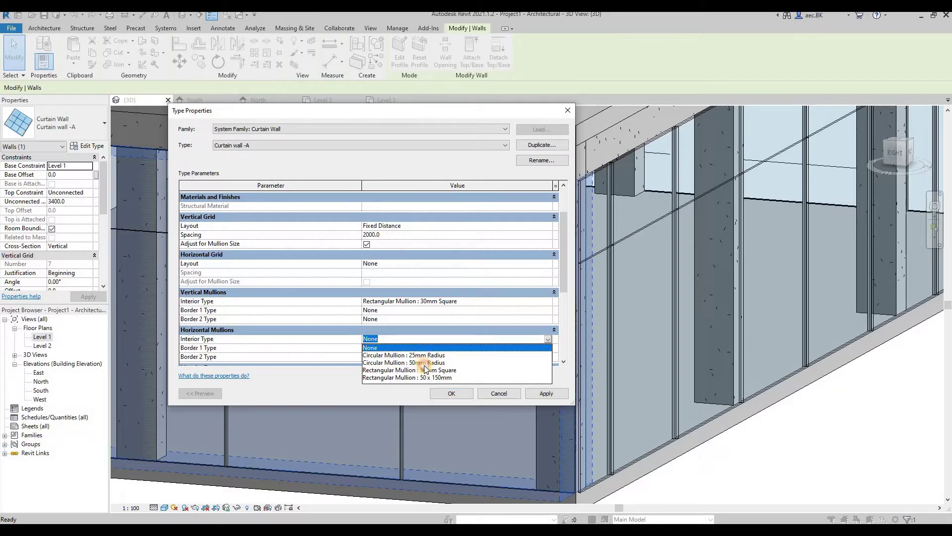
pyautogui.click(425, 364)
pyautogui.click(491, 336)
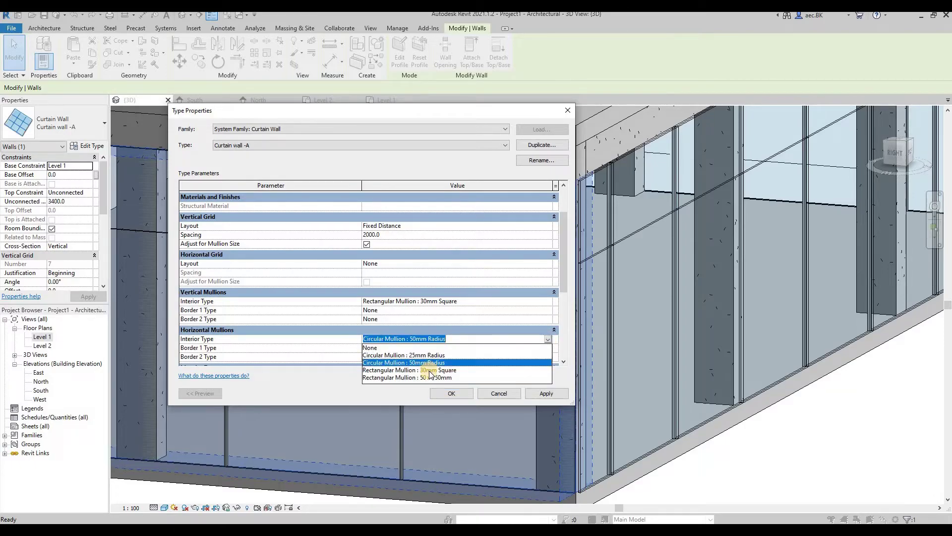
pyautogui.press('Return')
pyautogui.click(436, 392)
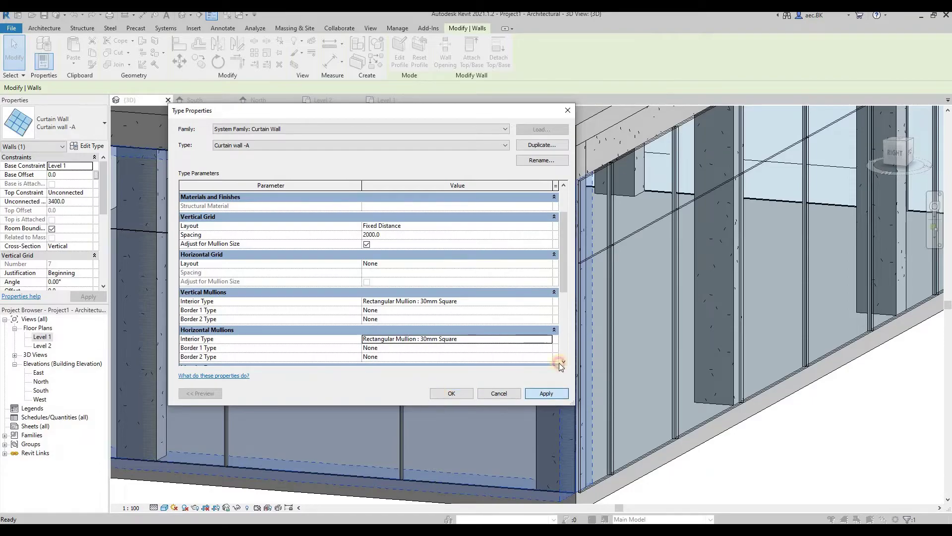
# Step: Orbit the regenerated model to look over the roof and back
pyautogui.moveTo(559, 288)
pyautogui.keyDown('shift'); pyautogui.mouseDown(button='middle')
pyautogui.moveTo(720, 322)
pyautogui.moveTo(322, 289)
pyautogui.moveTo(606, 340)
pyautogui.moveTo(522, 317)
pyautogui.moveTo(329, 451)
pyautogui.mouseUp(button='middle'); pyautogui.keyUp('shift')
pyautogui.scroll(3, 330, 450)
pyautogui.scroll(2, 342, 389)
pyautogui.scroll(-3, 342, 389)
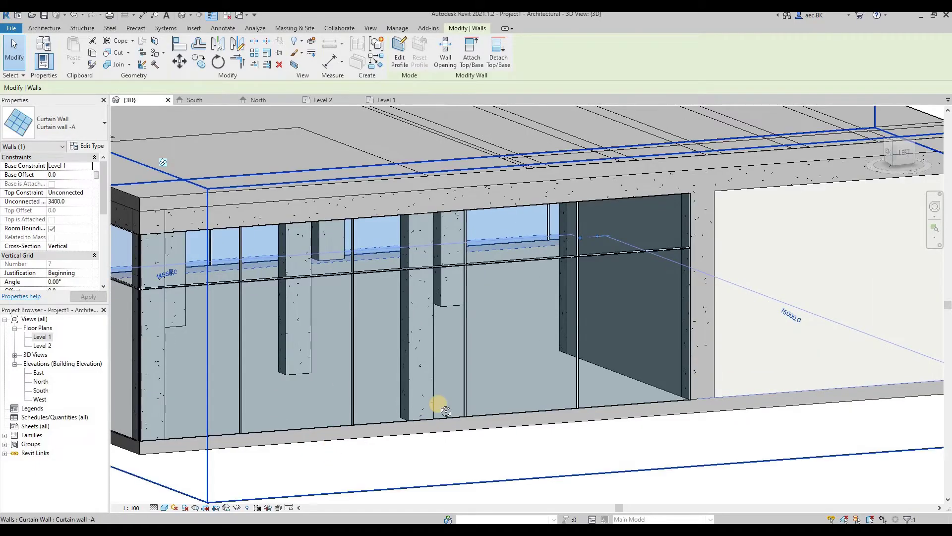
pyautogui.moveTo(436, 402)
pyautogui.keyDown('shift'); pyautogui.mouseDown(button='middle')
pyautogui.moveTo(401, 385)
pyautogui.moveTo(423, 397)
pyautogui.moveTo(549, 340)
pyautogui.moveTo(663, 330)
pyautogui.moveTo(723, 340)
pyautogui.moveTo(438, 296)
pyautogui.mouseUp(button='middle'); pyautogui.keyUp('shift')
# Step: Snap to the front elevation via the ViewCube, switch to Perspective, and zoom out
pyautogui.click(893, 149)
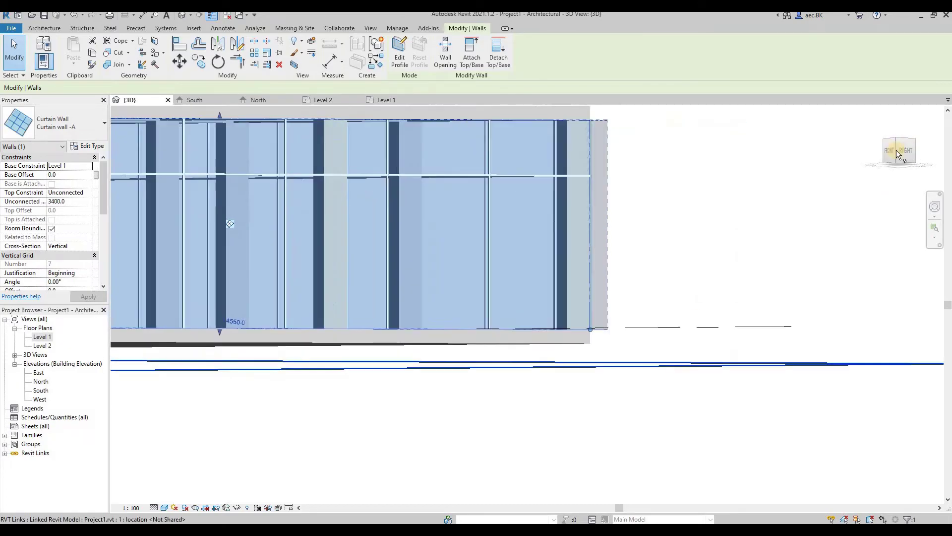
pyautogui.rightClick(895, 150)
pyautogui.press('Return')
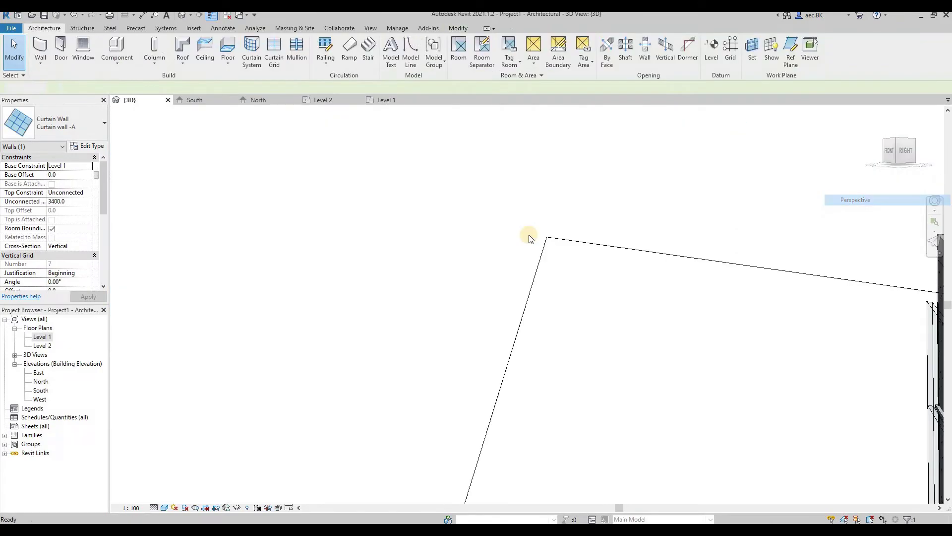
pyautogui.scroll(-2, 495, 237)
pyautogui.scroll(-2, 495, 237)
pyautogui.scroll(-2, 496, 241)
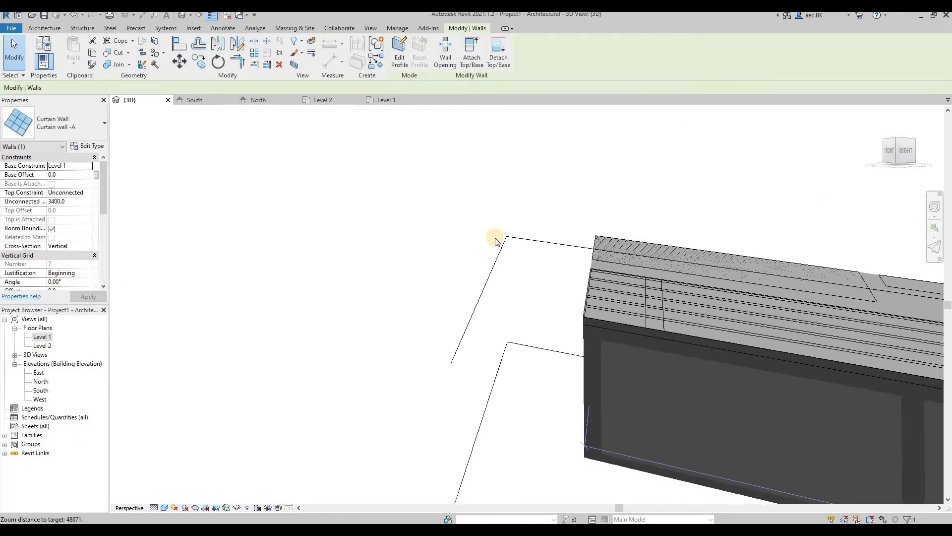
pyautogui.scroll(-2, 495, 241)
pyautogui.scroll(-1, 496, 241)
pyautogui.scroll(-1, 496, 241)
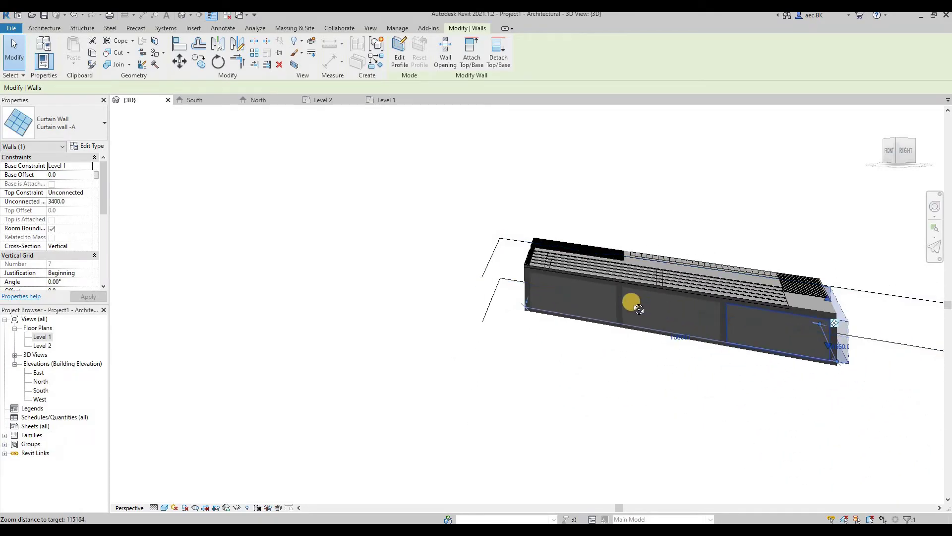
# Step: Orbit to the glazed end, switch to Orthographic, select everything and zoom to fit
pyautogui.keyDown('shift'); pyautogui.moveTo(730, 314); pyautogui.dragTo(889, 157, button='middle'); pyautogui.keyUp('shift')
pyautogui.rightClick(888, 157)
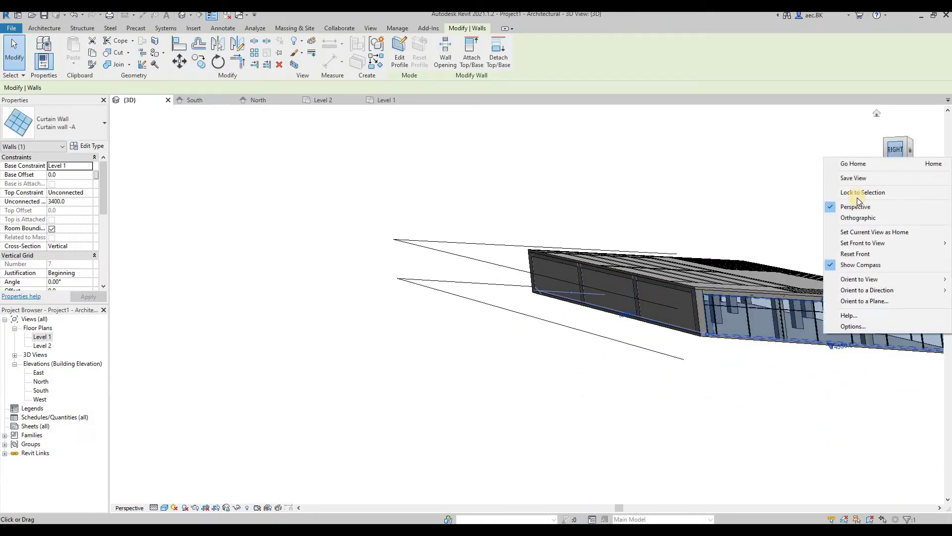
pyautogui.press('Return')
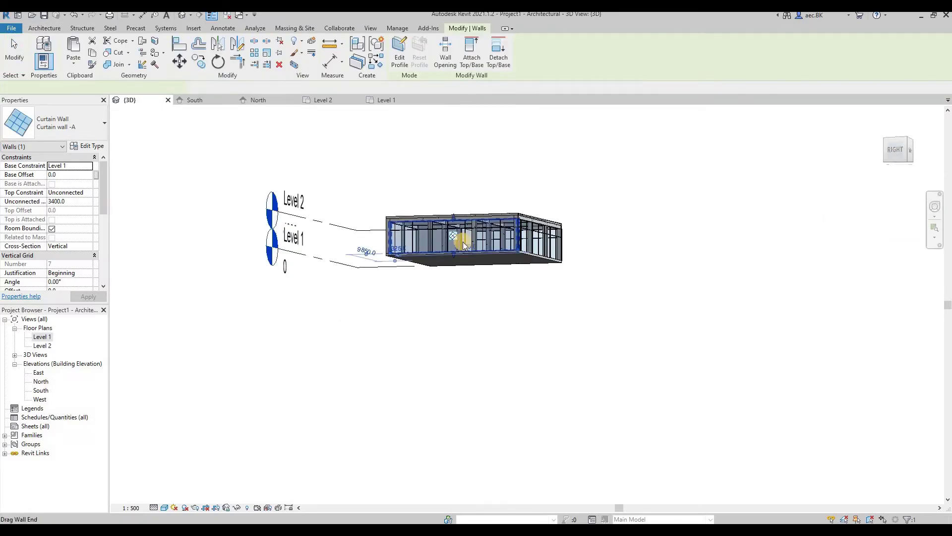
pyautogui.scroll(5, 242, 194)
pyautogui.moveTo(174, 138); pyautogui.dragTo(796, 381)
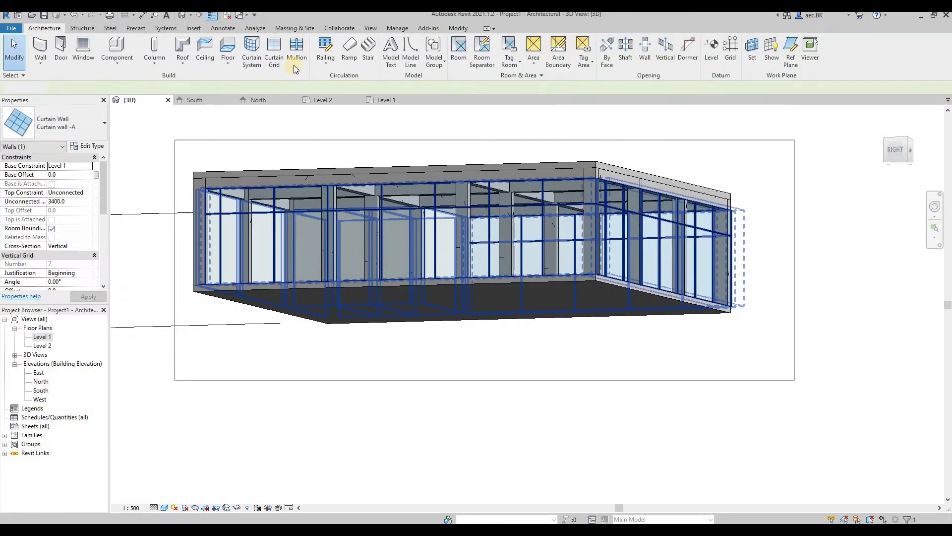
pyautogui.press('z')
pyautogui.press('f')
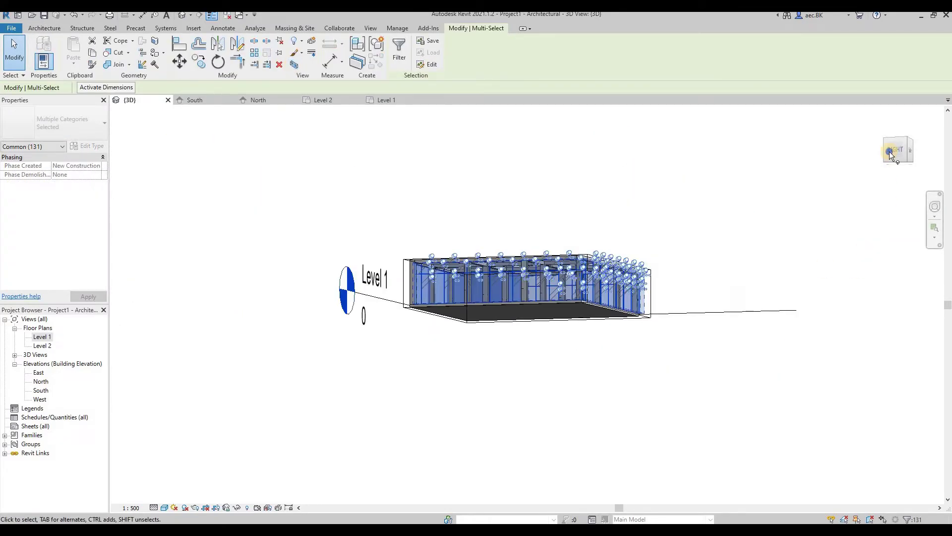
# Step: Return to Perspective, orbit toward the back, then face the model's front
pyautogui.rightClick(865, 191)
pyautogui.click(843, 198)
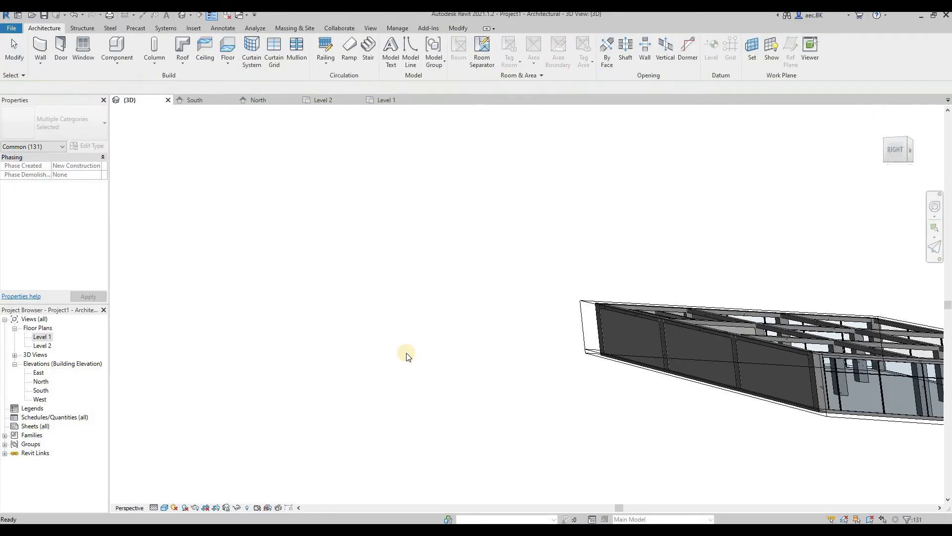
pyautogui.scroll(3, 406, 354)
pyautogui.scroll(-3, 419, 317)
pyautogui.scroll(-3, 848, 461)
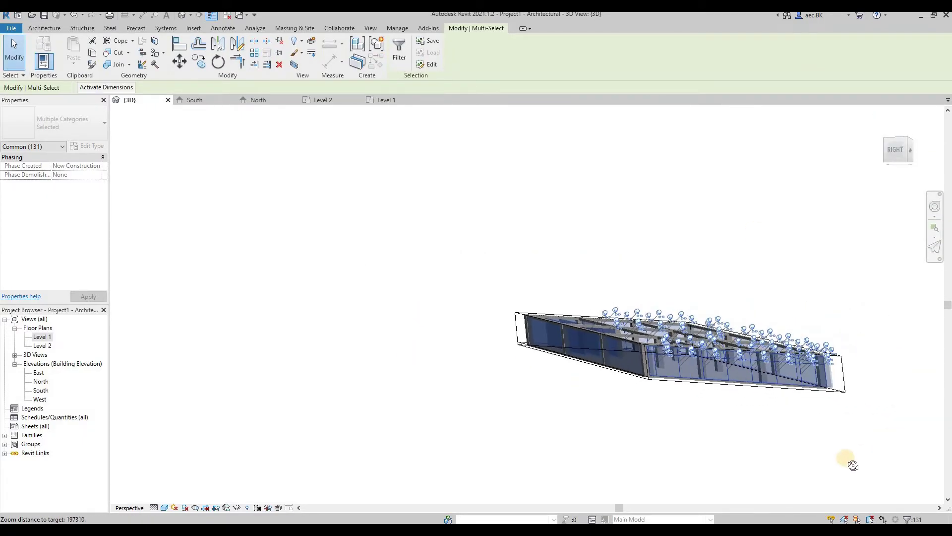
pyautogui.keyDown('shift'); pyautogui.moveTo(750, 451); pyautogui.dragTo(893, 182, button='middle'); pyautogui.keyUp('shift')
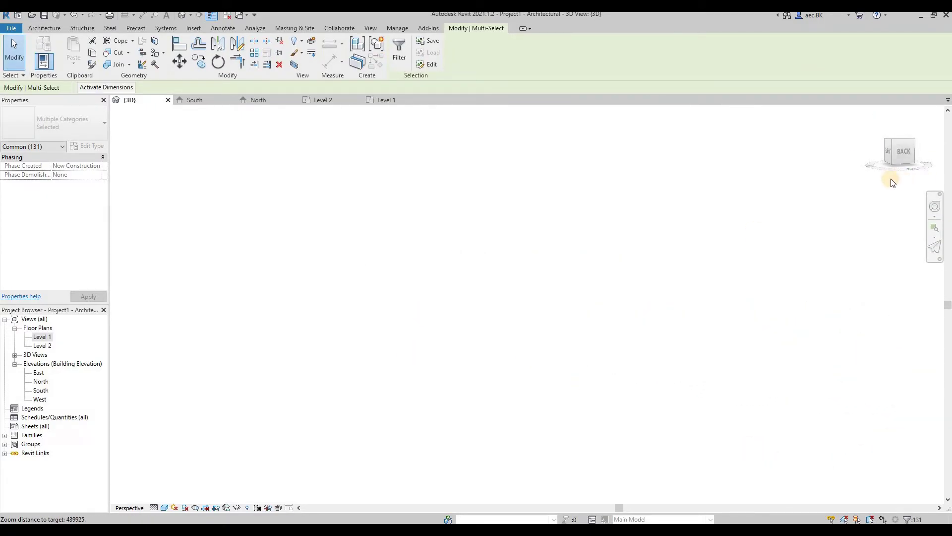
pyautogui.click(888, 154)
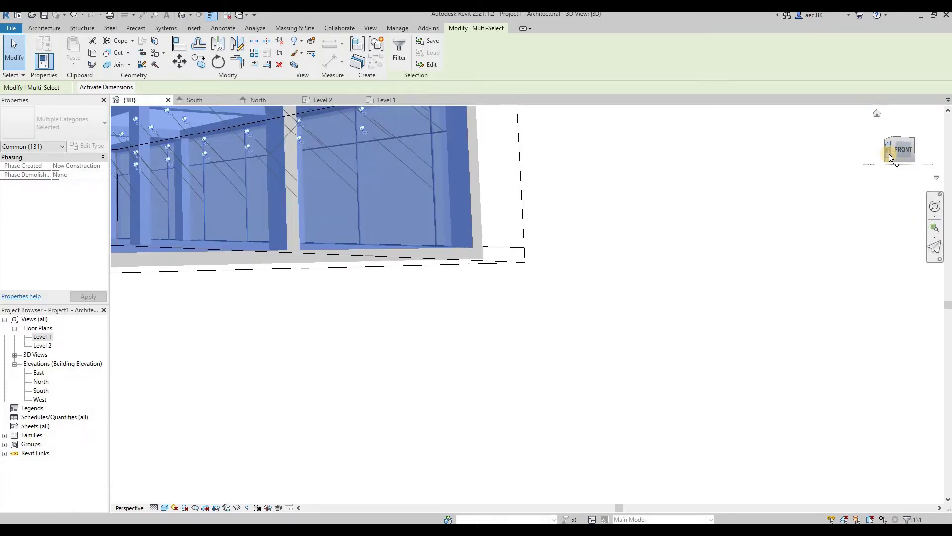
pyautogui.scroll(2, 436, 299)
# Step: Orbit and zoom into the building interior and set the visual style to Realistic
pyautogui.press('Escape')
pyautogui.scroll(3, 500, 321)
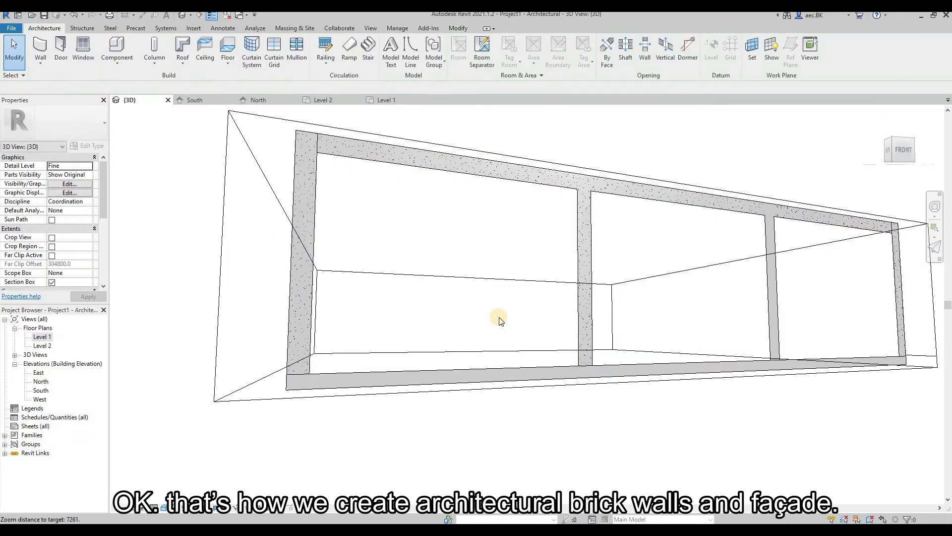
pyautogui.moveTo(446, 337)
pyautogui.keyDown('shift'); pyautogui.mouseDown(button='middle')
pyautogui.moveTo(568, 333)
pyautogui.moveTo(780, 298)
pyautogui.moveTo(291, 278)
pyautogui.moveTo(225, 301)
pyautogui.mouseUp(button='middle'); pyautogui.keyUp('shift')
pyautogui.scroll(3, 654, 334)
pyautogui.scroll(3, 657, 334)
pyautogui.scroll(3, 648, 410)
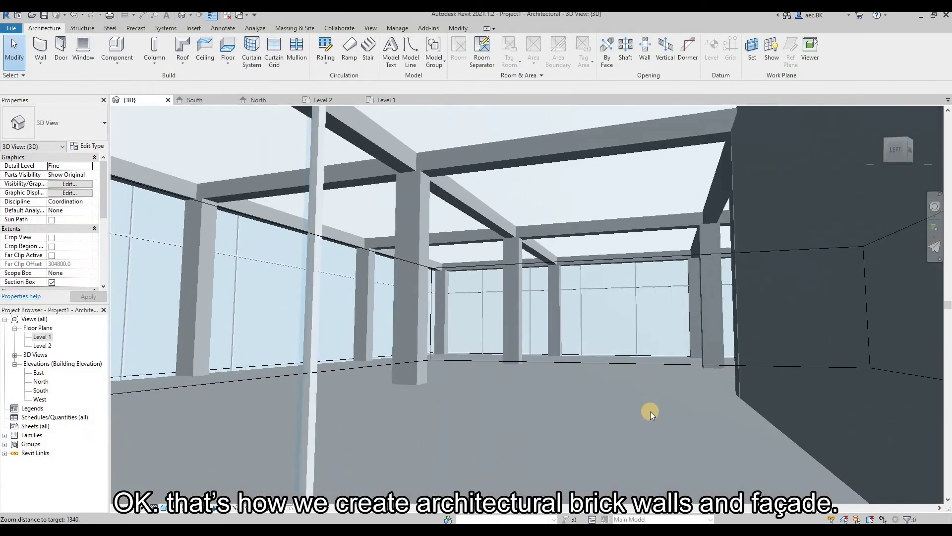
pyautogui.scroll(2, 656, 376)
pyautogui.moveTo(656, 377)
pyautogui.keyDown('shift'); pyautogui.mouseDown(button='middle')
pyautogui.moveTo(633, 362)
pyautogui.moveTo(298, 322)
pyautogui.moveTo(531, 315)
pyautogui.moveTo(446, 357)
pyautogui.mouseUp(button='middle'); pyautogui.keyUp('shift')
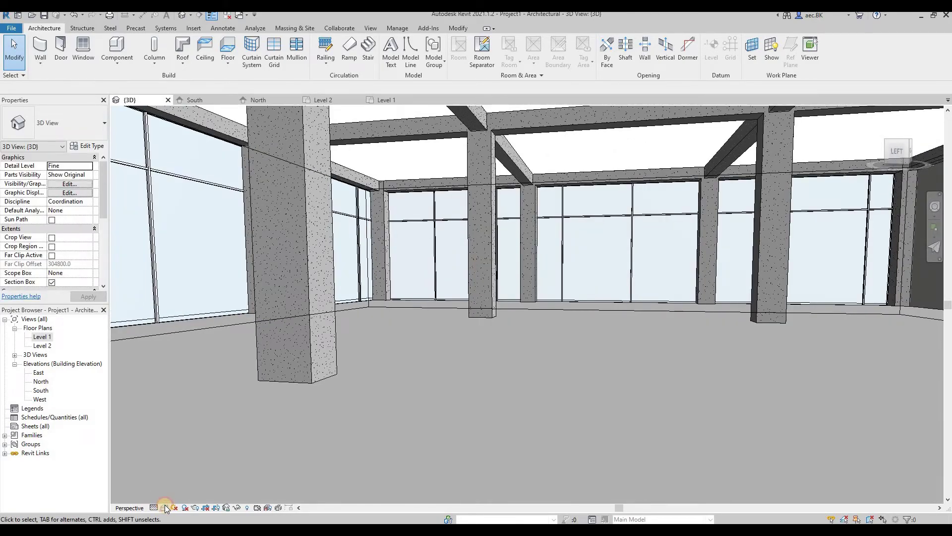
pyautogui.click(164, 507)
pyautogui.click(178, 497)
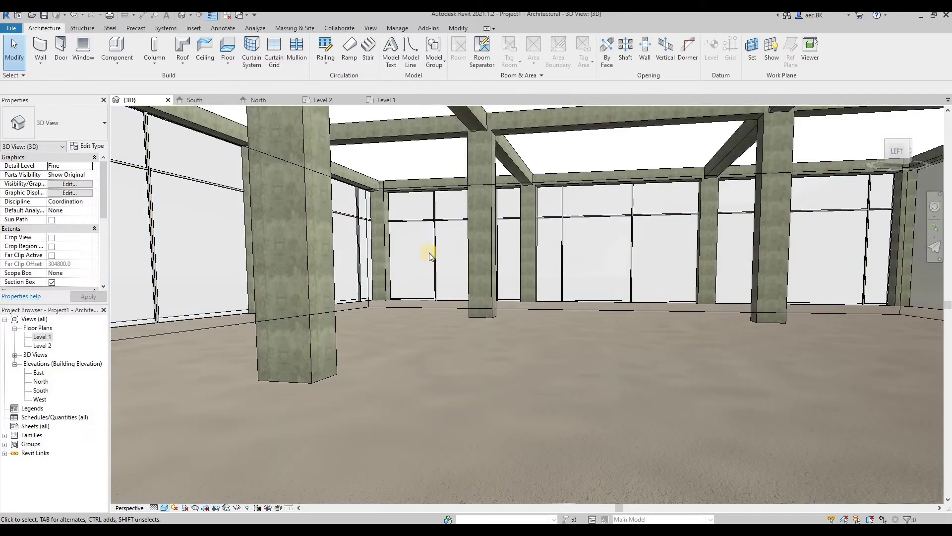
# Step: Orbit and zoom the view toward the left-front corner of the building interior
pyautogui.scroll(3, 596, 297)
pyautogui.moveTo(596, 296)
pyautogui.keyDown('shift'); pyautogui.mouseDown(button='middle')
pyautogui.moveTo(570, 299)
pyautogui.moveTo(575, 308)
pyautogui.moveTo(552, 300)
pyautogui.mouseUp(button='middle'); pyautogui.keyUp('shift')
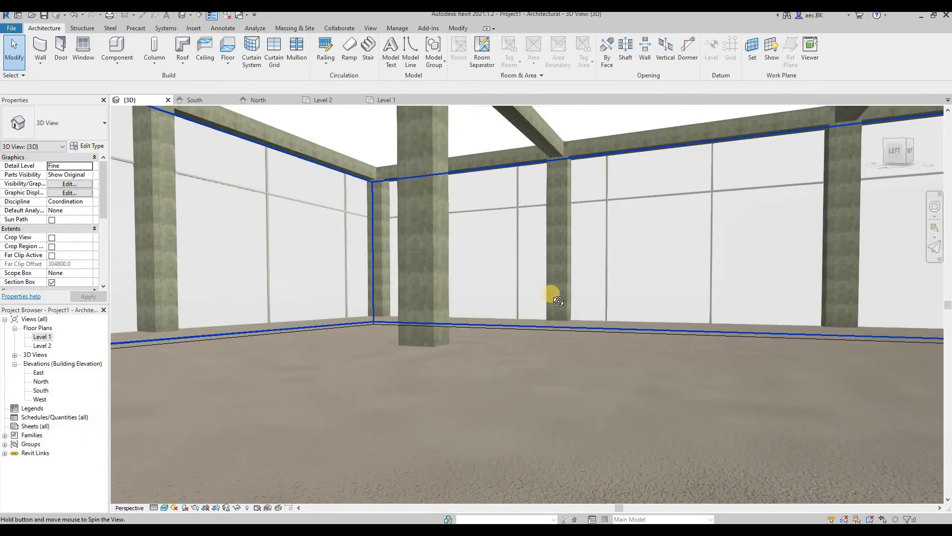
pyautogui.scroll(3, 677, 294)
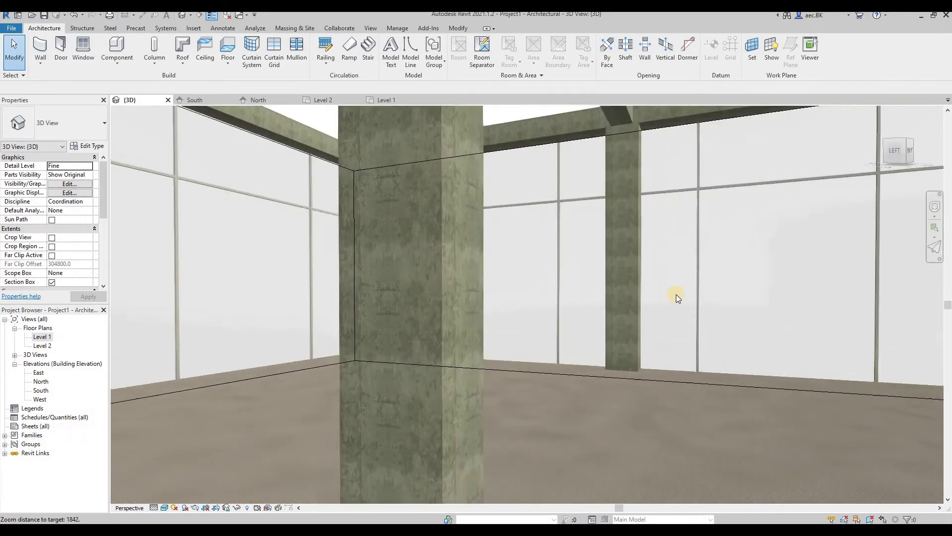
pyautogui.scroll(2, 678, 293)
pyautogui.scroll(2, 677, 294)
pyautogui.moveTo(651, 290)
pyautogui.keyDown('shift'); pyautogui.mouseDown(button='middle')
pyautogui.moveTo(581, 288)
pyautogui.moveTo(531, 315)
pyautogui.moveTo(602, 308)
pyautogui.moveTo(728, 328)
pyautogui.moveTo(786, 297)
pyautogui.moveTo(808, 353)
pyautogui.moveTo(731, 159)
pyautogui.mouseUp(button='middle'); pyautogui.keyUp('shift')
# Step: Zoom in and out to inspect the glass curtain walls at that corner
pyautogui.scroll(-3, 576, 297)
pyautogui.scroll(-2, 731, 160)
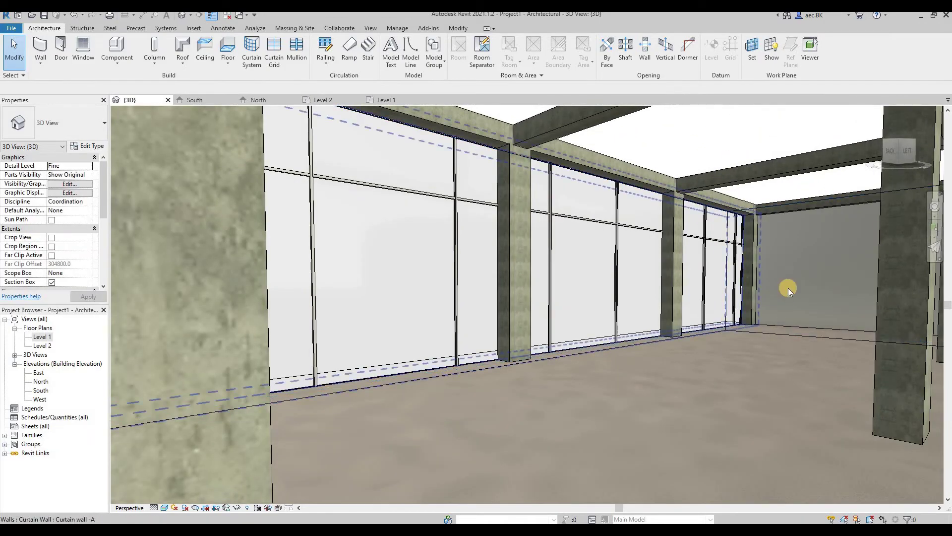
pyautogui.scroll(2, 823, 280)
pyautogui.scroll(3, 823, 281)
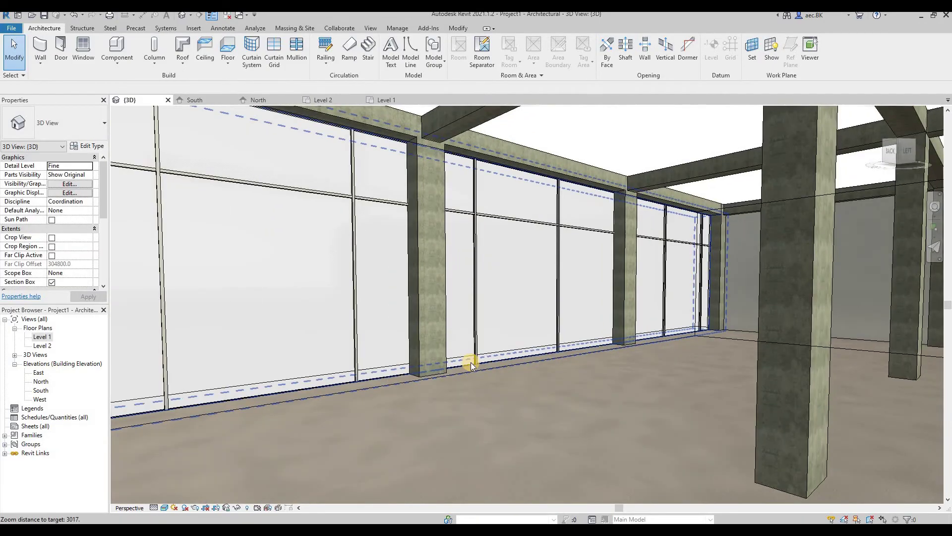
pyautogui.scroll(2, 471, 362)
pyautogui.scroll(2, 471, 362)
pyautogui.scroll(-3, 471, 362)
pyautogui.scroll(-2, 470, 363)
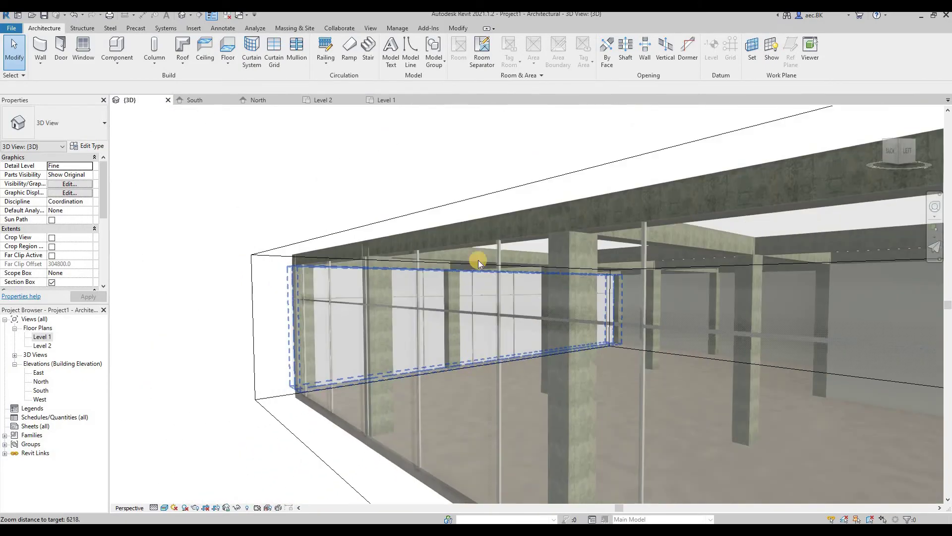
# Step: Orbit out to a whole-building overview and drag the section box top upward
pyautogui.moveTo(478, 260)
pyautogui.keyDown('shift'); pyautogui.mouseDown(button='middle')
pyautogui.moveTo(493, 304)
pyautogui.moveTo(865, 255)
pyautogui.mouseUp(button='middle'); pyautogui.keyUp('shift')
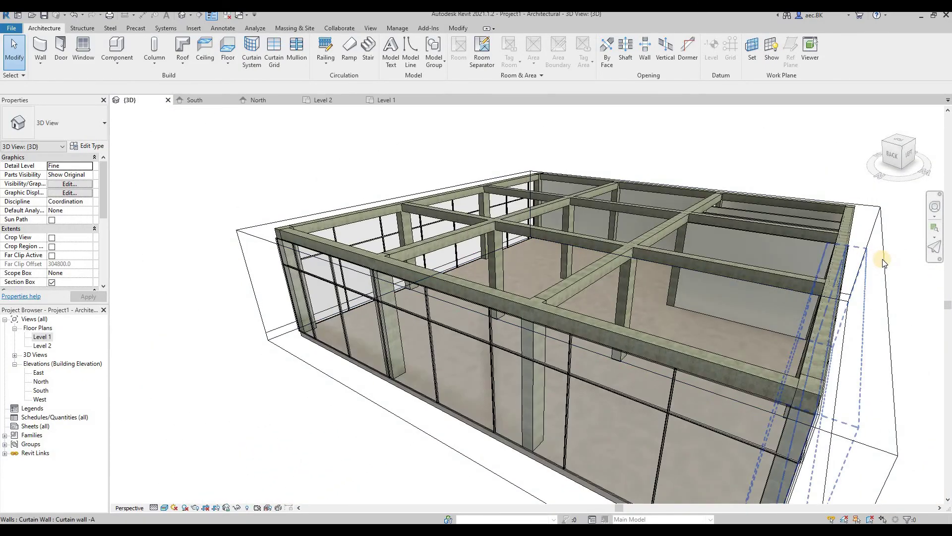
pyautogui.click(578, 243)
pyautogui.moveTo(591, 218); pyautogui.dragTo(600, 183)
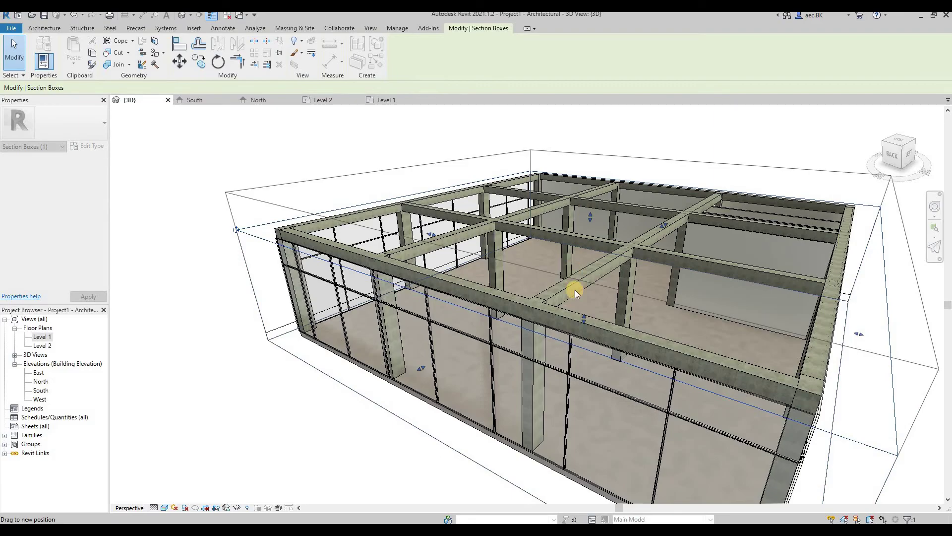
# Step: Zoom into the realistic interior and look around the mullioned glass walls
pyautogui.scroll(2, 639, 403)
pyautogui.scroll(3, 626, 299)
pyautogui.scroll(3, 626, 303)
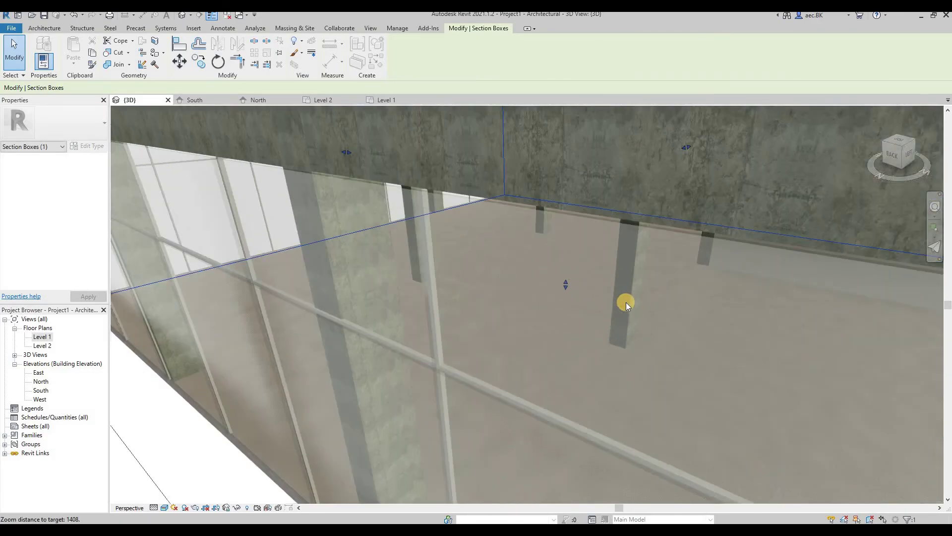
pyautogui.scroll(3, 617, 293)
pyautogui.moveTo(613, 291)
pyautogui.keyDown('shift'); pyautogui.mouseDown(button='middle')
pyautogui.moveTo(620, 292)
pyautogui.moveTo(435, 162)
pyautogui.moveTo(440, 149)
pyautogui.moveTo(603, 260)
pyautogui.moveTo(329, 266)
pyautogui.moveTo(542, 278)
pyautogui.moveTo(436, 293)
pyautogui.mouseUp(button='middle'); pyautogui.keyUp('shift')
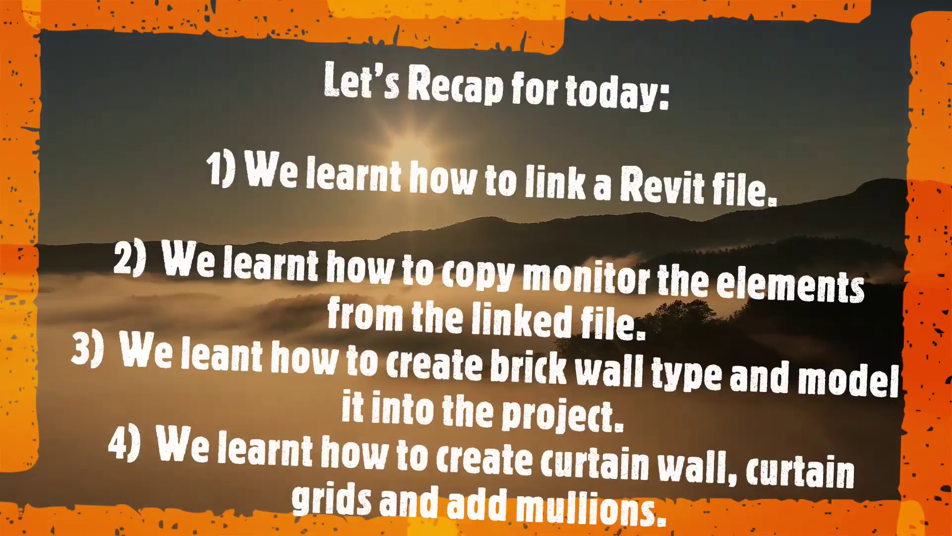